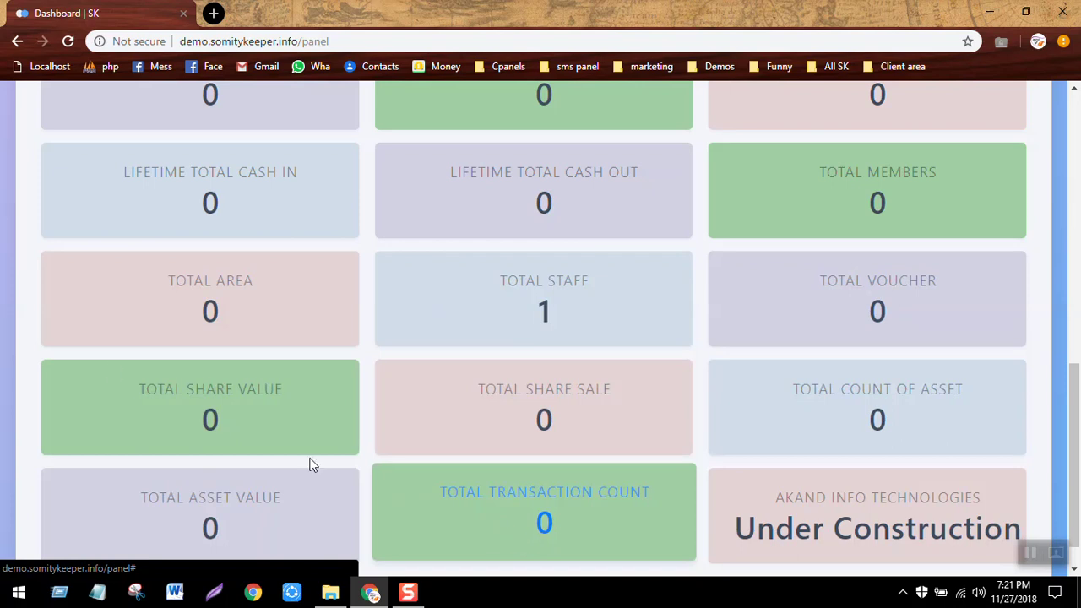
# Scroll the dashboard back to the top and expand the General menu.
pyautogui.scroll(6, 560, 330)
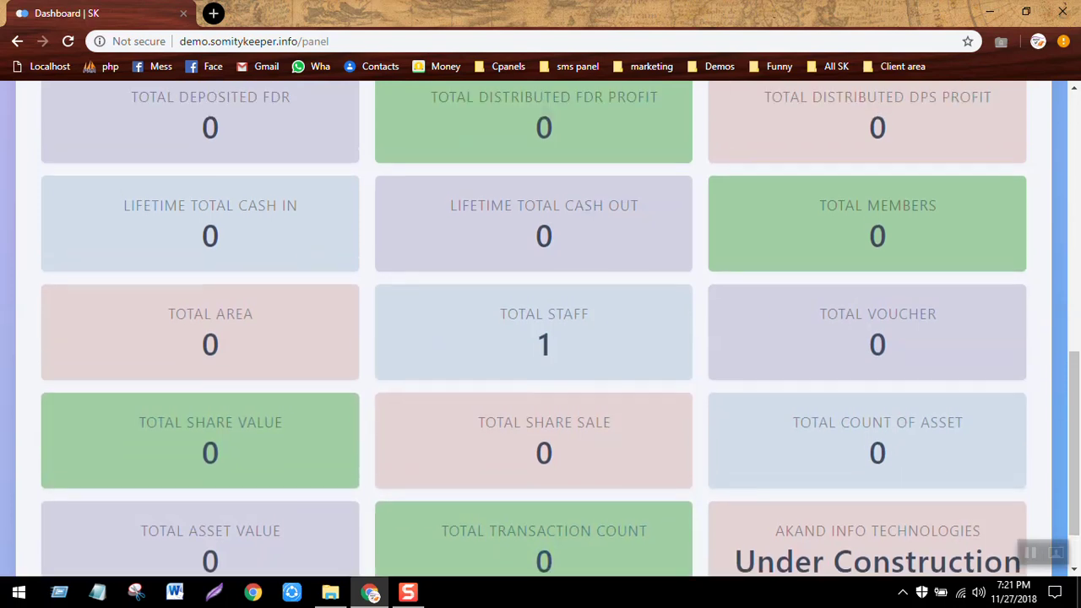
pyautogui.scroll(3, 540, 330)
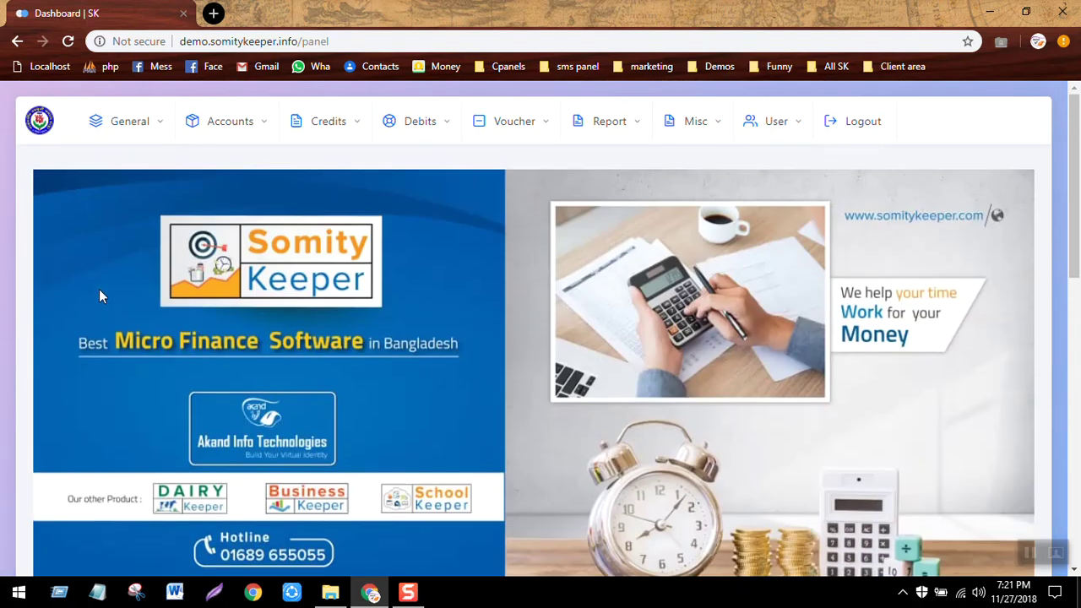
pyautogui.click(159, 128)
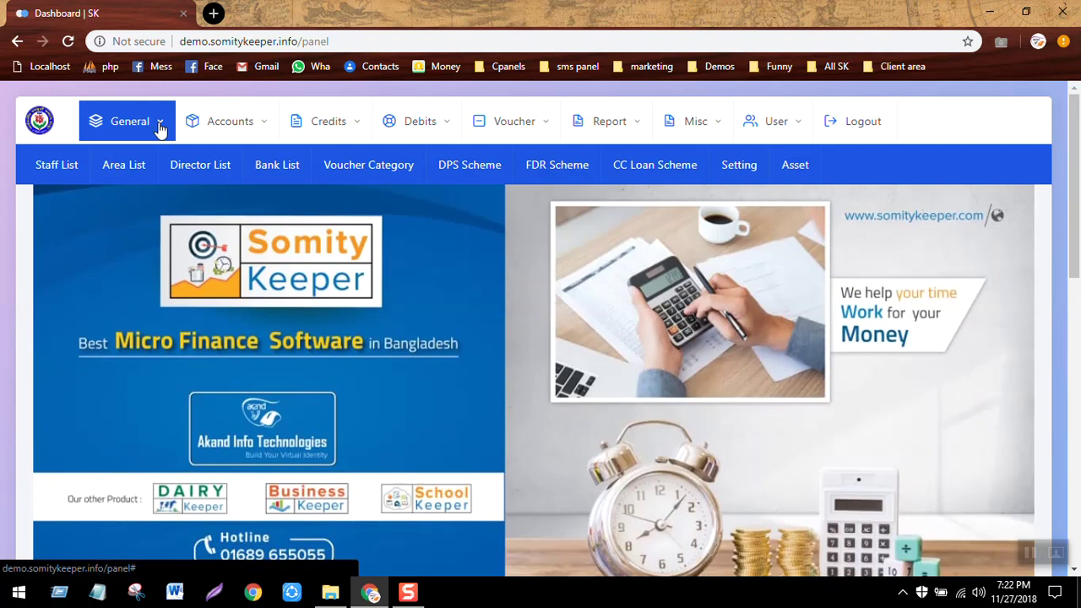
# Open a blank New Staff form from Staff List and review its fields and Designation options.
pyautogui.click(58, 168)
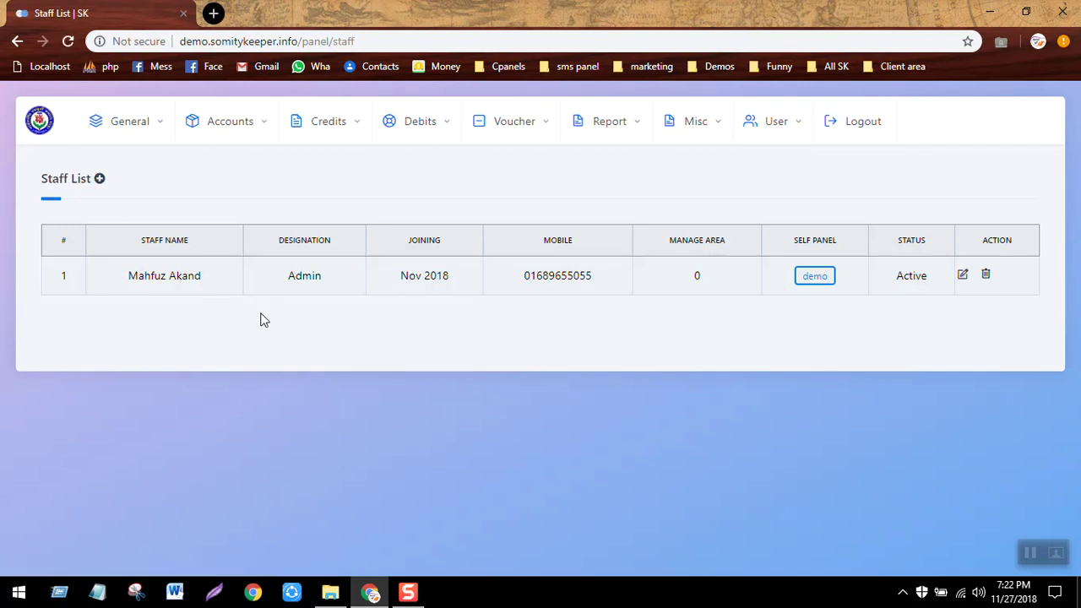
pyautogui.click(101, 182)
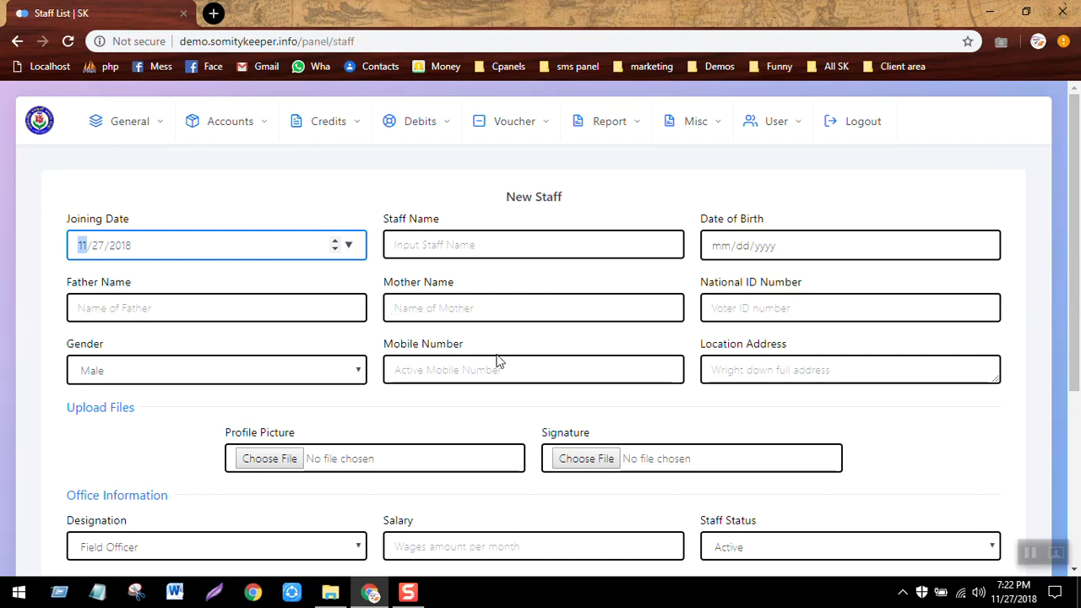
pyautogui.click(473, 369)
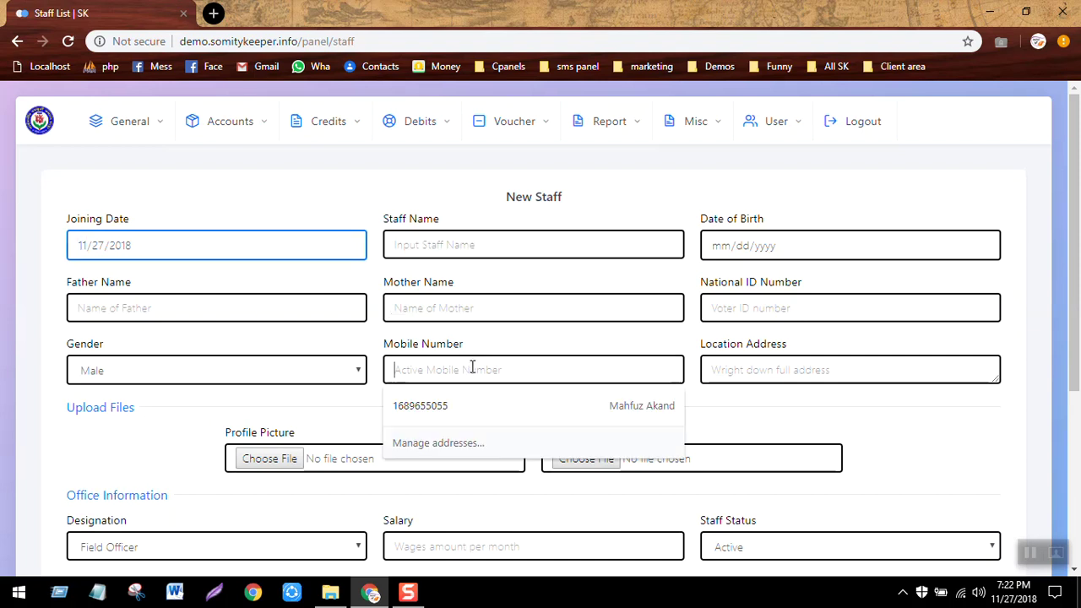
pyautogui.click(763, 378)
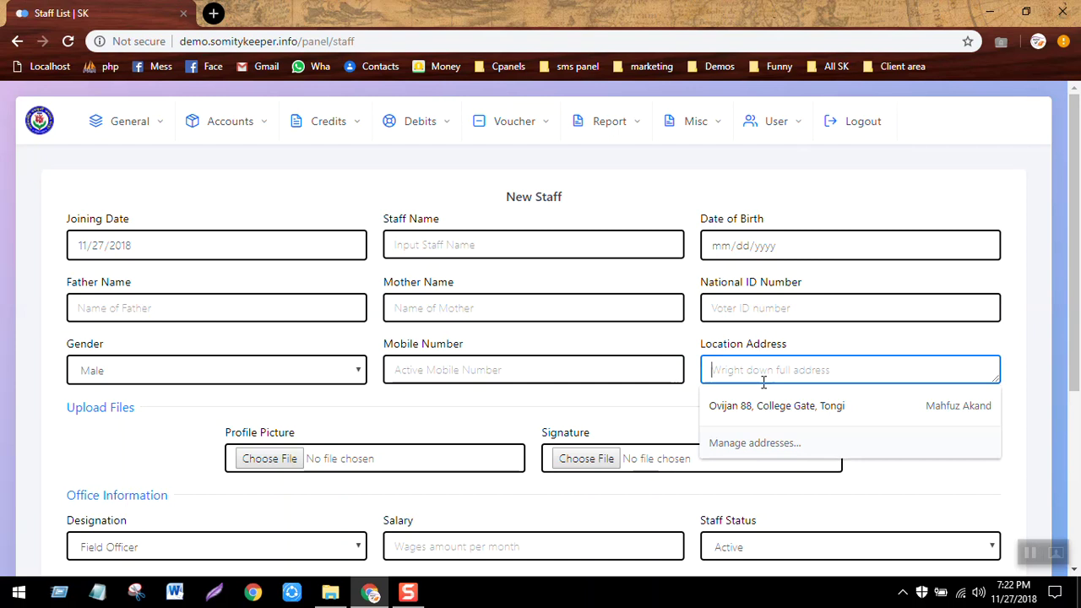
pyautogui.click(510, 401)
pyautogui.scroll(-2, 512, 402)
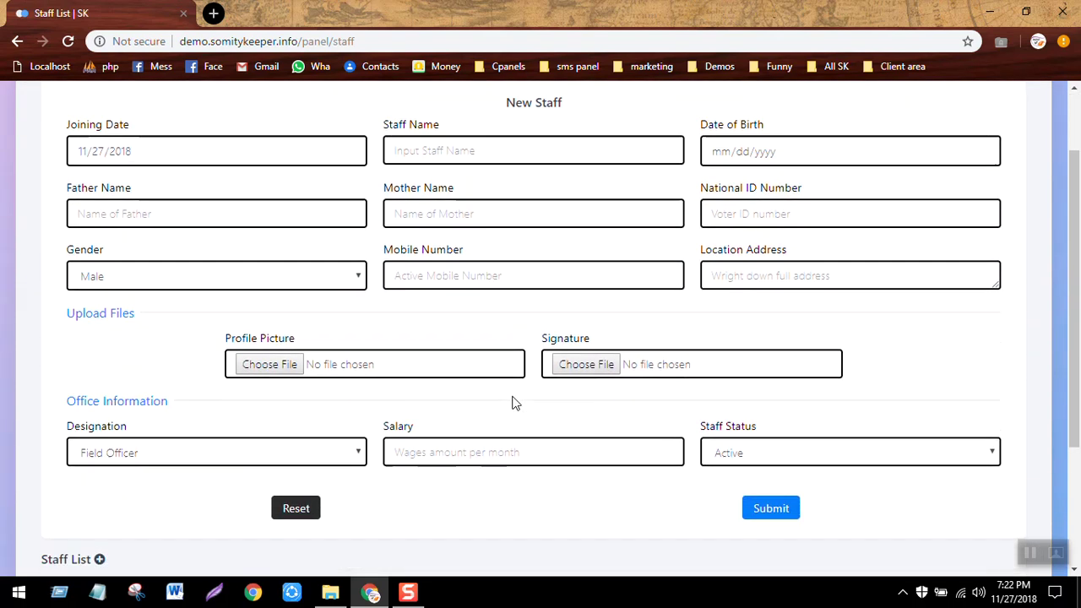
pyautogui.scroll(-1, 513, 403)
pyautogui.click(289, 387)
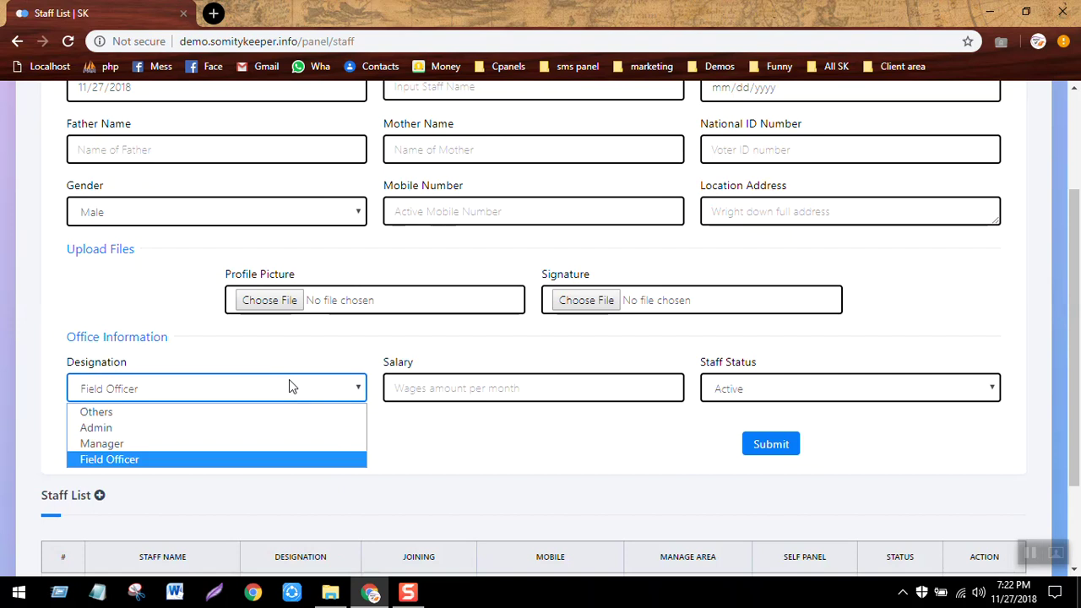
pyautogui.click(722, 341)
# Go to the Area List page under General.
pyautogui.scroll(3, 723, 341)
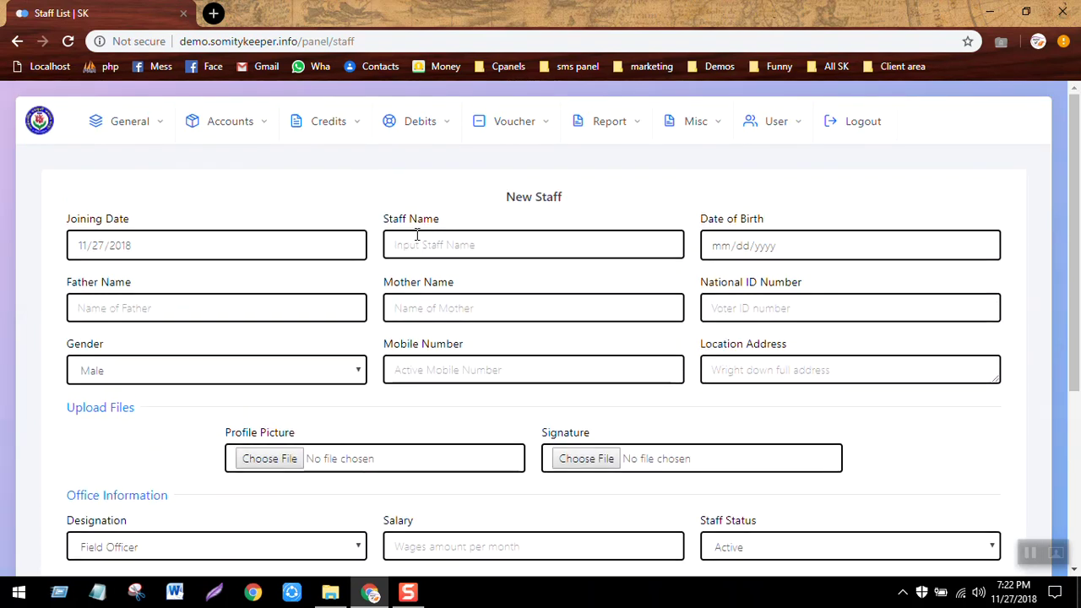
pyautogui.click(160, 125)
pyautogui.click(124, 163)
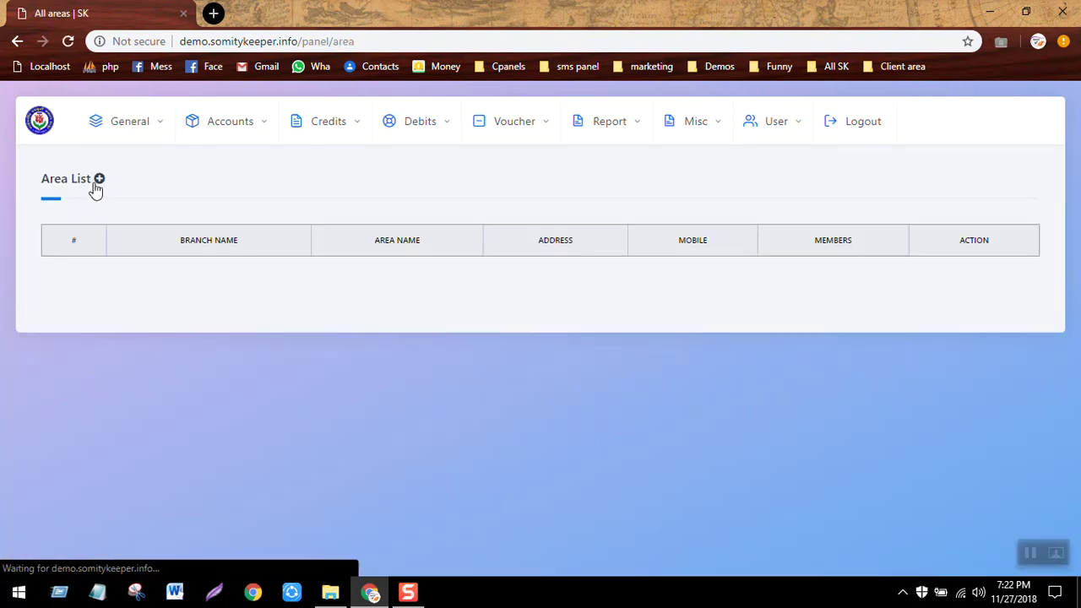
# Start a new area 'Tongi to uttara' under Main Branch with address Tongi.
pyautogui.click(99, 180)
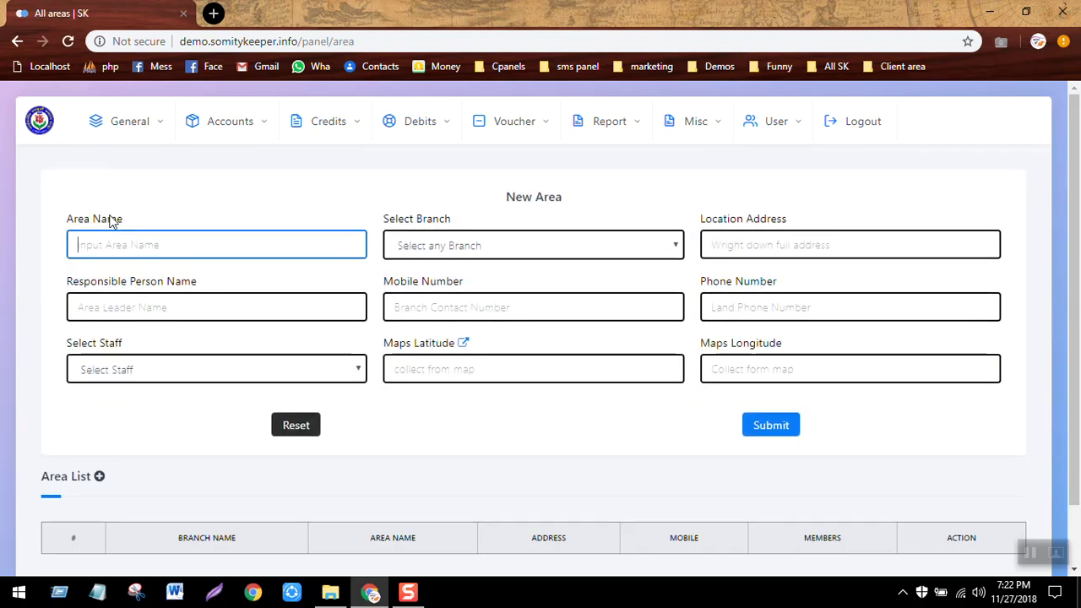
pyautogui.write('T')
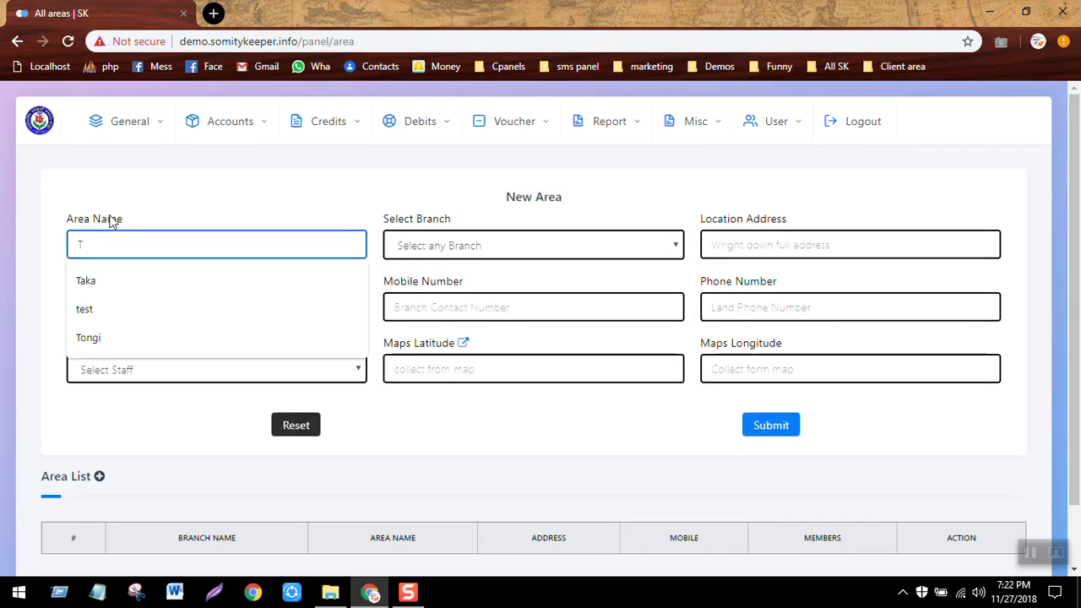
pyautogui.write('ongi ')
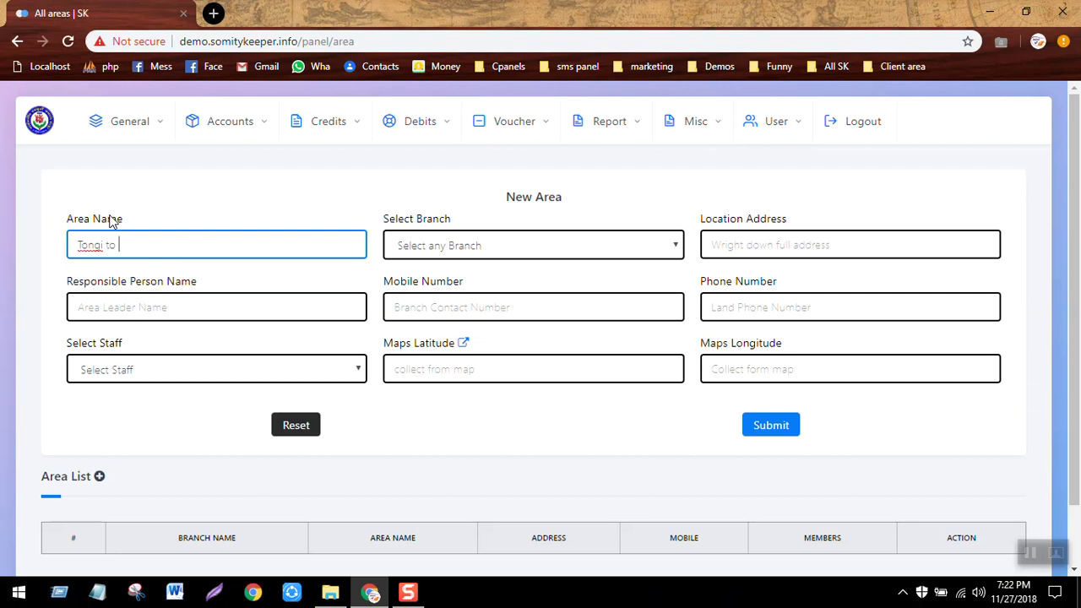
pyautogui.write('to uttara')
pyautogui.click(459, 246)
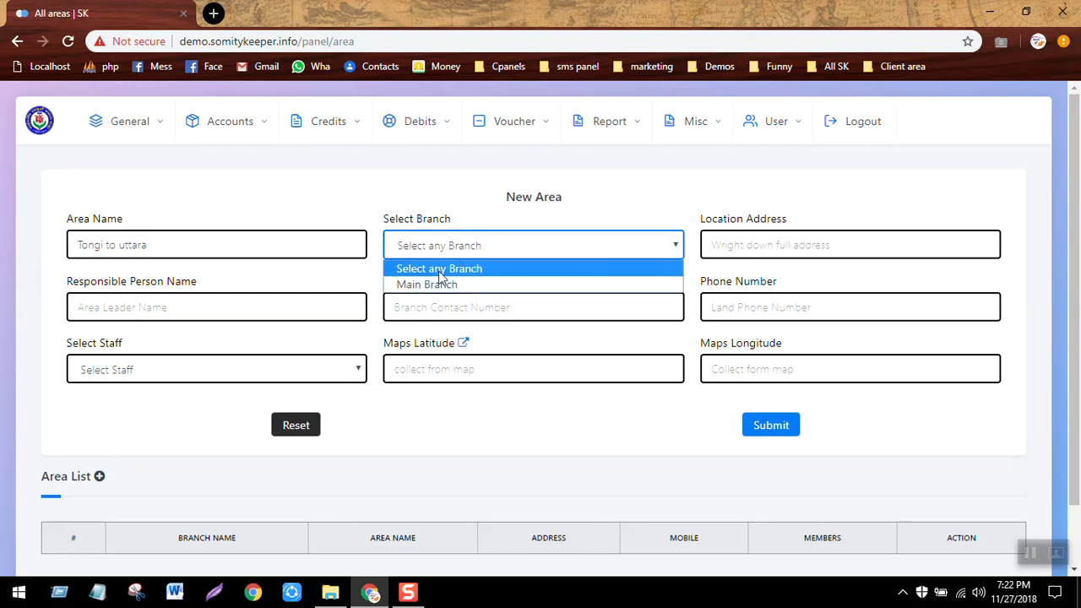
pyautogui.click(443, 285)
pyautogui.click(530, 187)
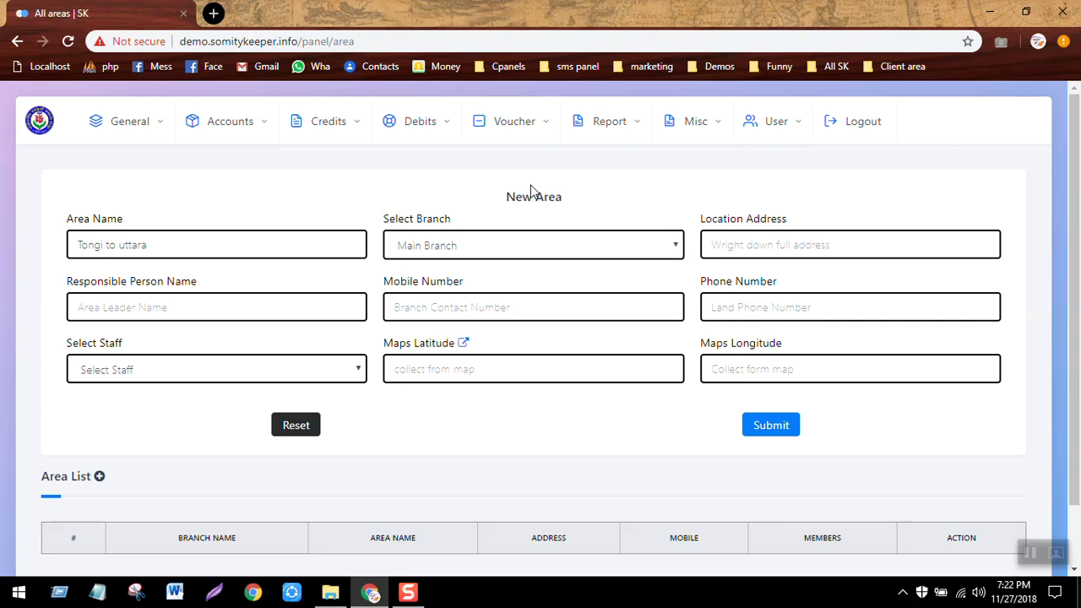
pyautogui.click(762, 248)
pyautogui.write('Tongi')
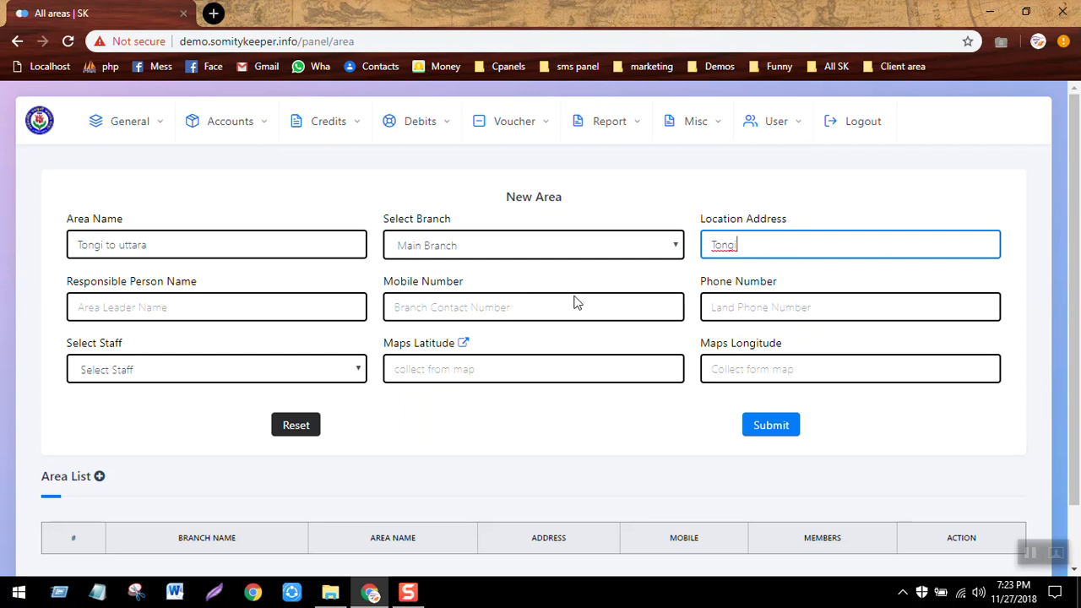
# Assign the admin staff member to the area and save it.
pyautogui.click(219, 377)
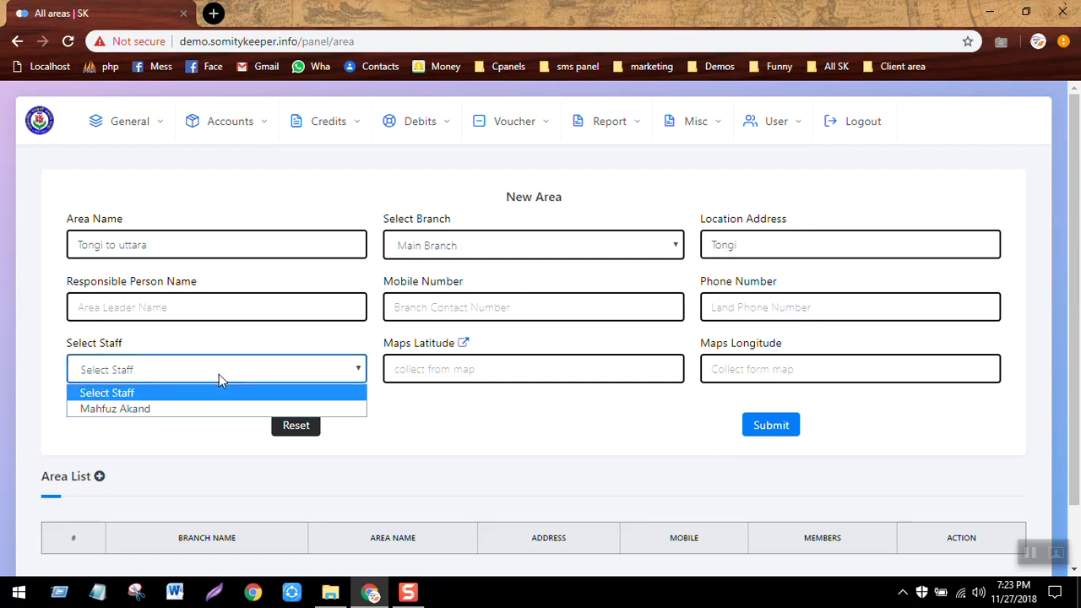
pyautogui.click(169, 412)
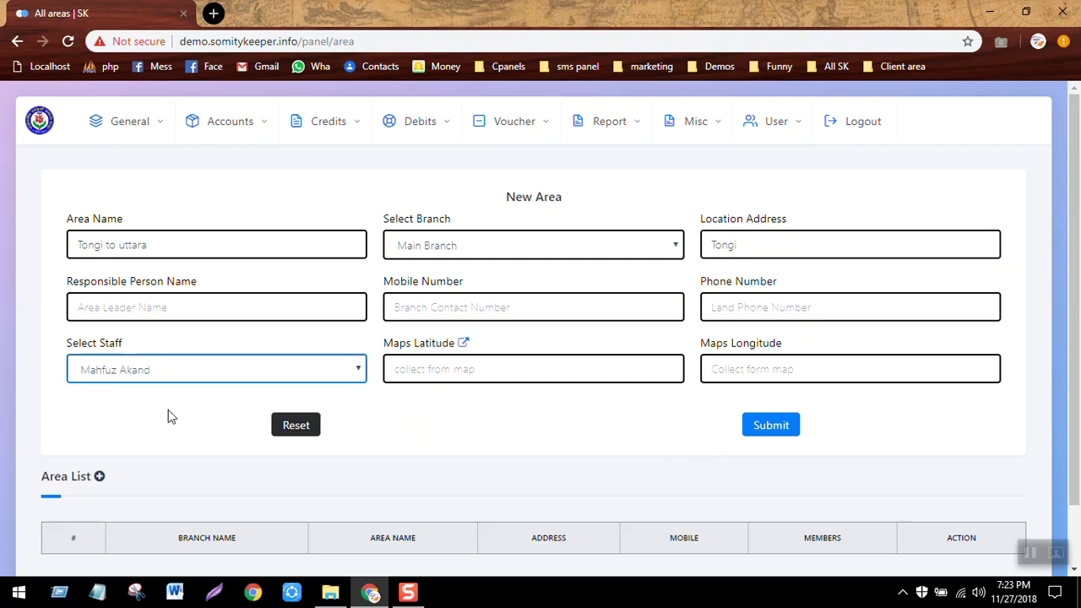
pyautogui.click(786, 439)
pyautogui.press('Return')
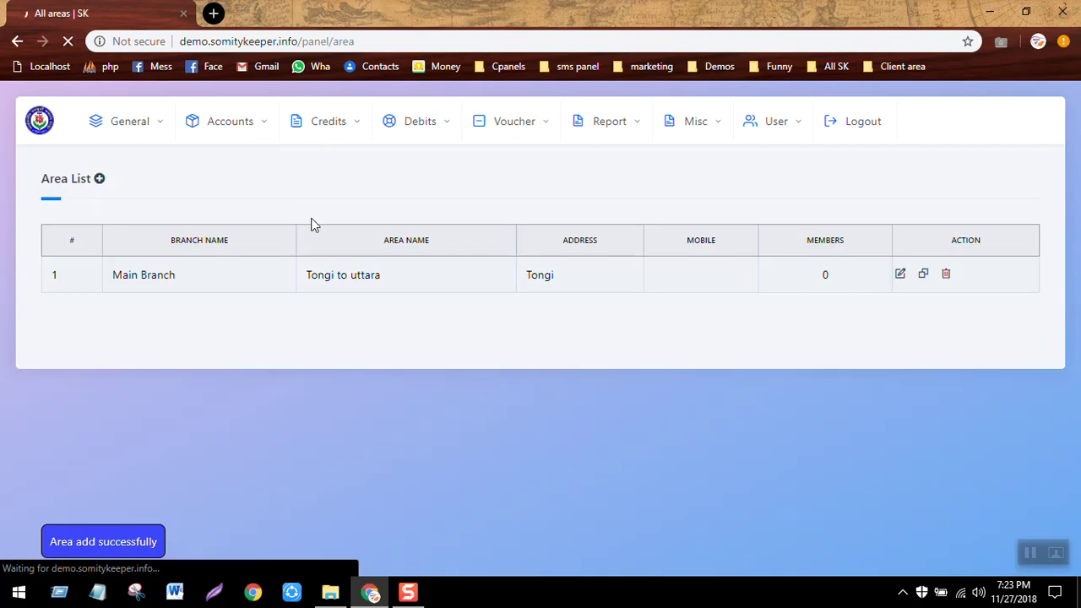
pyautogui.click(131, 131)
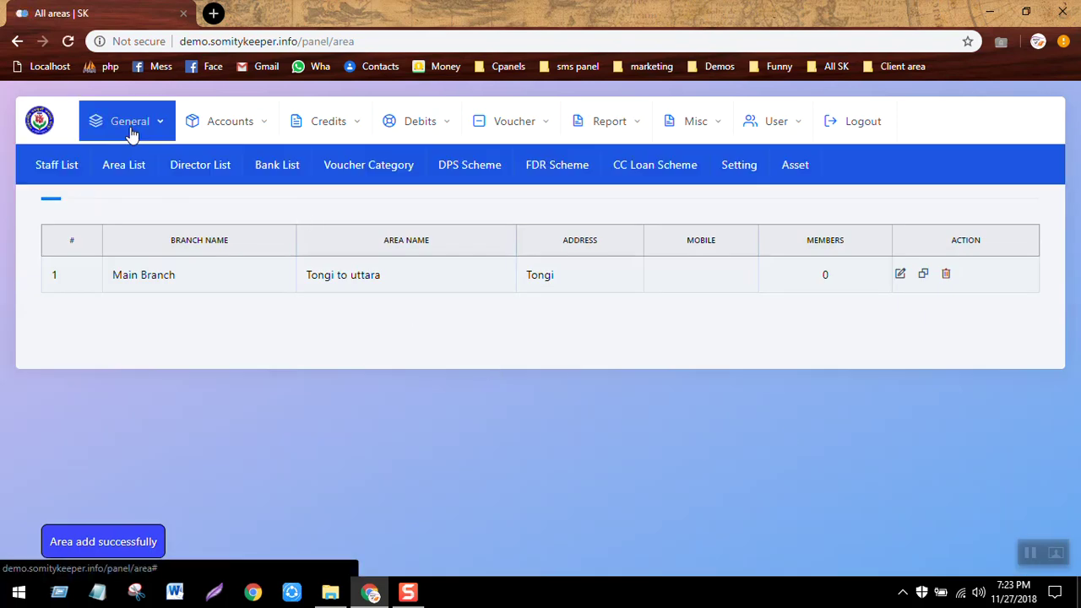
# Open a new director form and fill the director's name and mobile number from saved details.
pyautogui.click(206, 162)
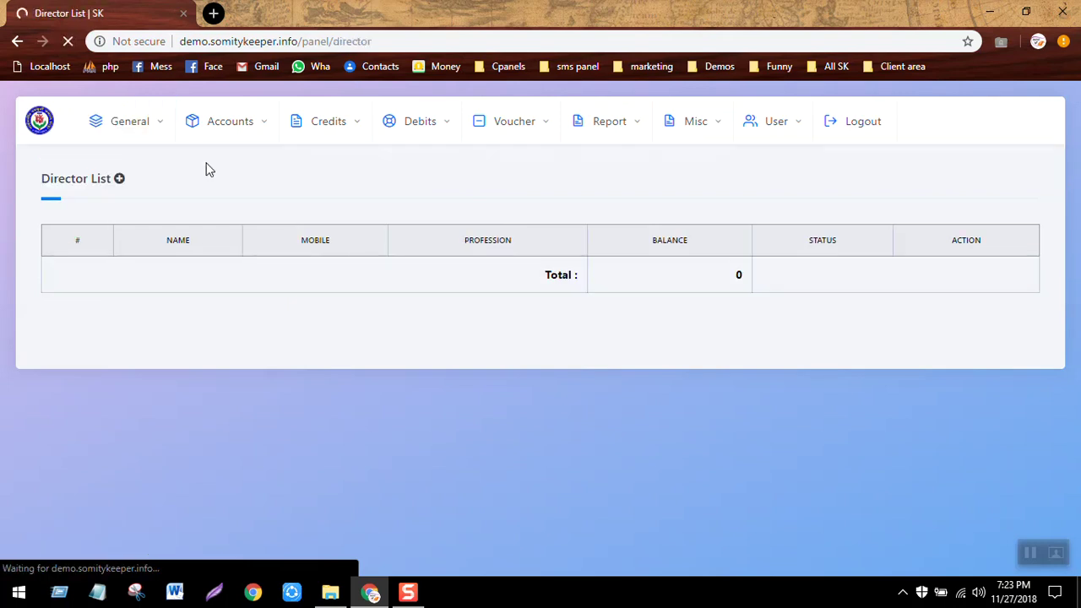
pyautogui.click(119, 179)
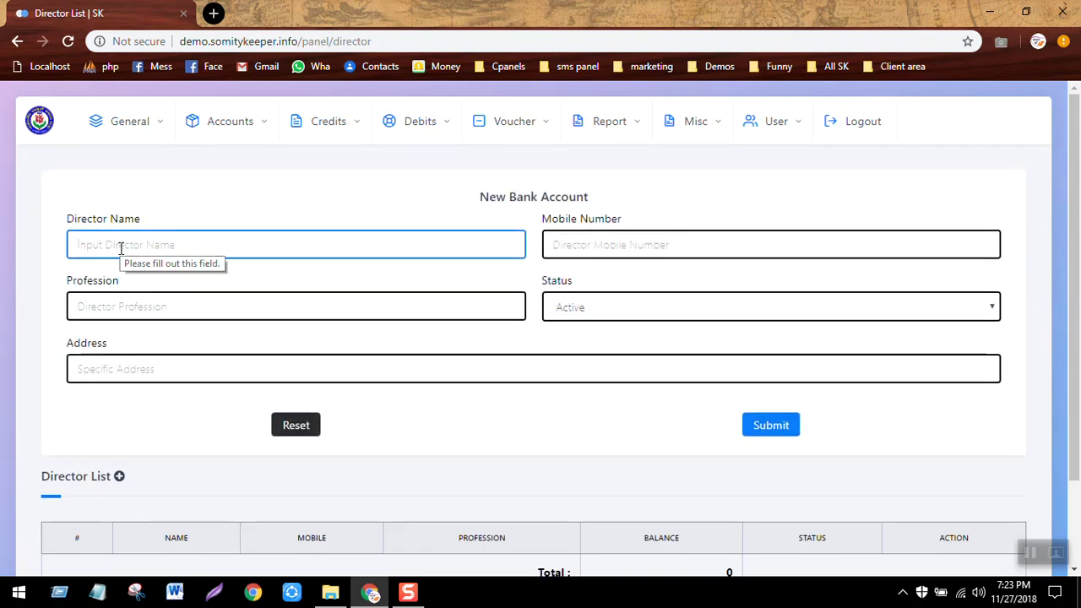
pyautogui.write('Mahfu')
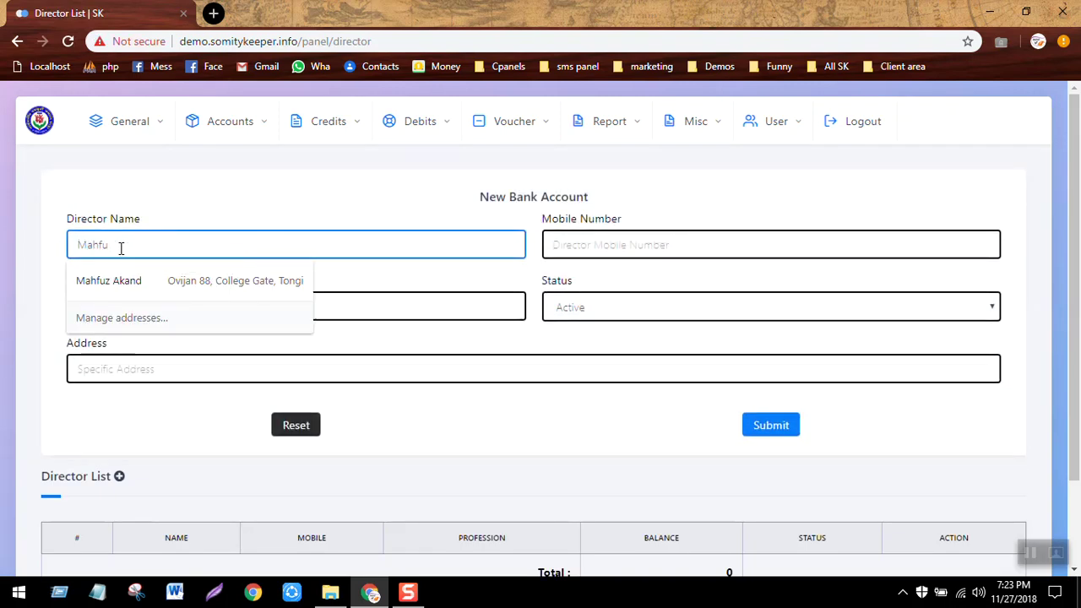
pyautogui.write('z')
pyautogui.click(109, 281)
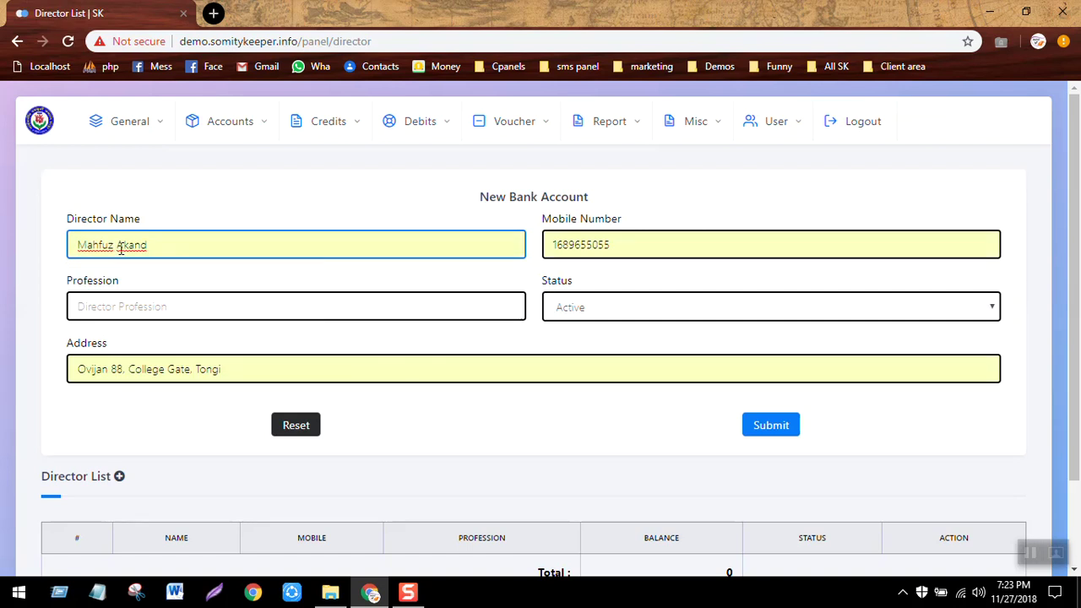
pyautogui.click(554, 244)
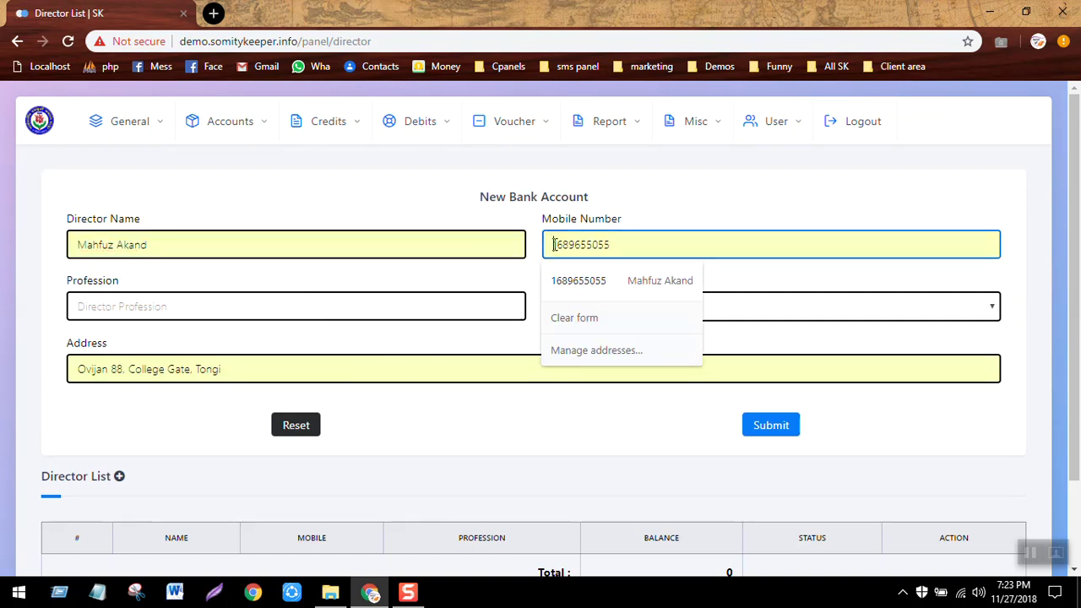
pyautogui.write('0')
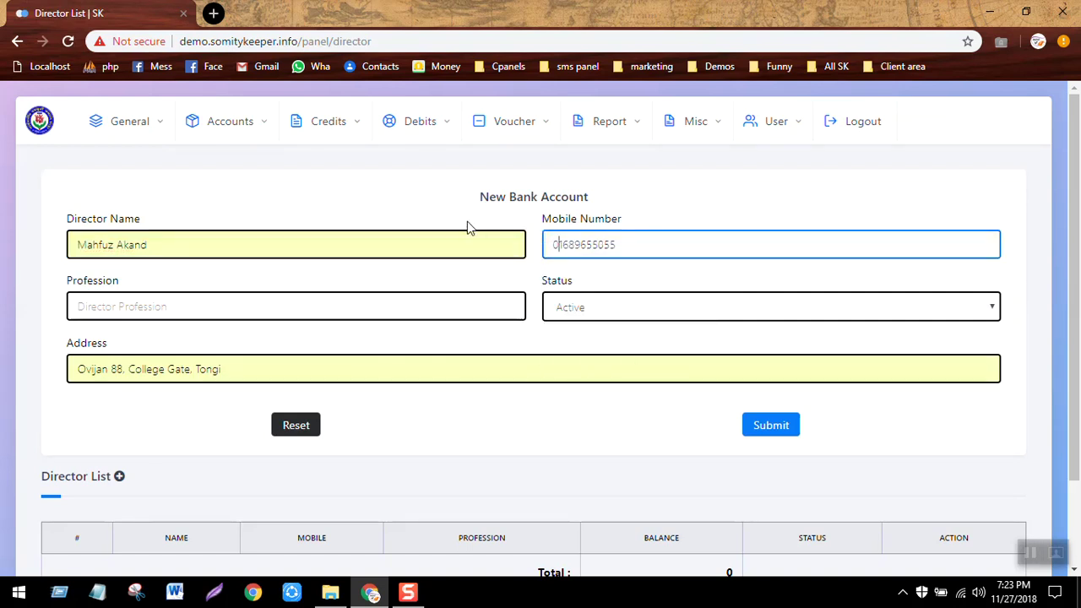
# Set the director's profession to Business and save the new director.
pyautogui.click(339, 294)
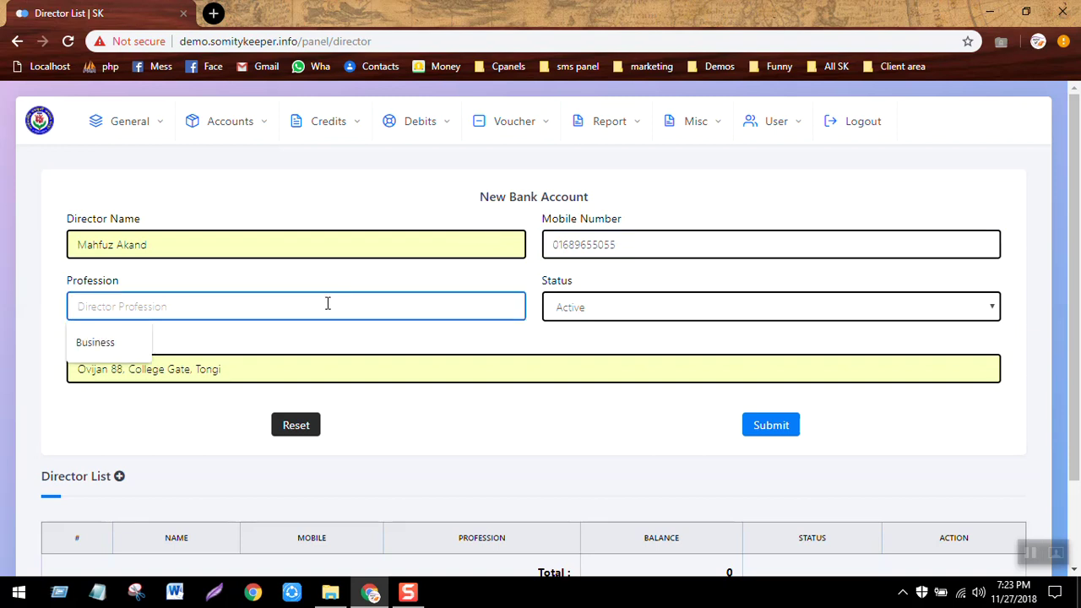
pyautogui.click(138, 344)
pyautogui.click(799, 426)
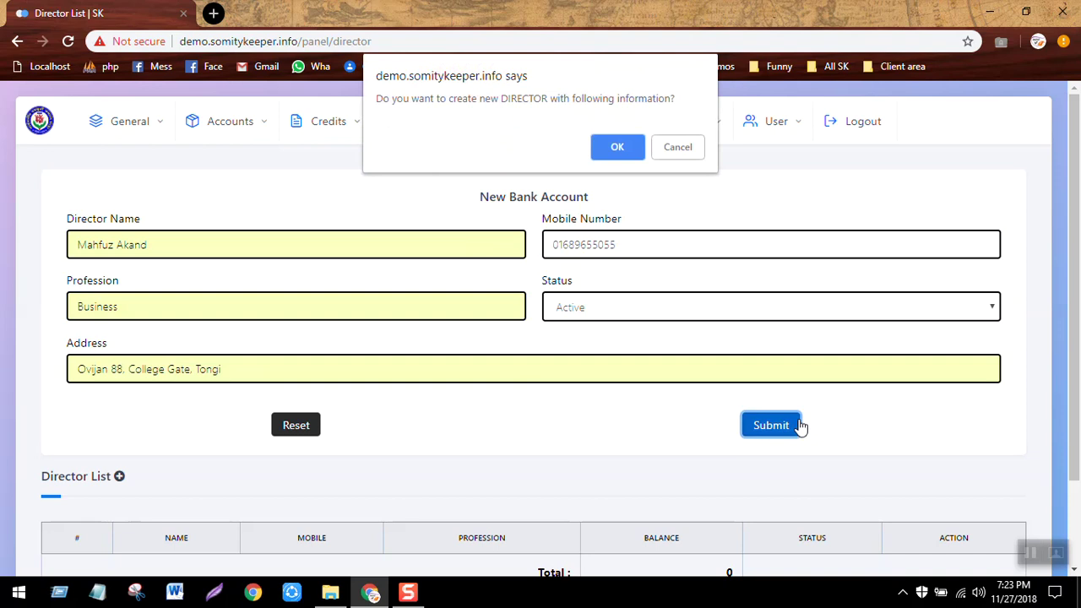
pyautogui.click(617, 145)
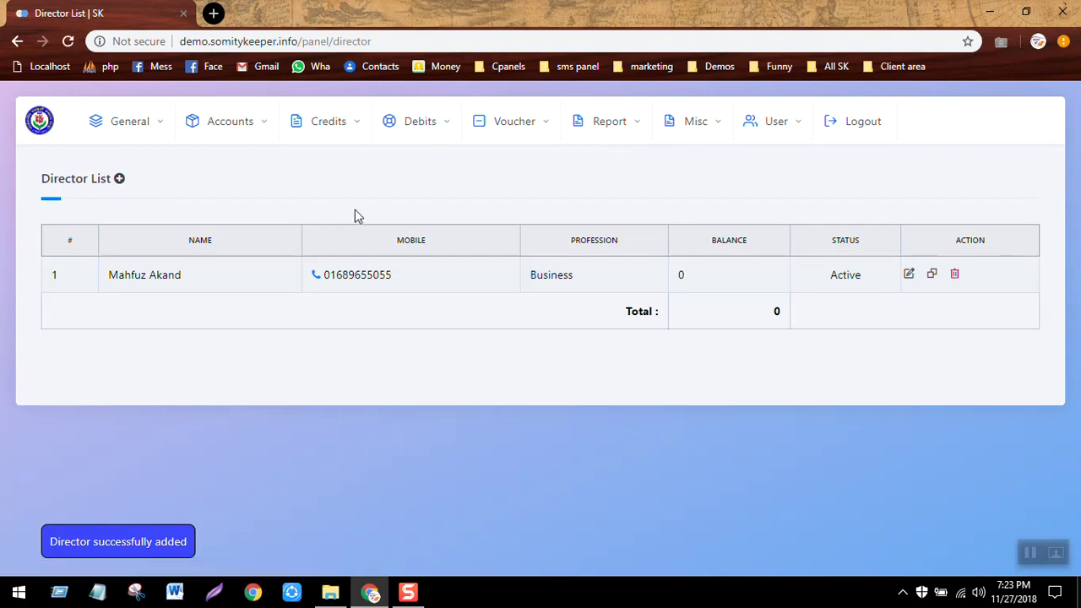
pyautogui.click(156, 140)
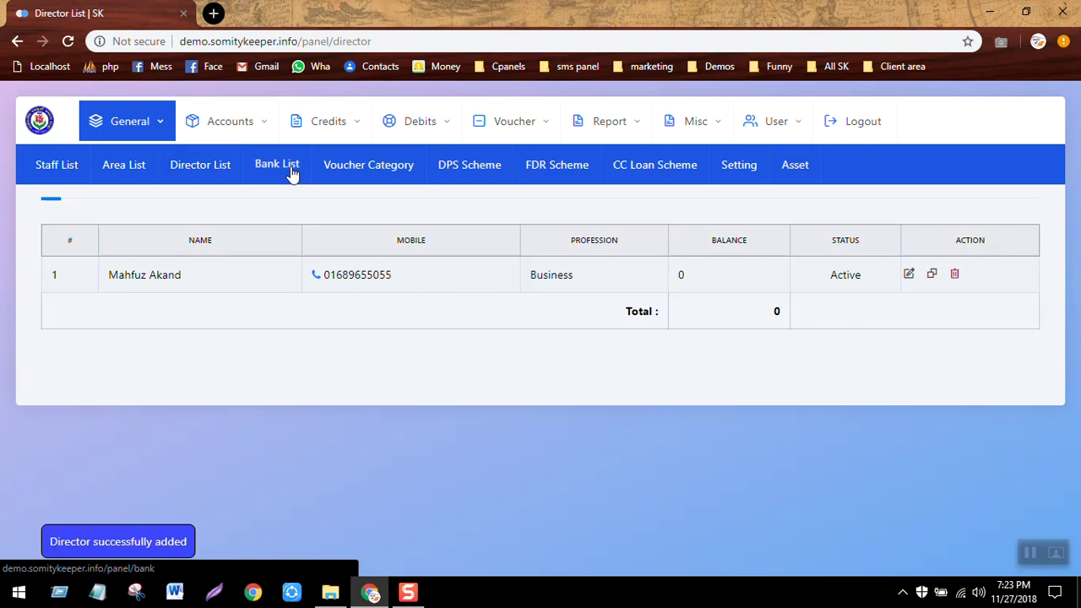
# Start a new bank account entry with bank name UCB.
pyautogui.click(294, 174)
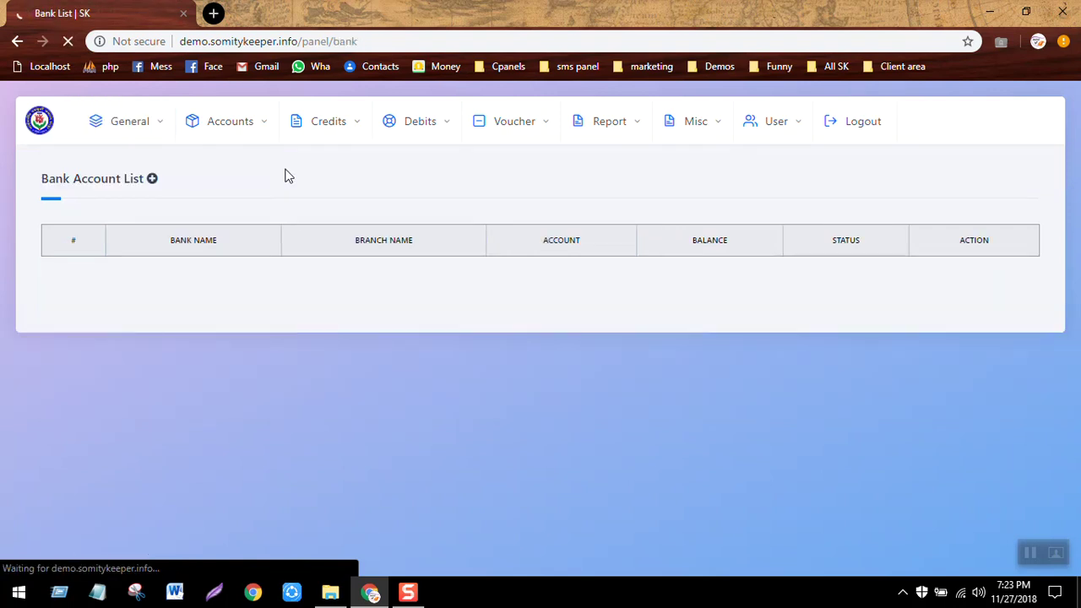
pyautogui.click(153, 180)
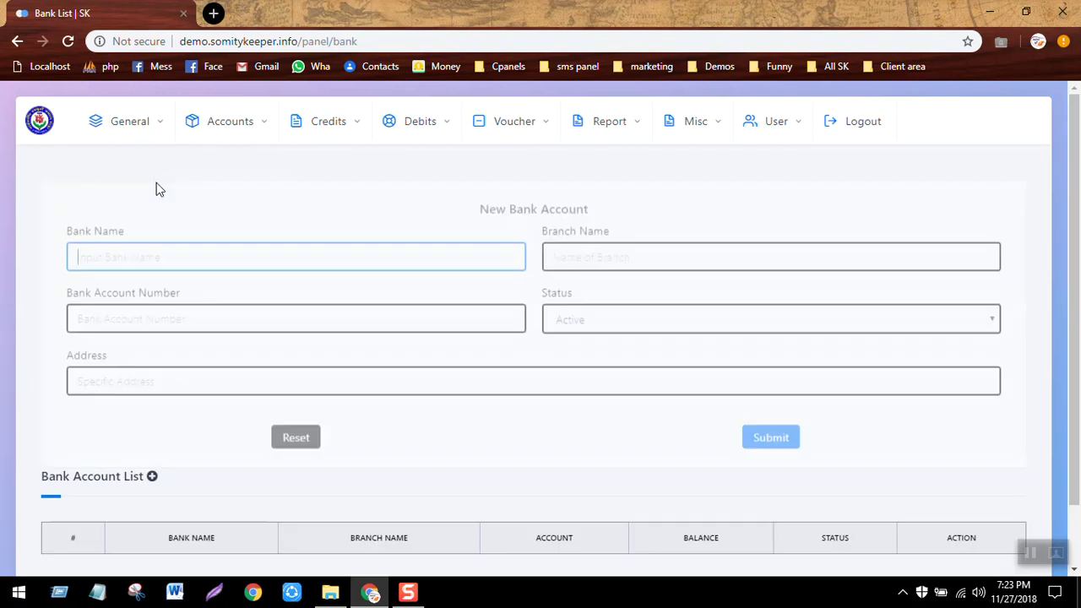
pyautogui.write('U')
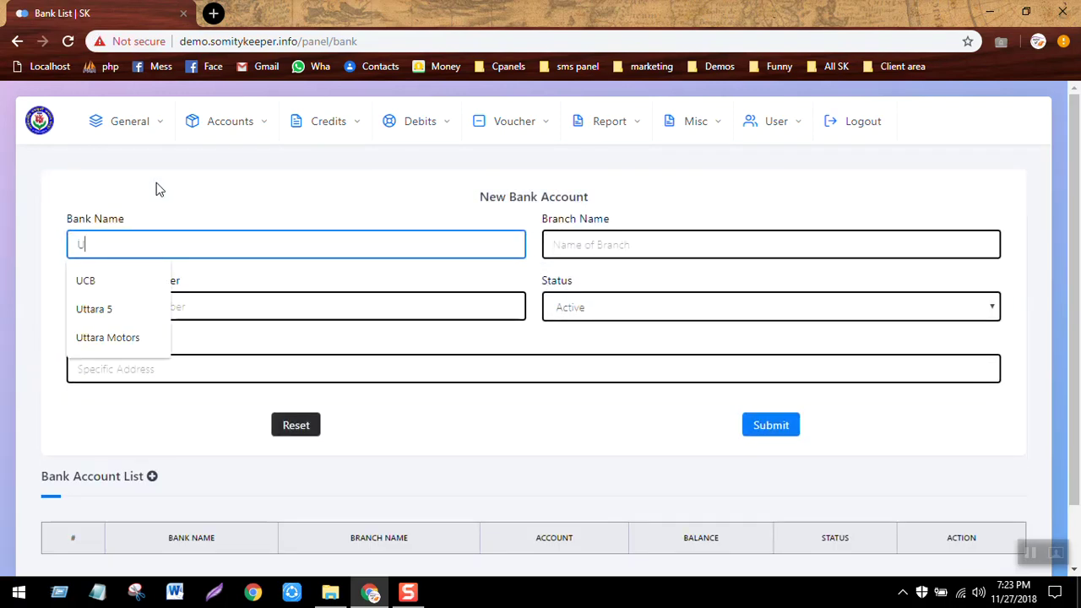
pyautogui.press('Down')
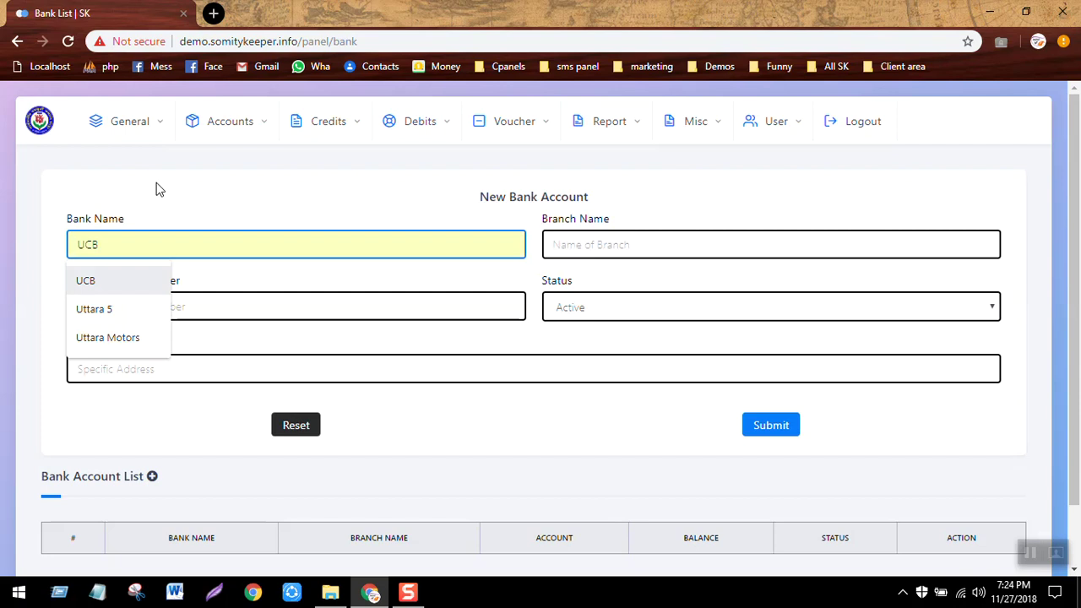
pyautogui.press('Escape')
pyautogui.write('CB')
pyautogui.click(318, 189)
# Set the branch to Tongi and enter the bank account number.
pyautogui.click(590, 237)
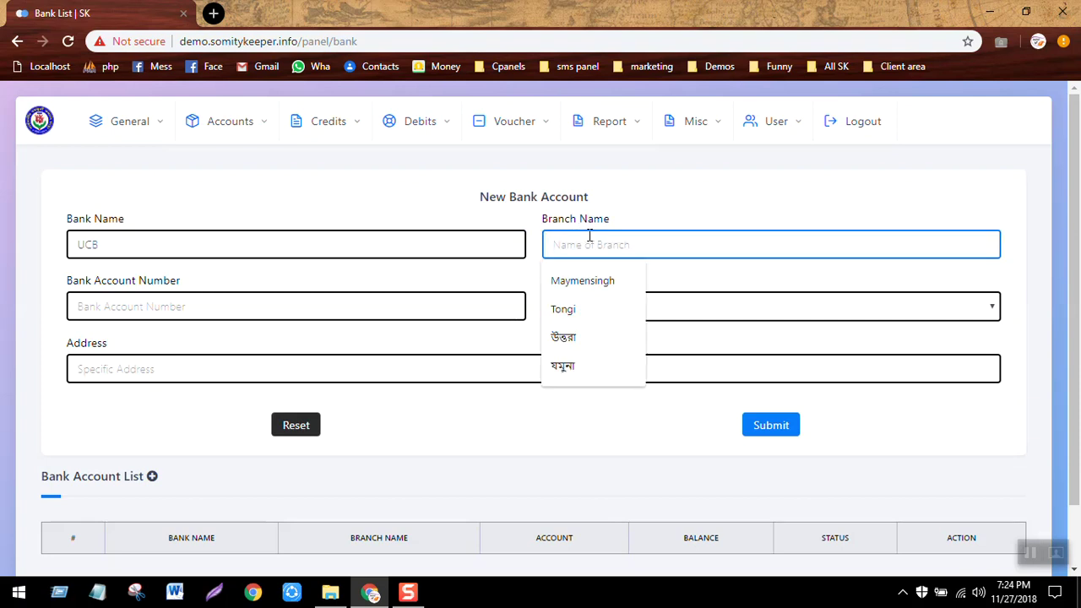
pyautogui.click(575, 311)
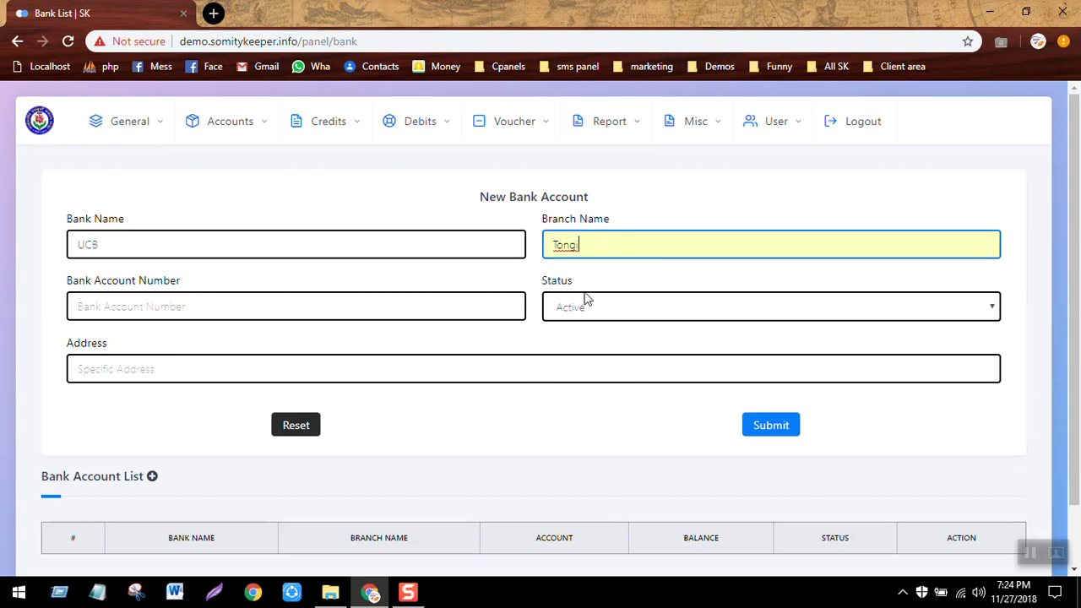
pyautogui.moveTo(598, 292); pyautogui.dragTo(364, 314)
pyautogui.click(363, 314)
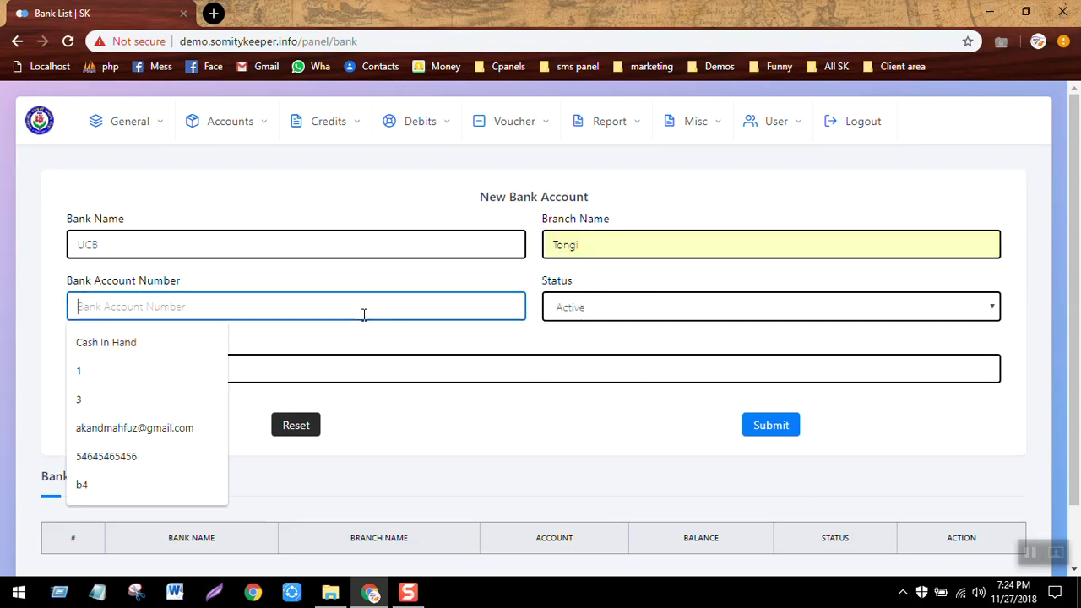
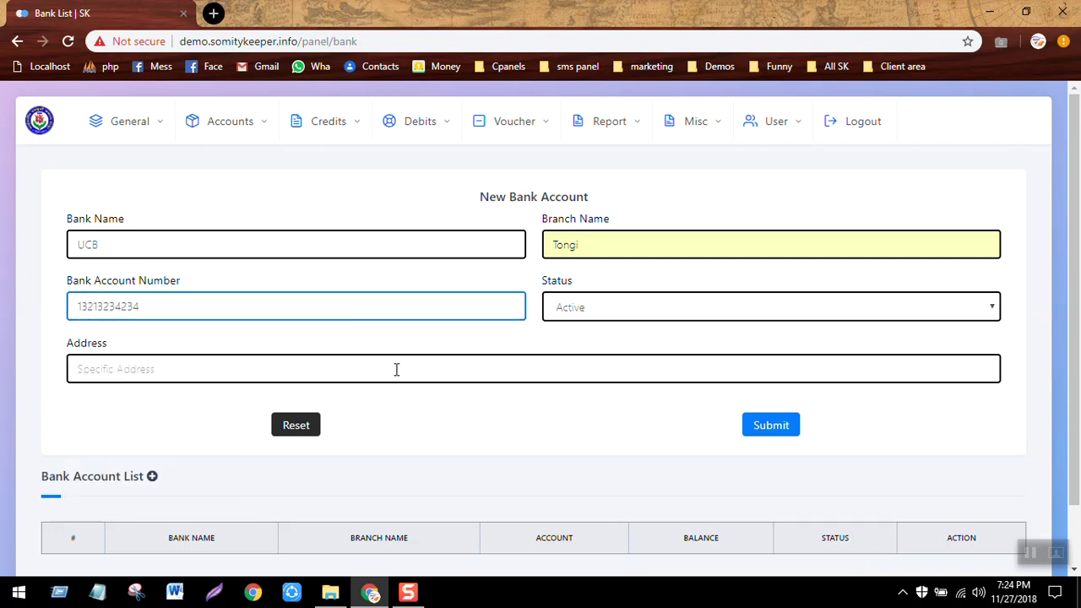
# Fill the bank address from the saved suggestion and save the account.
pyautogui.click(396, 369)
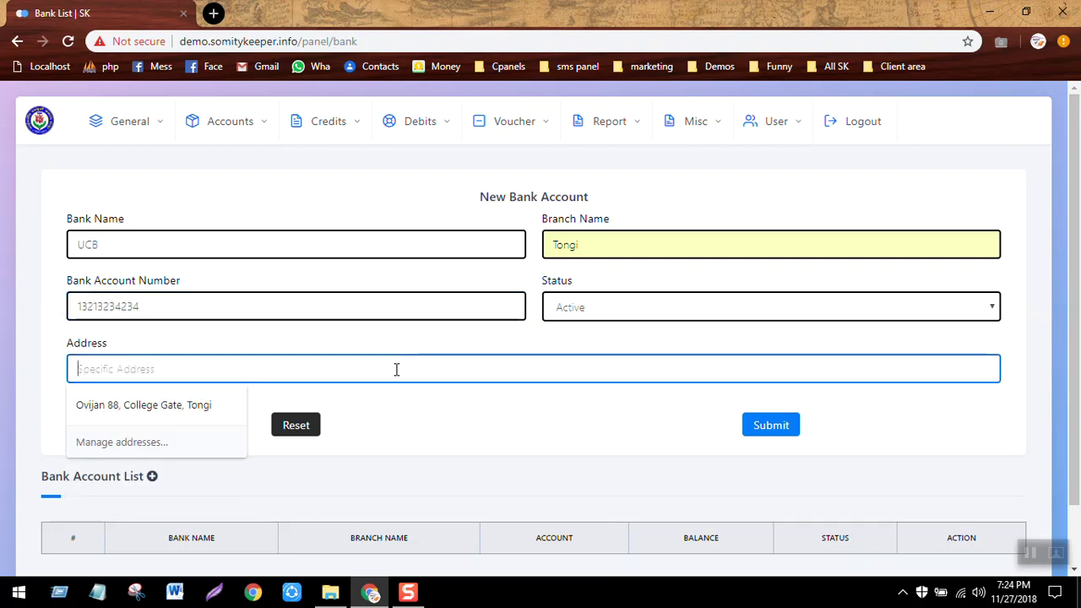
pyautogui.click(171, 433)
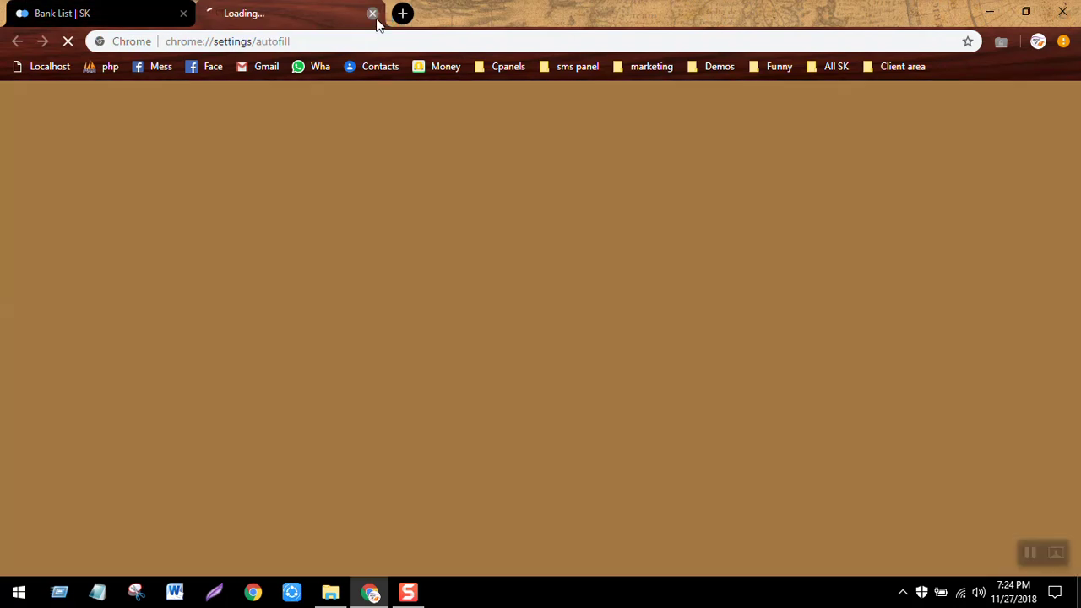
pyautogui.click(373, 14)
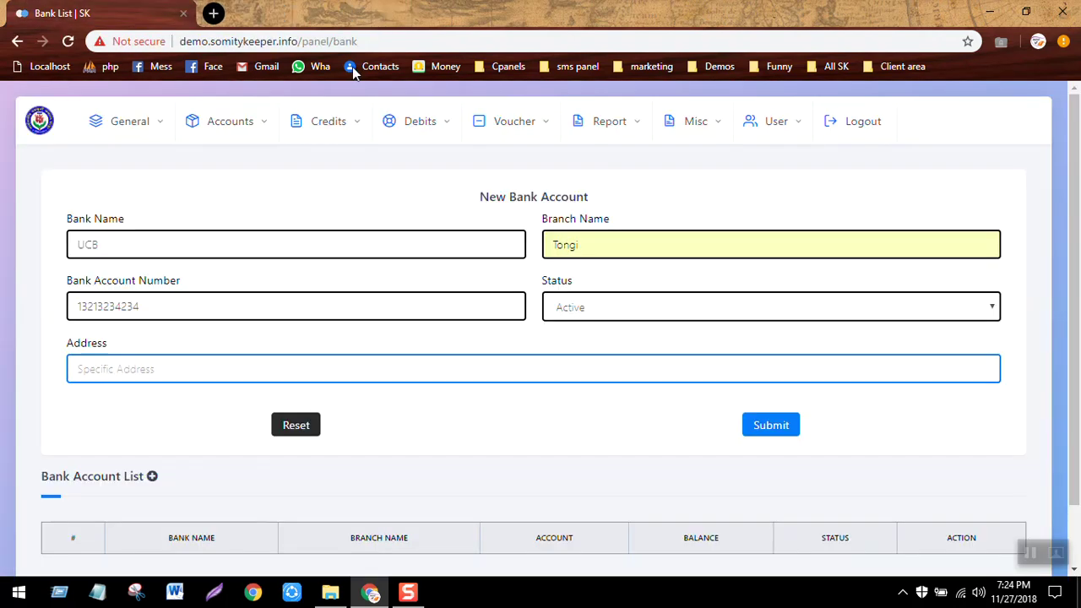
pyautogui.click(191, 374)
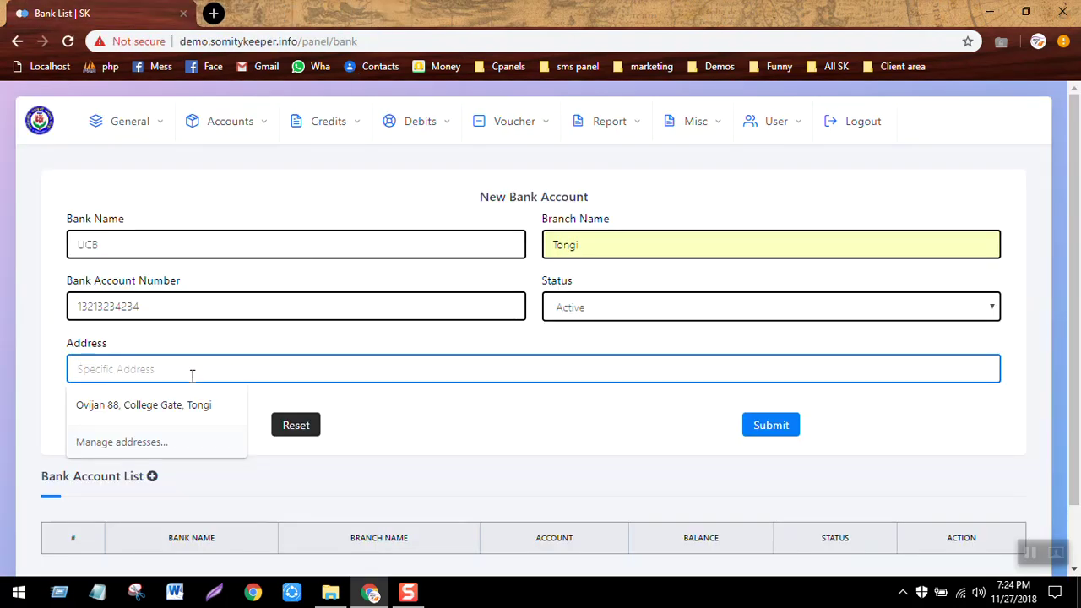
pyautogui.click(135, 406)
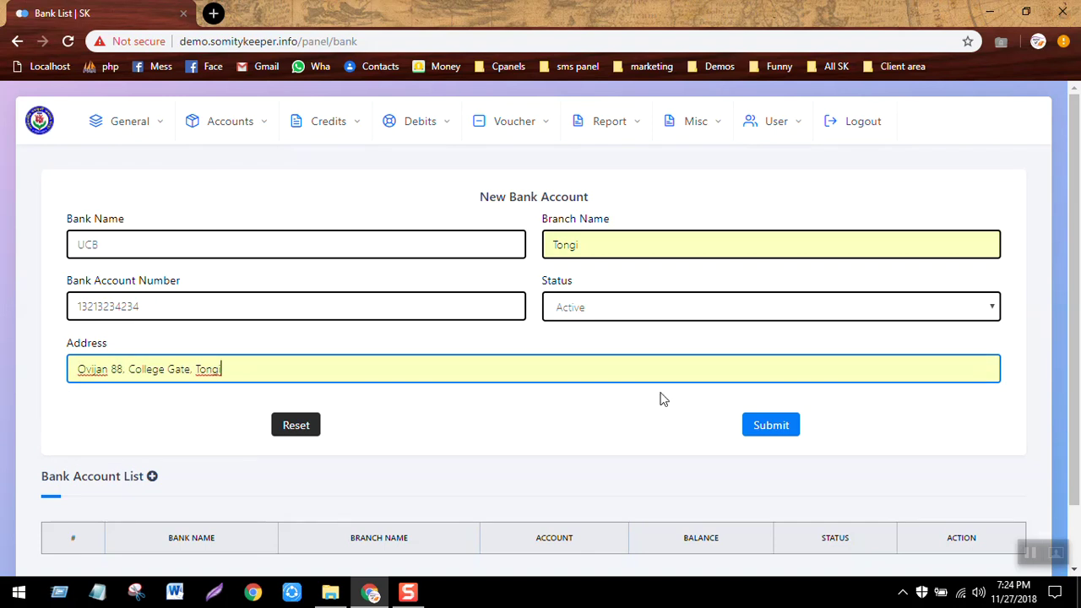
pyautogui.click(754, 428)
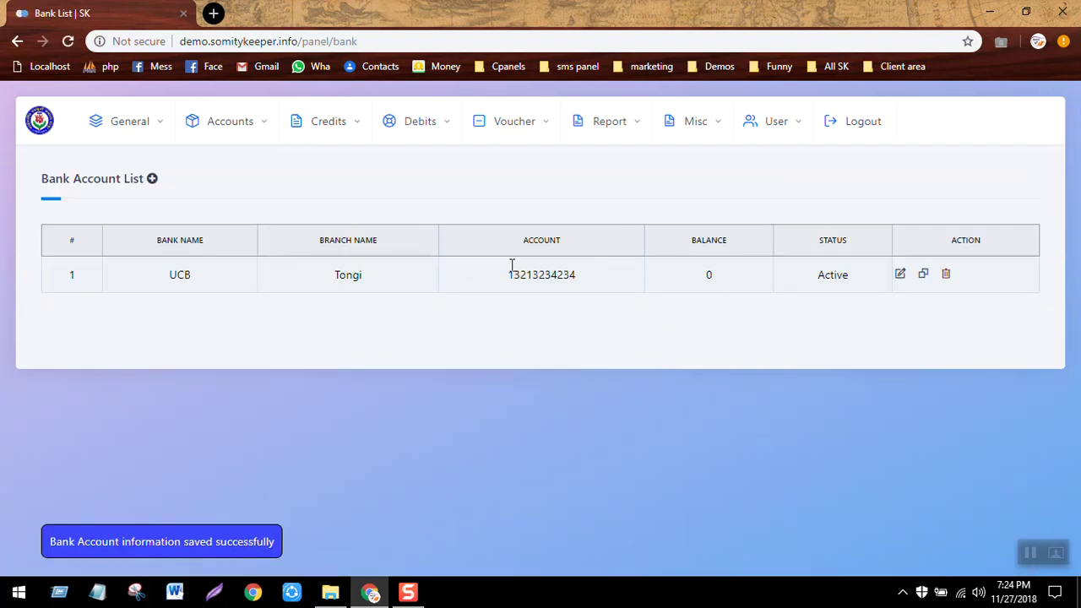
pyautogui.click(141, 137)
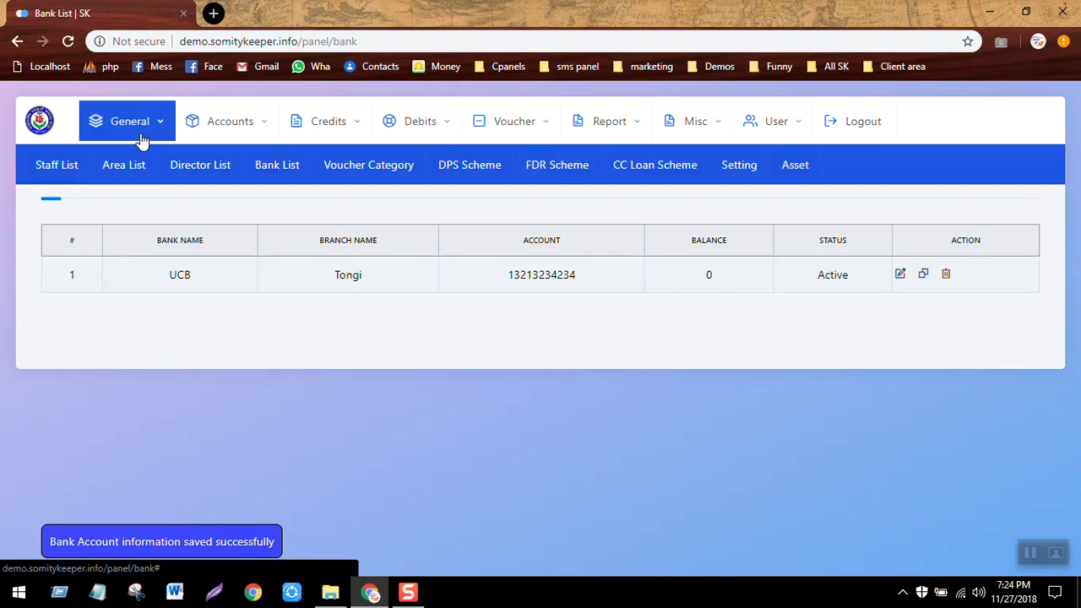
# Add an Expense voucher category named General.
pyautogui.click(400, 164)
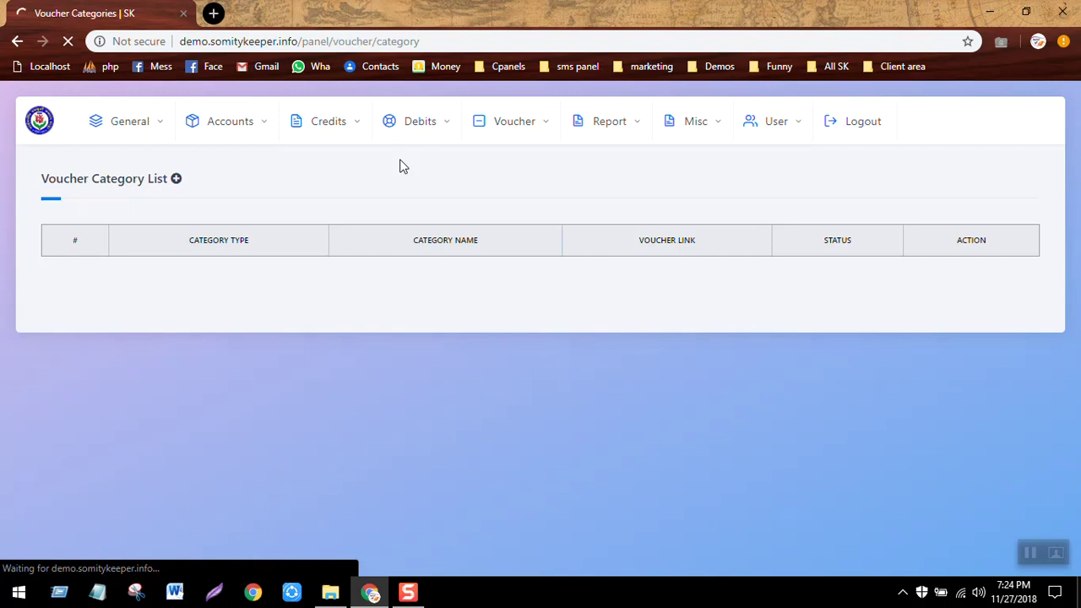
pyautogui.press('super+a')
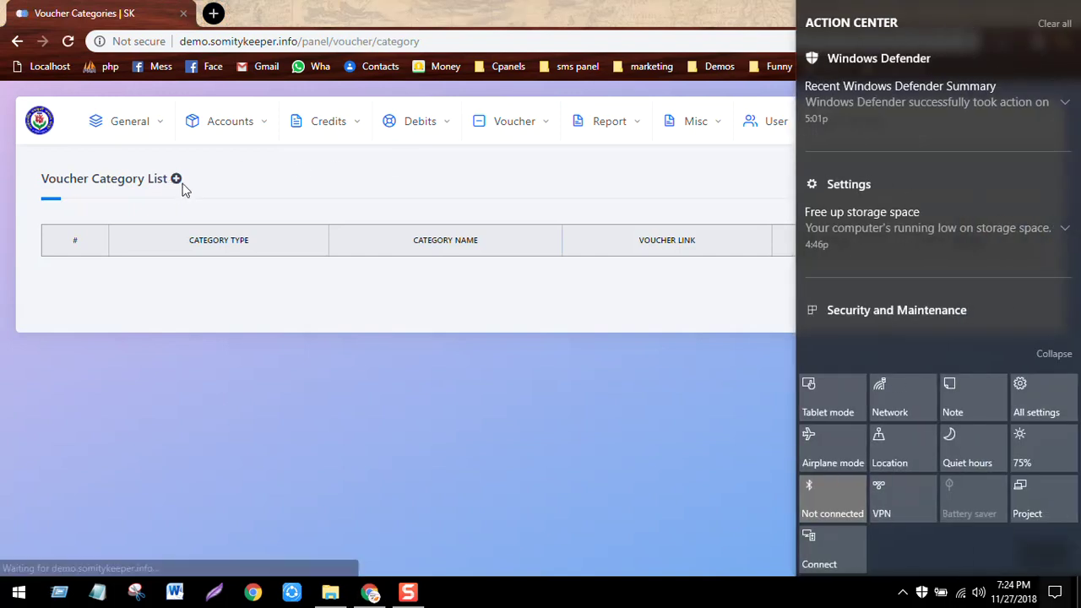
pyautogui.click(175, 180)
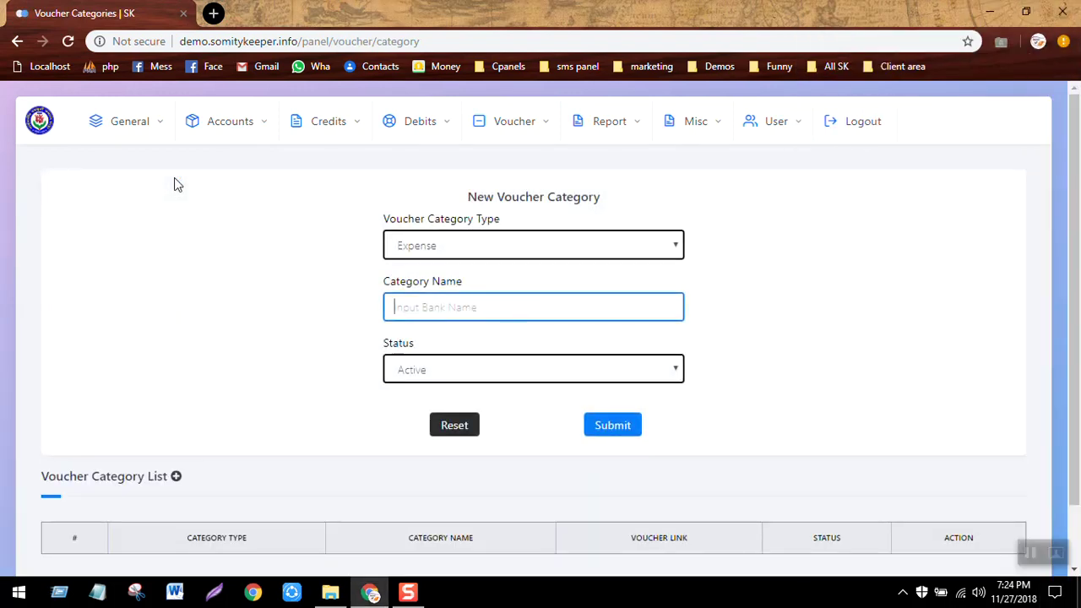
pyautogui.write('General')
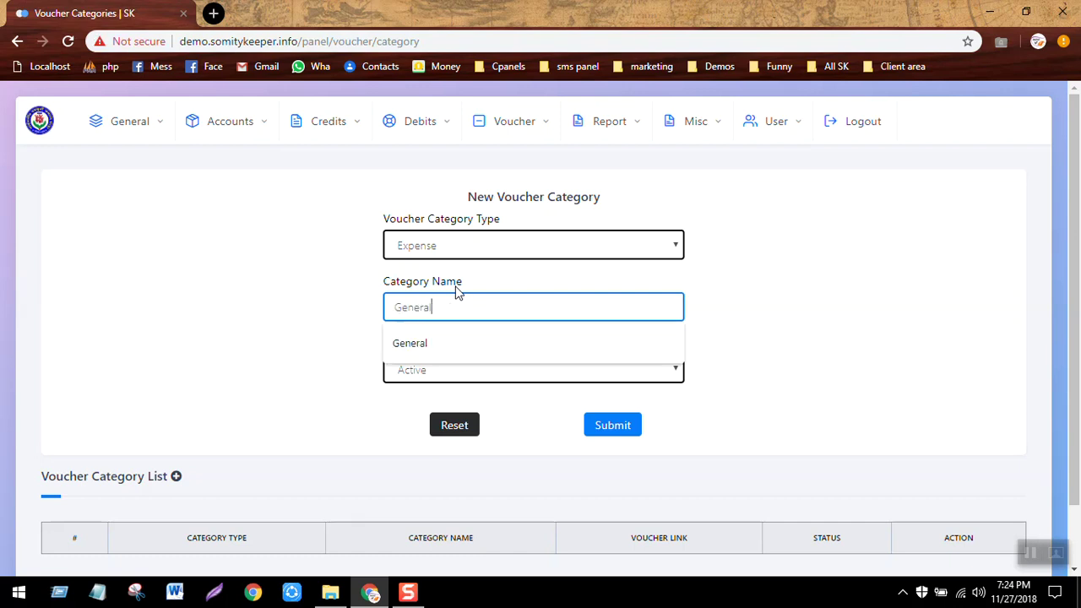
pyautogui.press('Return')
pyautogui.press('Return')
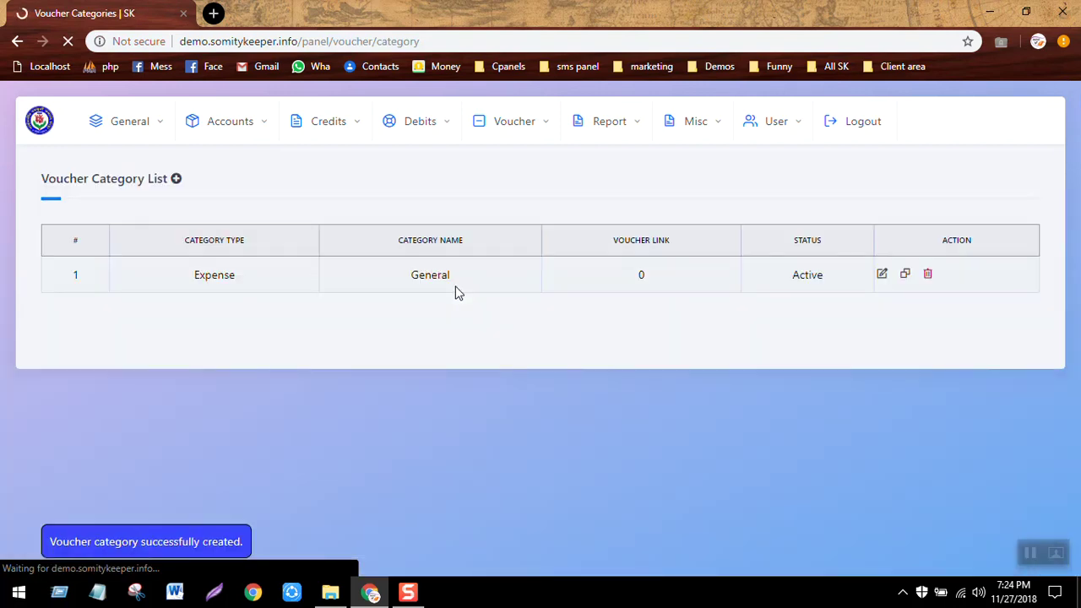
# Add a second Expense voucher category named Entertainment.
pyautogui.click(175, 180)
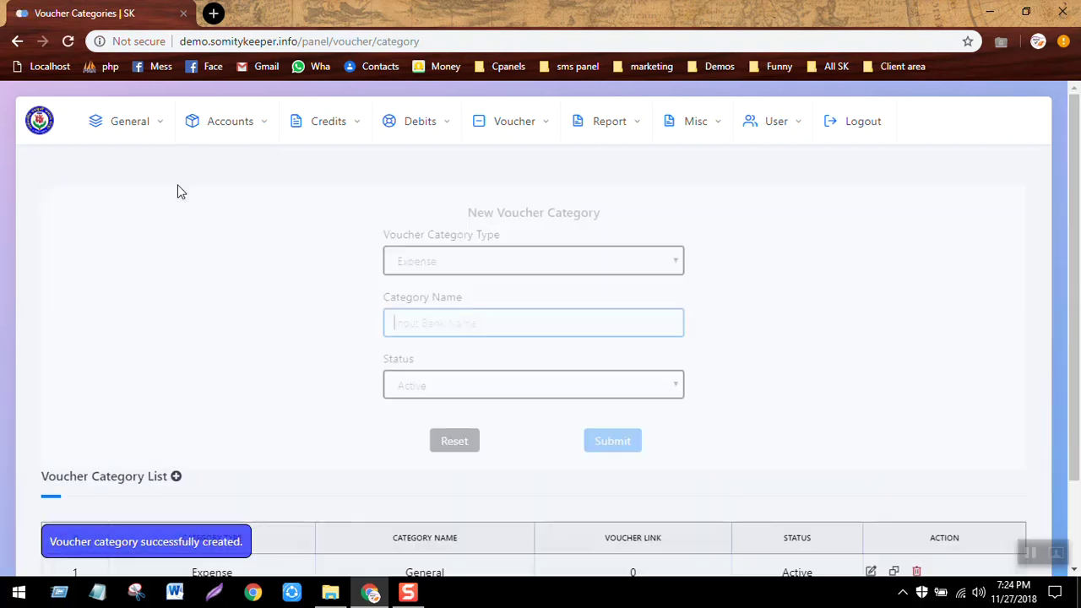
pyautogui.write('E')
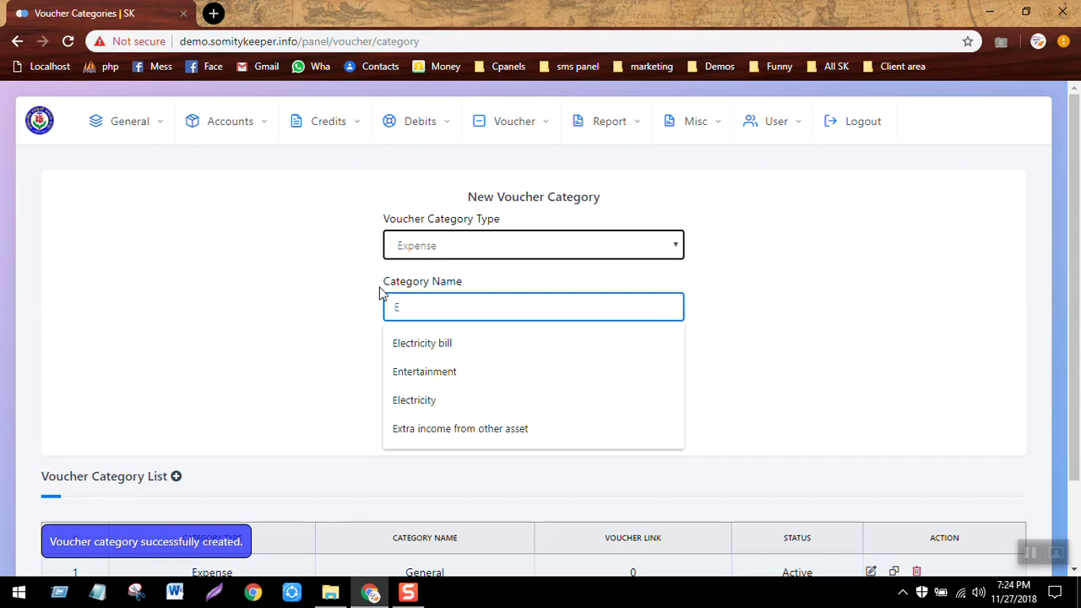
pyautogui.press('Down')
pyautogui.press('Down')
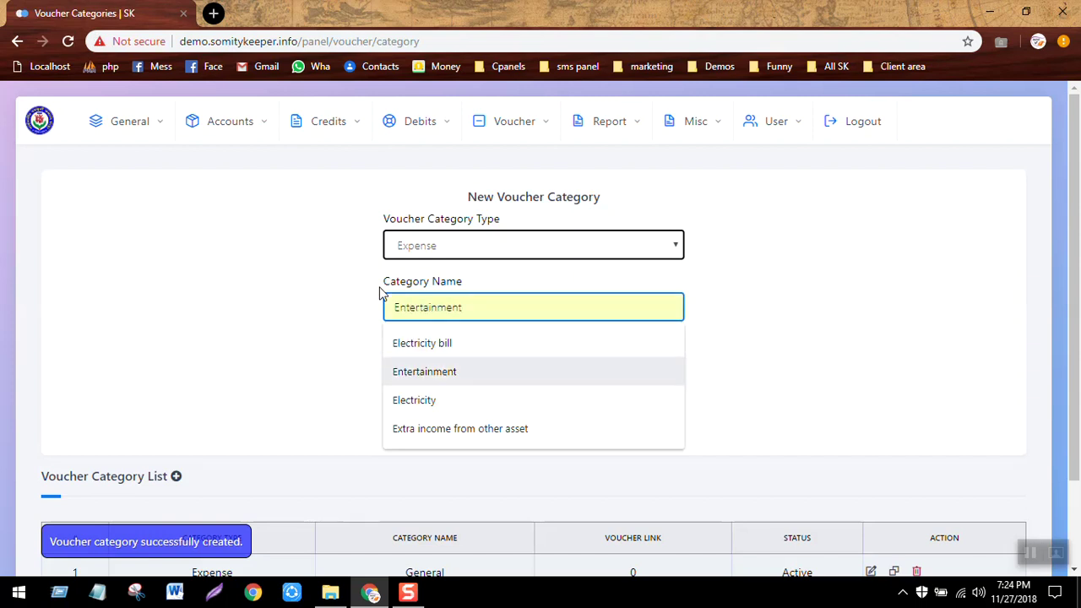
pyautogui.press('Return')
pyautogui.press('Return')
pyautogui.press('Return')
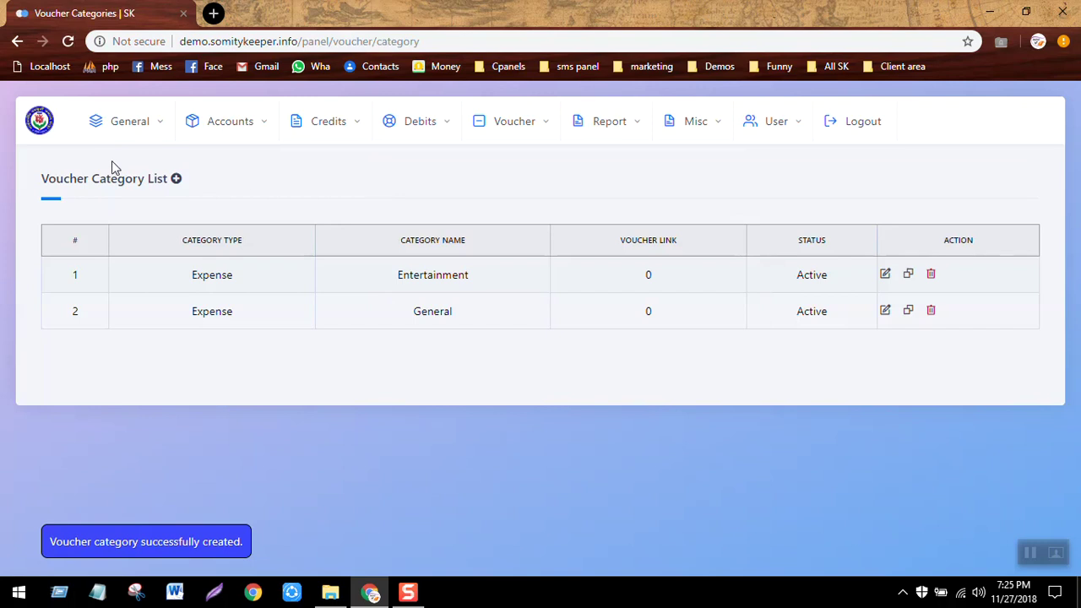
pyautogui.click(144, 133)
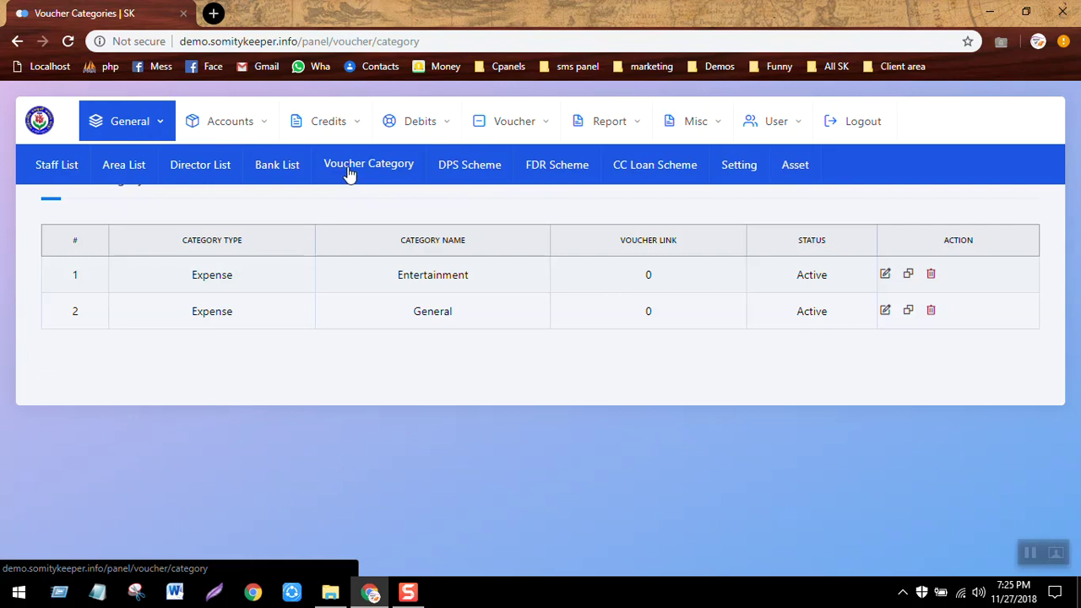
# Create DPS scheme 'Monthly Prime 10%' with a 30-day payment sequence and confirm it.
pyautogui.click(454, 179)
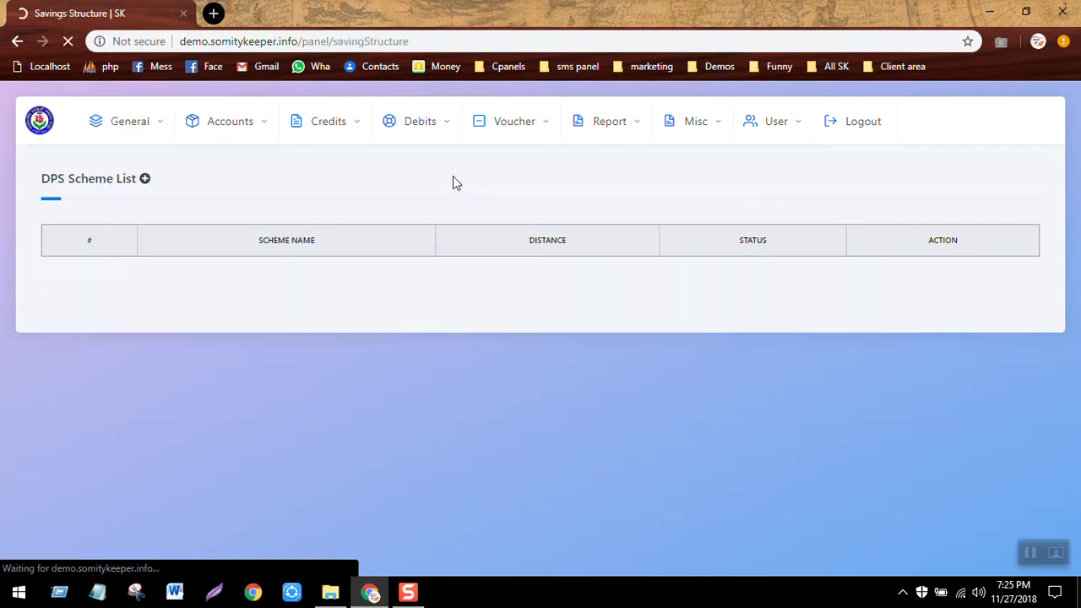
pyautogui.click(145, 181)
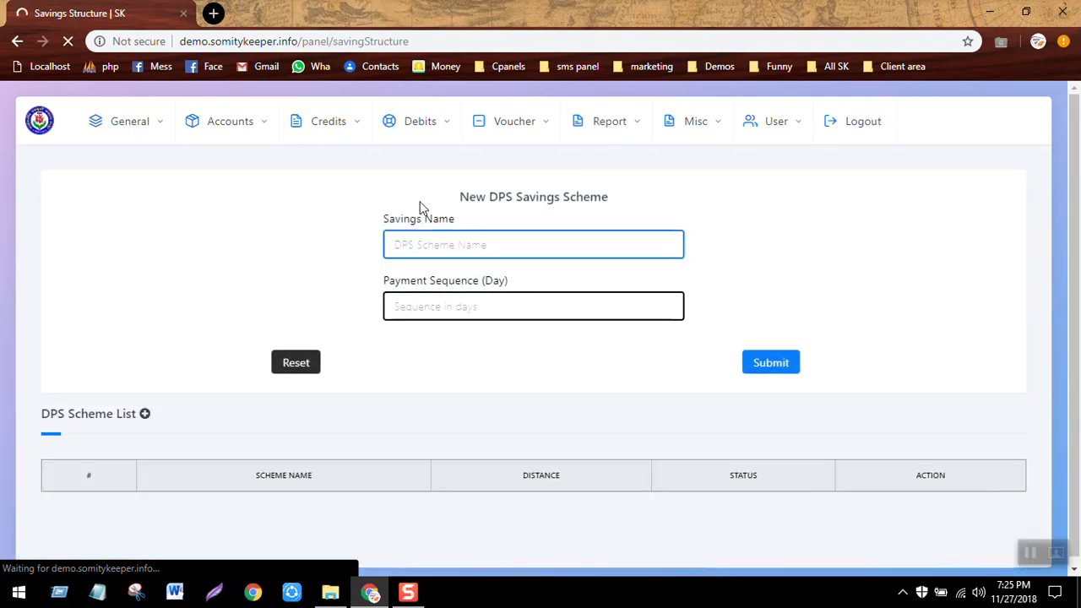
pyautogui.click(451, 238)
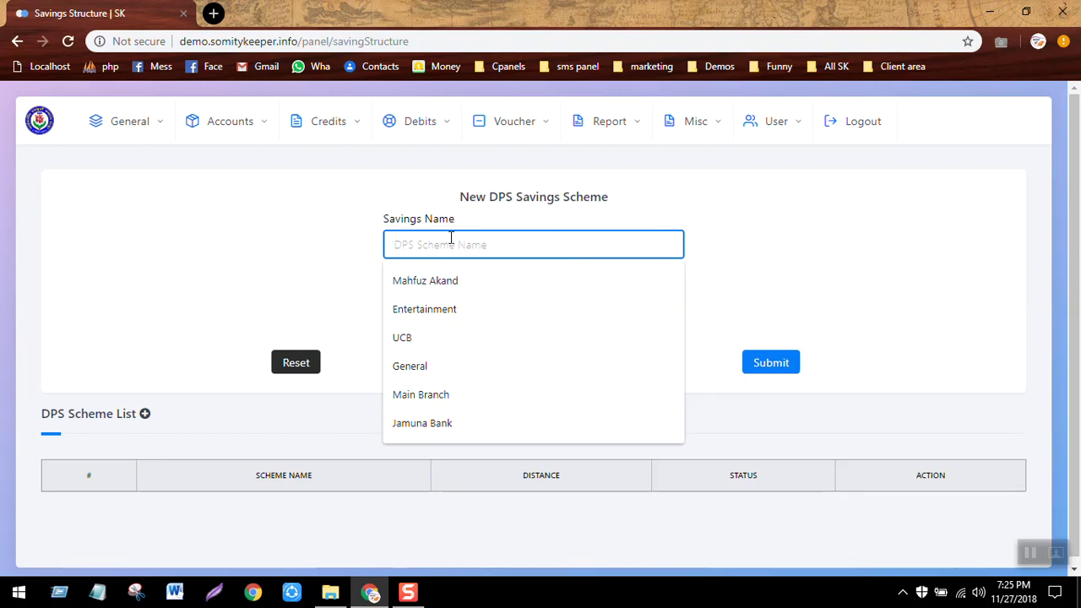
pyautogui.write('Mont')
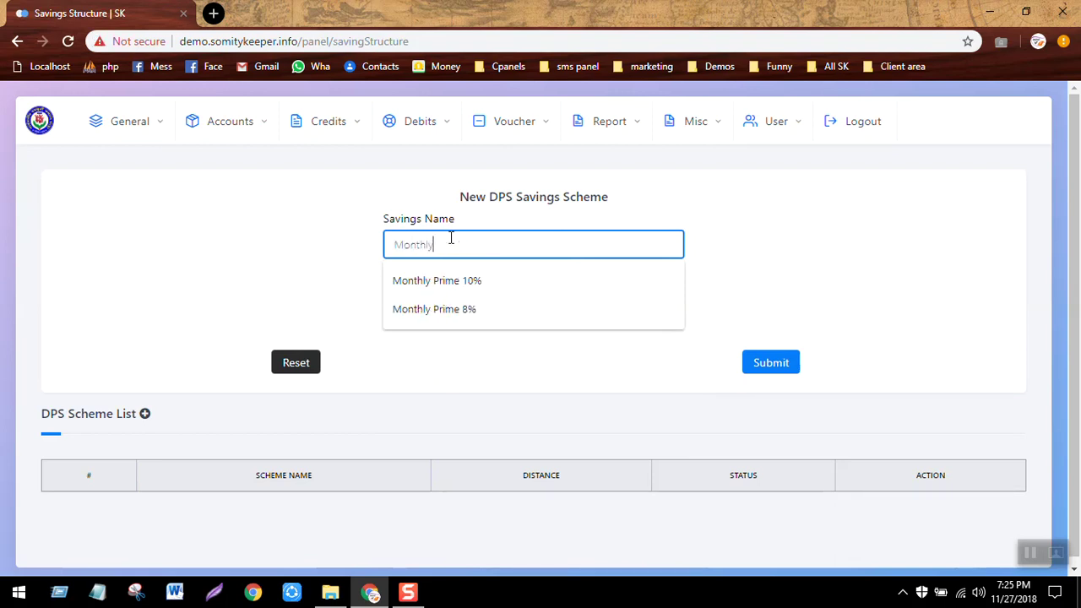
pyautogui.write('hly')
pyautogui.press('Down')
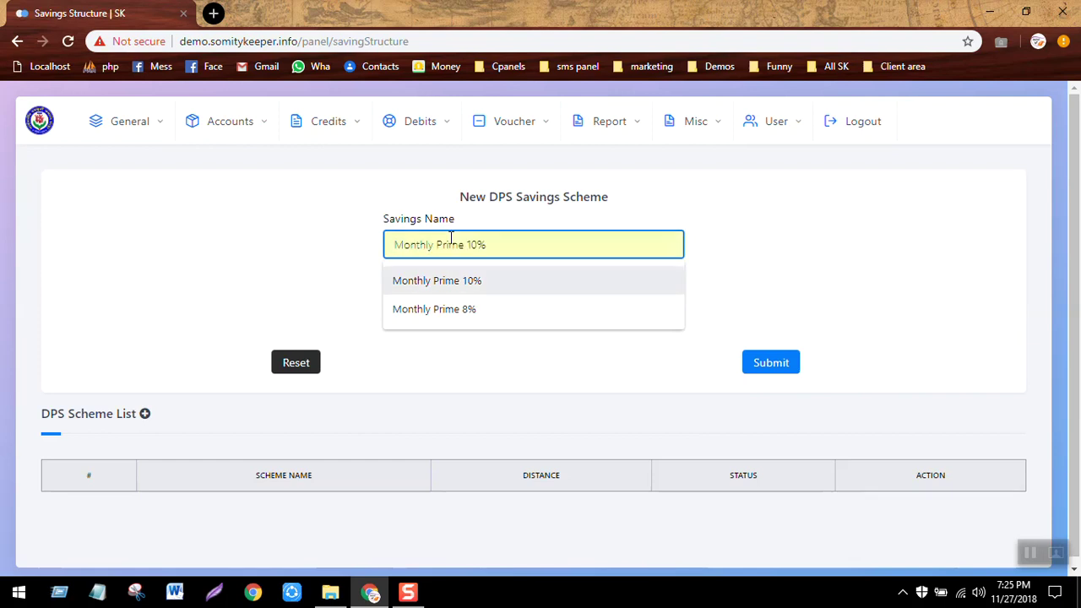
pyautogui.press('Return')
pyautogui.click(541, 305)
pyautogui.write('30')
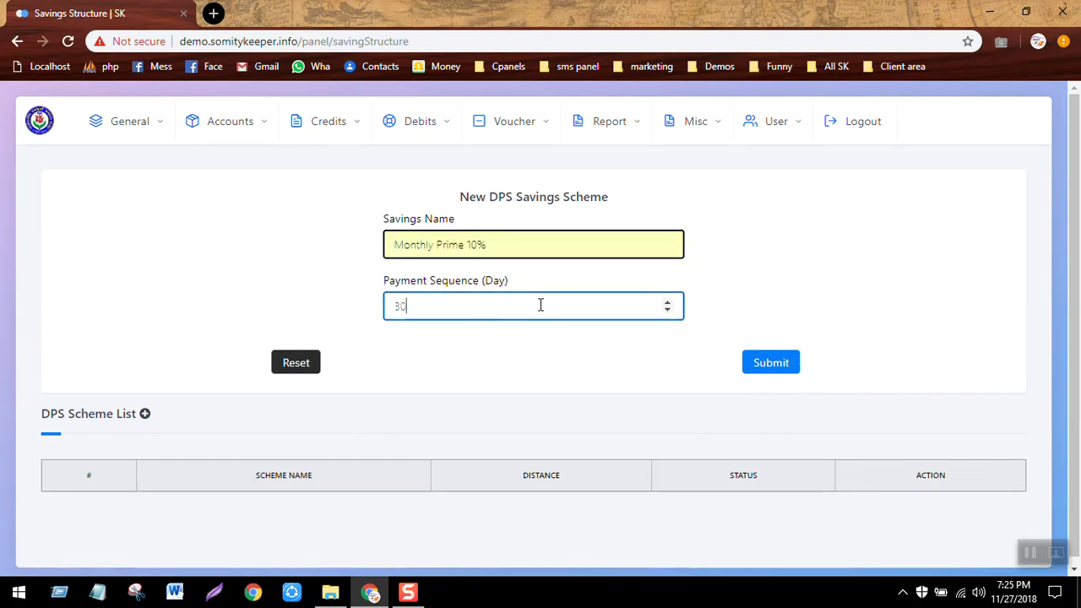
pyautogui.click(776, 367)
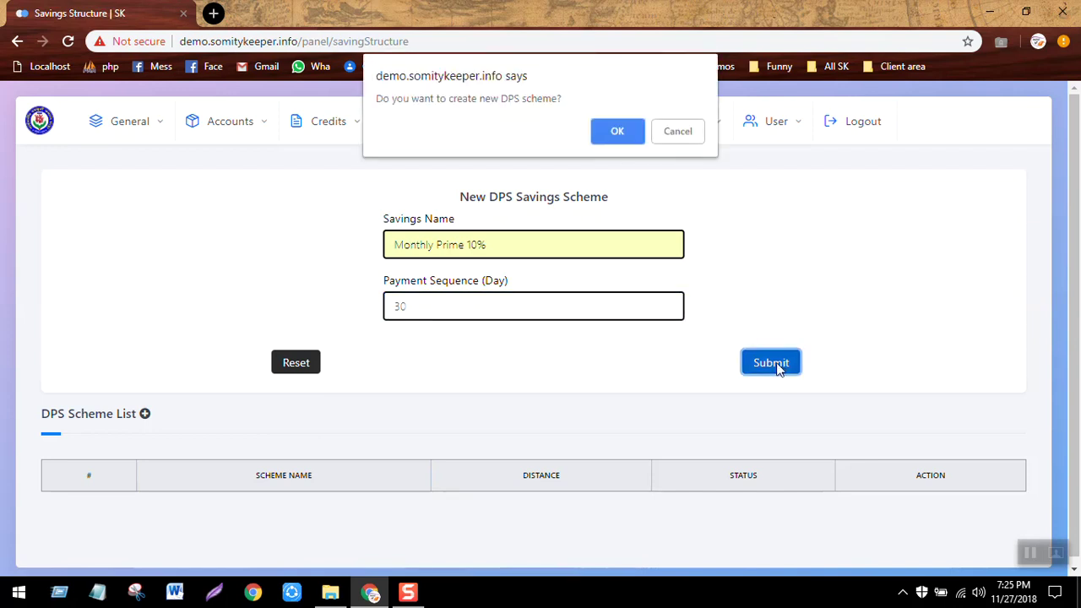
pyautogui.press('Return')
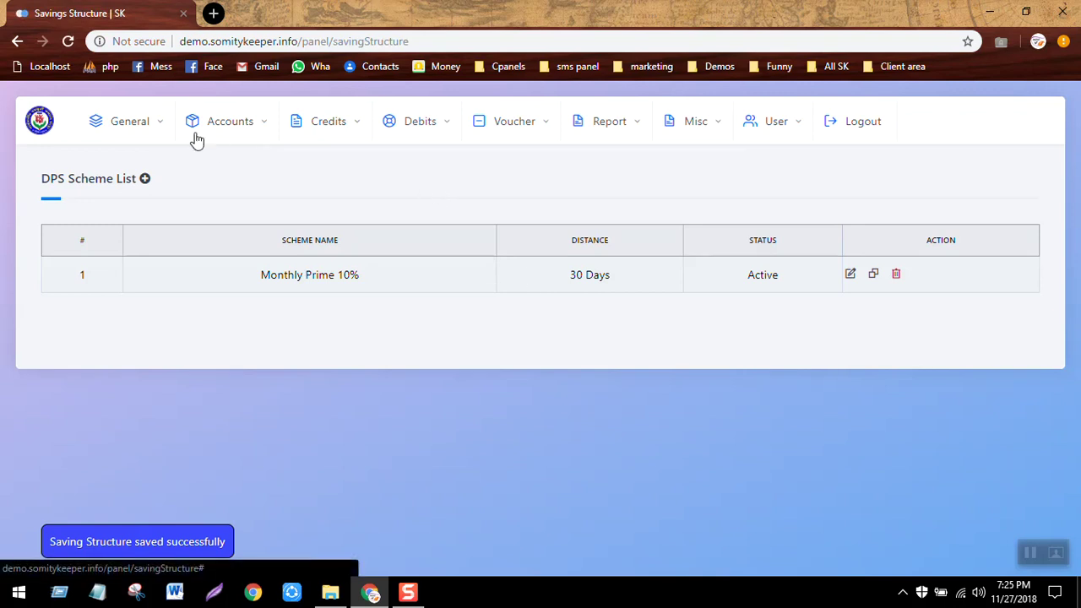
# Start a new member under Accounts > Members with area Tongi to uttara.
pyautogui.click(245, 123)
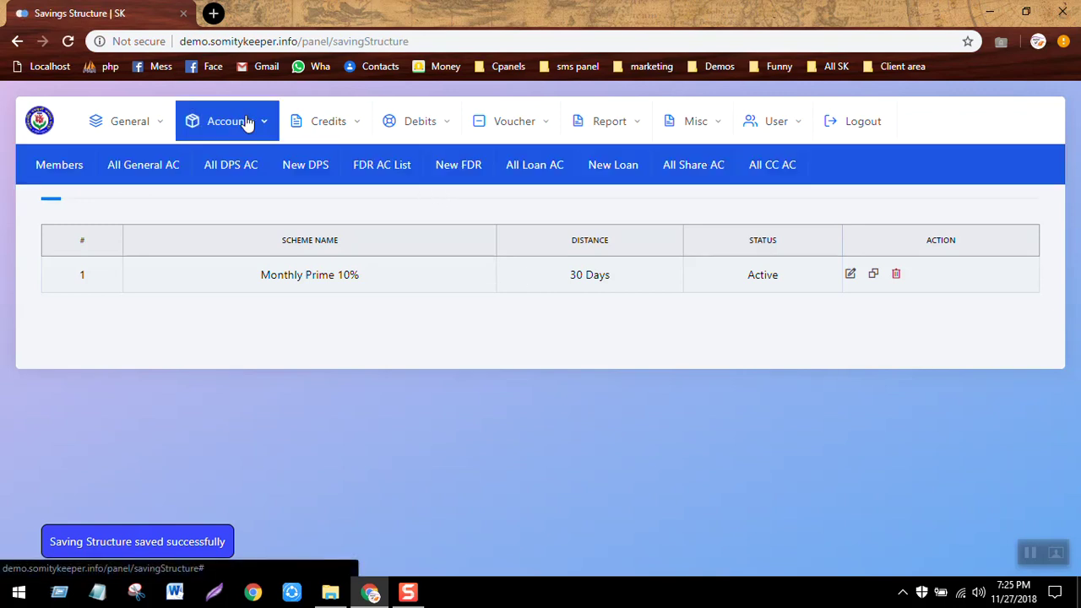
pyautogui.click(123, 137)
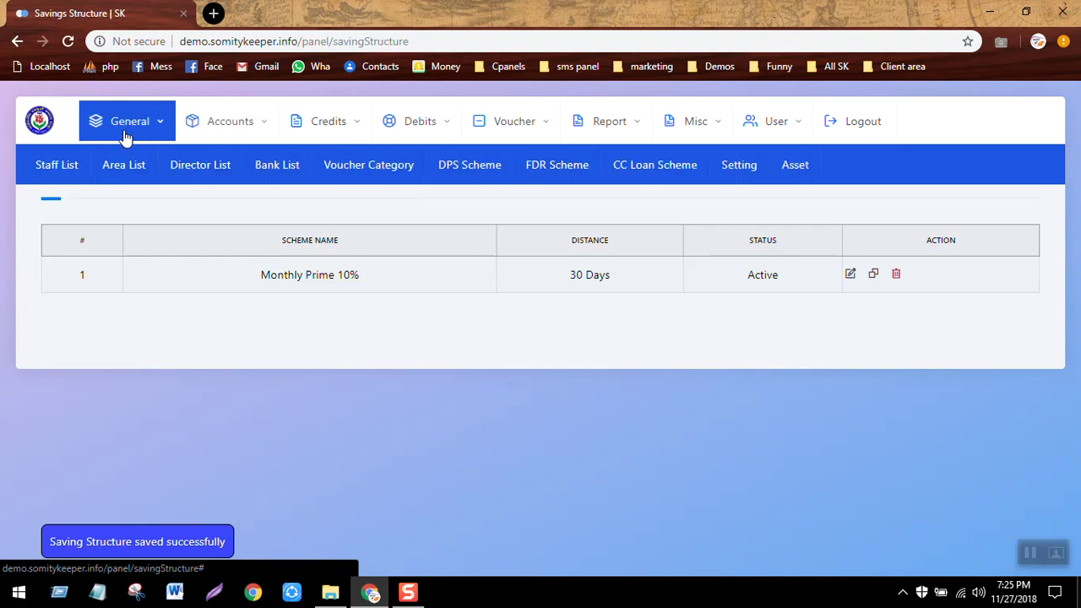
pyautogui.click(236, 127)
pyautogui.click(69, 164)
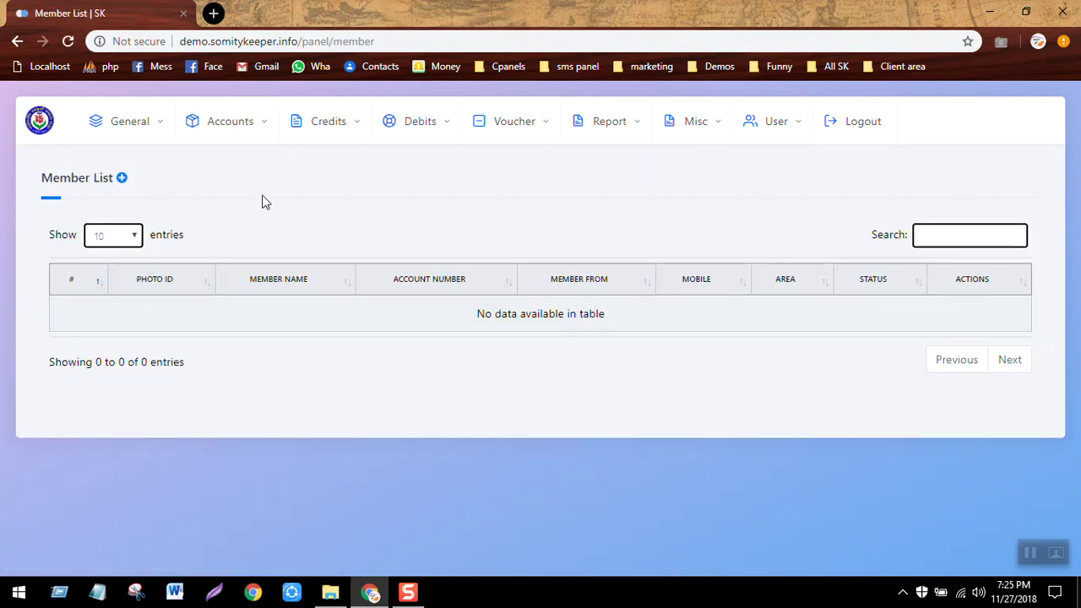
pyautogui.click(122, 180)
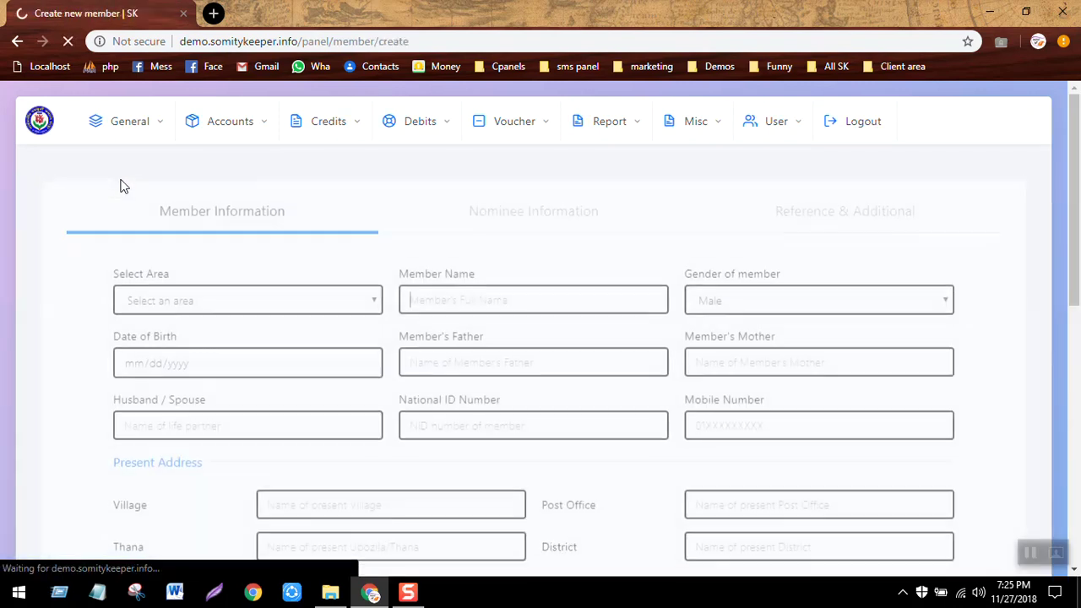
pyautogui.click(237, 285)
pyautogui.click(180, 330)
# Fill the member's name from a past entry and set birth date 11/01/2018.
pyautogui.click(455, 280)
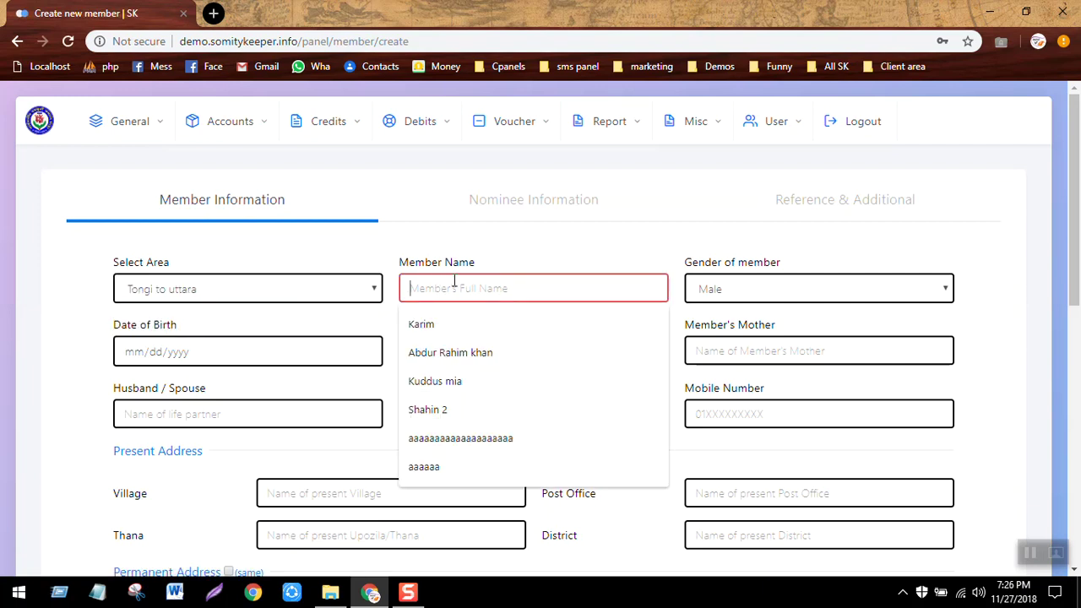
pyautogui.click(449, 355)
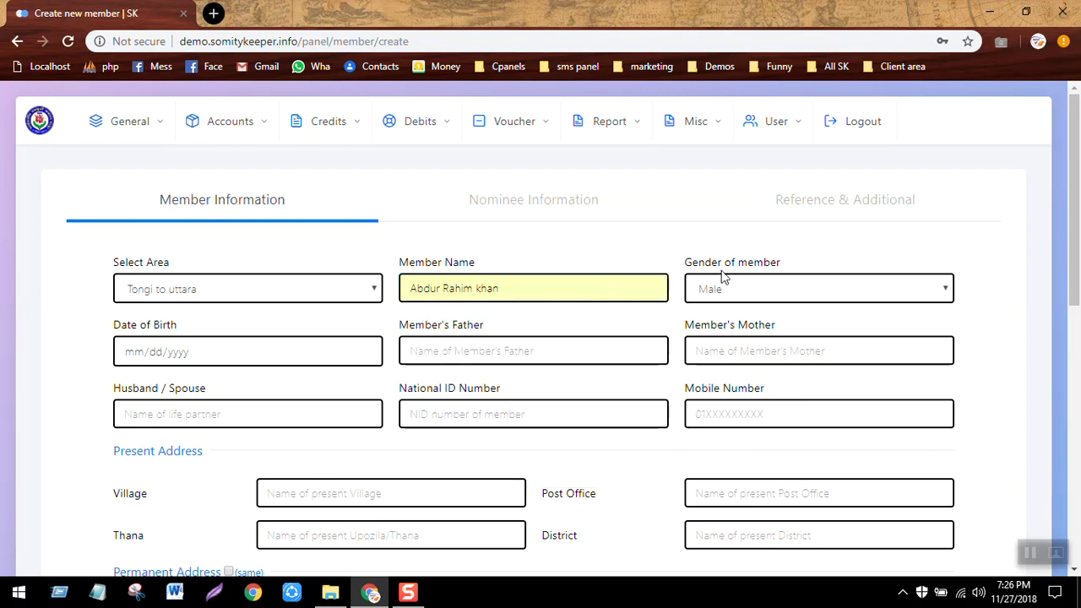
pyautogui.click(368, 353)
pyautogui.click(250, 434)
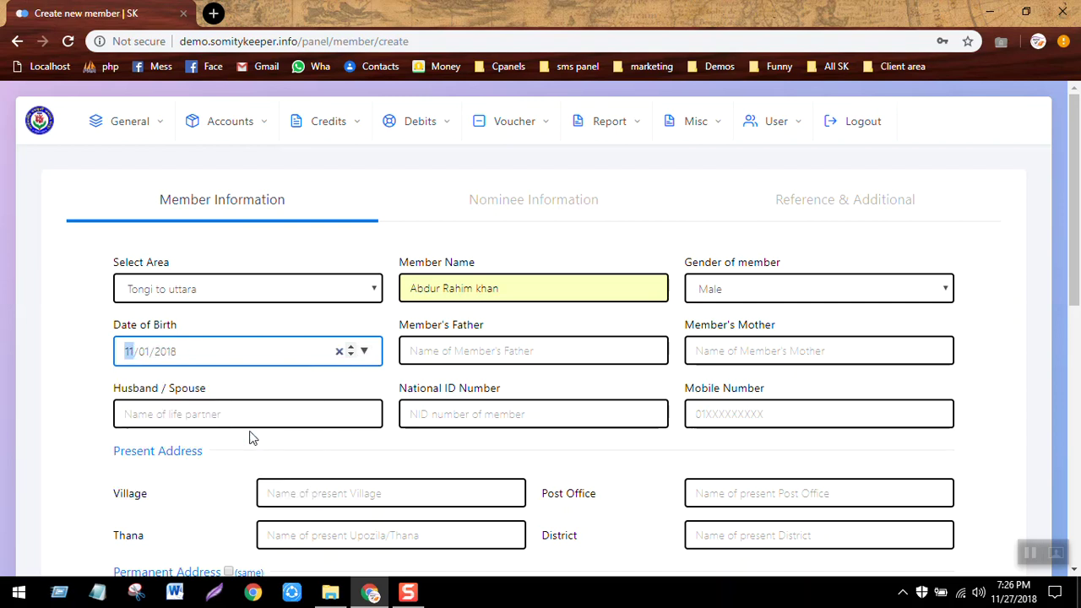
# Enter N/A for the father's, mother's and spouse's names.
pyautogui.click(509, 358)
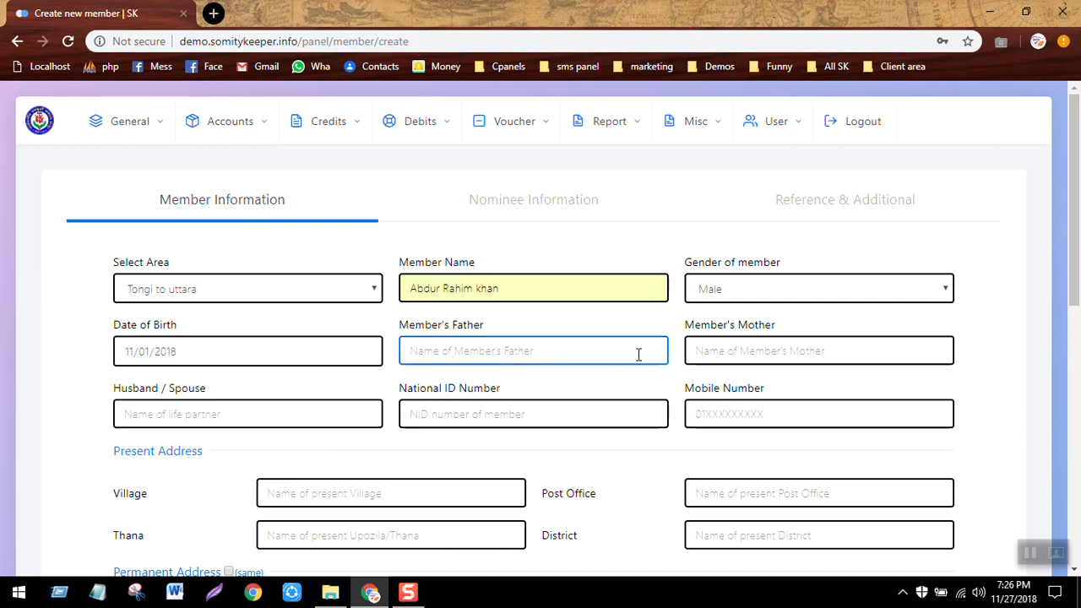
pyautogui.click(749, 350)
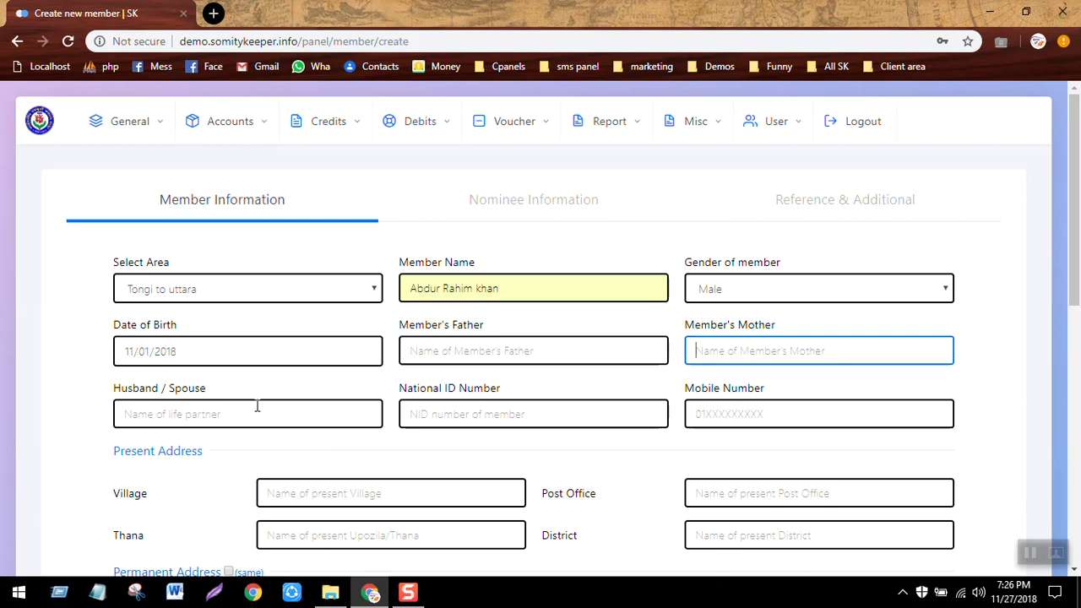
pyautogui.click(468, 349)
pyautogui.write('N/A')
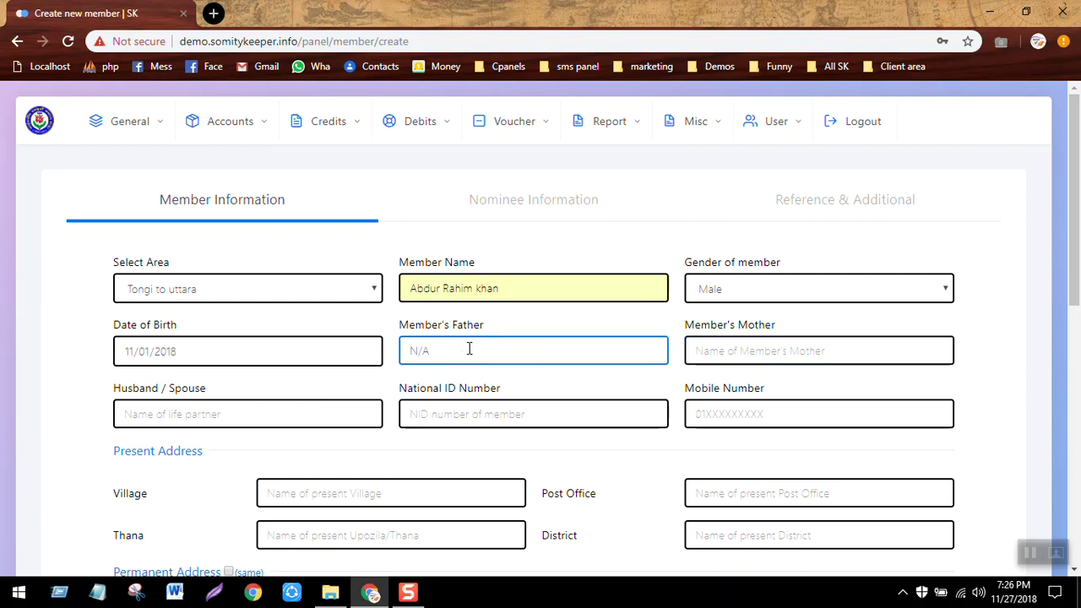
pyautogui.hotkey('ctrl', 'a')
pyautogui.hotkey('ctrl', 'c')
pyautogui.click(720, 346)
pyautogui.hotkey('ctrl', 'v')
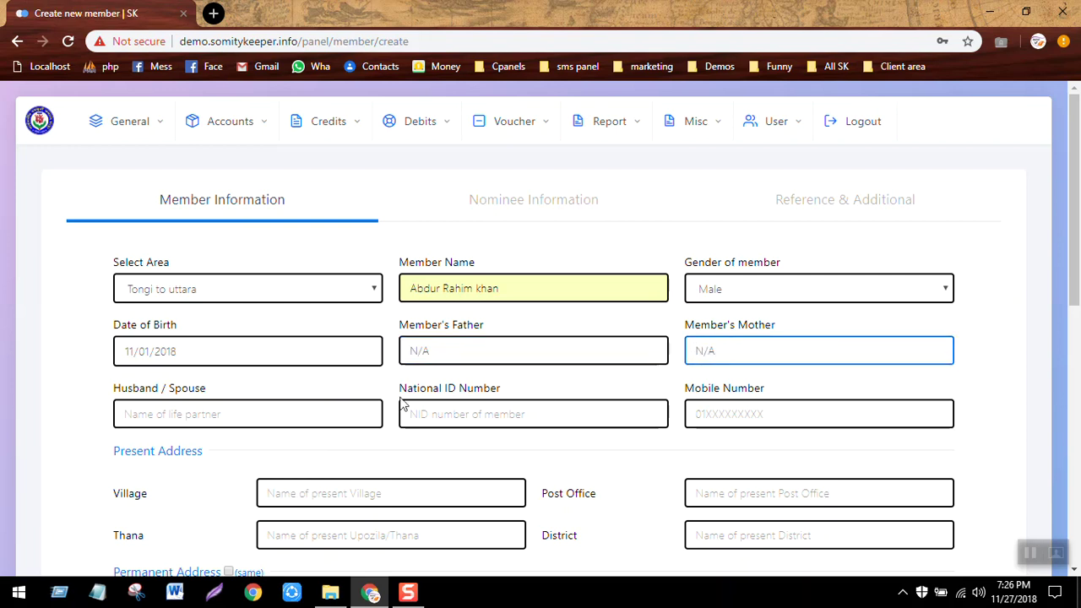
pyautogui.click(309, 402)
pyautogui.hotkey('ctrl', 'v')
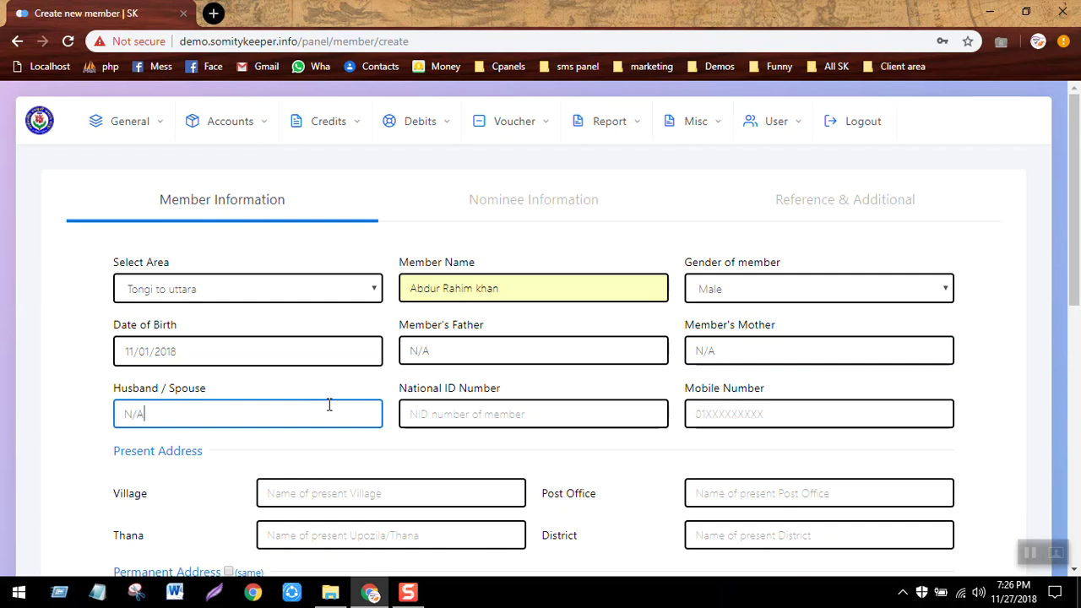
# Fill in the member's mobile number from the suggestion.
pyautogui.click(502, 419)
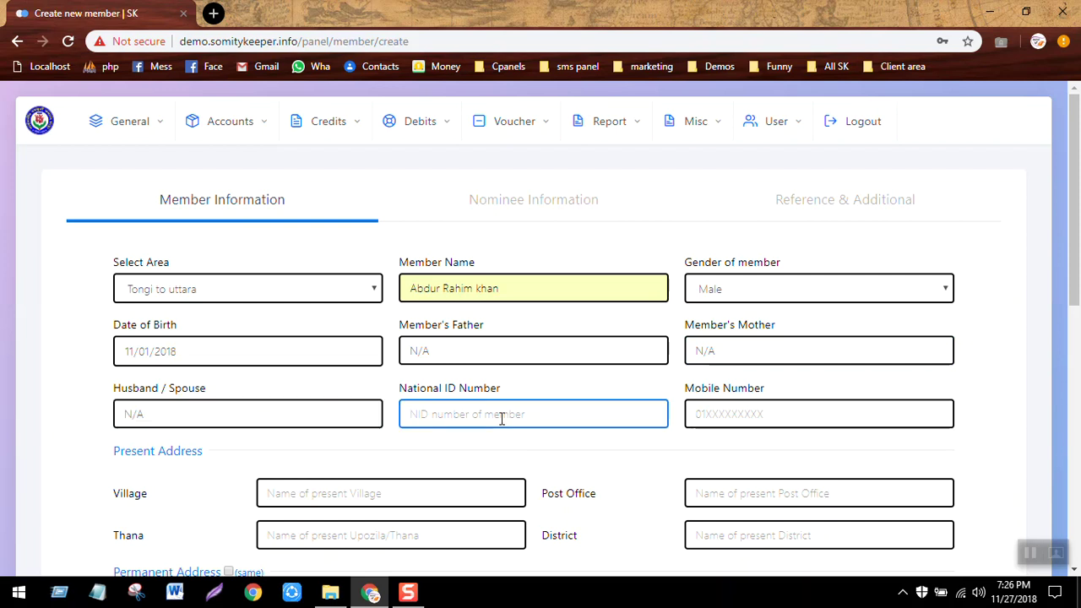
pyautogui.click(741, 420)
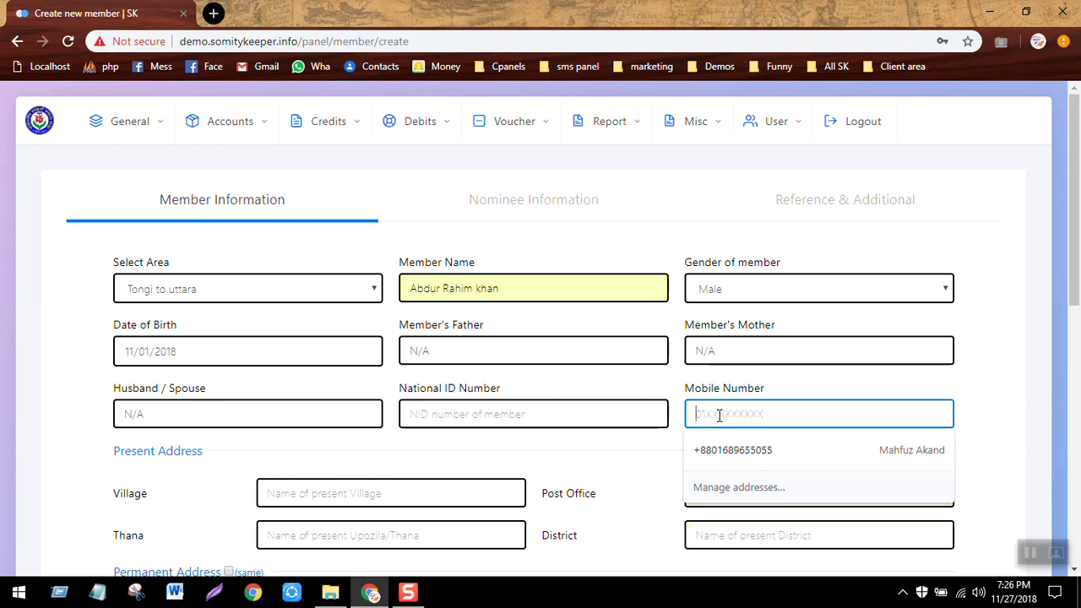
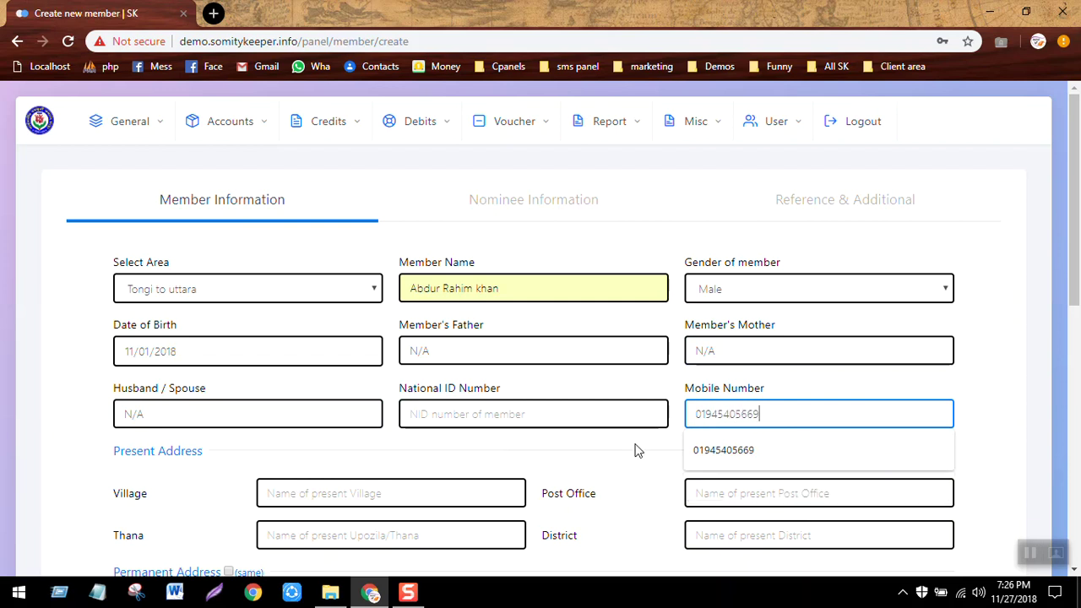
pyautogui.click(638, 450)
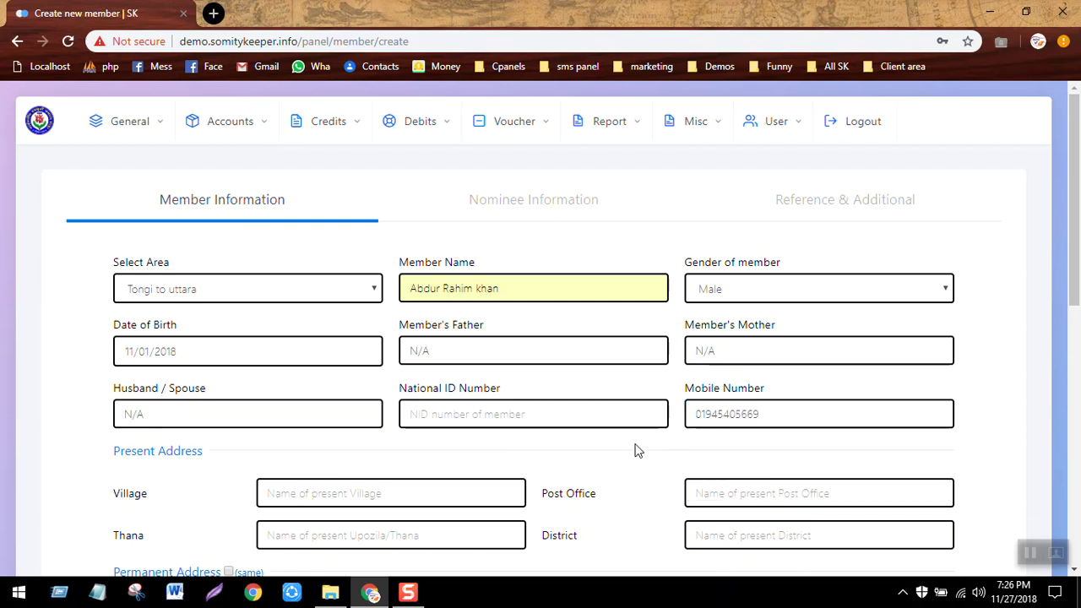
# Enter the member's present village, post office, thana and district.
pyautogui.scroll(-3, 638, 450)
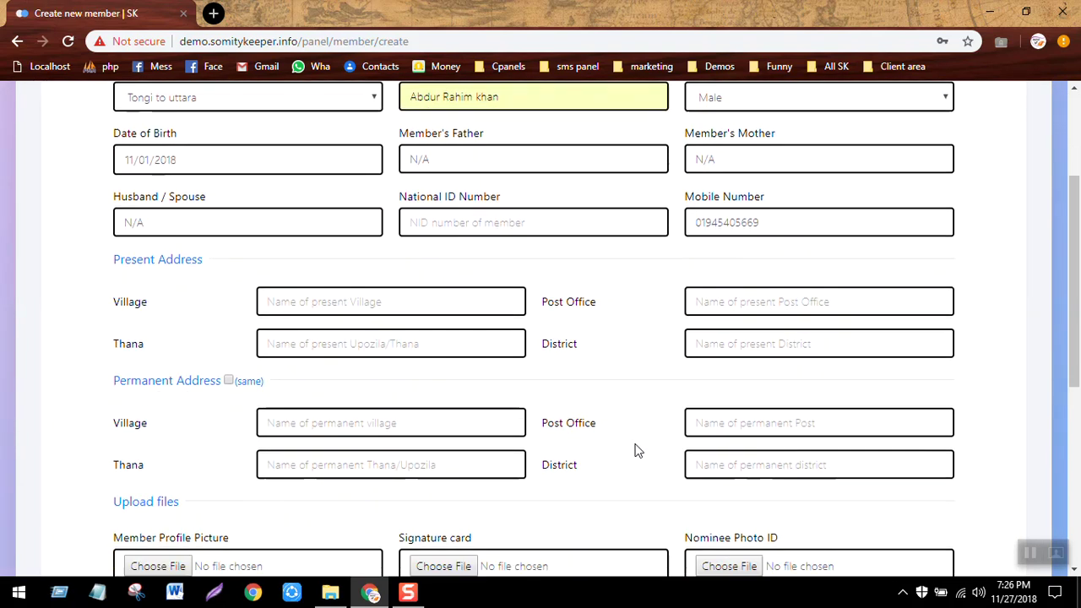
pyautogui.click(381, 247)
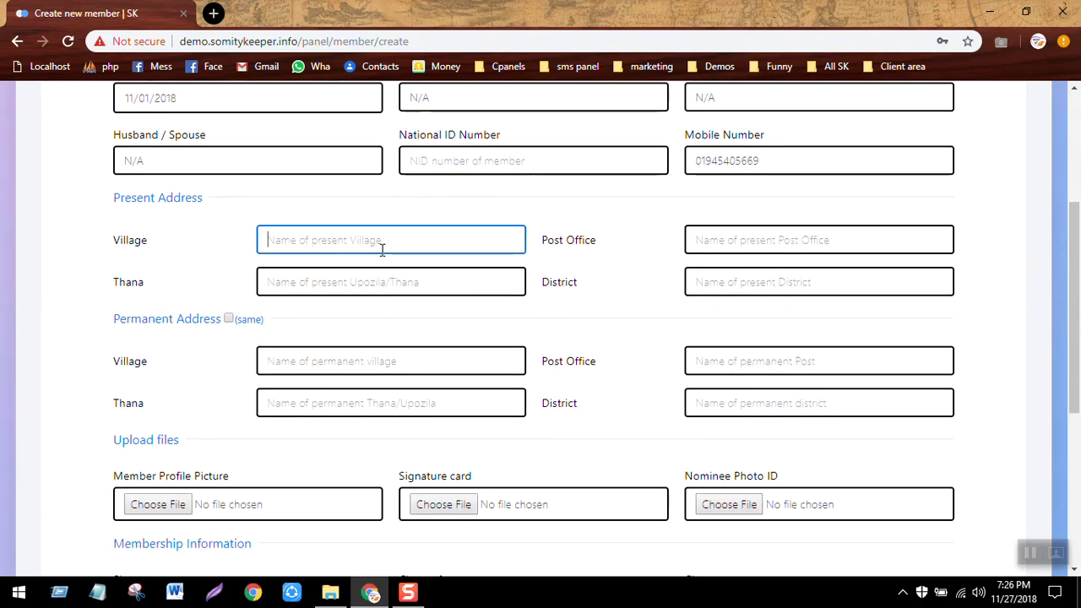
pyautogui.write('kewa')
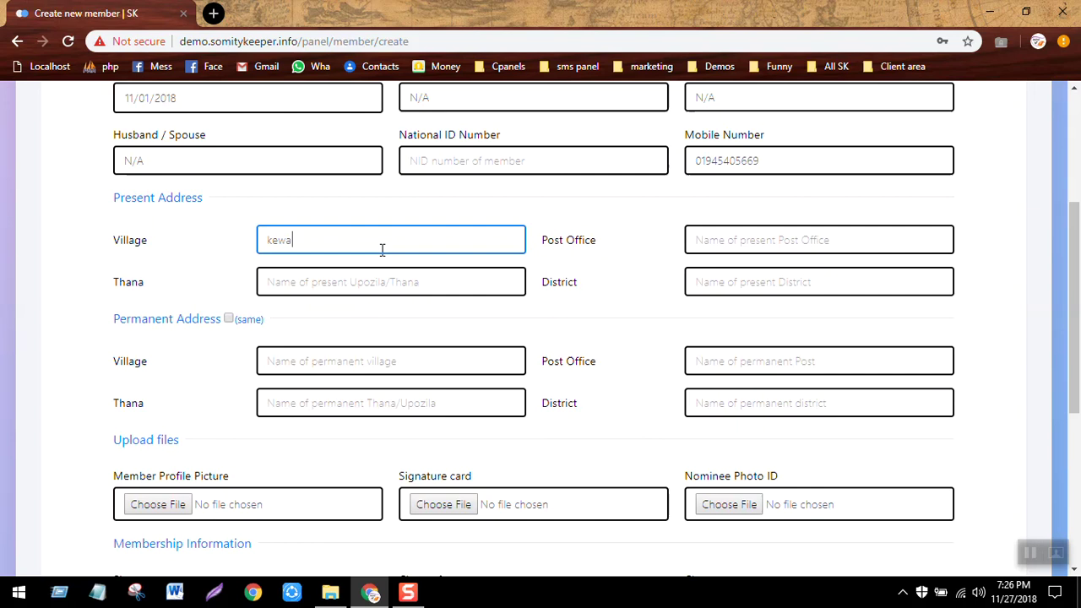
pyautogui.click(762, 244)
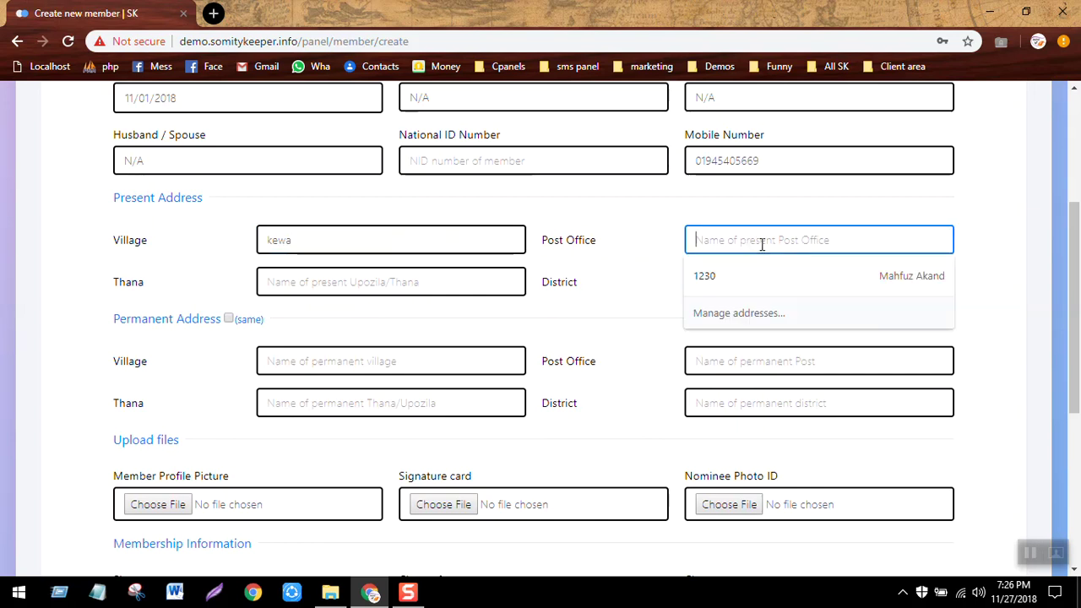
pyautogui.write('Kewa')
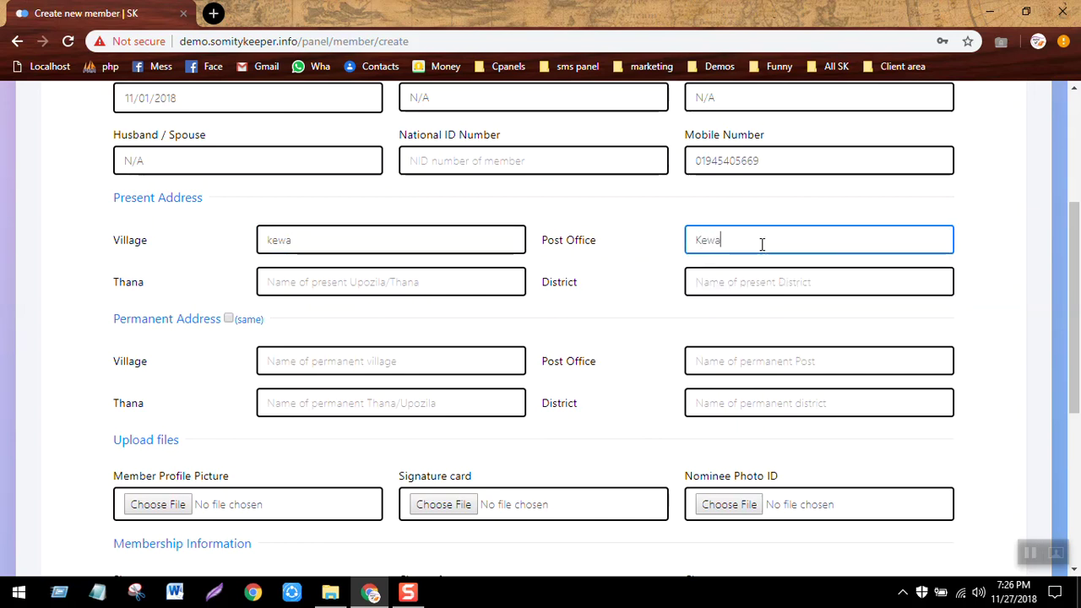
pyautogui.click(415, 287)
pyautogui.write('Sreepeur')
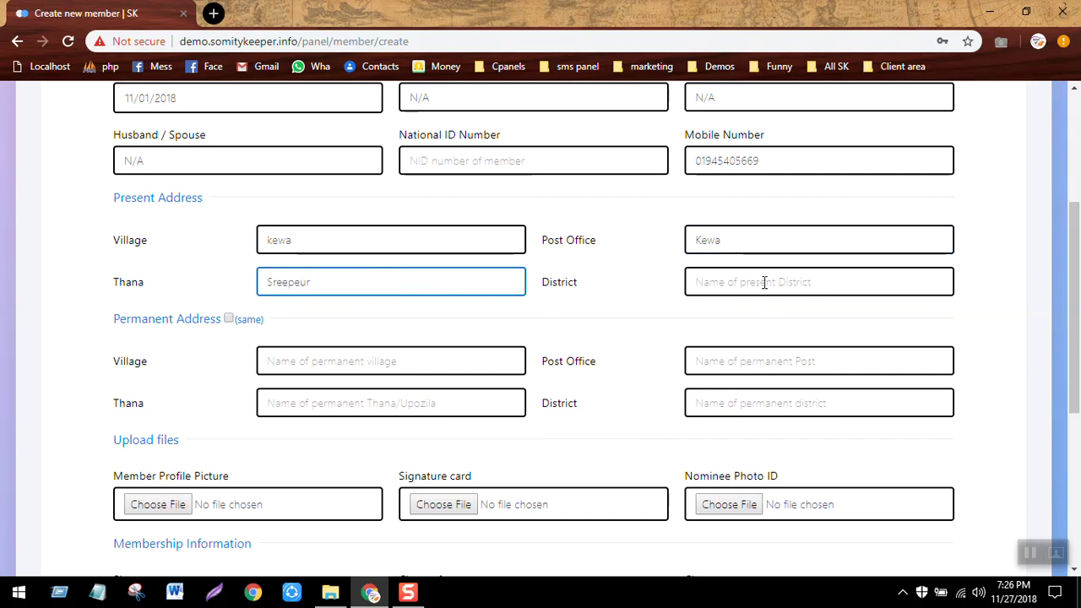
pyautogui.click(782, 283)
pyautogui.write('G')
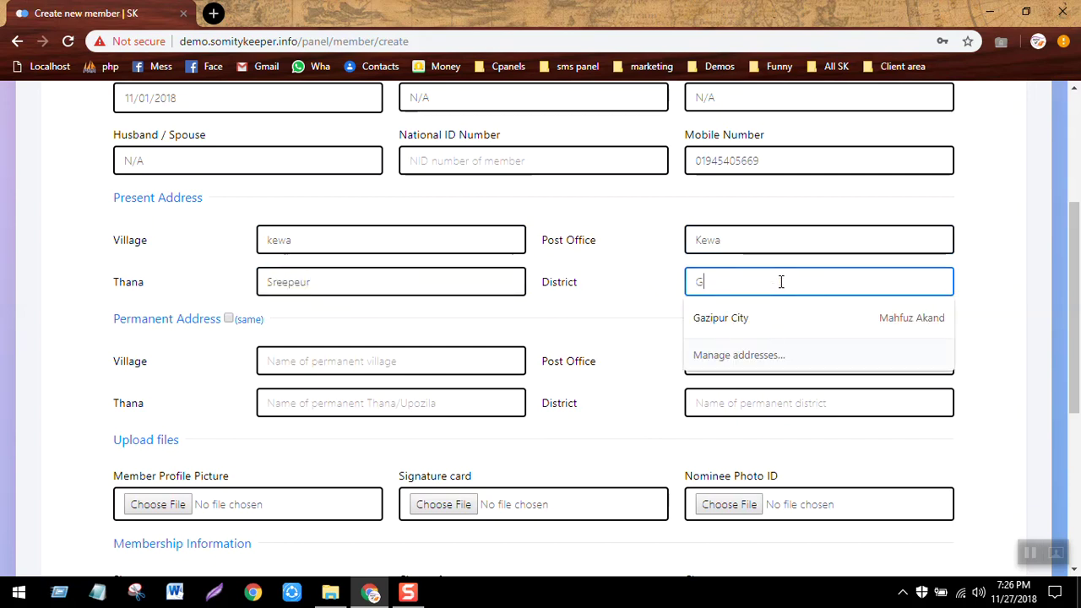
pyautogui.write('azipur')
pyautogui.press('Escape')
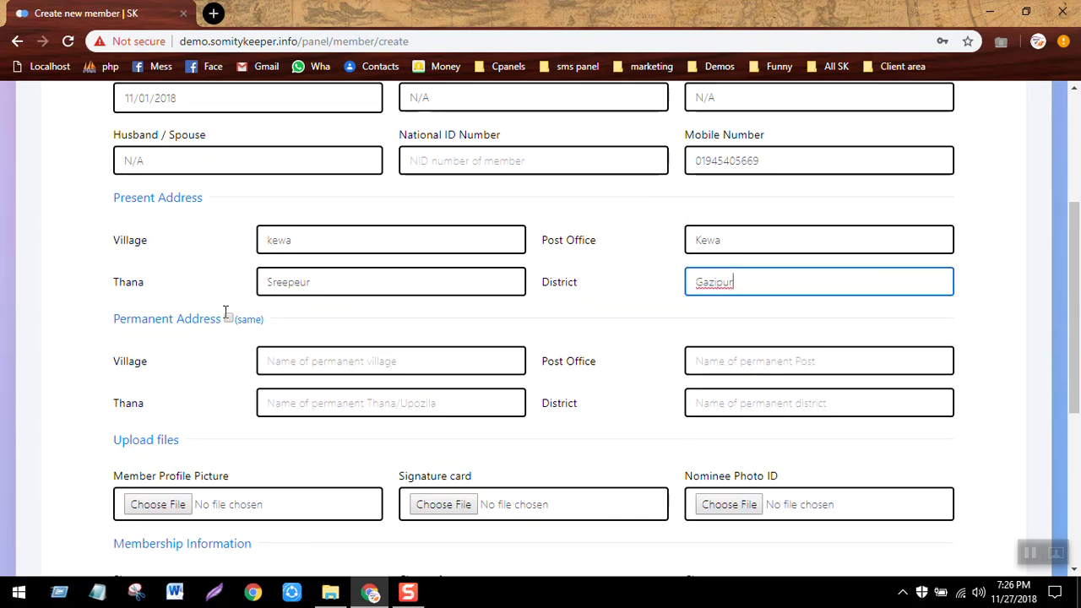
pyautogui.click(233, 330)
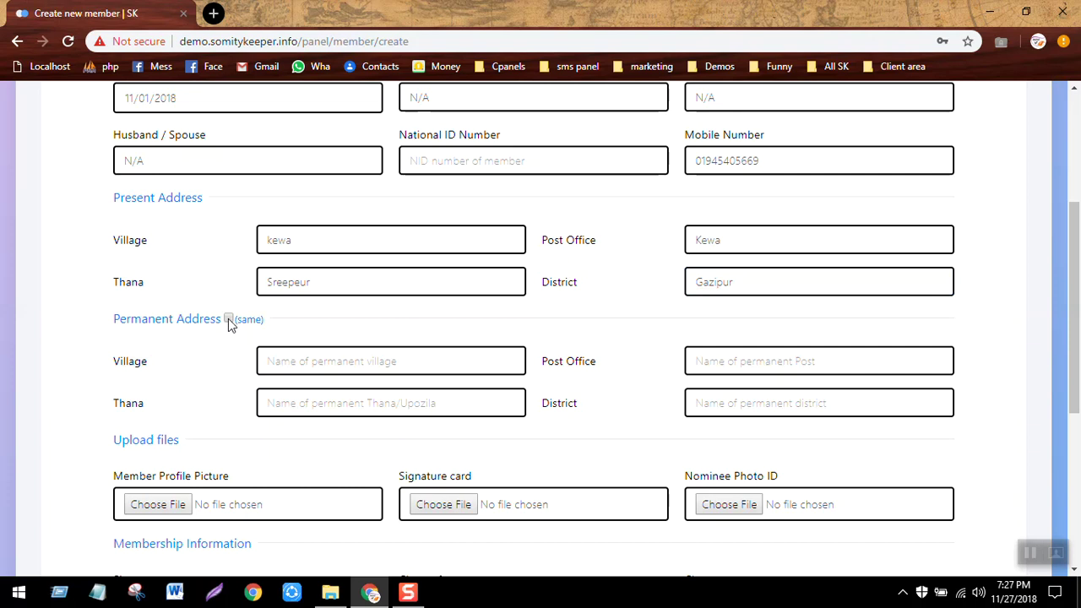
# Tick (same) so the permanent address matches the present address.
pyautogui.click(228, 320)
pyautogui.click(224, 405)
pyautogui.scroll(-1, 223, 405)
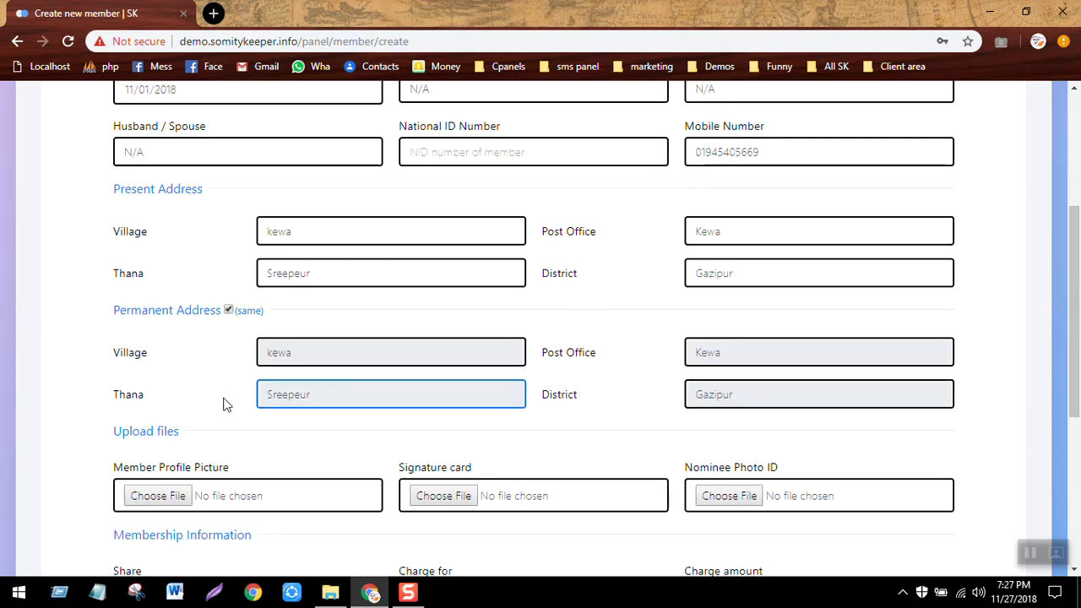
pyautogui.scroll(-4, 223, 405)
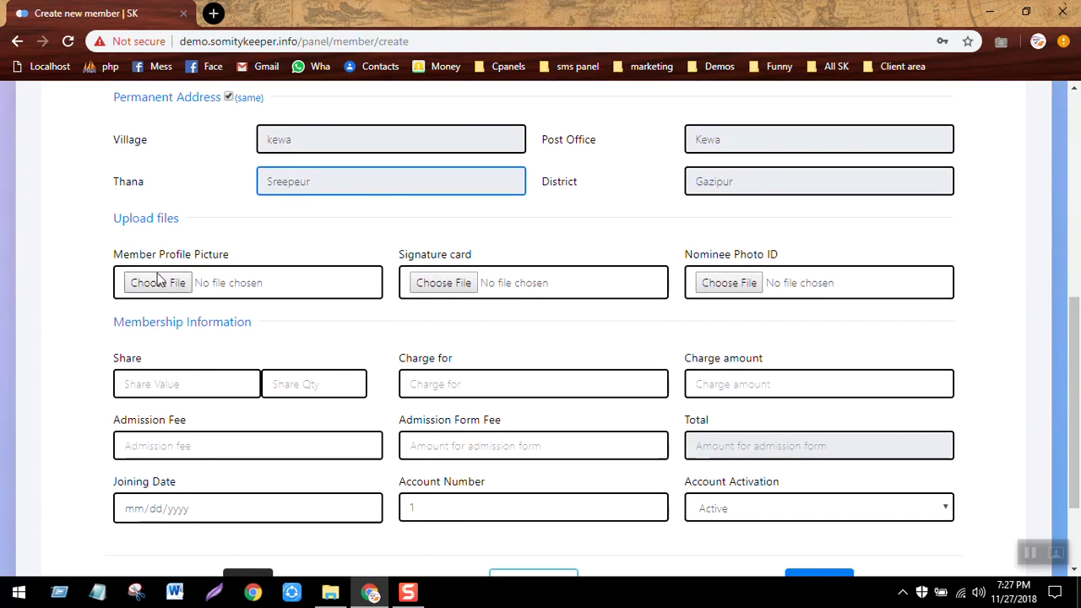
pyautogui.click(131, 287)
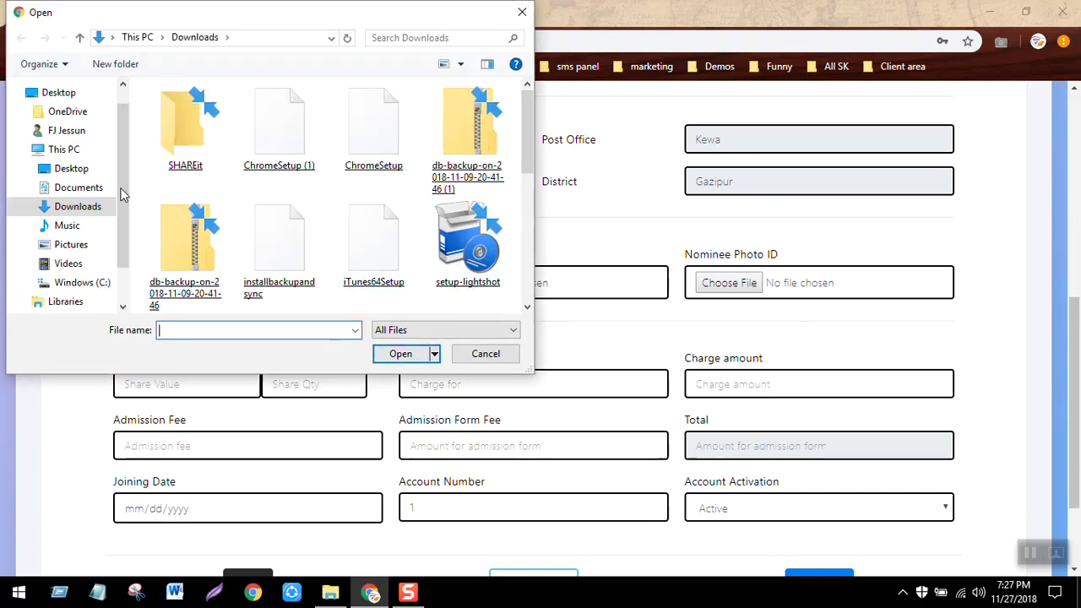
# Preview the JPG photo from Pictures in Photos, then attach it as the profile picture.
pyautogui.click(80, 250)
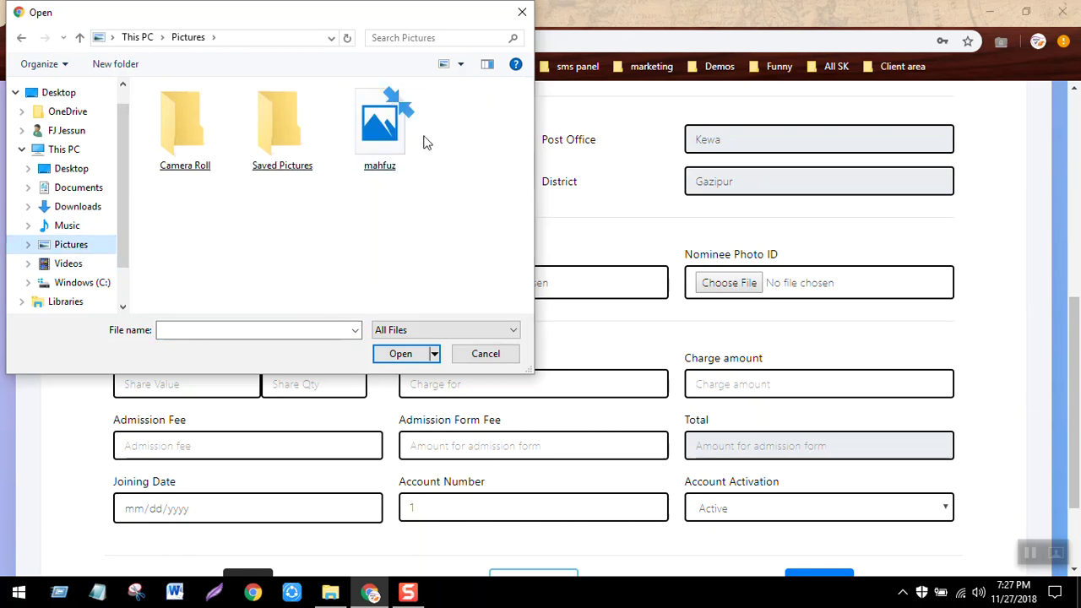
pyautogui.click(372, 150)
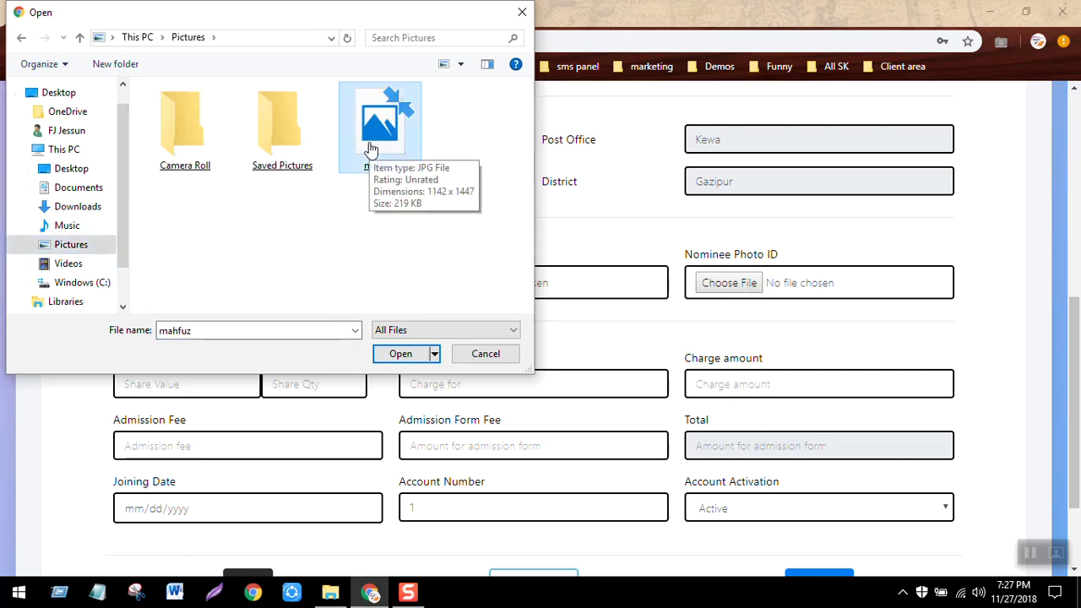
pyautogui.rightClick(369, 142)
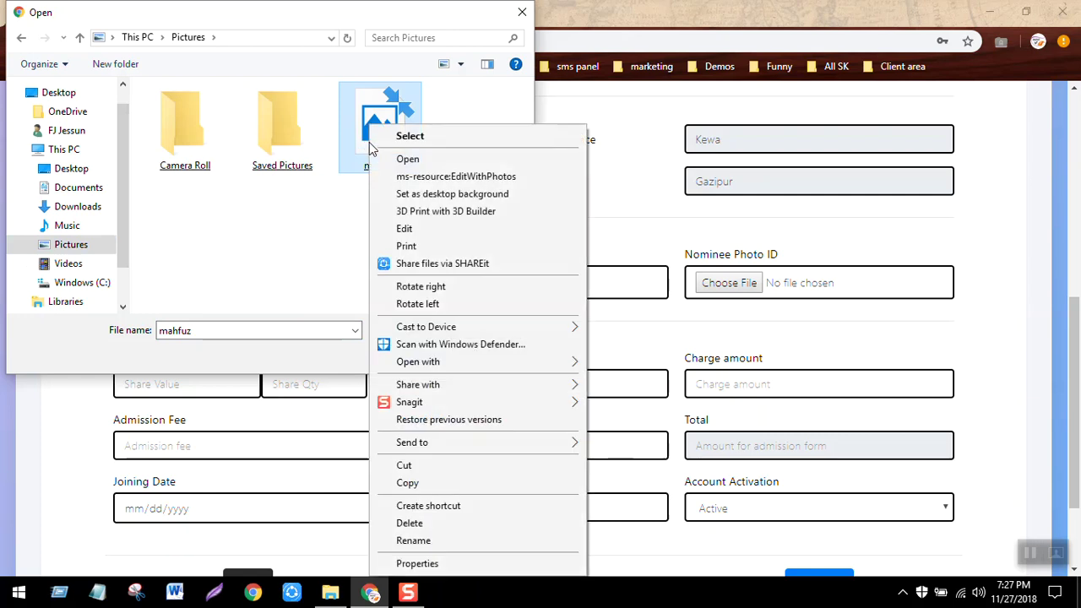
pyautogui.click(408, 160)
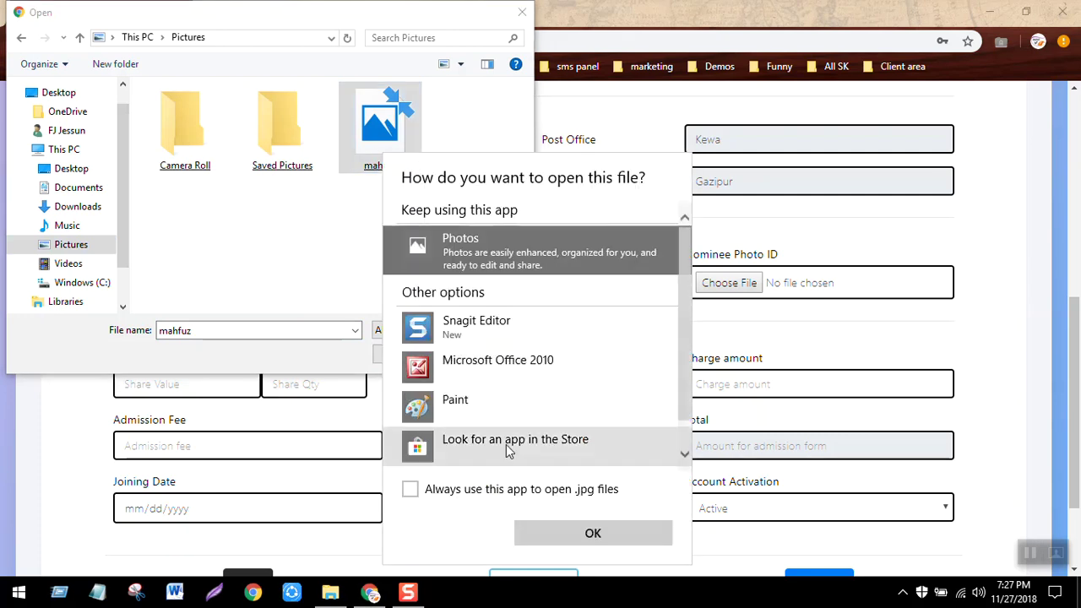
pyautogui.click(602, 532)
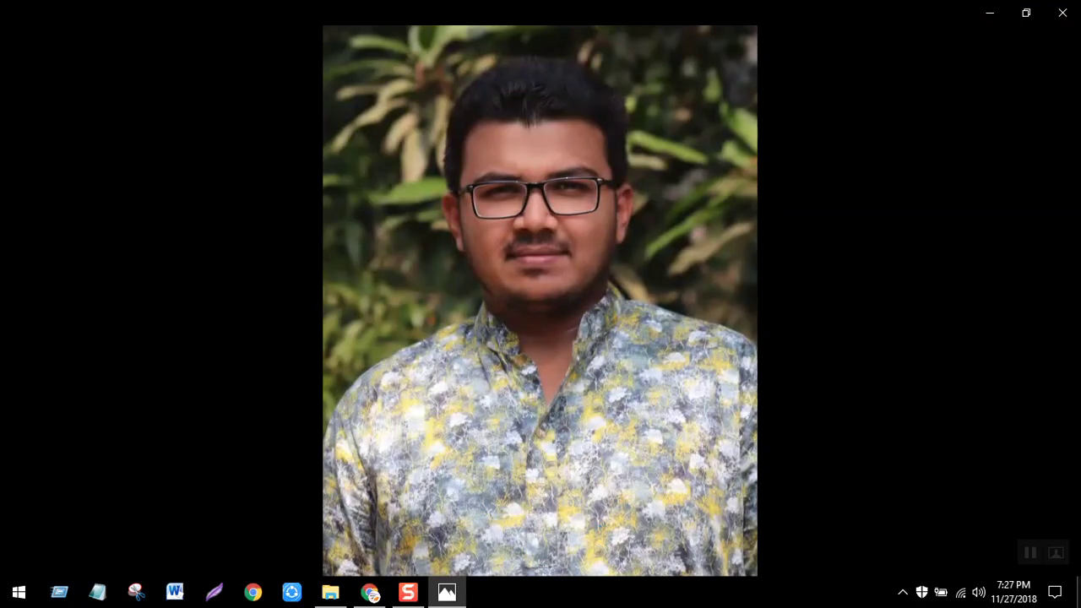
pyautogui.click(1063, 12)
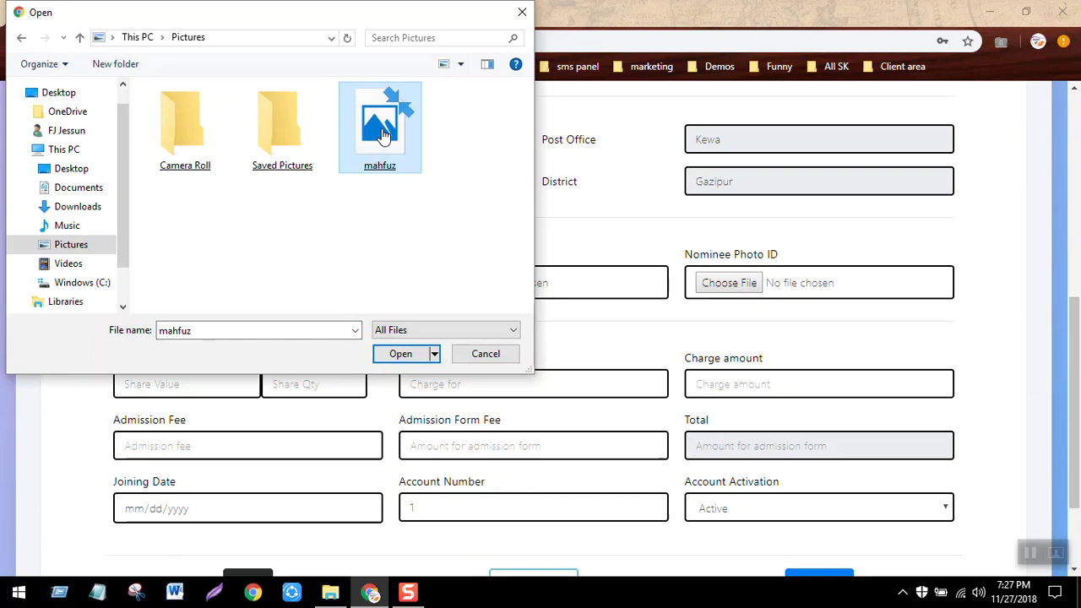
pyautogui.doubleClick(383, 135)
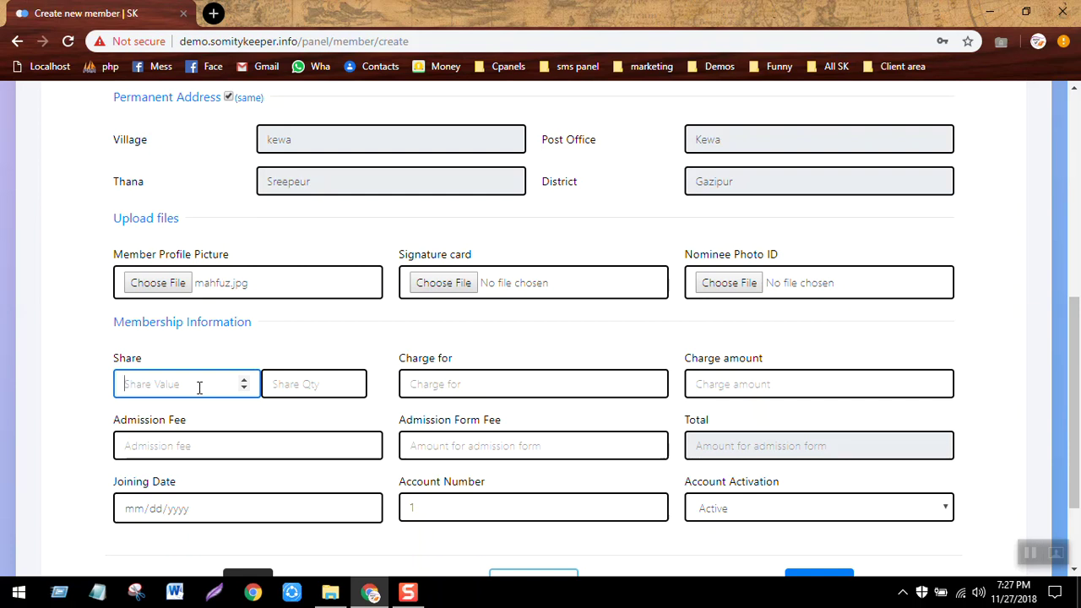
# Enter share value 500, admission fee 100 and admission form fee 0.
pyautogui.write('500')
pyautogui.click(319, 357)
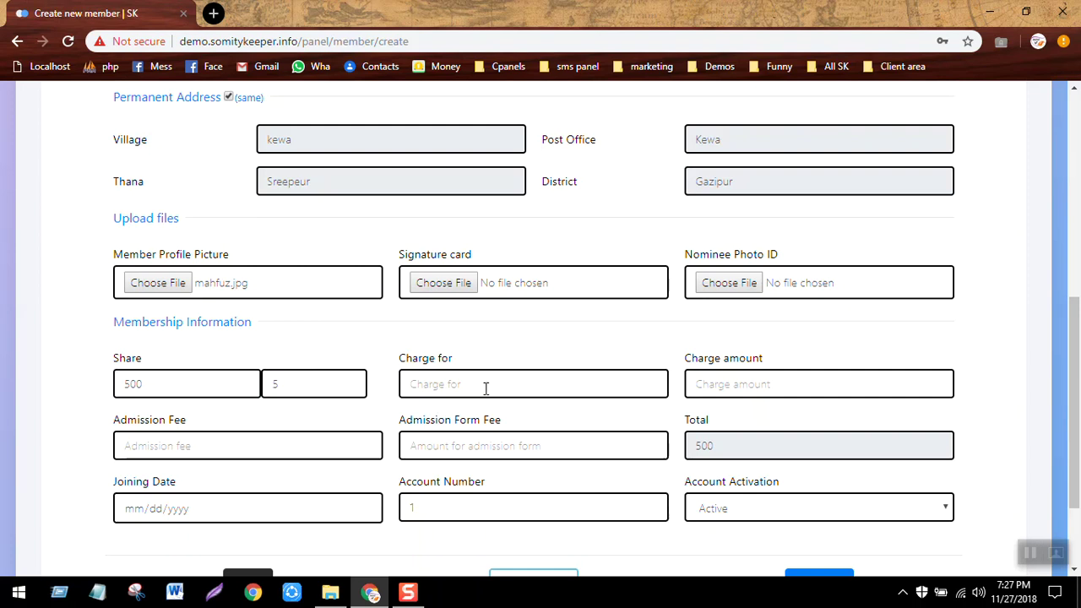
pyautogui.click(203, 451)
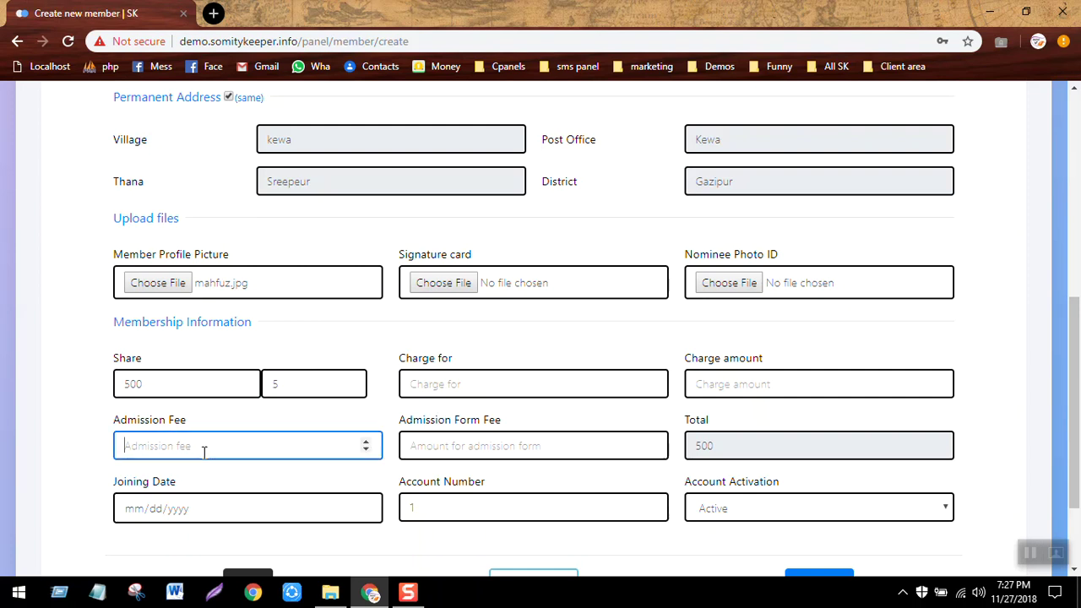
pyautogui.write('100')
pyautogui.click(289, 415)
pyautogui.click(466, 448)
pyautogui.write('0')
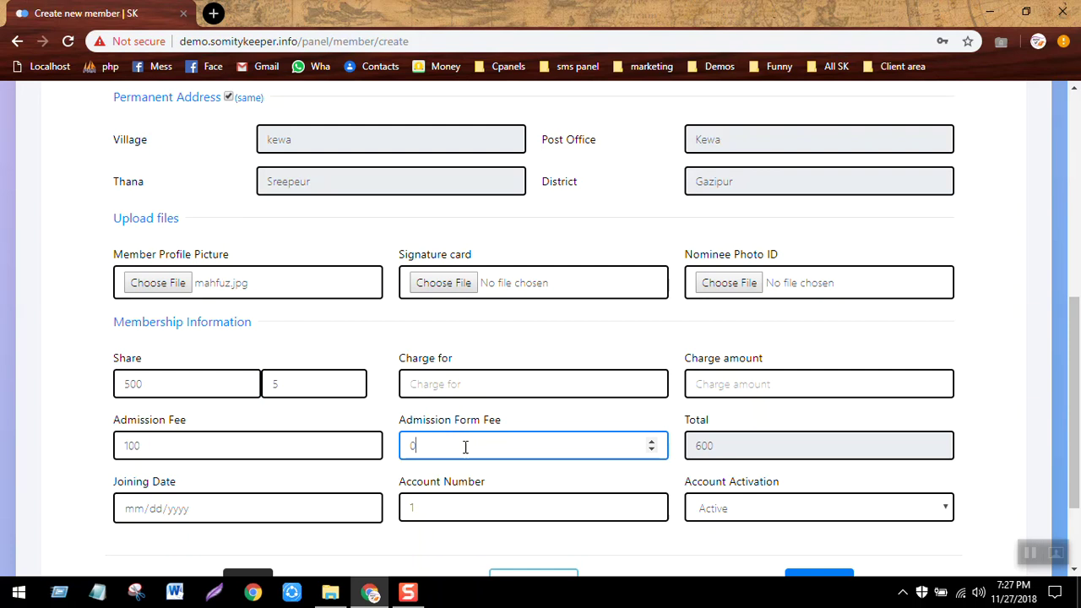
# Save the new member without nominee details and confirm the information is complete.
pyautogui.click(544, 394)
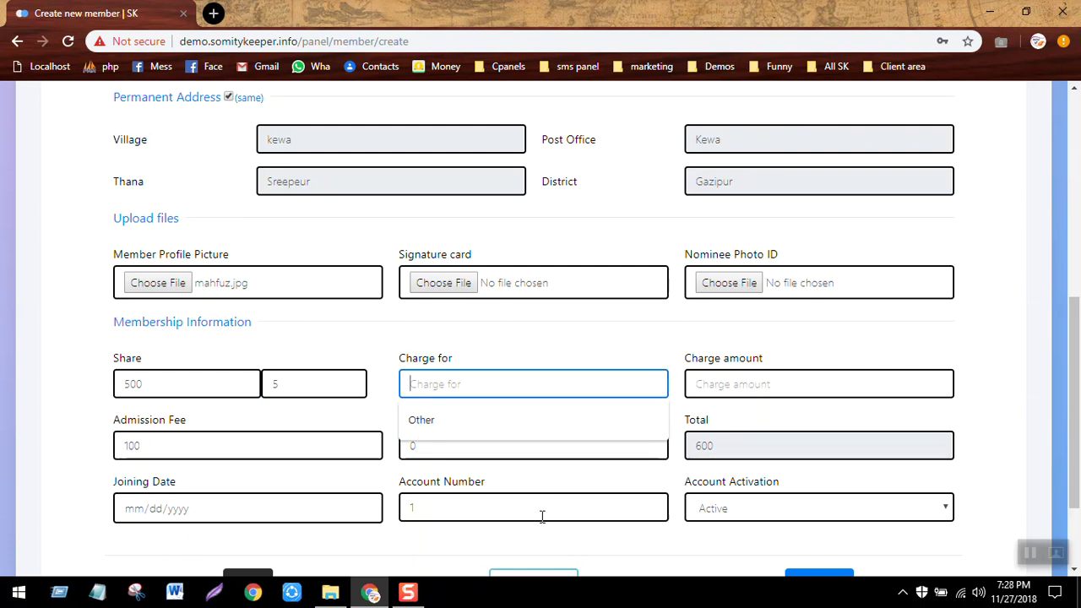
pyautogui.click(437, 550)
pyautogui.scroll(-2, 437, 550)
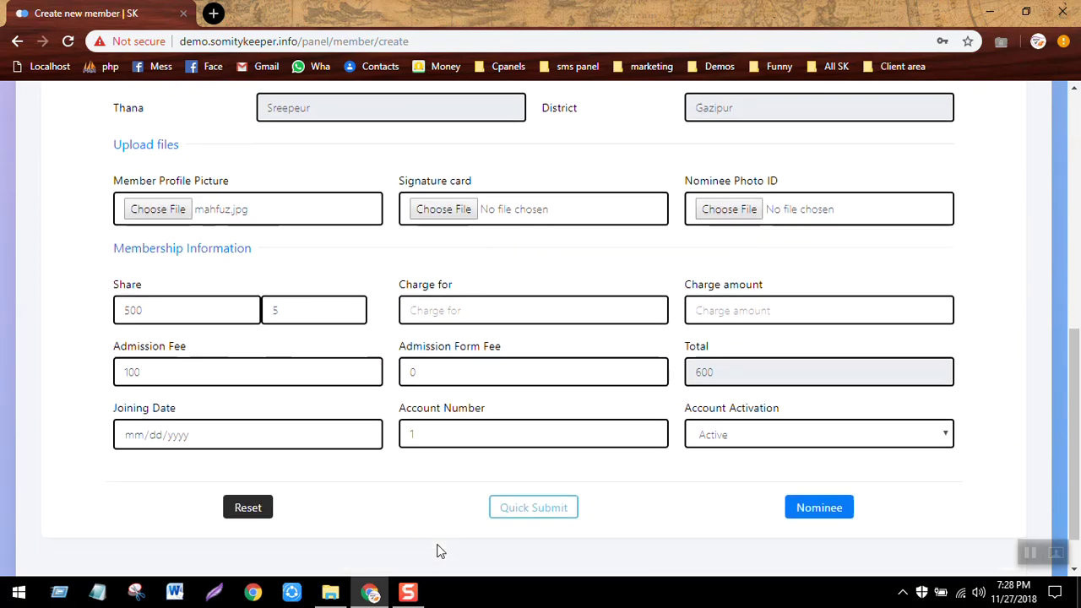
pyautogui.click(533, 488)
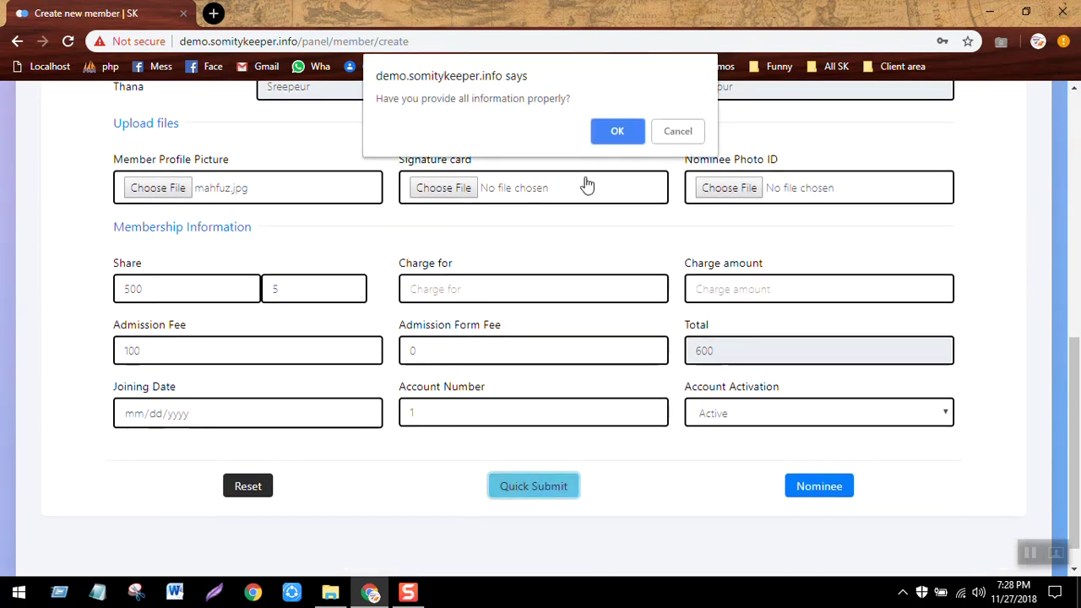
pyautogui.click(618, 132)
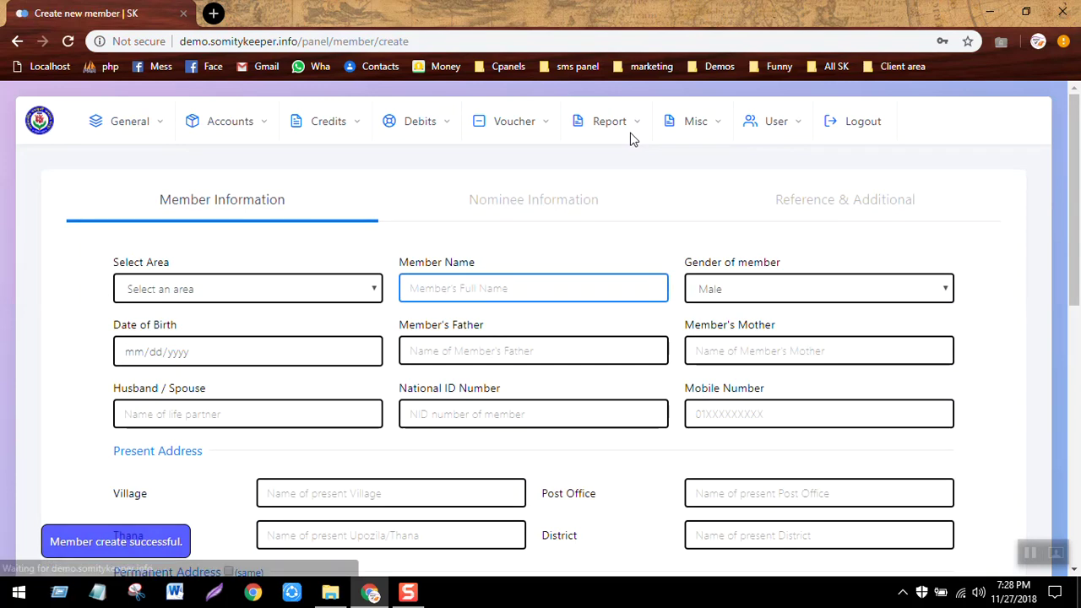
# View the member list, then the list of all general accounts.
pyautogui.click(253, 121)
pyautogui.click(59, 173)
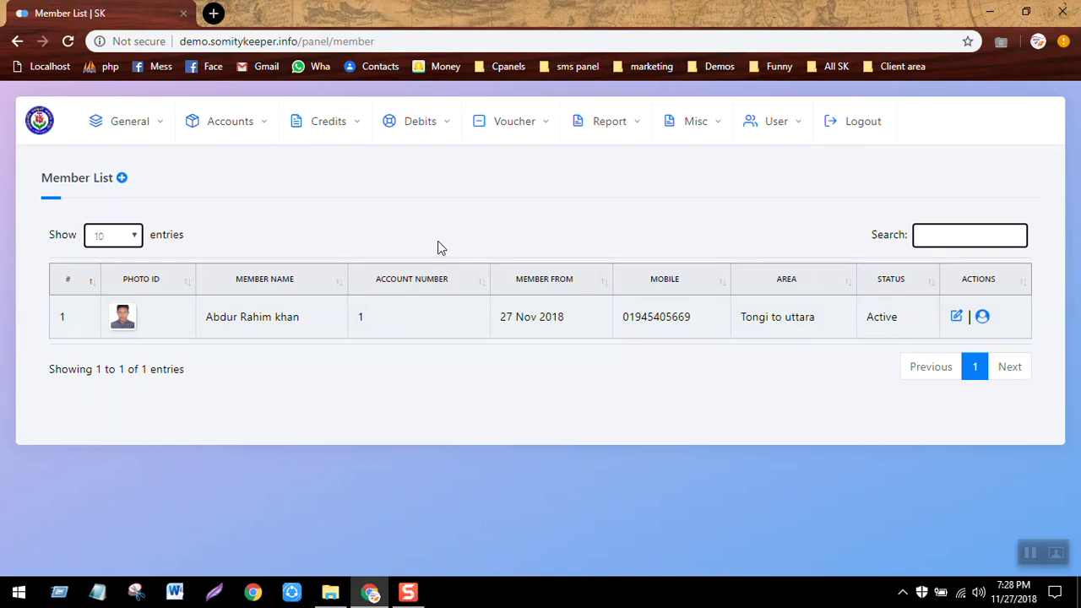
pyautogui.click(264, 125)
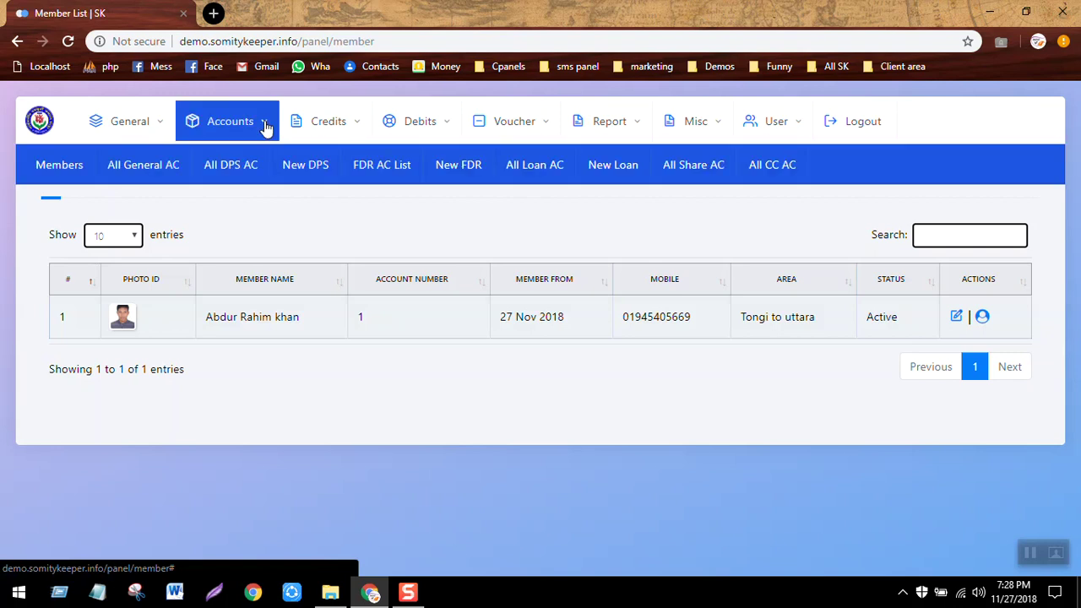
pyautogui.click(159, 174)
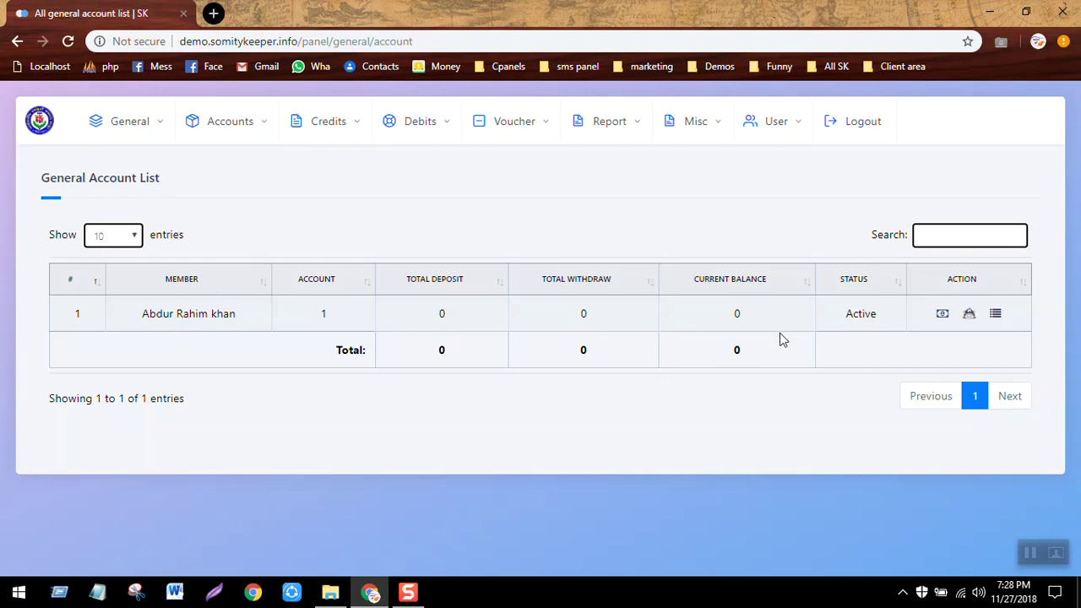
# Dismiss the Windows notification panel and view all share accounts, showing account 1 with 5 shares.
pyautogui.press('super+a')
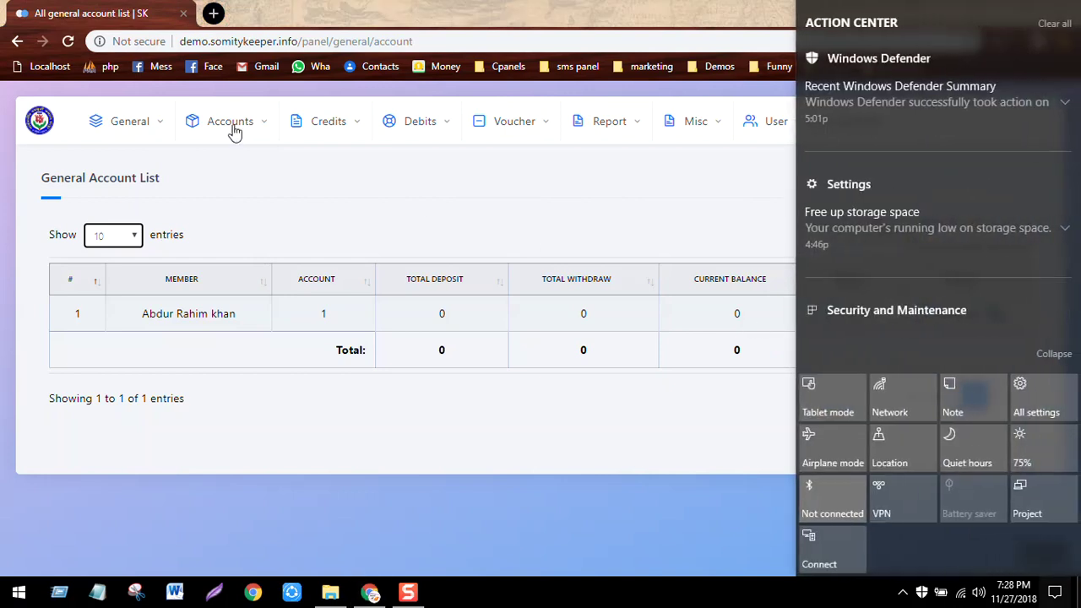
pyautogui.click(233, 131)
pyautogui.click(234, 131)
pyautogui.click(234, 132)
pyautogui.click(234, 133)
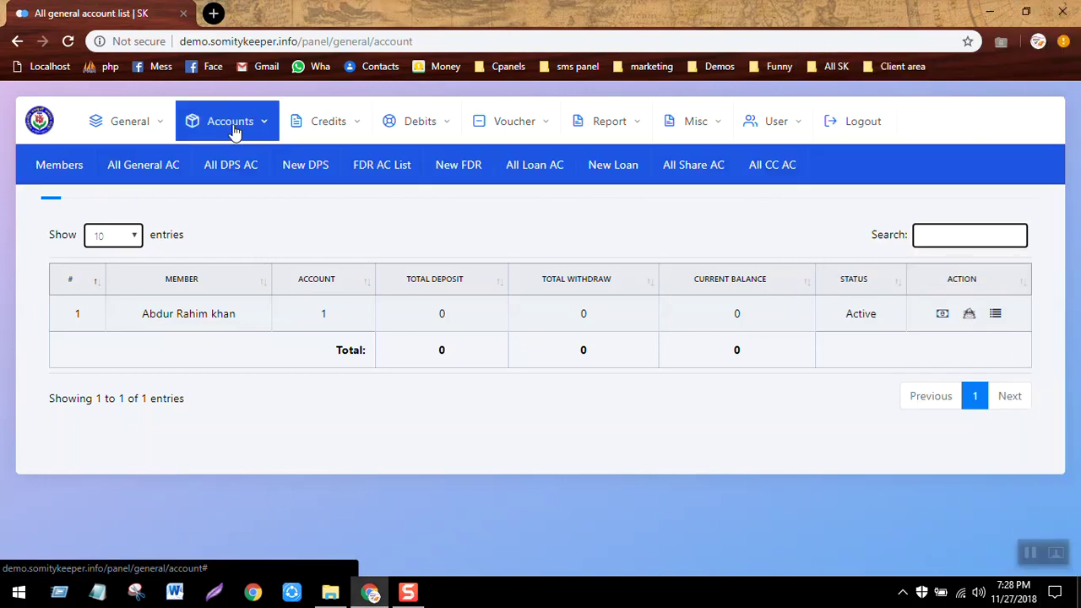
pyautogui.click(698, 164)
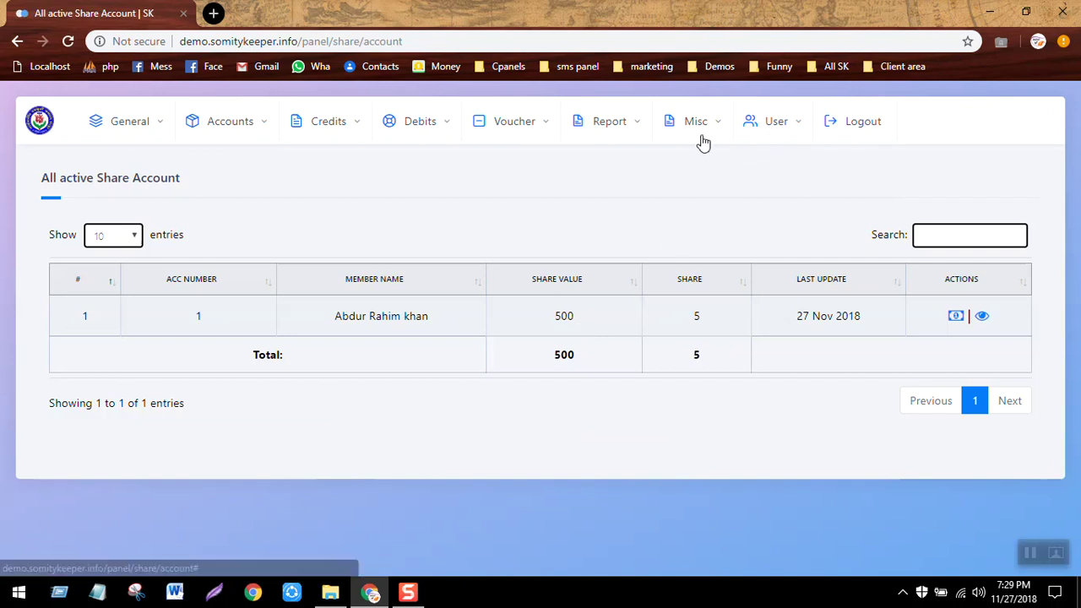
pyautogui.click(623, 123)
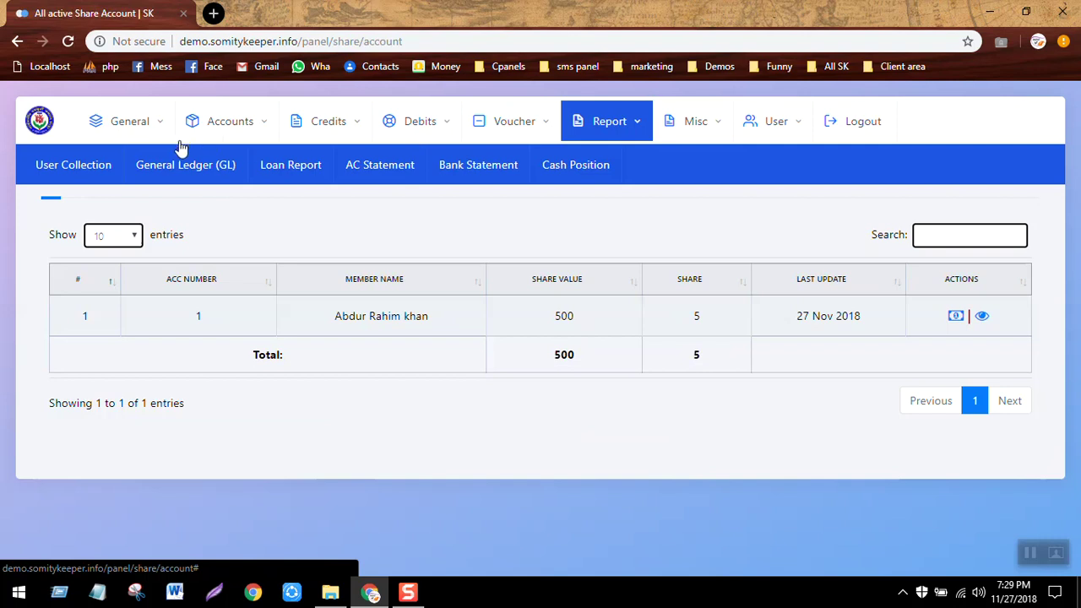
pyautogui.click(194, 182)
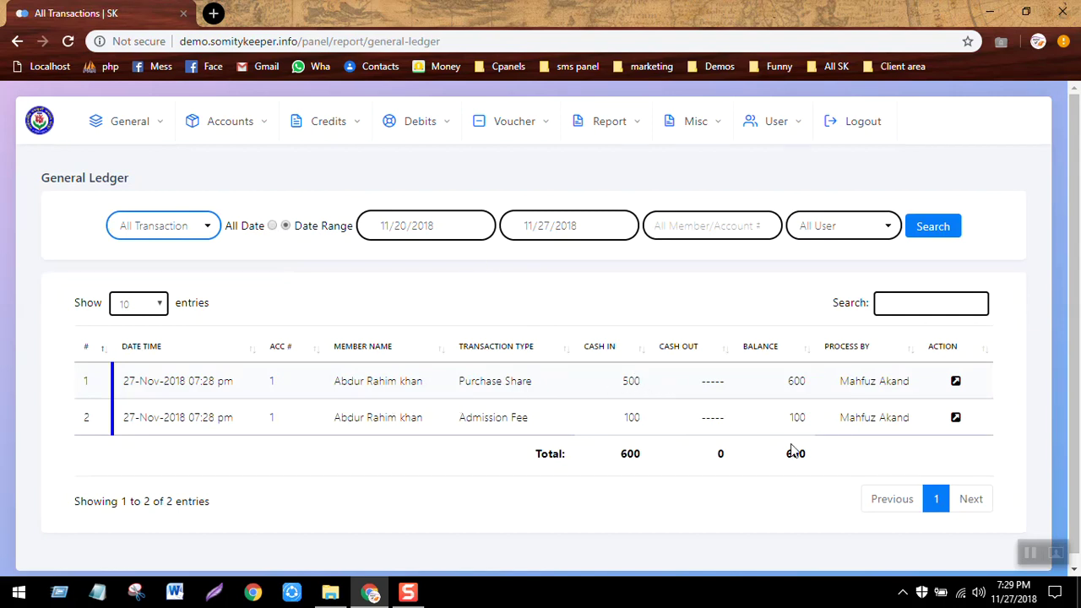
pyautogui.click(39, 118)
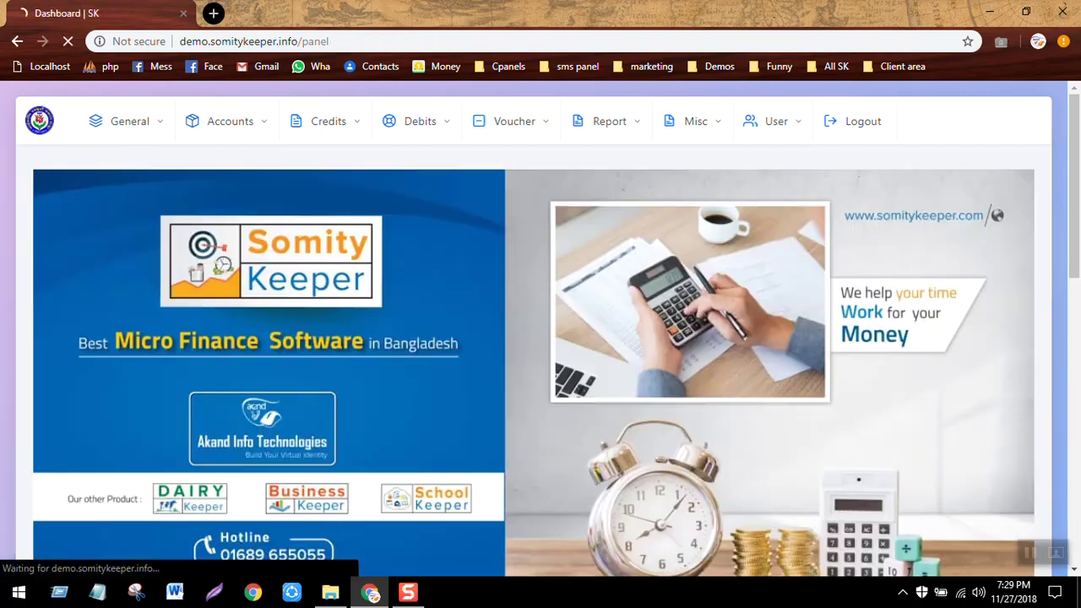
pyautogui.scroll(-6, 540, 330)
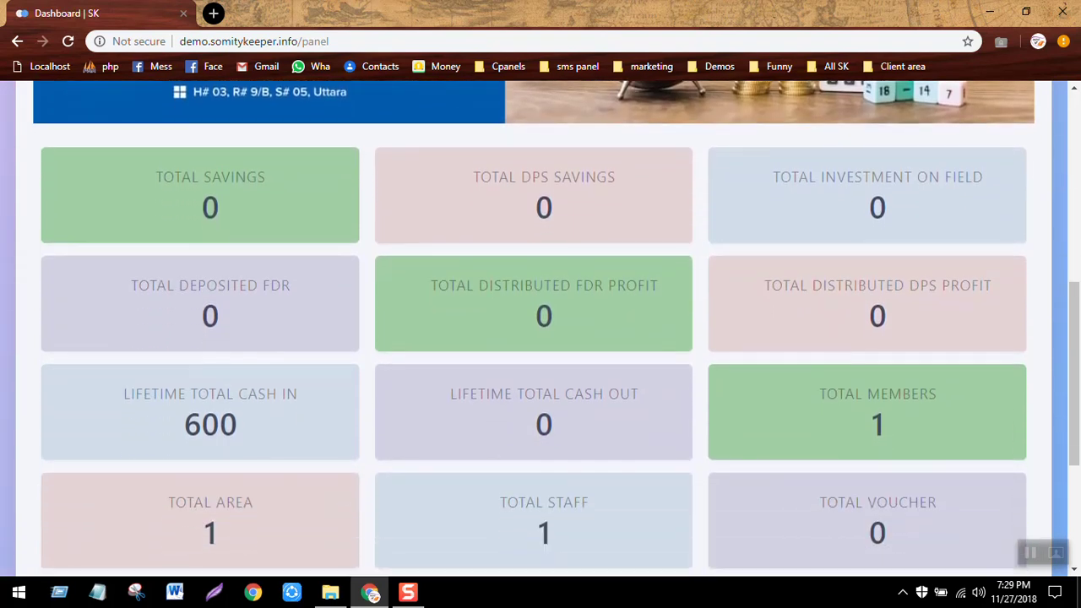
pyautogui.scroll(-2, 540, 329)
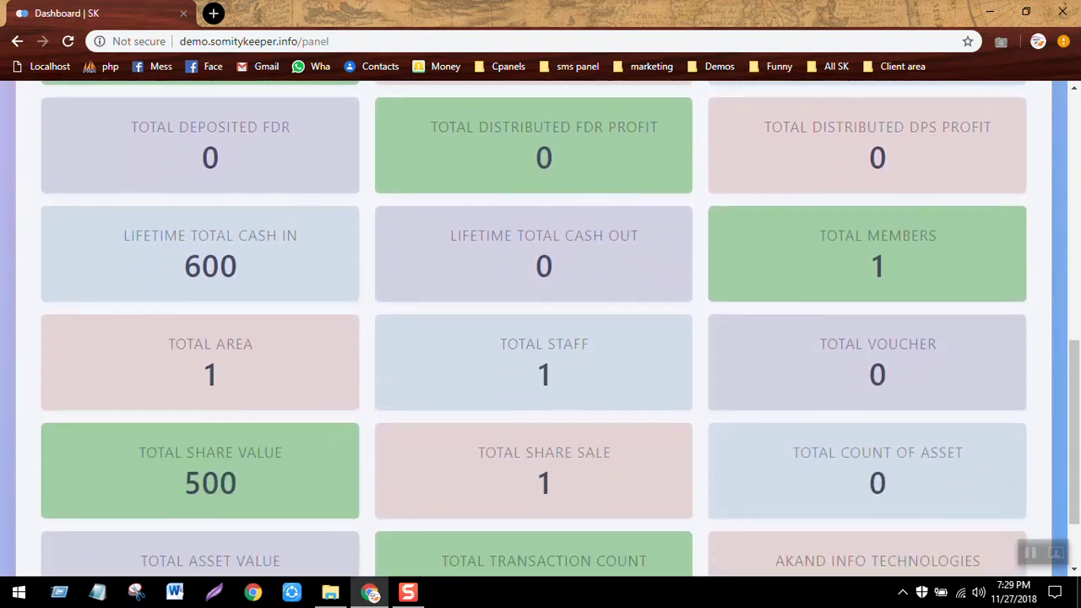
pyautogui.scroll(-2, 540, 329)
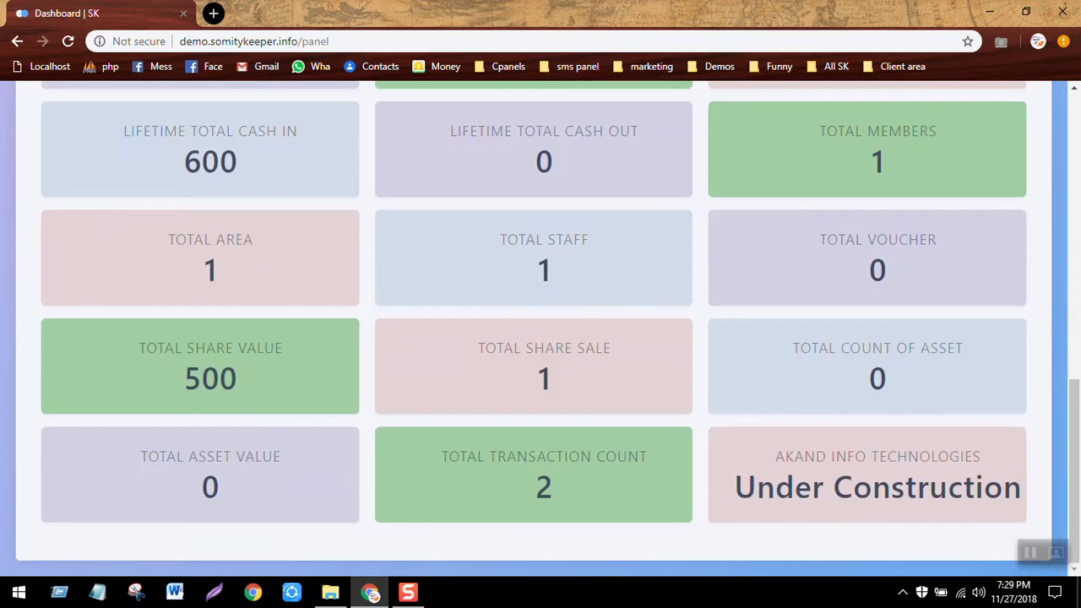
pyautogui.scroll(5, 541, 329)
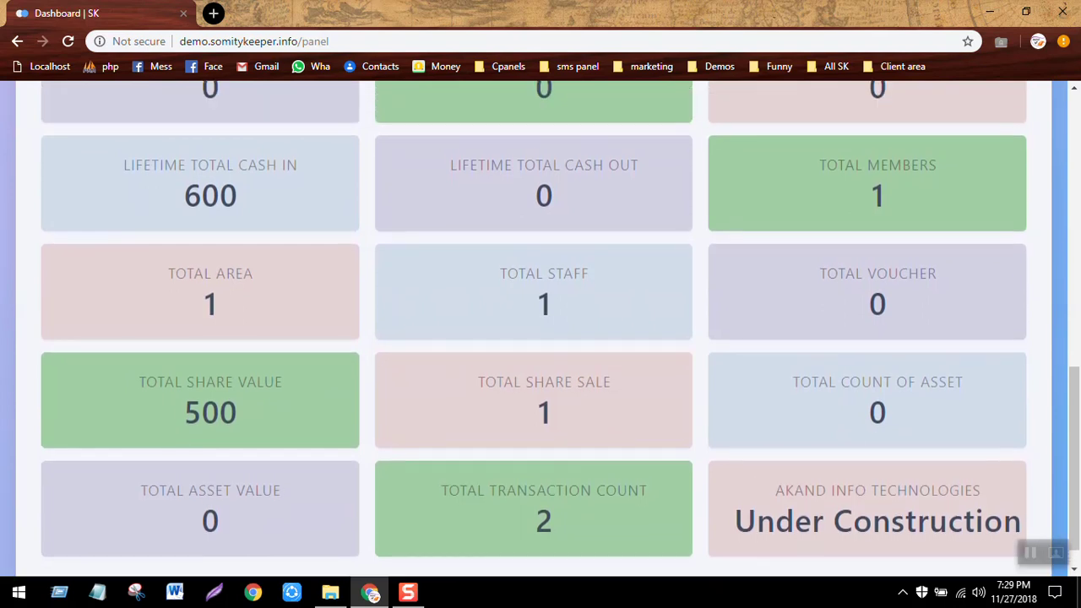
pyautogui.scroll(4, 540, 330)
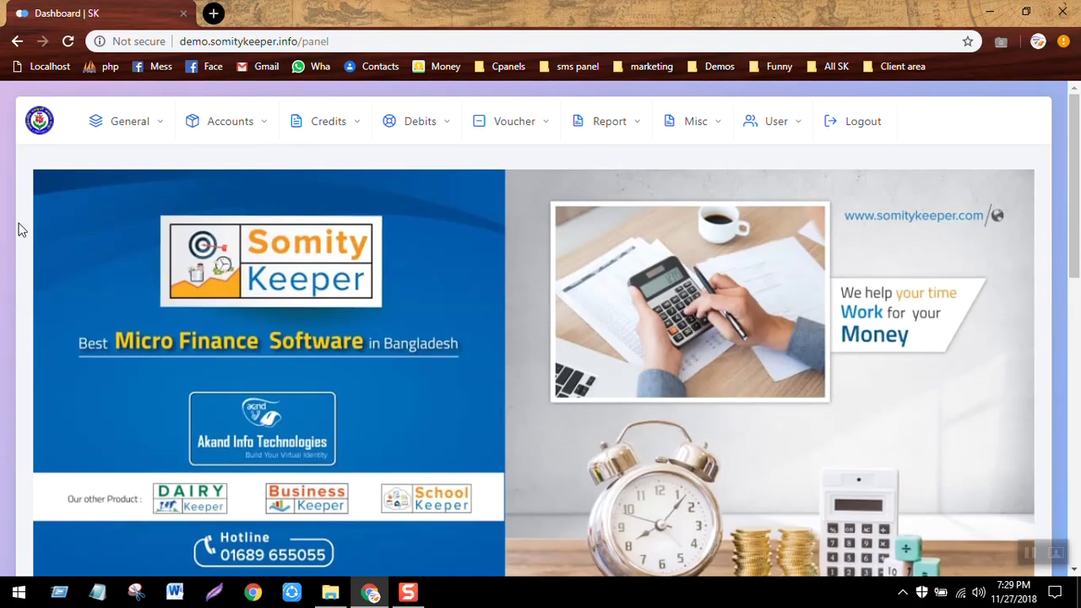
# Deposit 500 into member account 1's general savings.
pyautogui.click(230, 140)
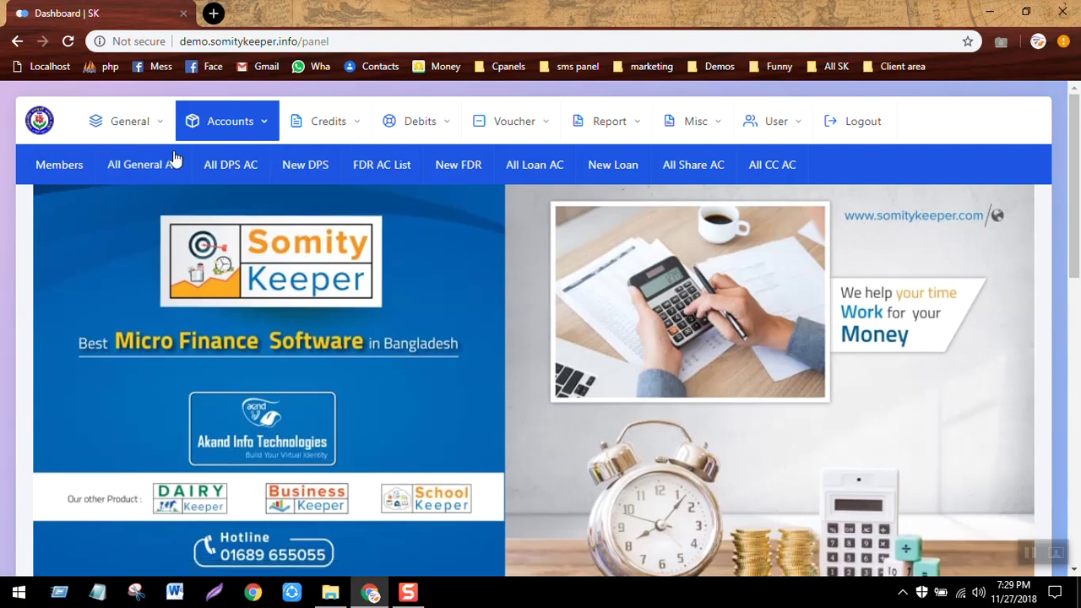
pyautogui.click(237, 141)
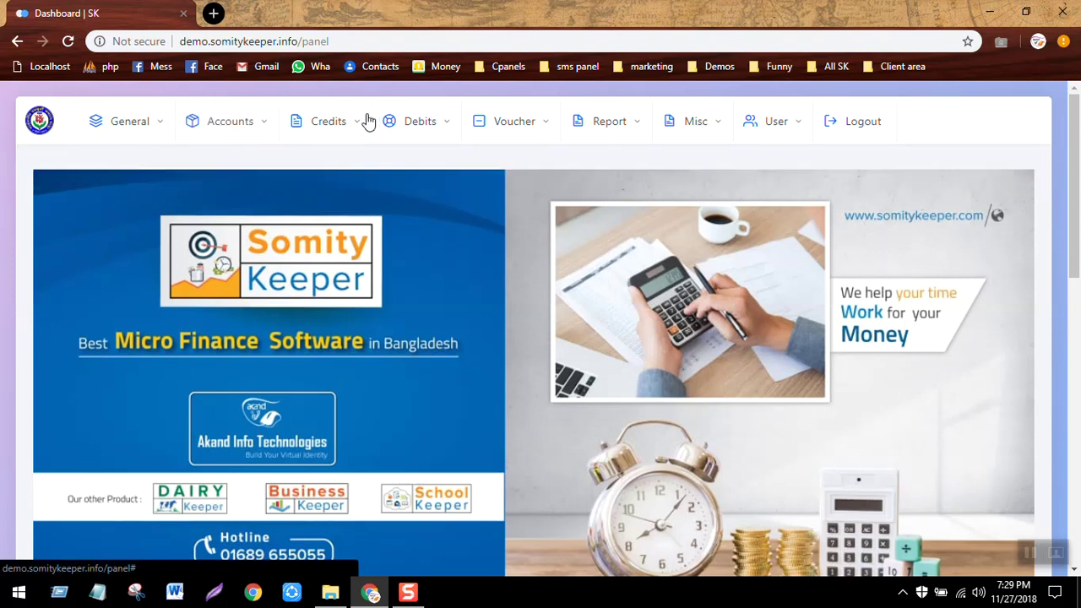
pyautogui.click(338, 124)
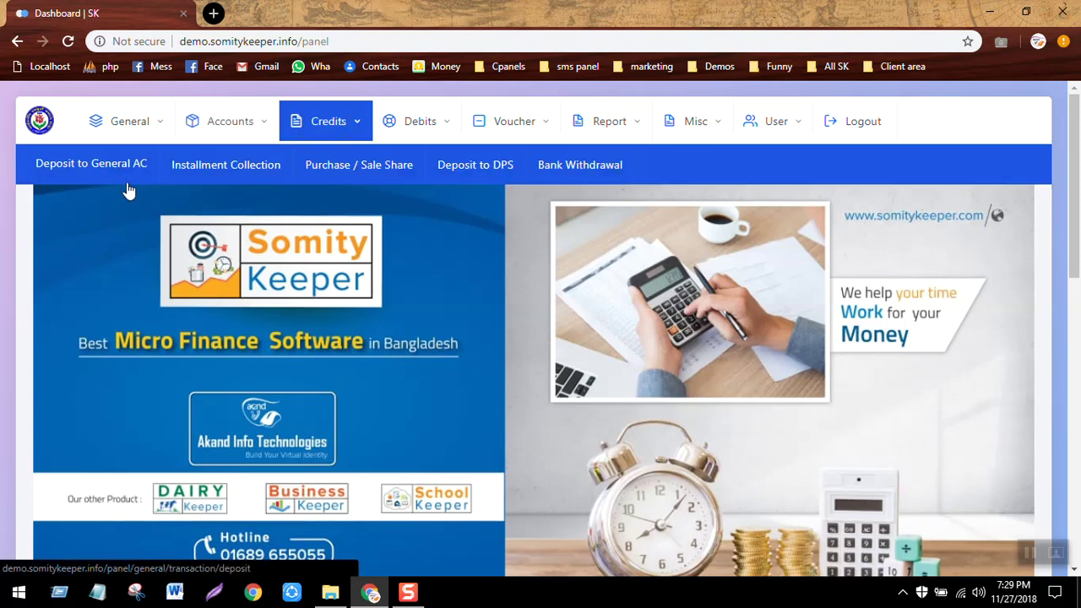
pyautogui.click(102, 171)
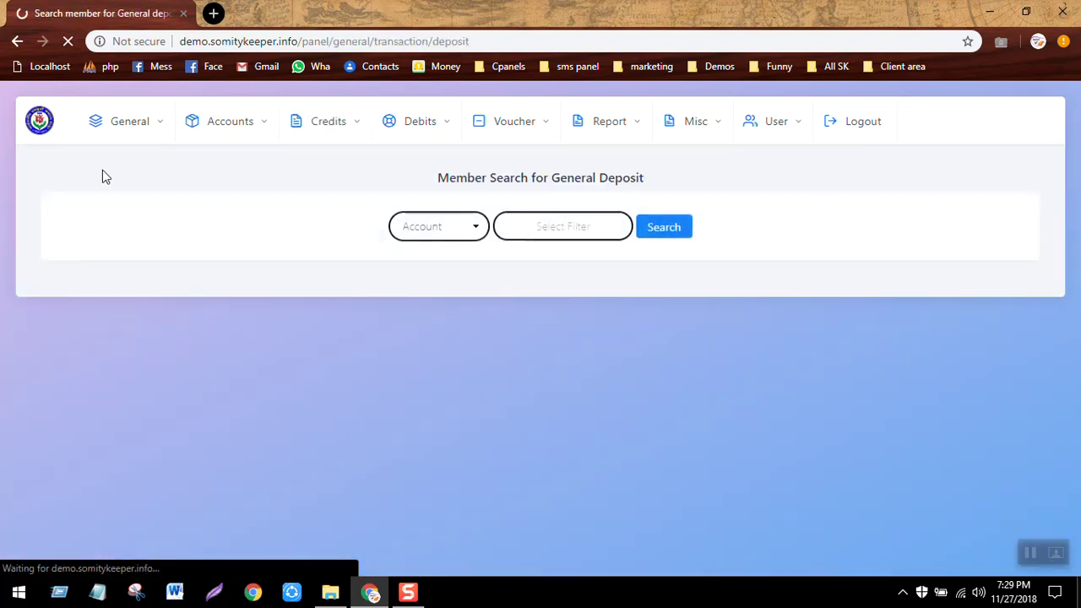
pyautogui.click(567, 218)
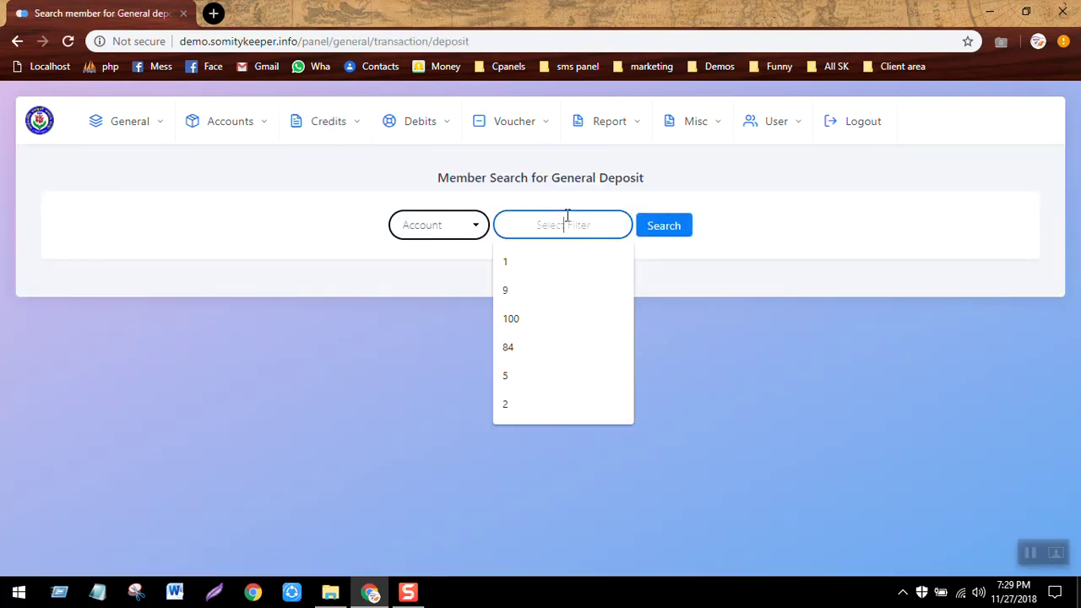
pyautogui.write('1')
pyautogui.press('Return')
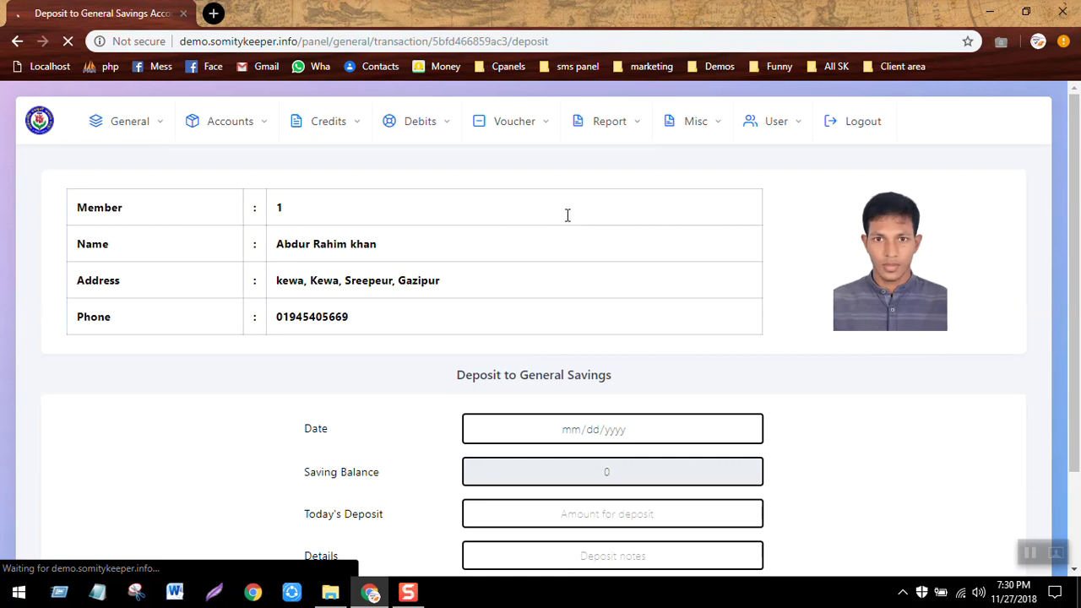
pyautogui.scroll(-2, 567, 215)
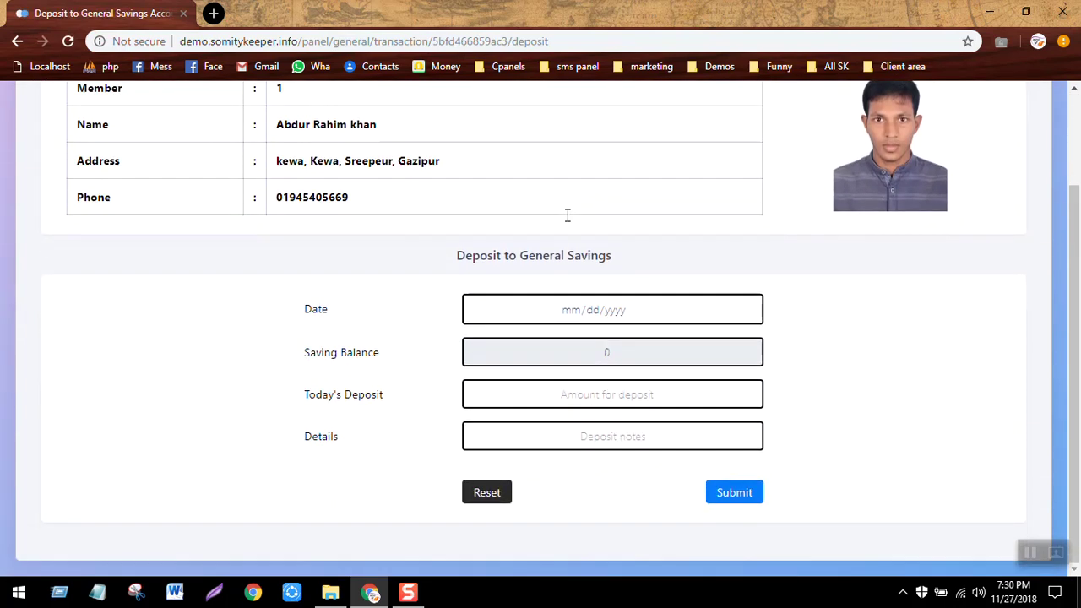
pyautogui.click(586, 392)
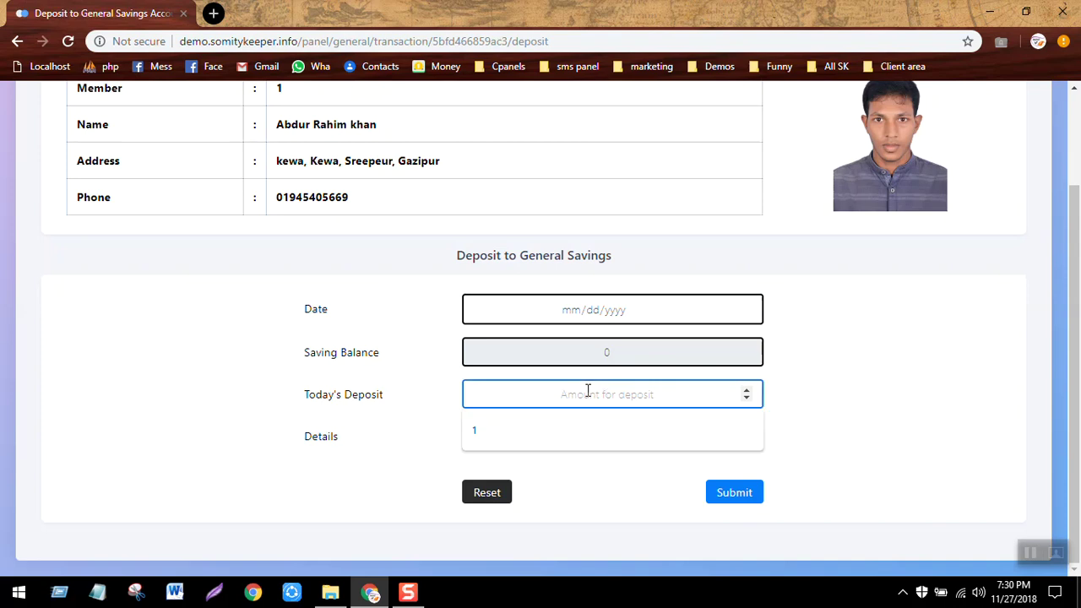
pyautogui.write('500')
pyautogui.press('Return')
pyautogui.press('Return')
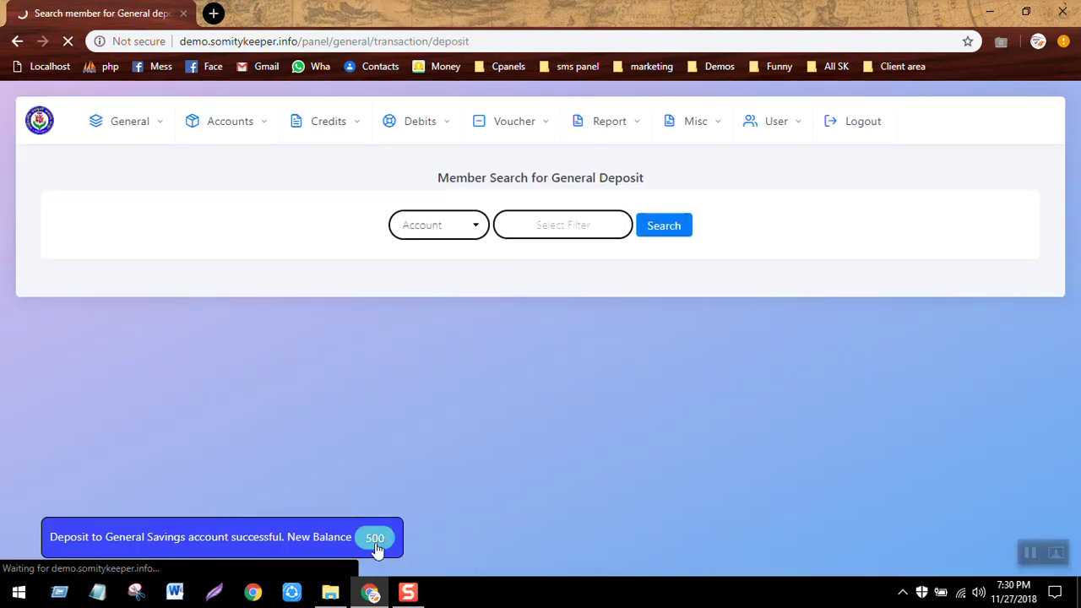
# Make a second 500 deposit to account 1's general savings, bringing it to 1000.
pyautogui.click(547, 222)
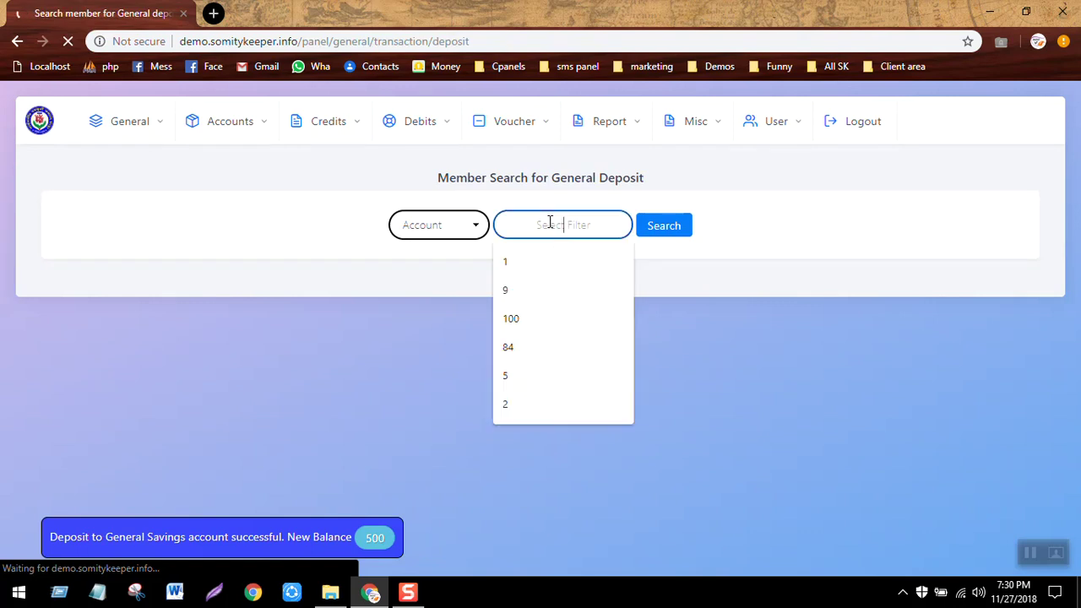
pyautogui.write('1')
pyautogui.press('Return')
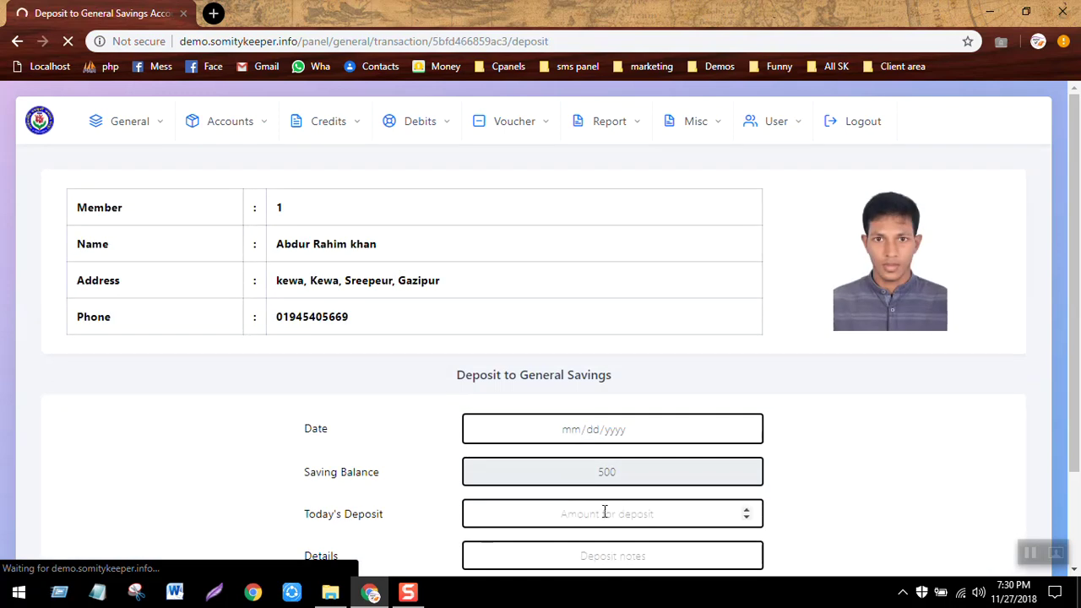
pyautogui.click(623, 519)
pyautogui.write('500')
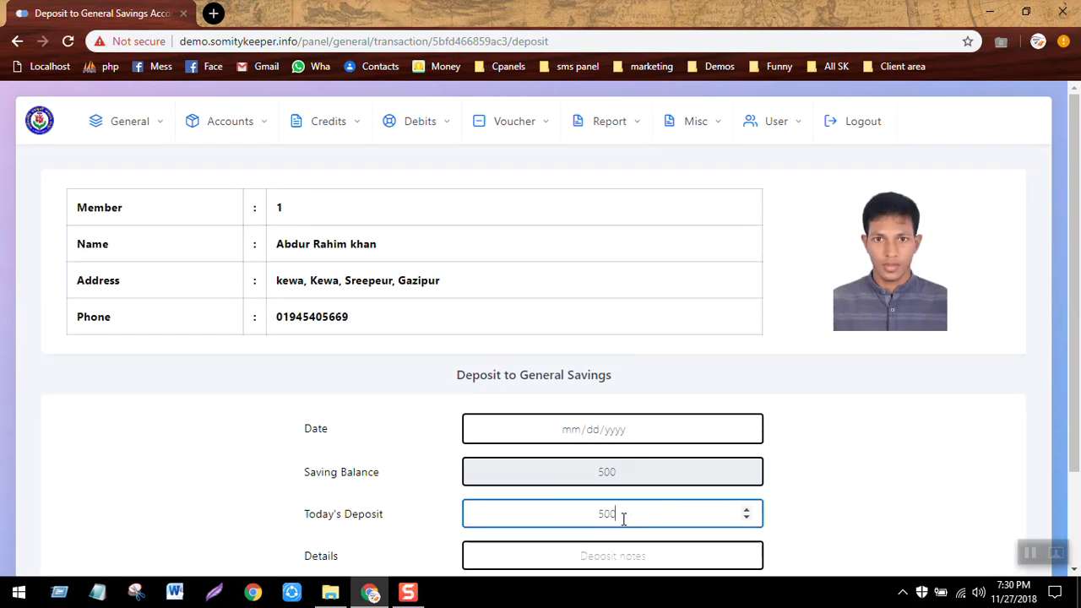
pyautogui.press('Return')
pyautogui.press('Return')
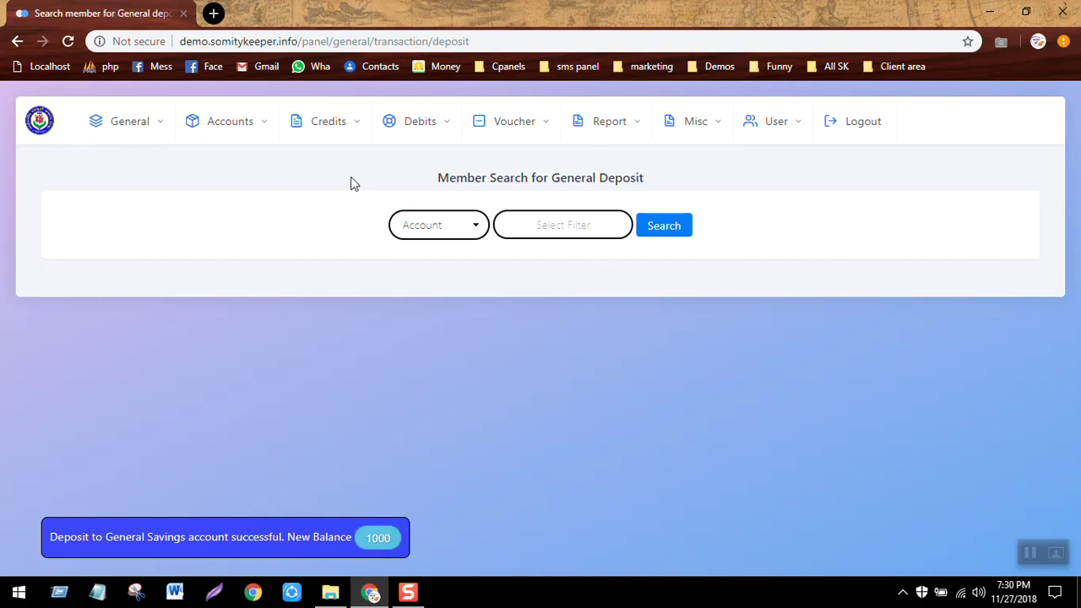
pyautogui.click(244, 128)
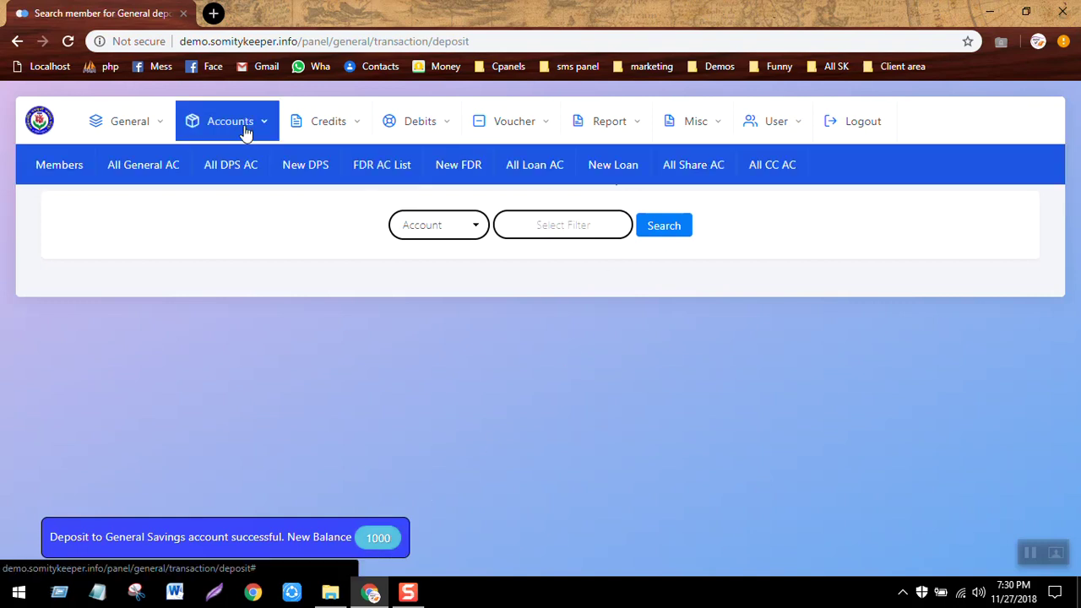
# Open general account 1's transaction history listing both 500 deposits and balance 1000.
pyautogui.click(146, 166)
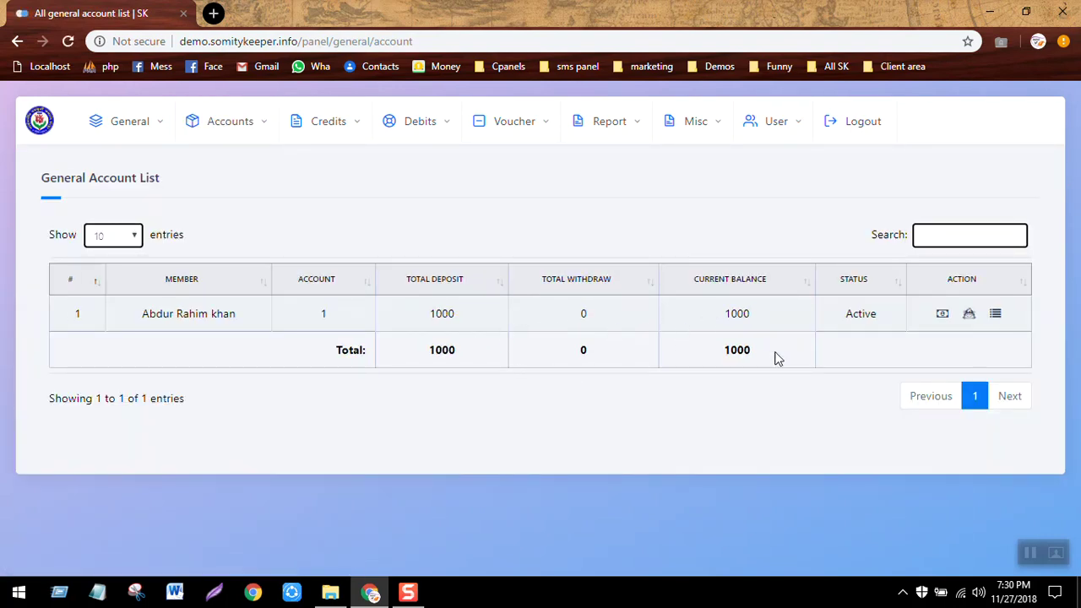
pyautogui.click(997, 317)
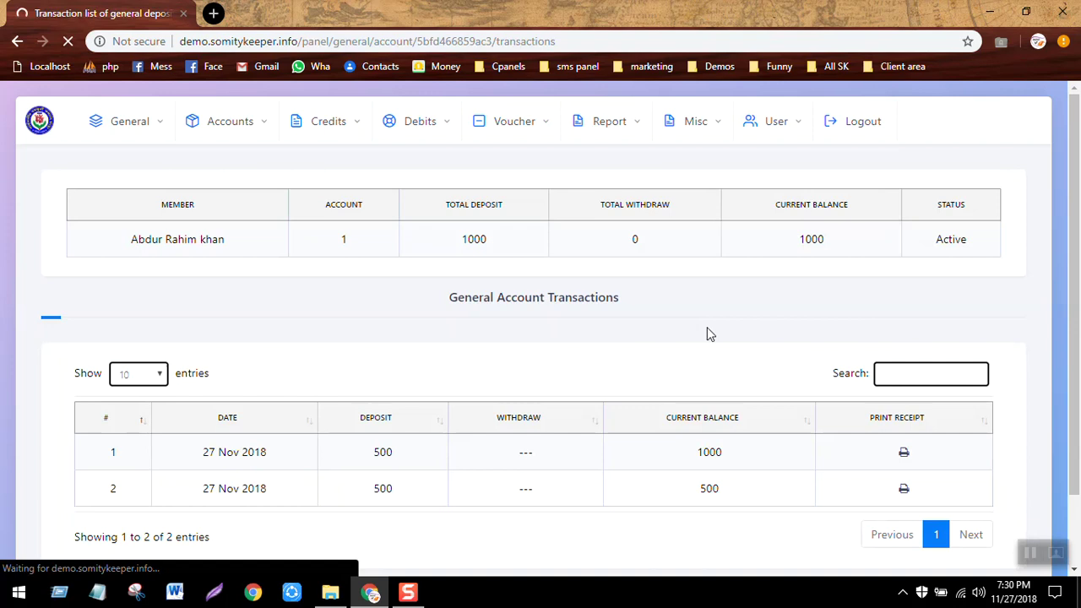
pyautogui.scroll(-1, 707, 334)
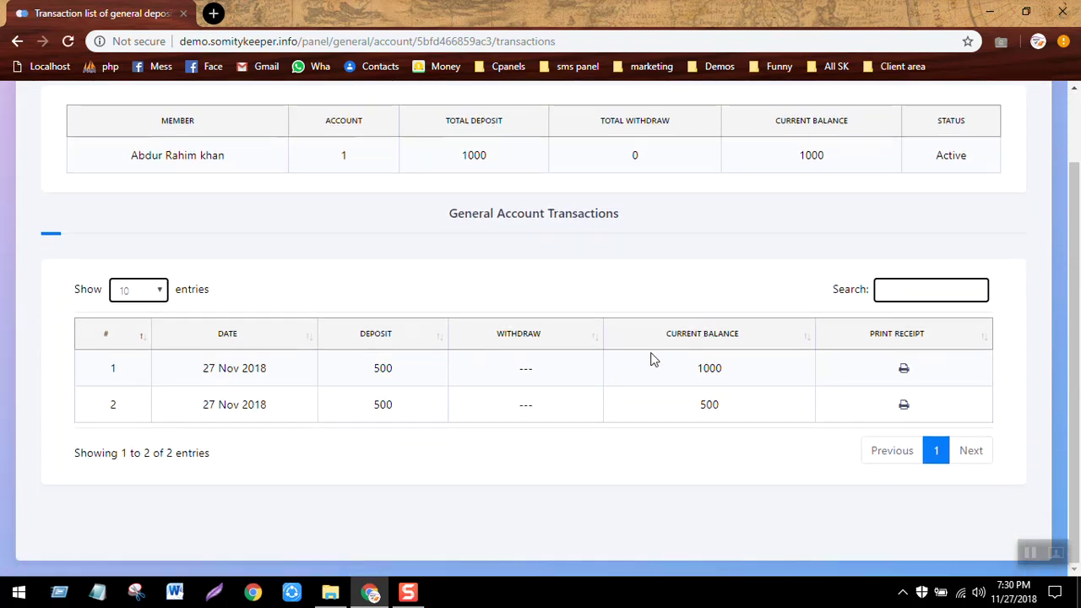
pyautogui.scroll(1, 653, 359)
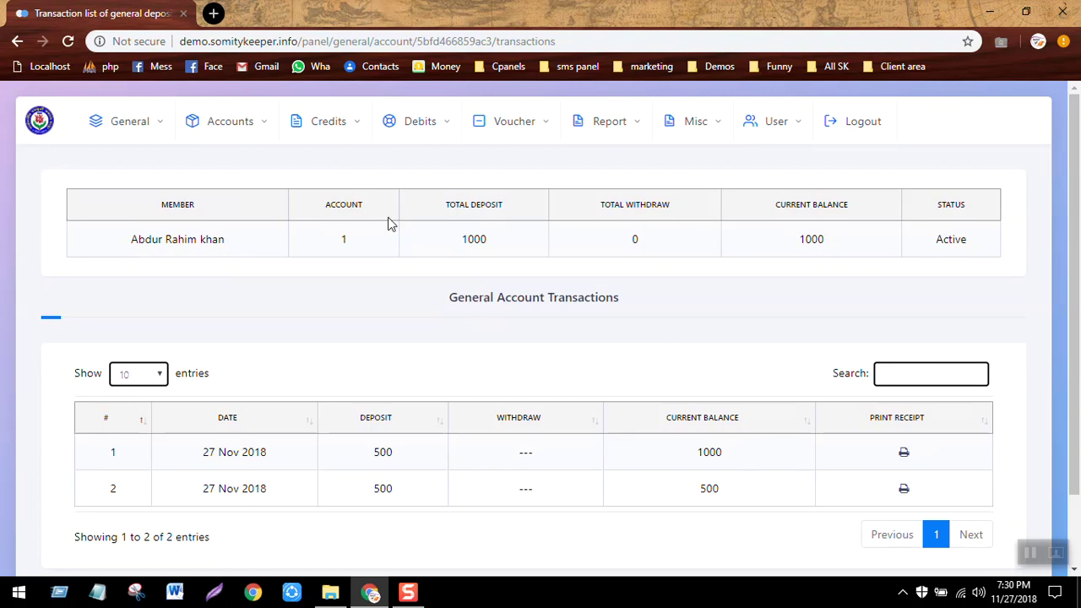
# Withdraw 400 from member account 1's general savings, leaving a 600 balance.
pyautogui.click(454, 126)
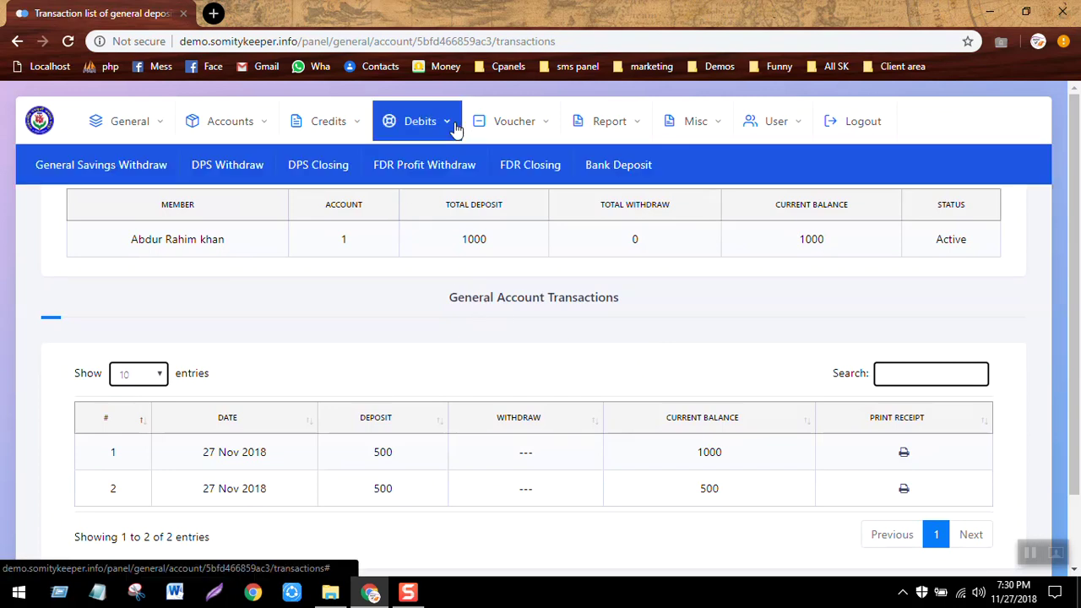
pyautogui.click(99, 186)
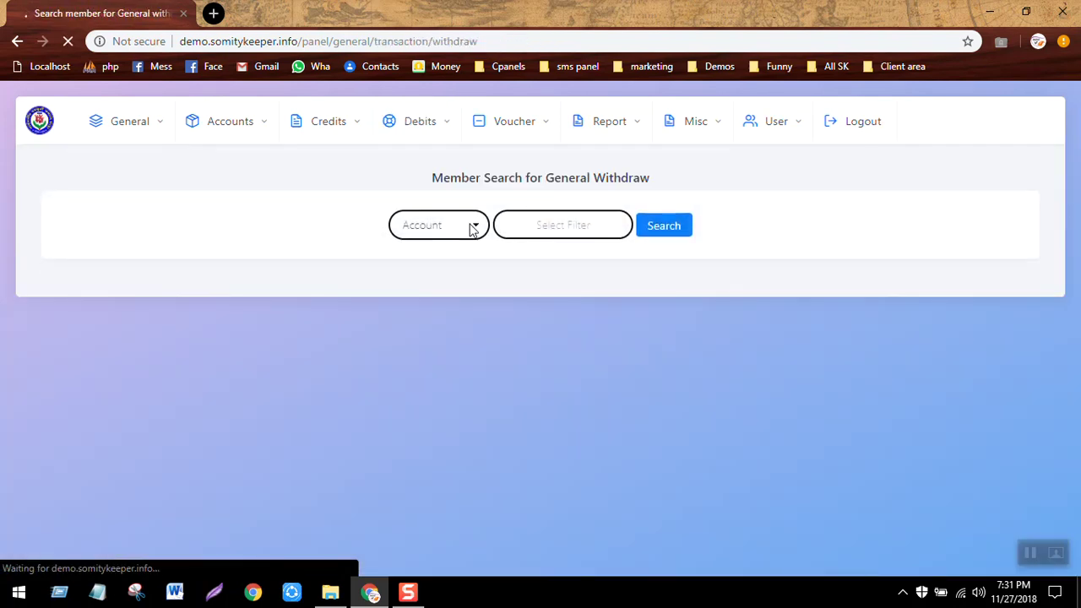
pyautogui.click(569, 224)
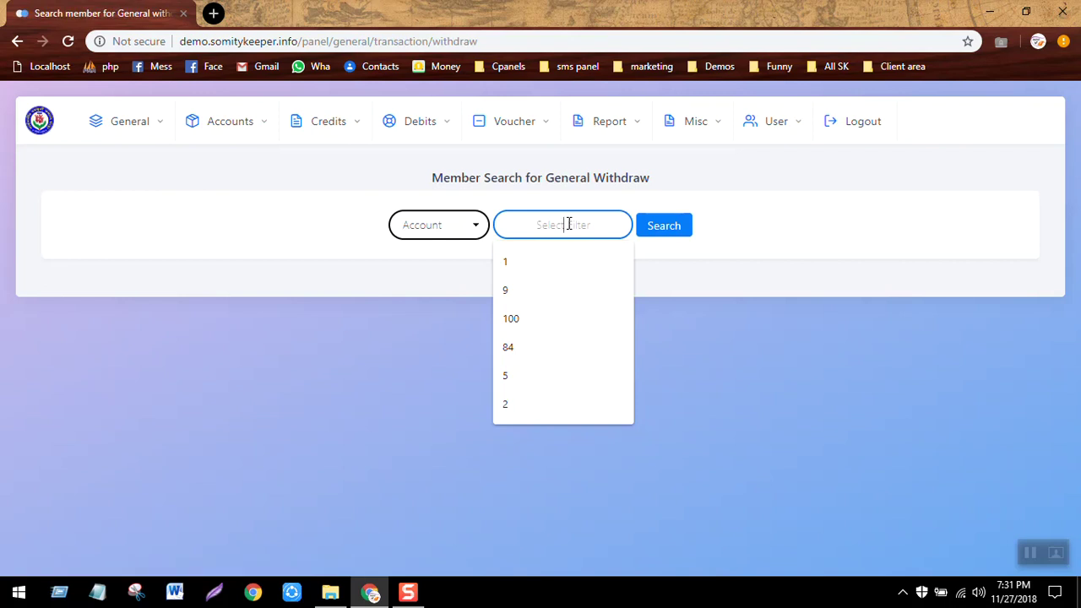
pyautogui.write('1')
pyautogui.press('Return')
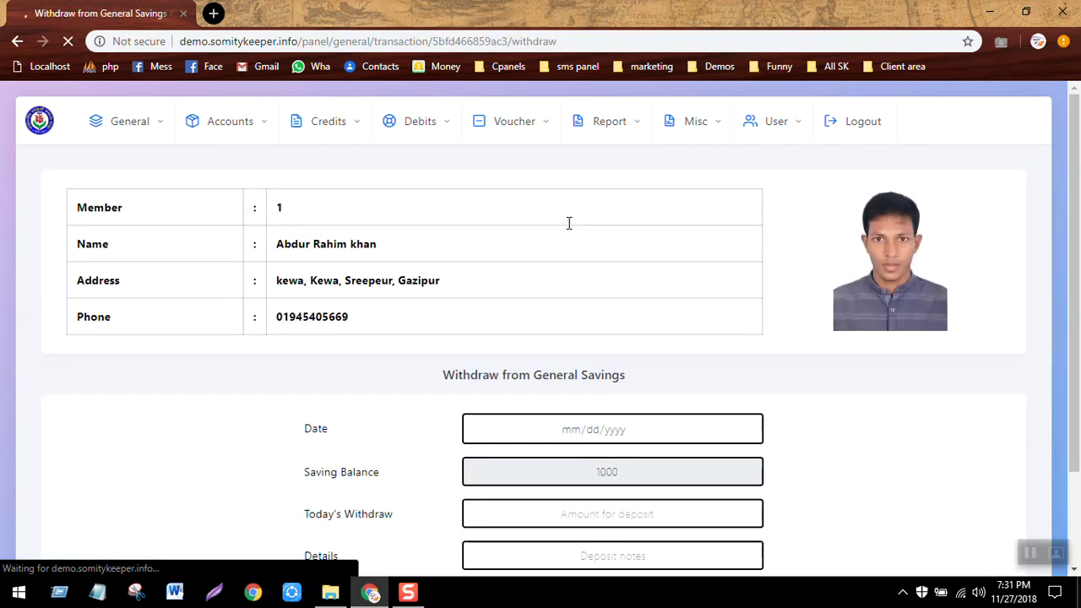
pyautogui.click(663, 503)
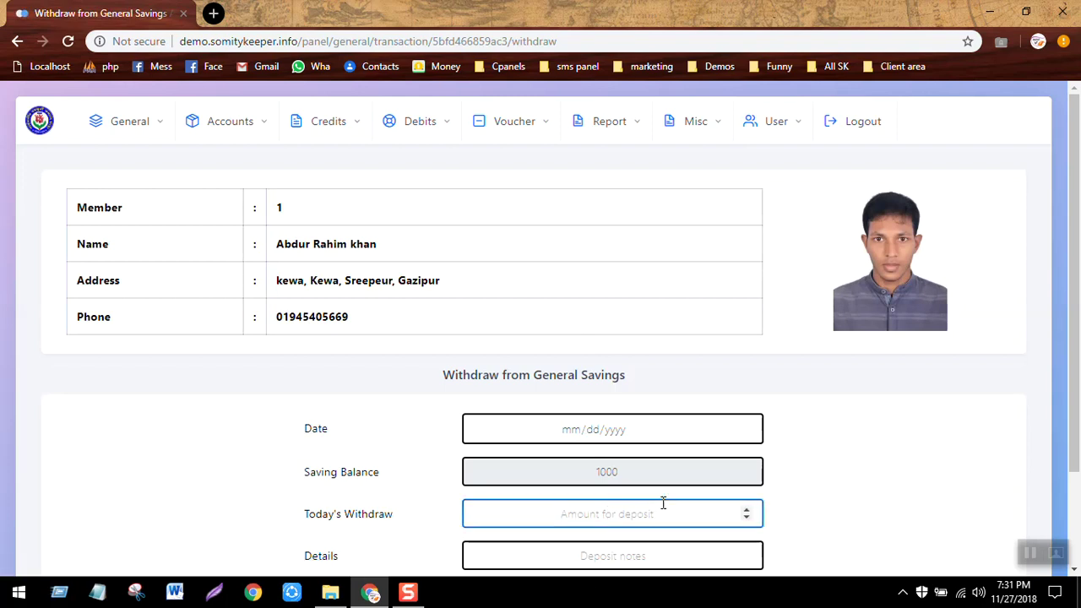
pyautogui.write('400')
pyautogui.press('Return')
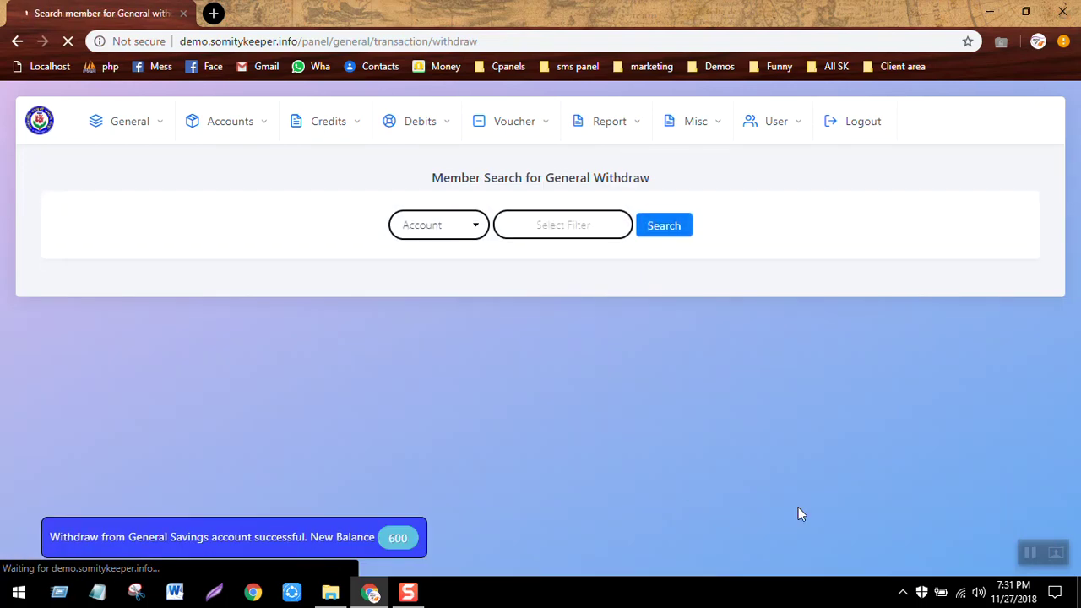
# Check the general accounts' 600 balance, then view the General Ledger with its 1200 balance.
pyautogui.click(255, 131)
pyautogui.click(149, 166)
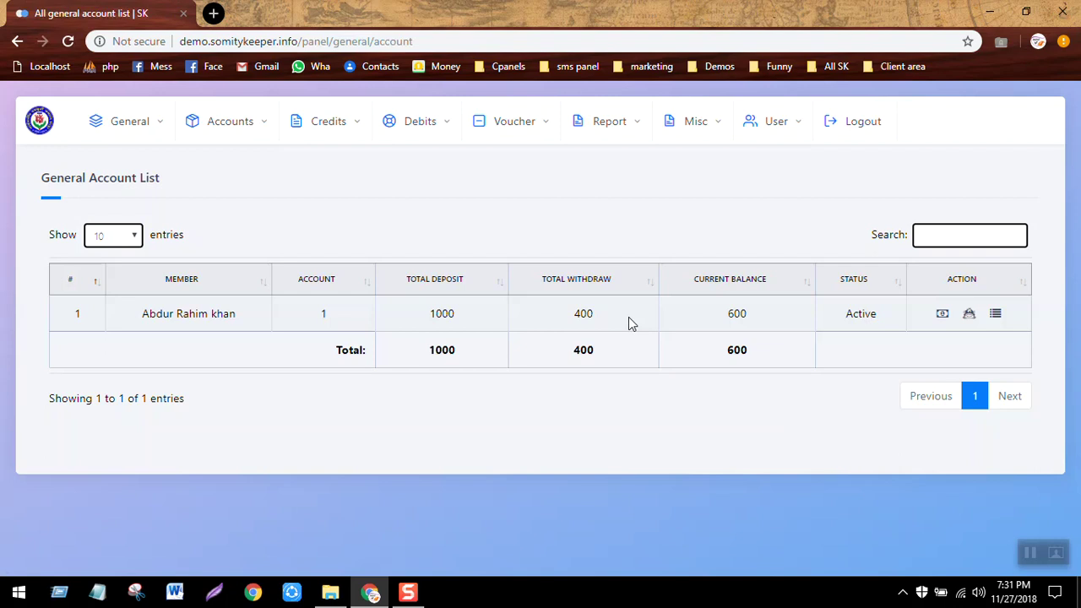
pyautogui.click(604, 119)
pyautogui.click(217, 160)
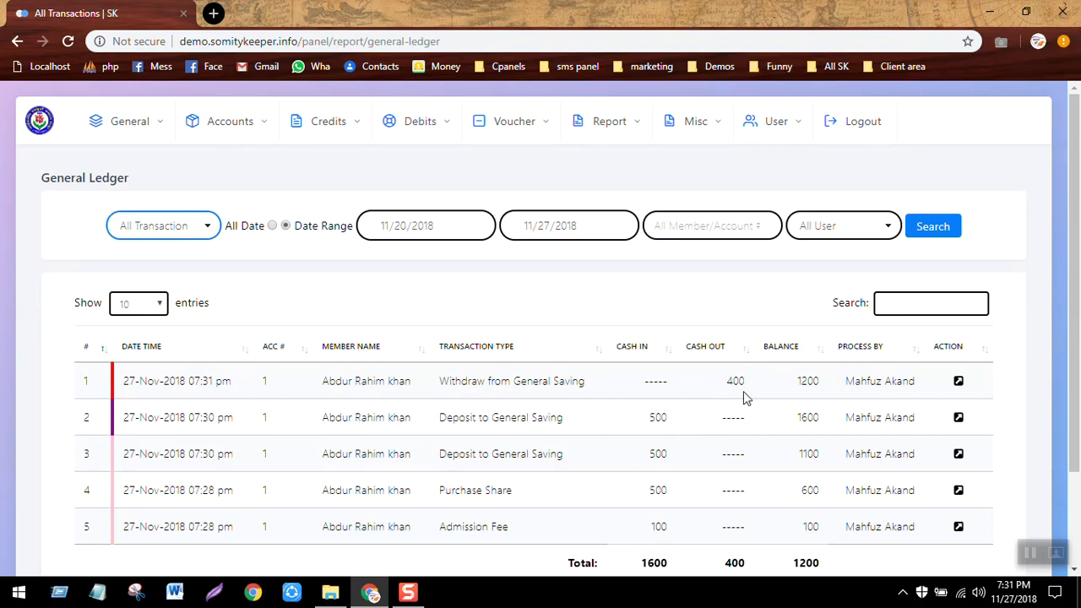
# Open the All DPS AC list, which contains no DPS accounts yet.
pyautogui.click(575, 285)
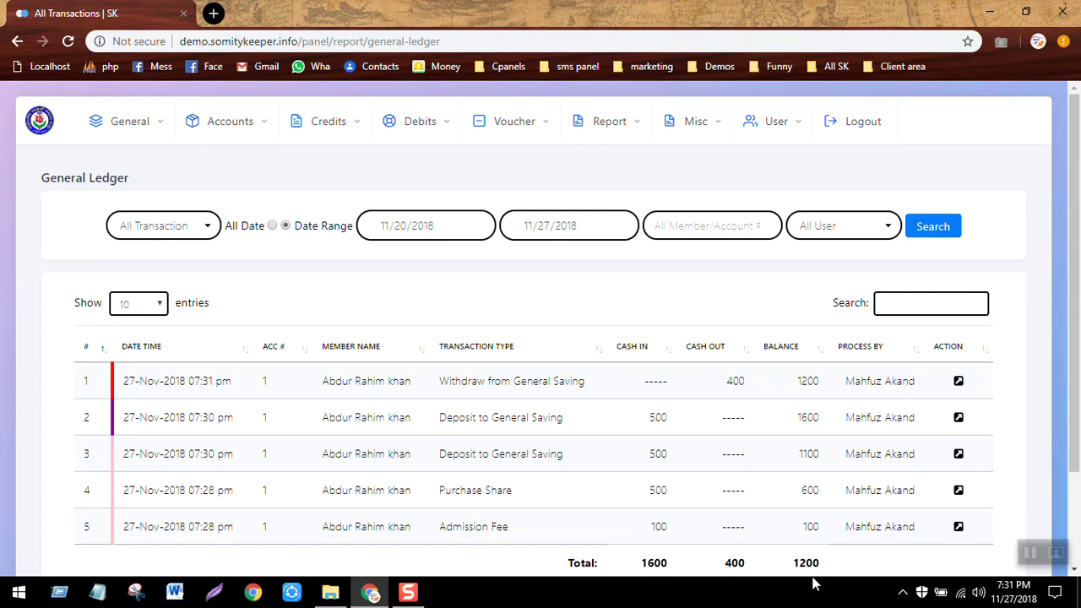
pyautogui.scroll(-2, 814, 574)
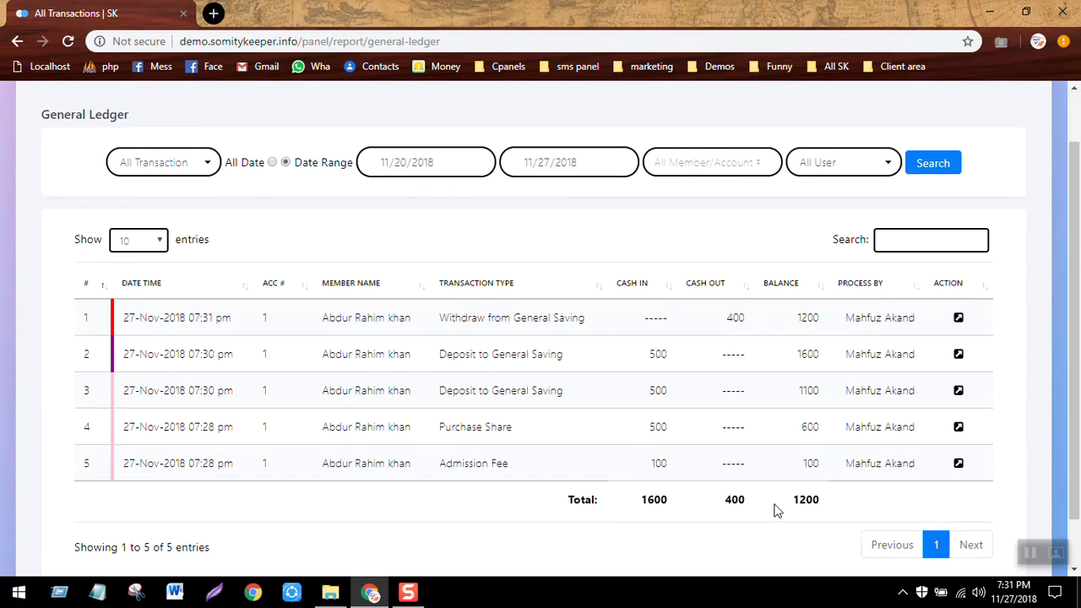
pyautogui.scroll(2, 777, 510)
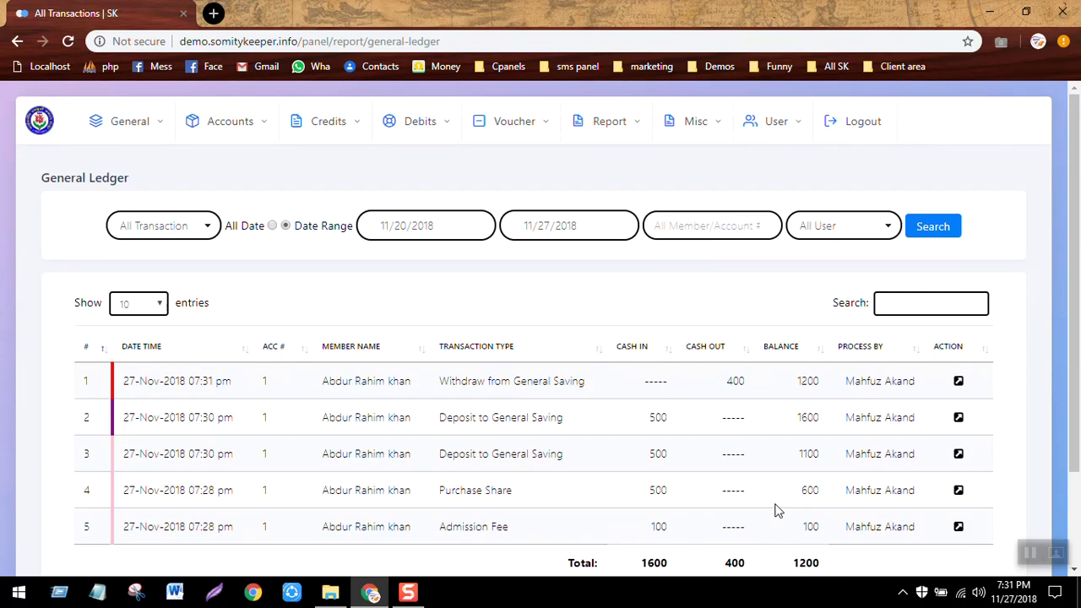
pyautogui.click(326, 133)
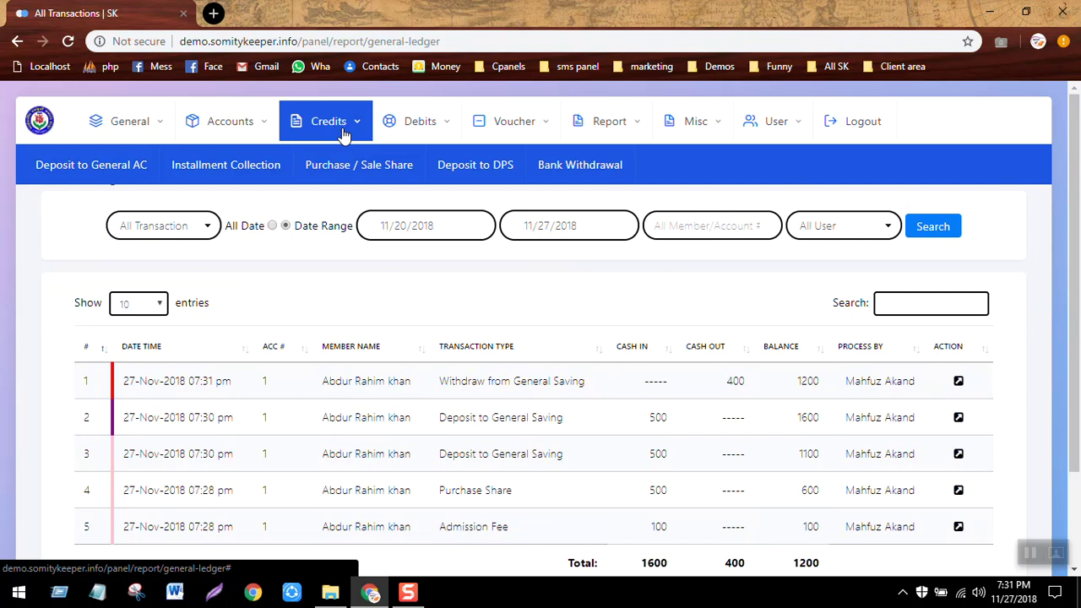
pyautogui.click(258, 123)
pyautogui.click(236, 172)
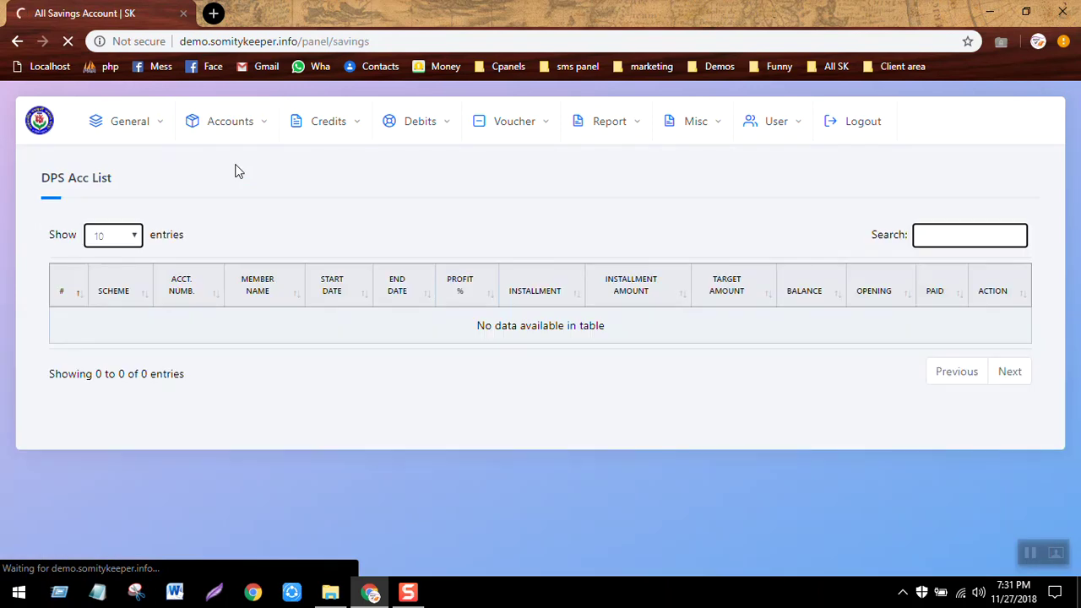
pyautogui.click(244, 123)
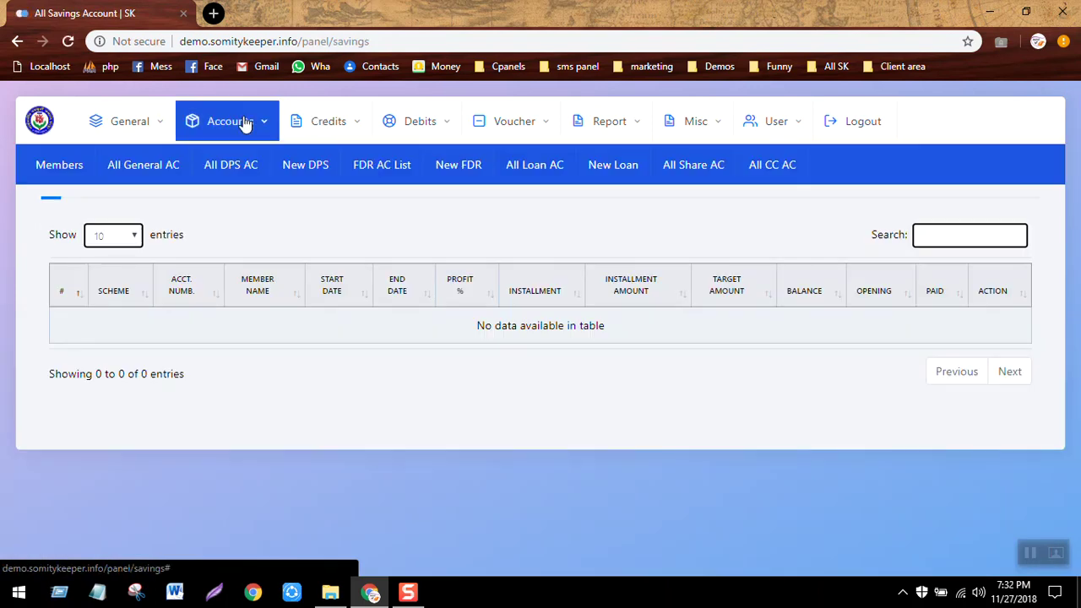
# Start a new DPS account and search for member 1 to open it for.
pyautogui.click(307, 166)
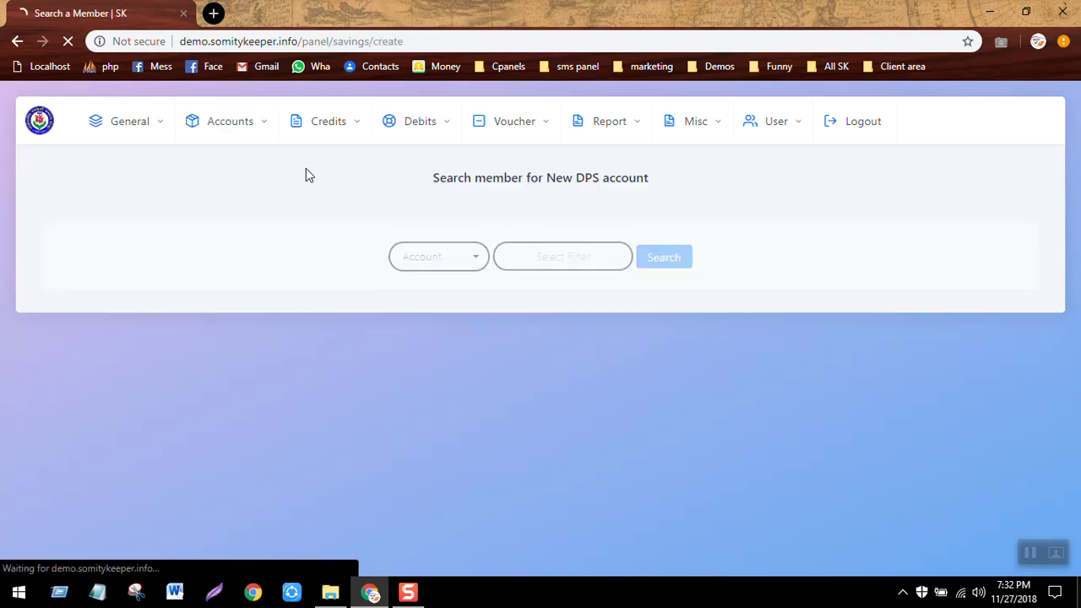
pyautogui.click(553, 241)
pyautogui.write('1')
pyautogui.press('Return')
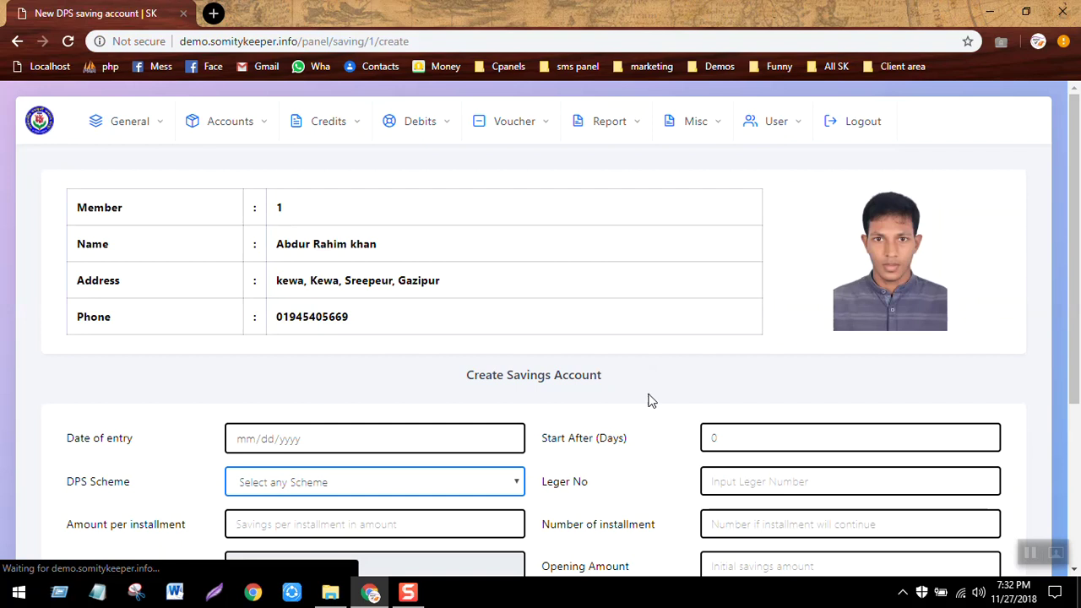
# Choose the Monthly Prime 10% scheme with installments of 100, 60 installments and opening amount 0.
pyautogui.scroll(-2, 651, 400)
pyautogui.scroll(-1, 650, 400)
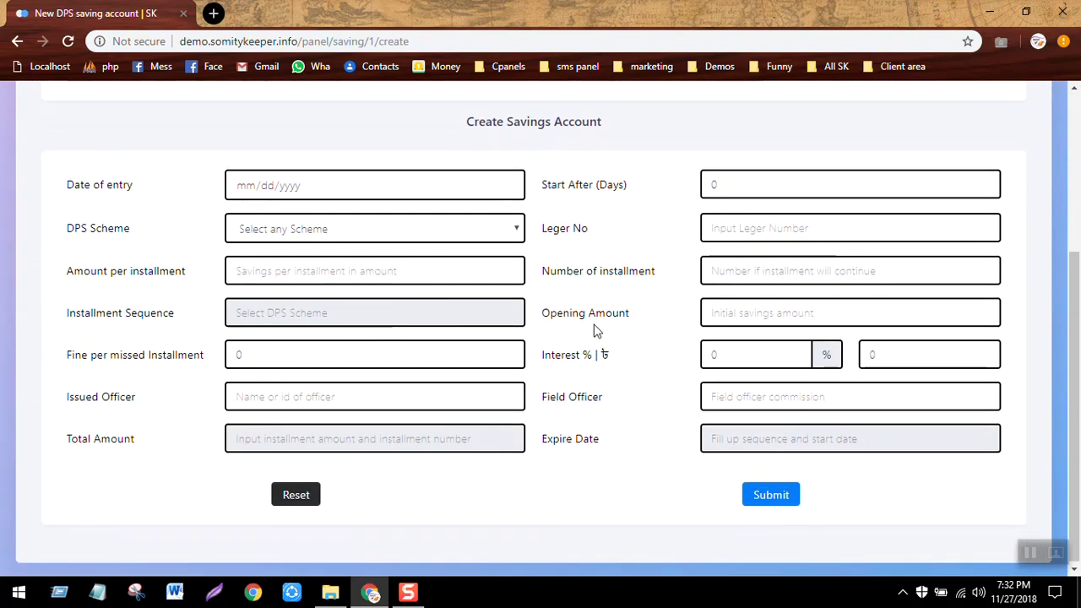
pyautogui.click(517, 231)
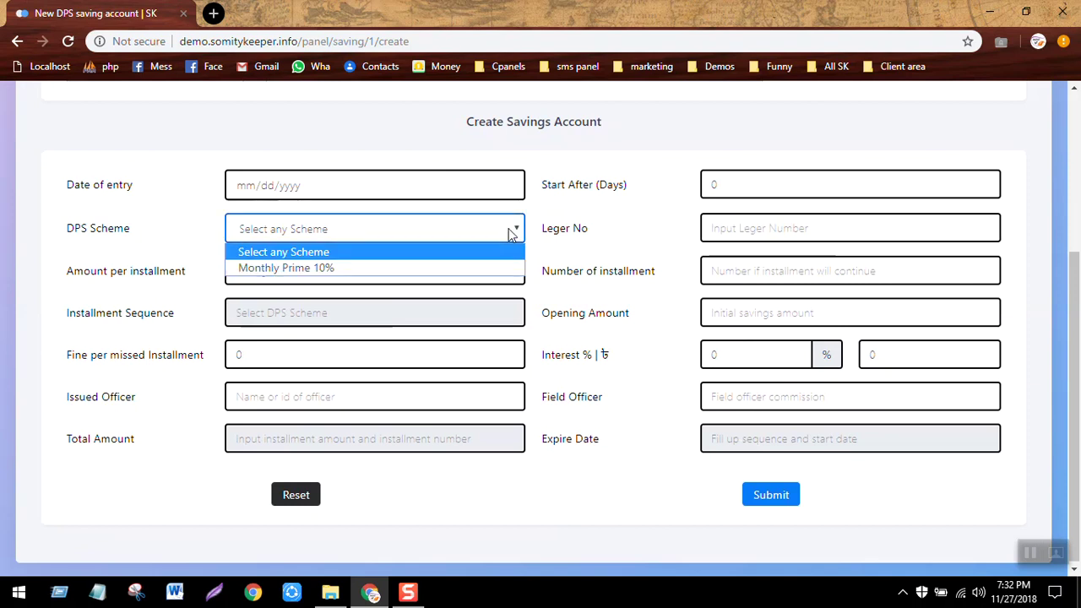
pyautogui.click(432, 274)
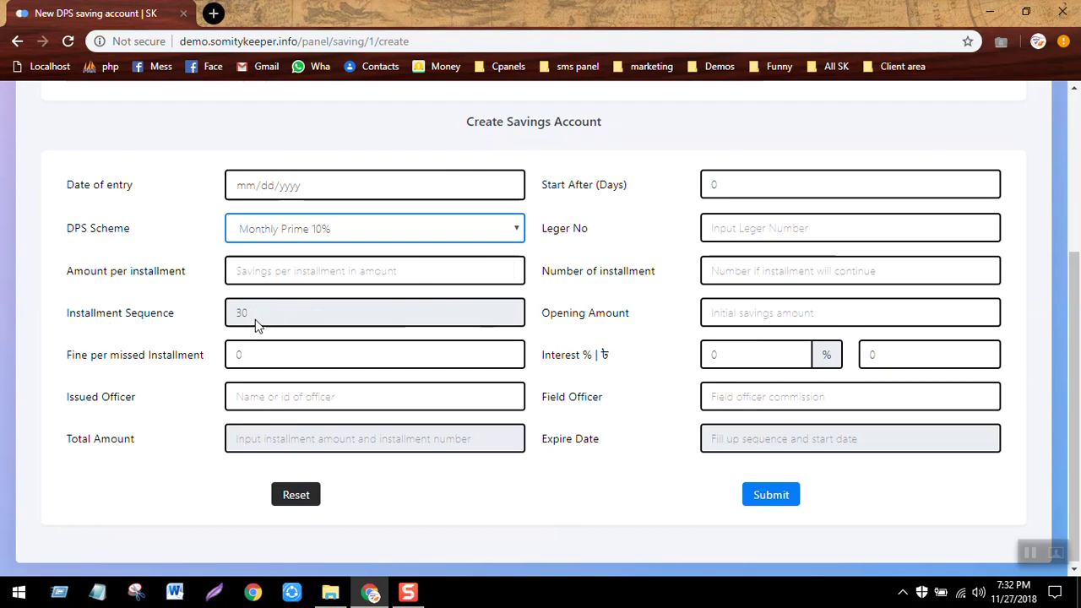
pyautogui.click(349, 272)
pyautogui.write('100')
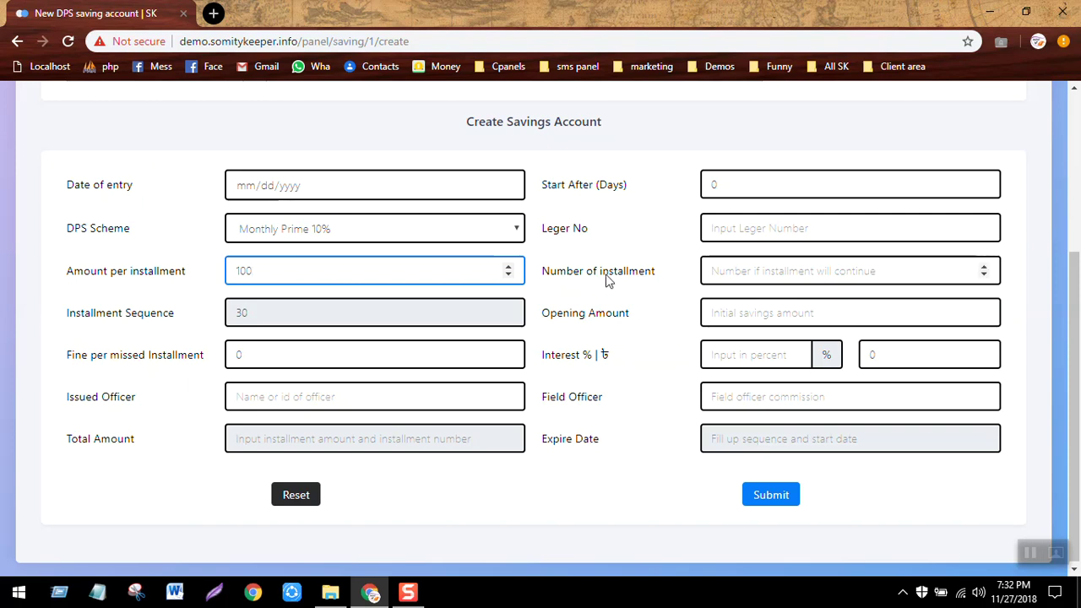
pyautogui.click(757, 268)
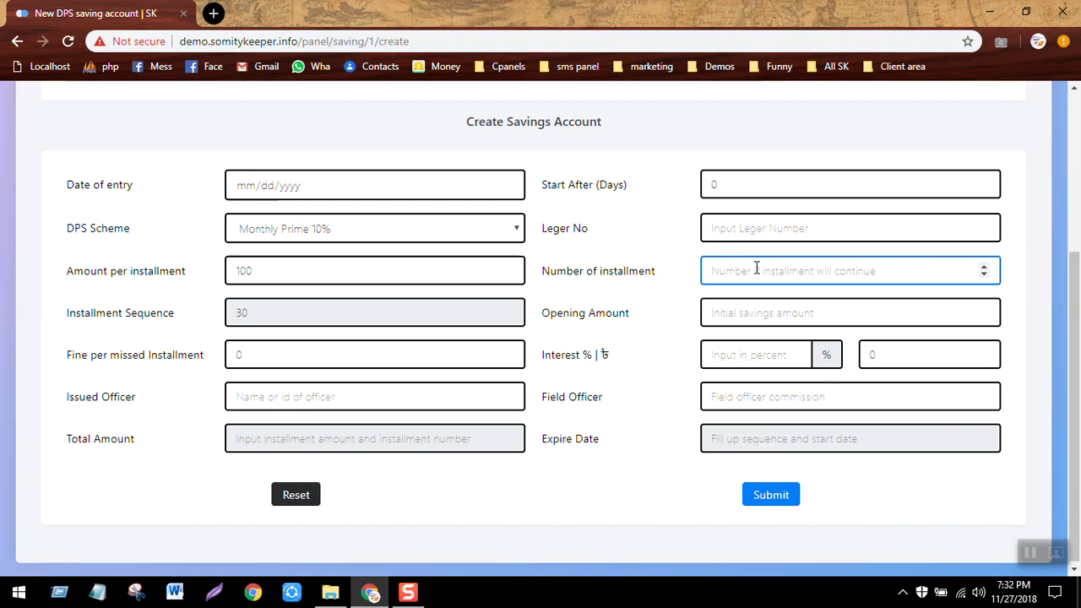
pyautogui.write('60')
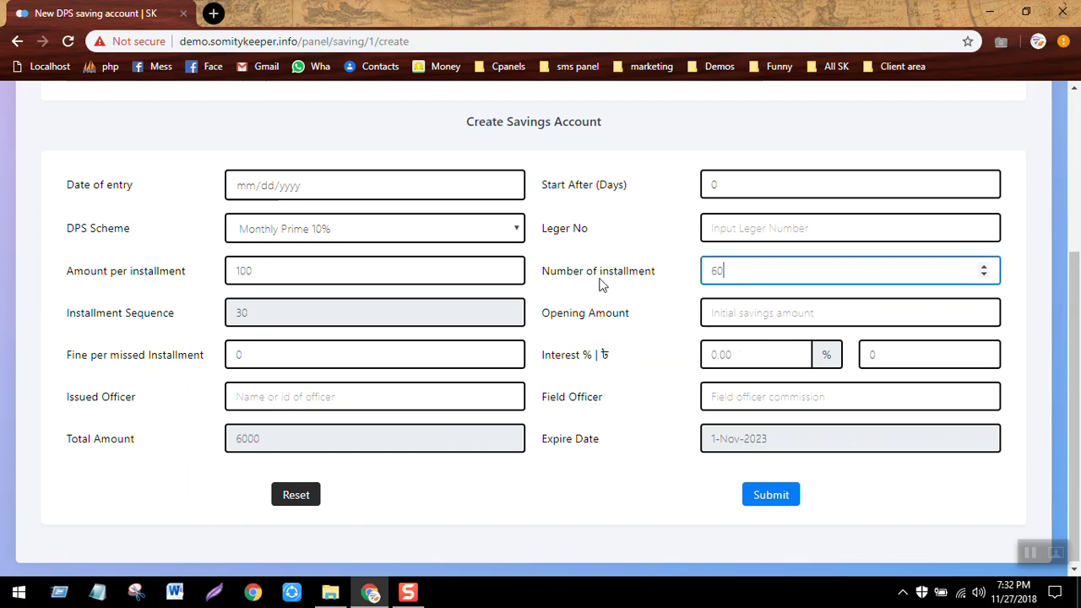
pyautogui.click(767, 319)
pyautogui.write('0')
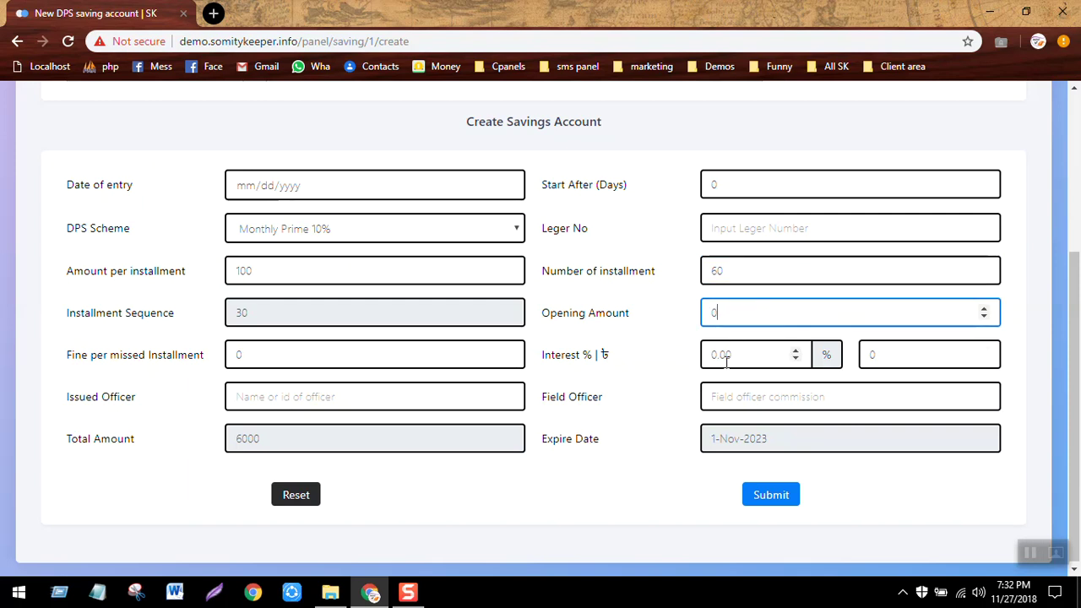
# Set interest to 10% with missed-installment fine 0, then submit and confirm the DPS account.
pyautogui.click(746, 355)
pyautogui.press('BackSpace')
pyautogui.press('BackSpace')
pyautogui.press('BackSpace')
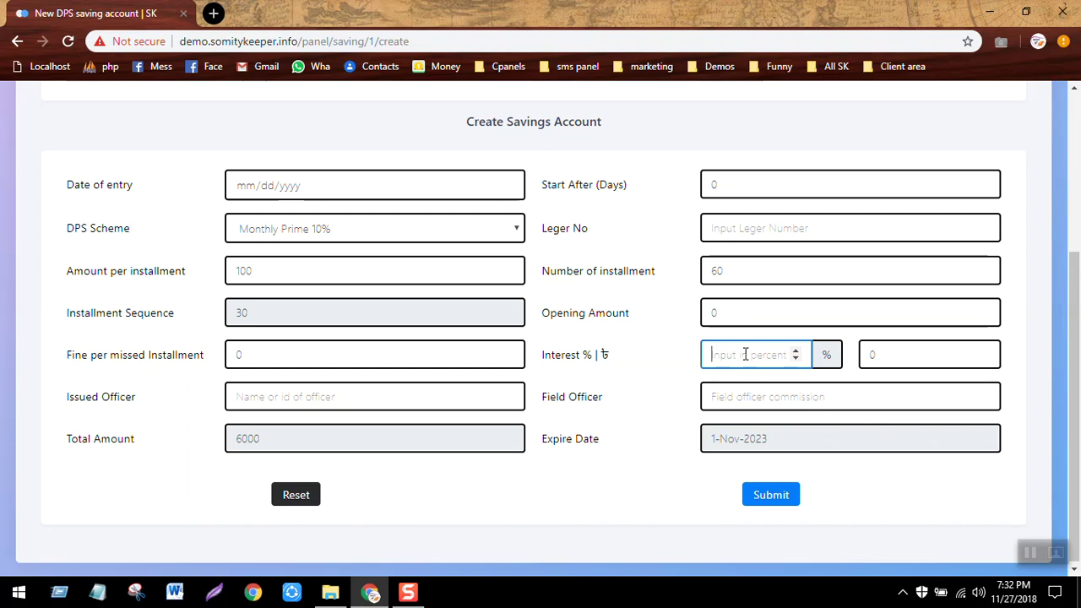
pyautogui.write('10')
pyautogui.press('Tab')
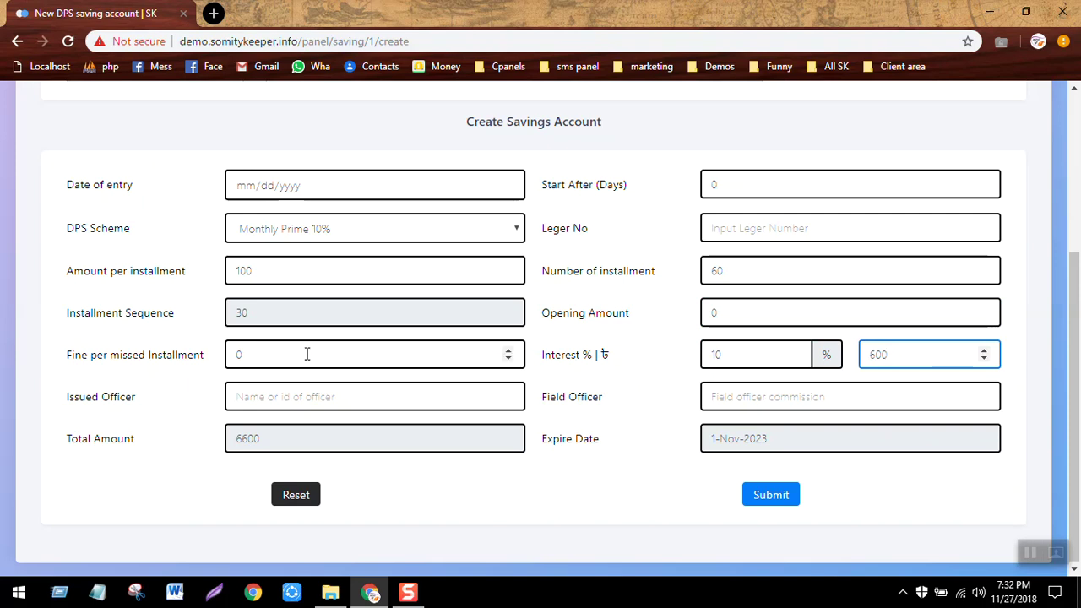
pyautogui.click(244, 359)
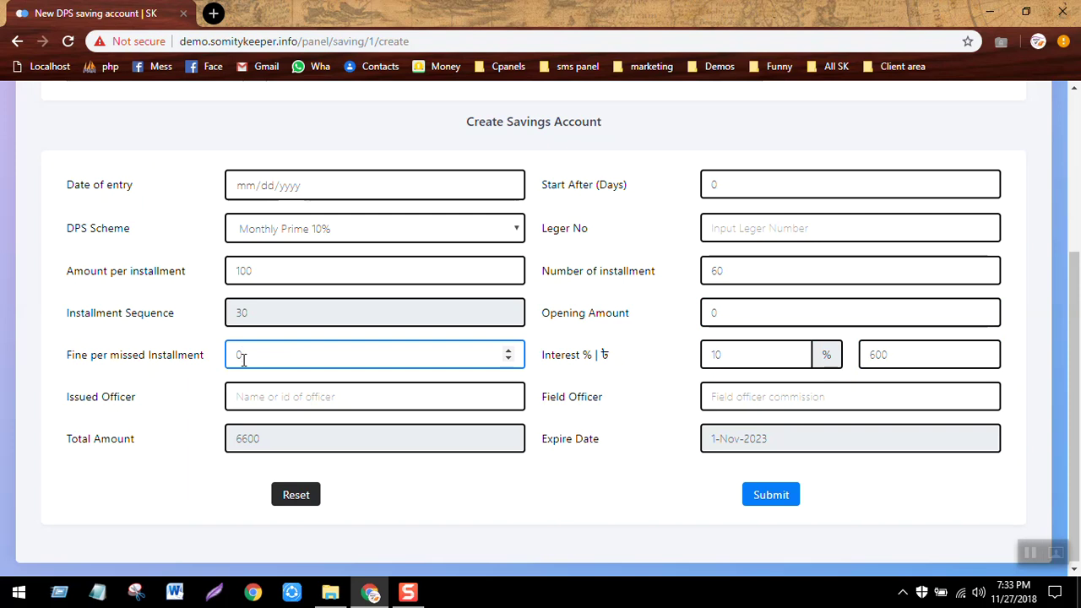
pyautogui.click(614, 377)
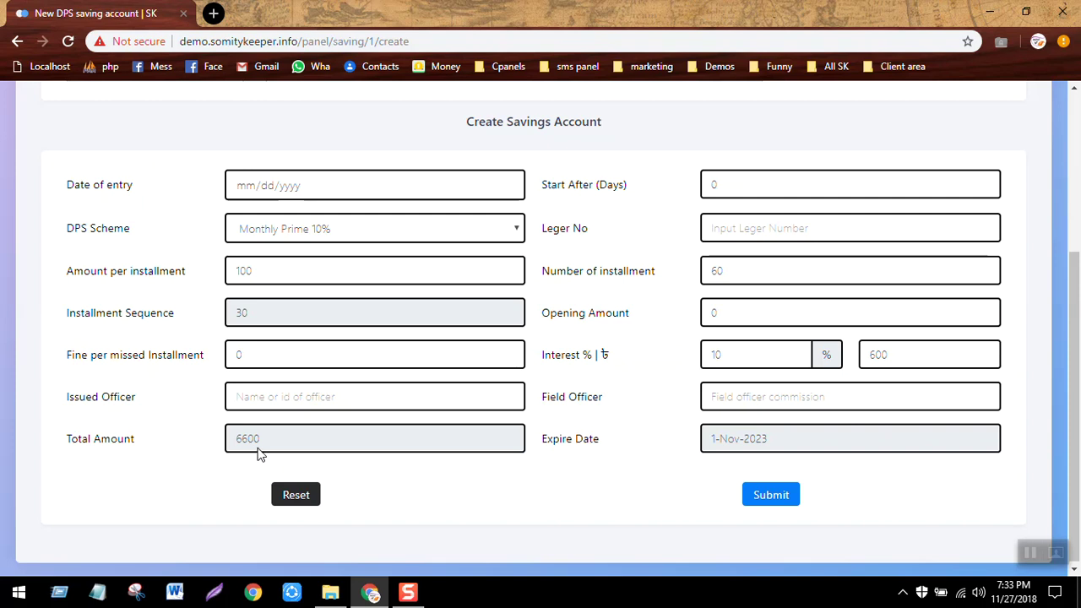
pyautogui.click(783, 511)
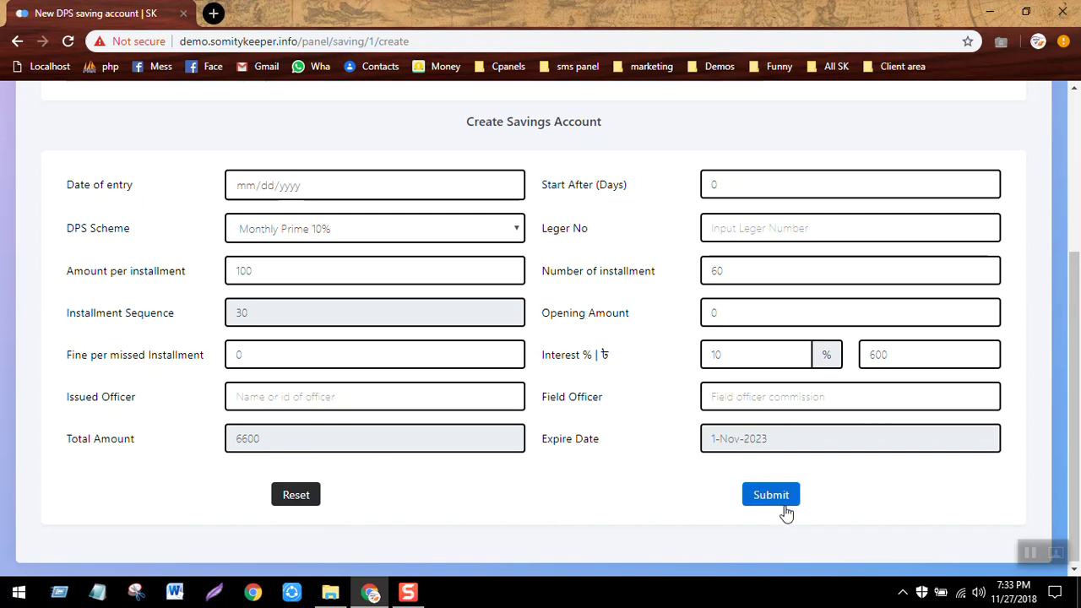
pyautogui.press('Return')
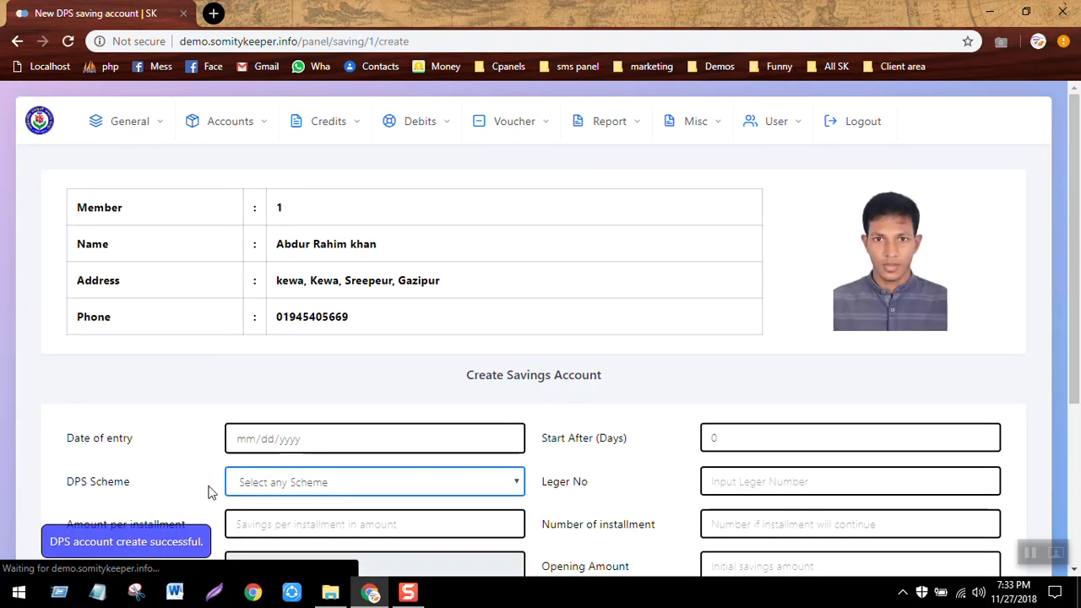
pyautogui.click(251, 131)
# Verify the DPS account in its list, then open the empty Investment List to add an investment.
pyautogui.click(222, 177)
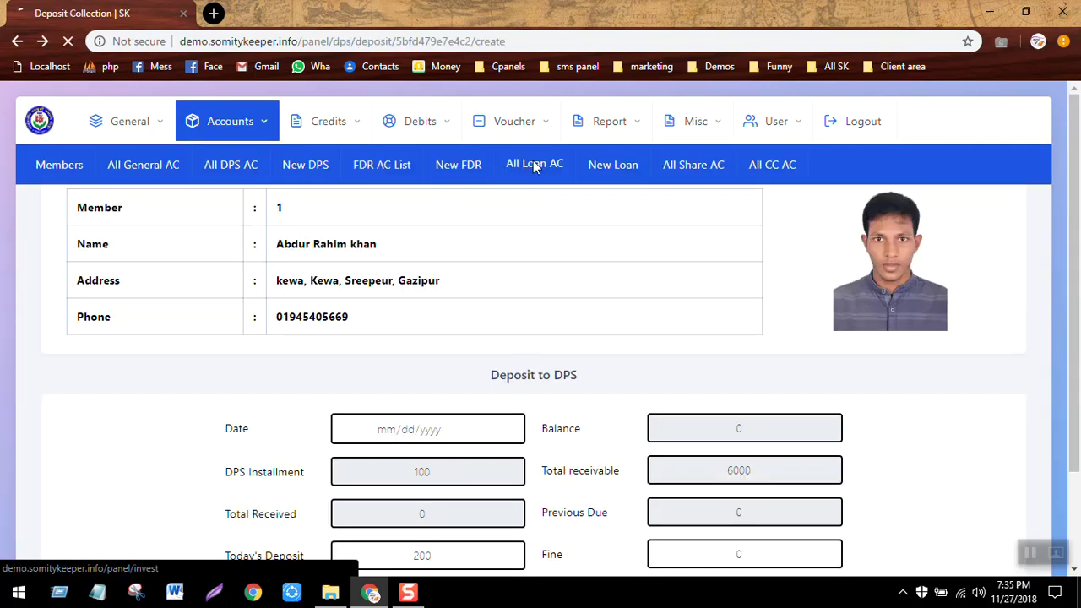
pyautogui.click(534, 165)
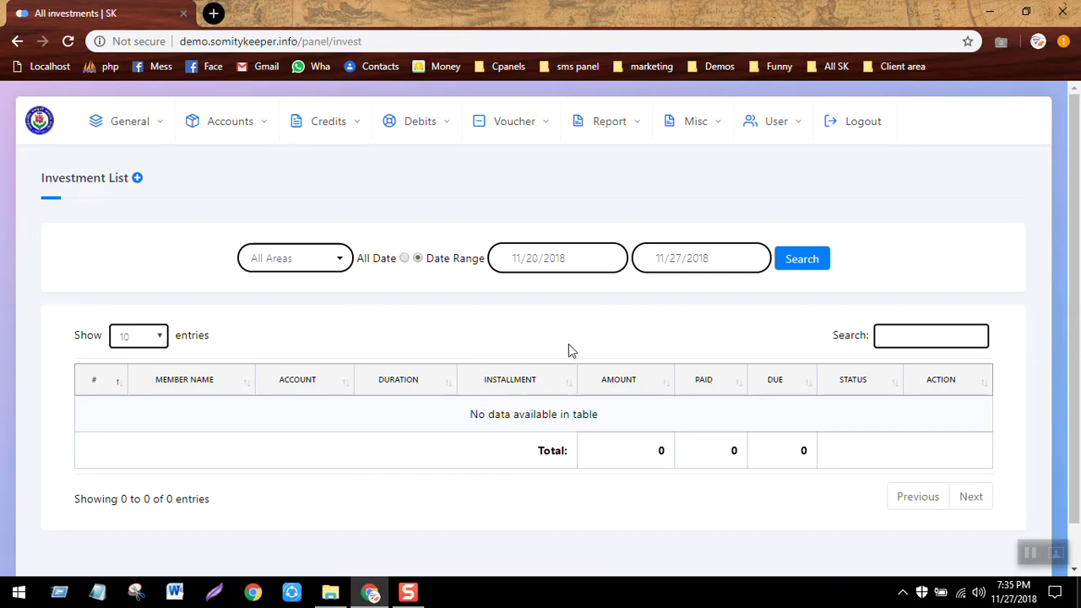
pyautogui.click(137, 179)
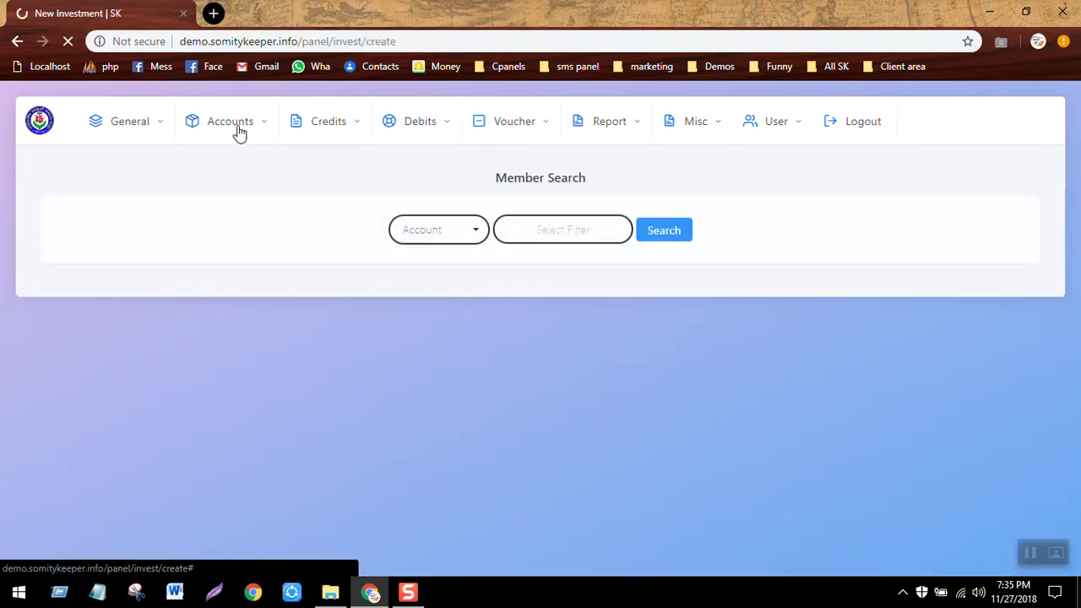
# Start a new loan under Accounts > New Loan and look up member 1.
pyautogui.click(239, 126)
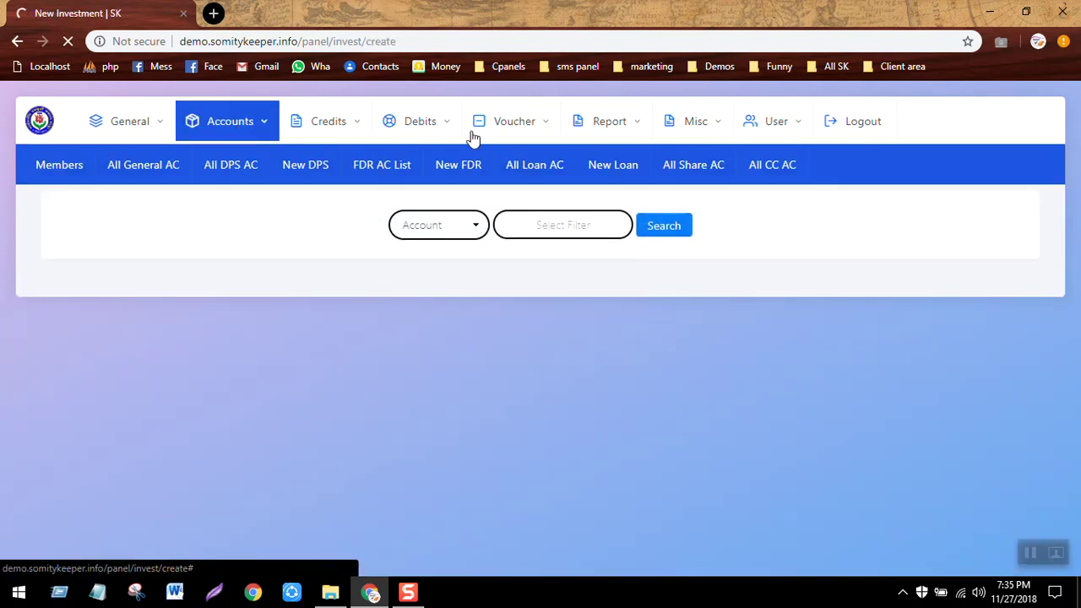
pyautogui.click(610, 164)
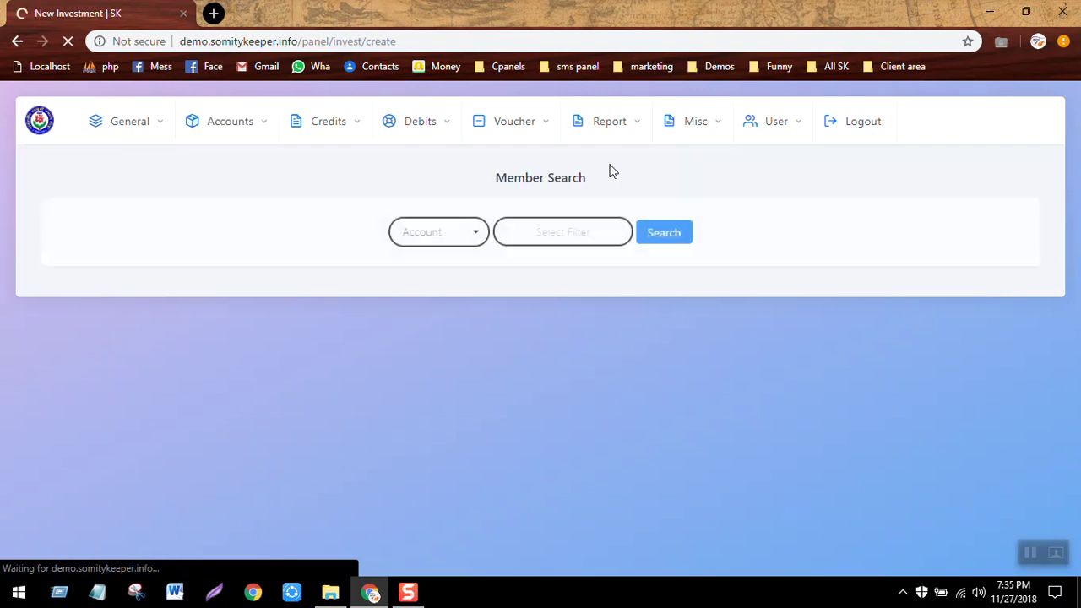
pyautogui.click(561, 227)
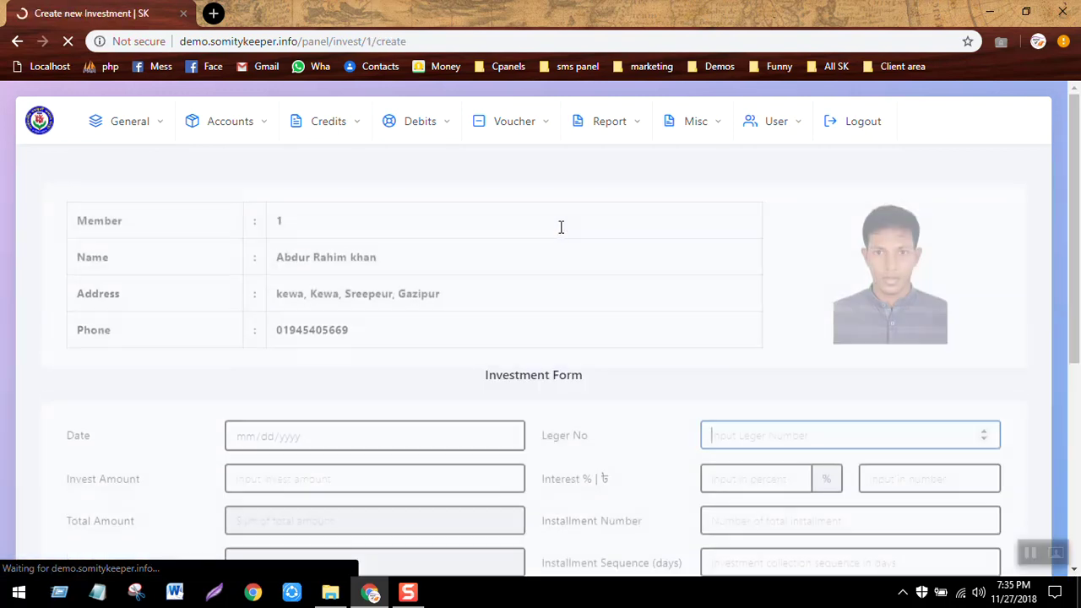
# Enter invest amount 1000, 20% interest and 10 installments.
pyautogui.scroll(-3, 561, 348)
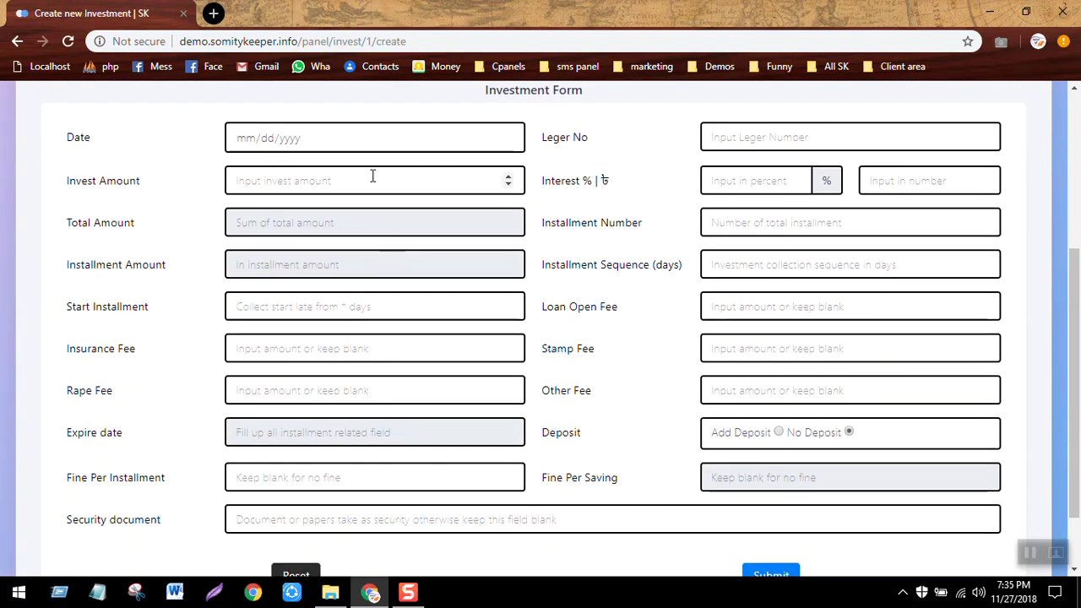
pyautogui.click(373, 174)
pyautogui.write('1000')
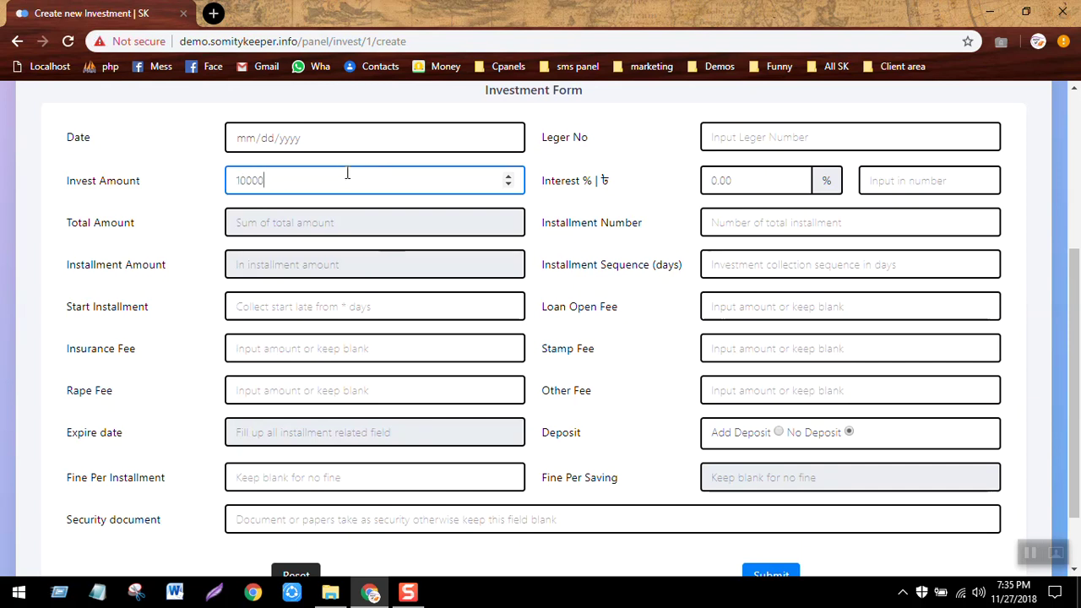
pyautogui.click(144, 239)
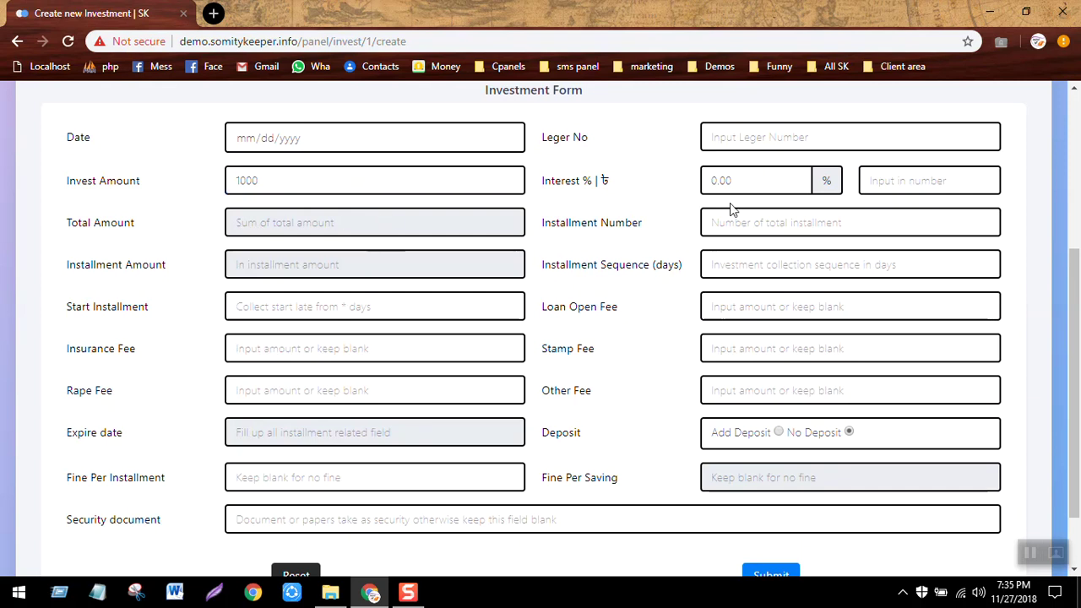
pyautogui.click(726, 179)
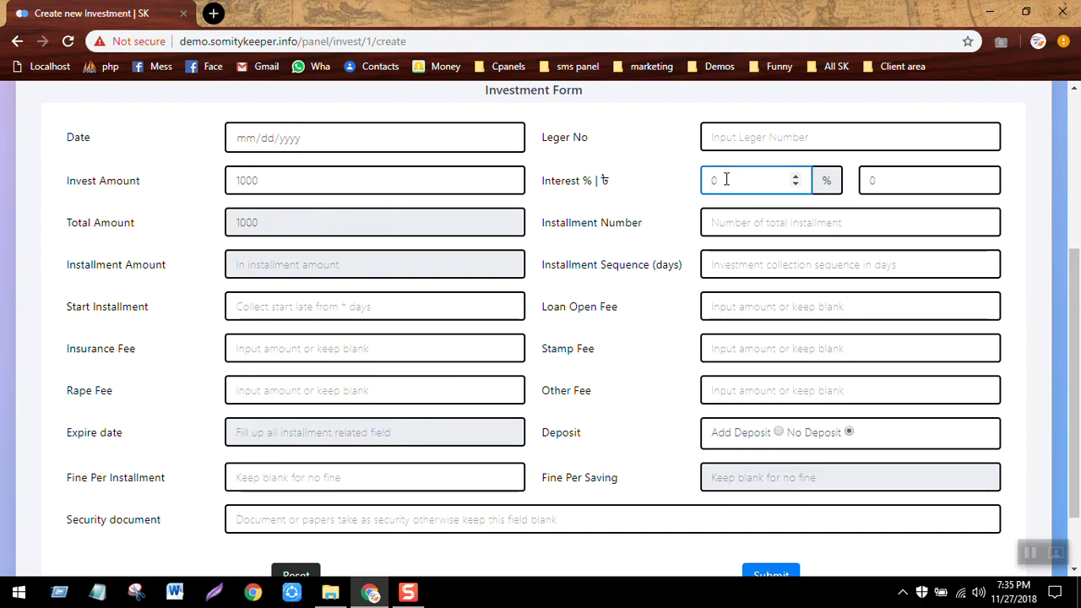
pyautogui.write('20')
pyautogui.press('Tab')
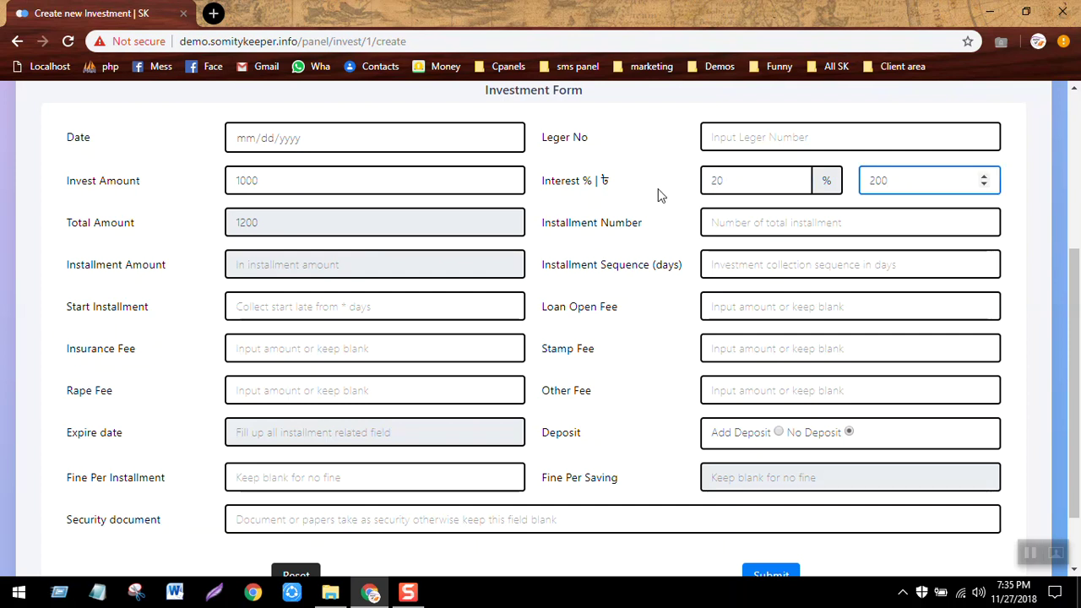
pyautogui.click(761, 225)
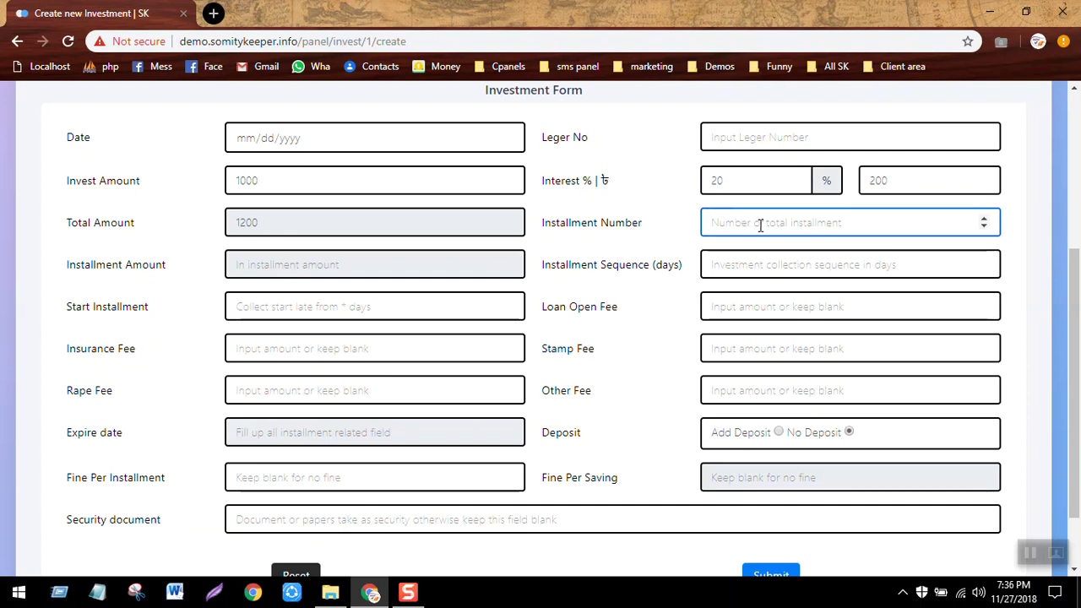
pyautogui.write('10')
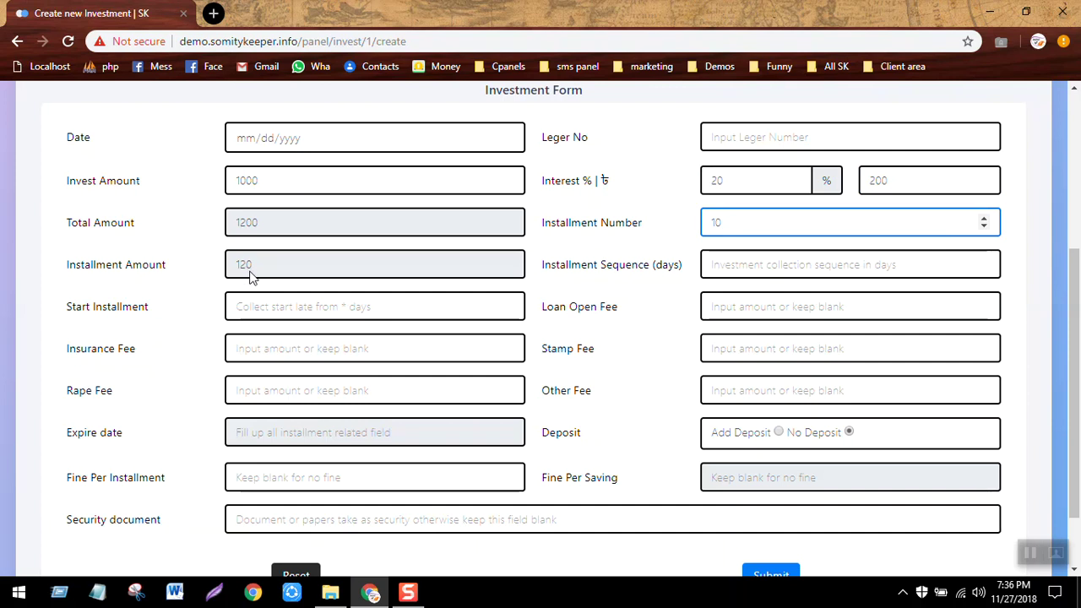
# Set installment sequence 1 day, start installment 0 and loan open fee 50.
pyautogui.click(759, 260)
pyautogui.write('1')
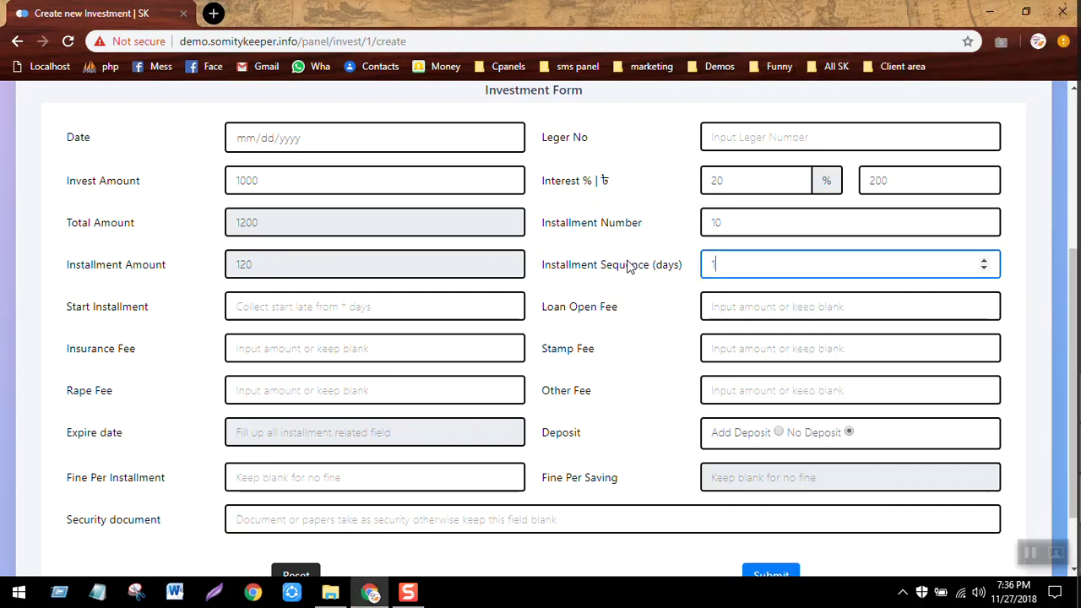
pyautogui.click(356, 296)
pyautogui.write('0')
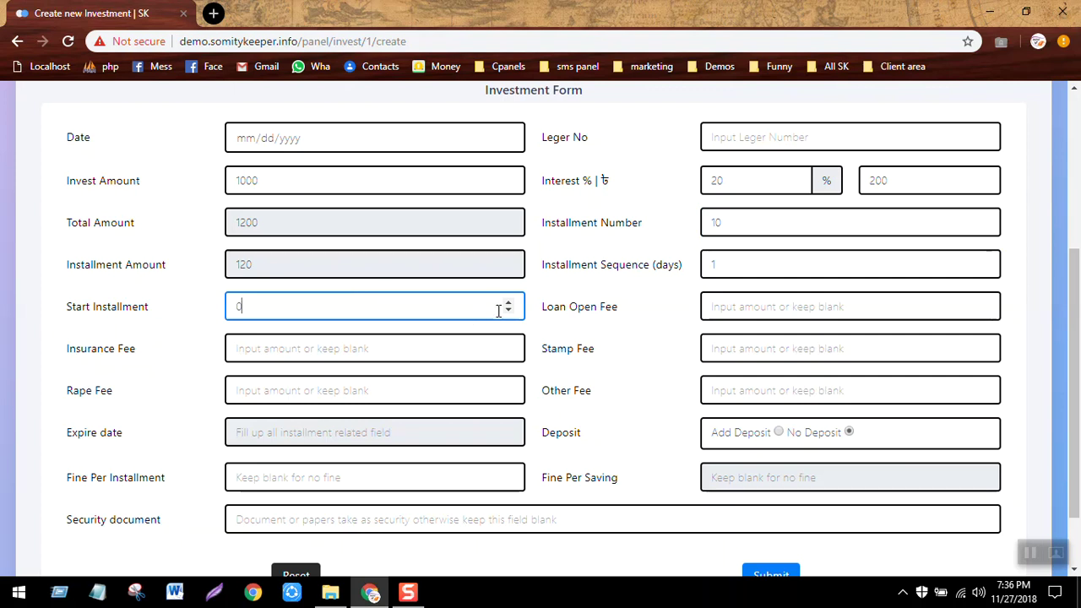
pyautogui.click(740, 305)
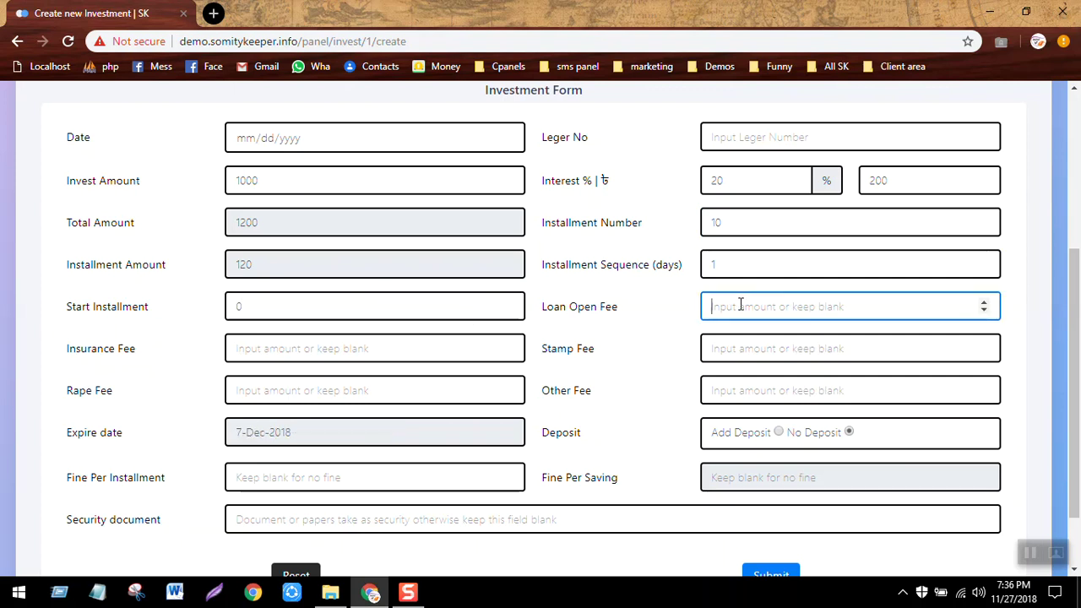
pyautogui.write('1')
pyautogui.write('5')
pyautogui.press('BackSpace')
pyautogui.press('BackSpace')
pyautogui.write('50')
# Leave insurance and stamp fees blank, switch back to No Deposit, and submit the investment.
pyautogui.moveTo(622, 309); pyautogui.dragTo(396, 363)
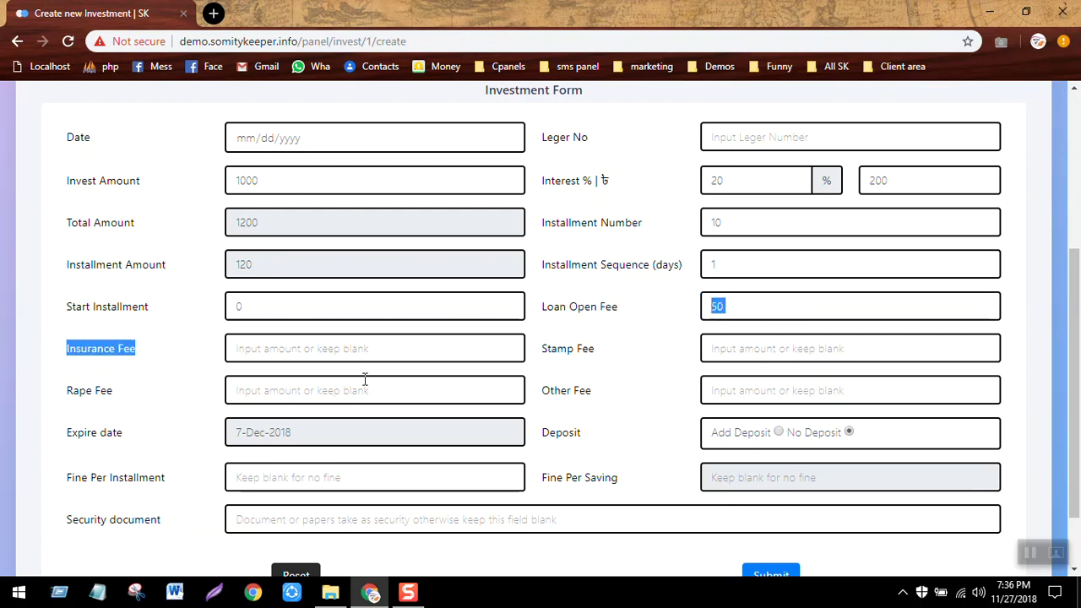
pyautogui.click(372, 354)
pyautogui.click(756, 355)
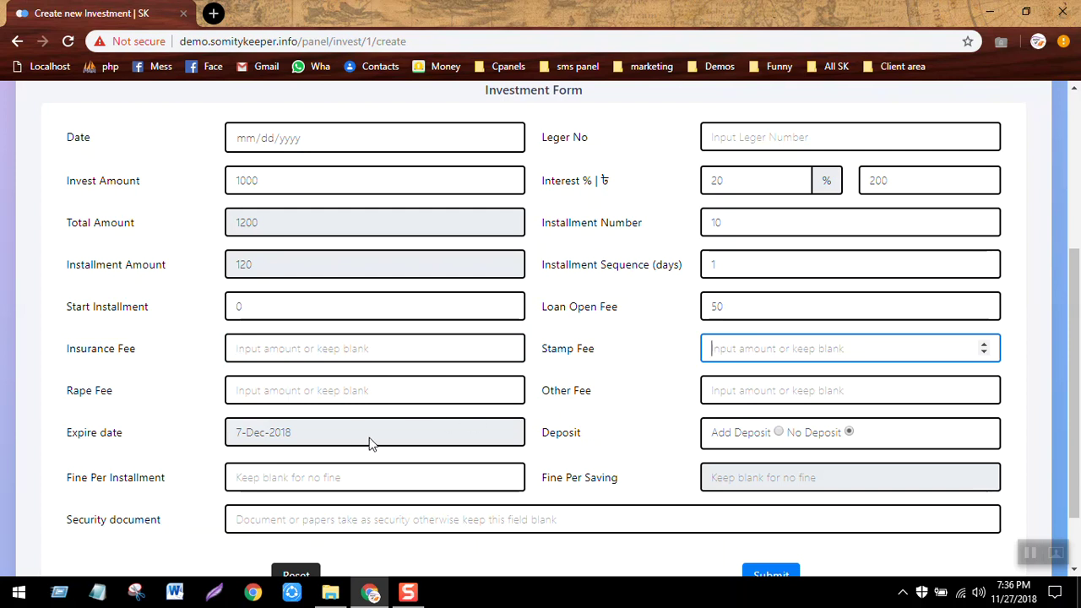
pyautogui.click(604, 434)
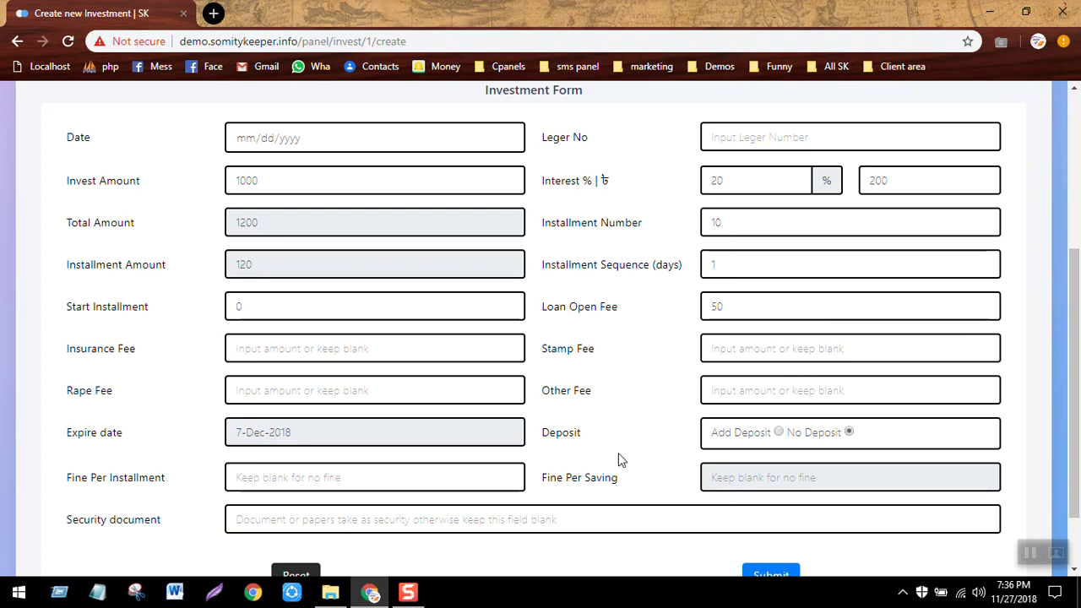
pyautogui.click(779, 432)
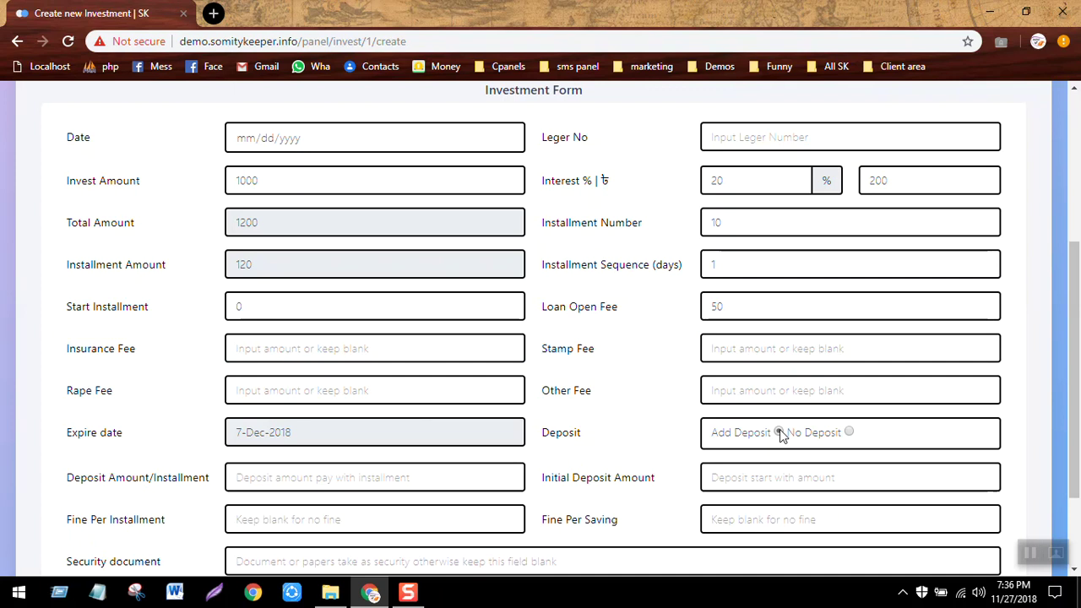
pyautogui.click(413, 481)
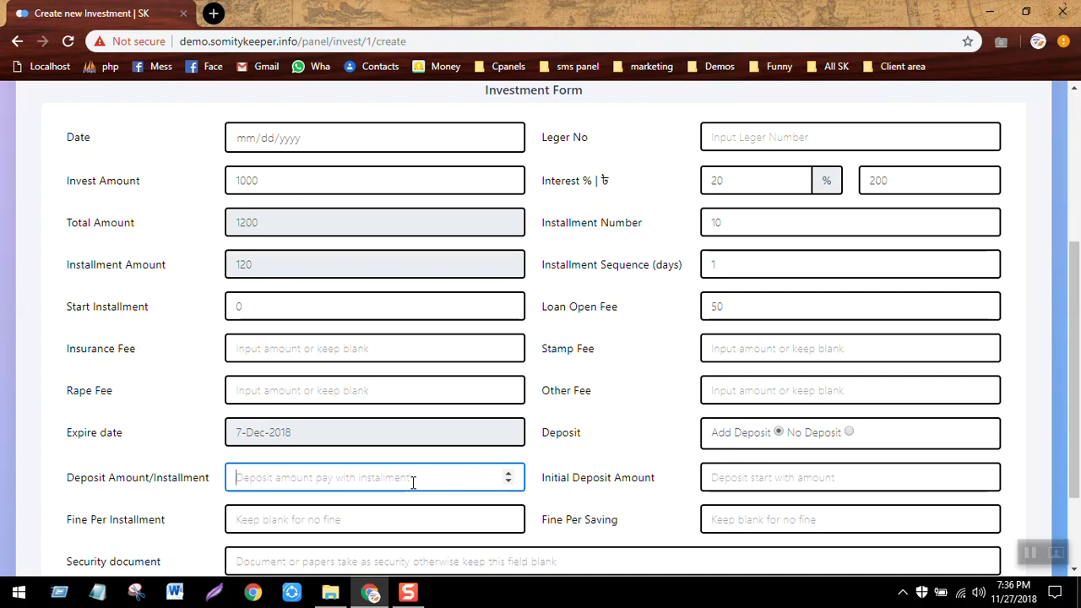
pyautogui.click(849, 439)
pyautogui.click(850, 434)
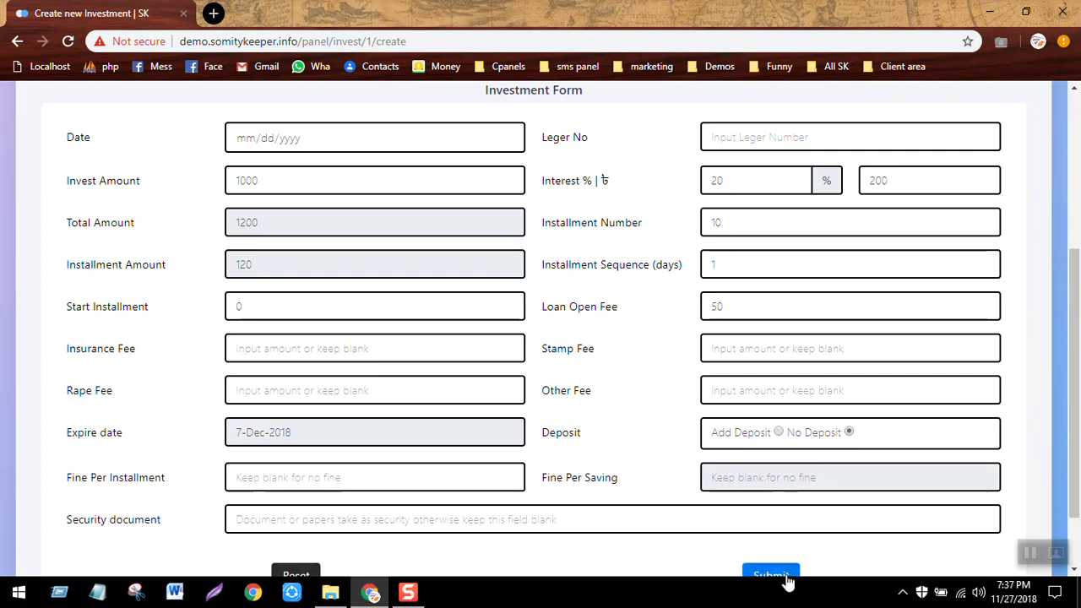
pyautogui.click(769, 577)
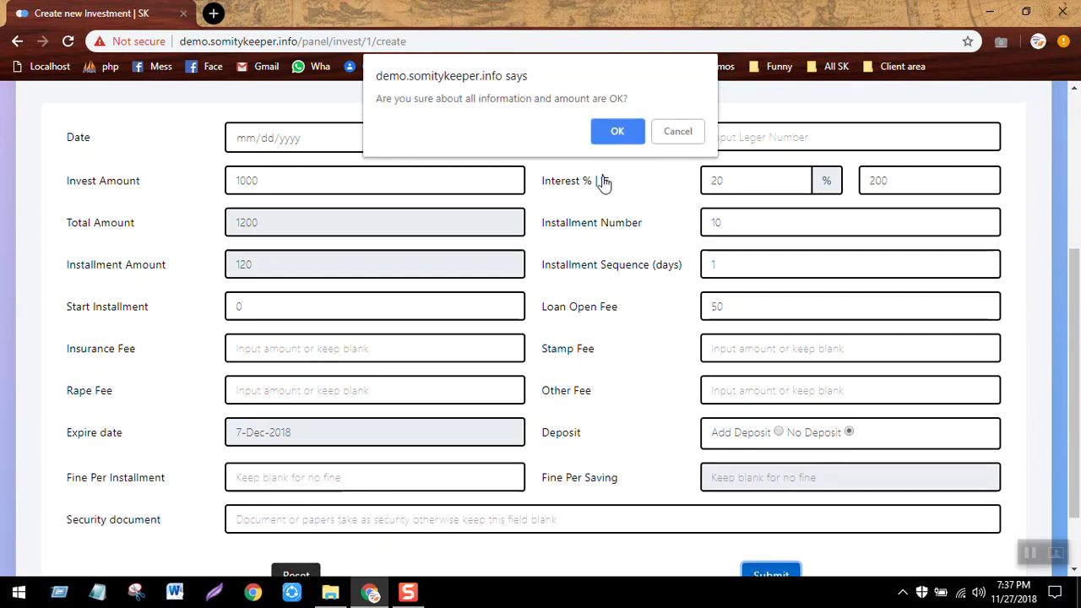
# Confirm the 1200 investment for account 1 and go to Credits > Installment Collection.
pyautogui.click(620, 132)
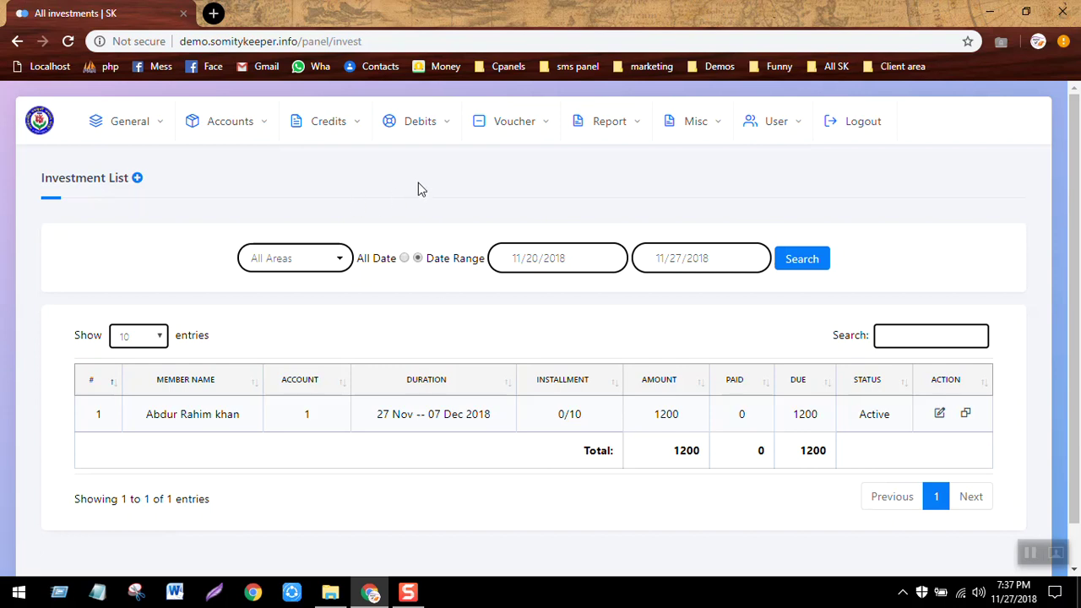
pyautogui.click(326, 121)
pyautogui.click(225, 165)
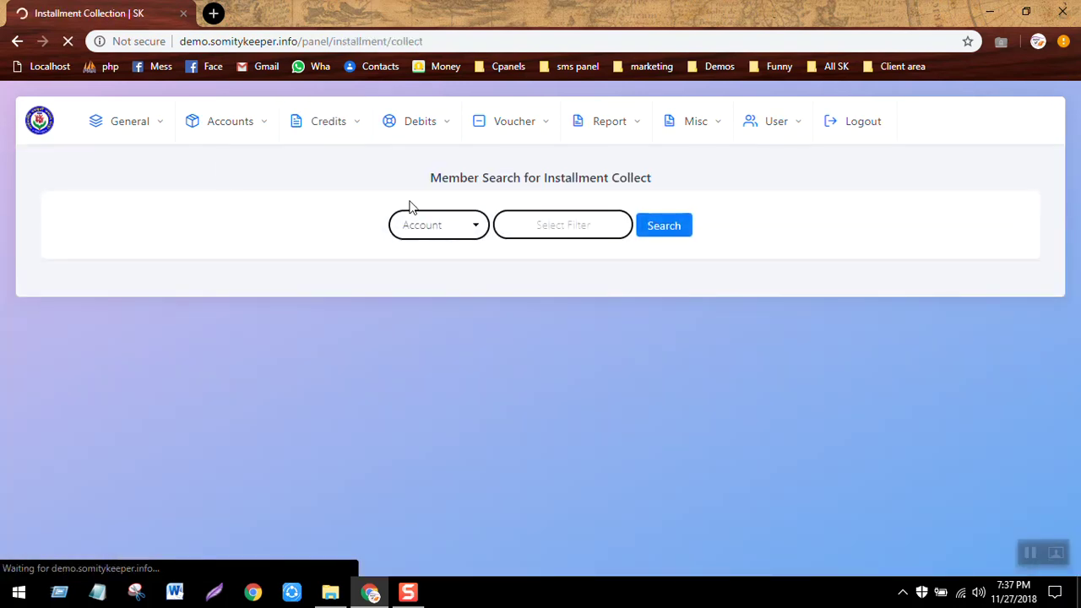
# Search account 1 and collect one 120 installment, leaving 1080 due.
pyautogui.click(582, 224)
pyautogui.write('1')
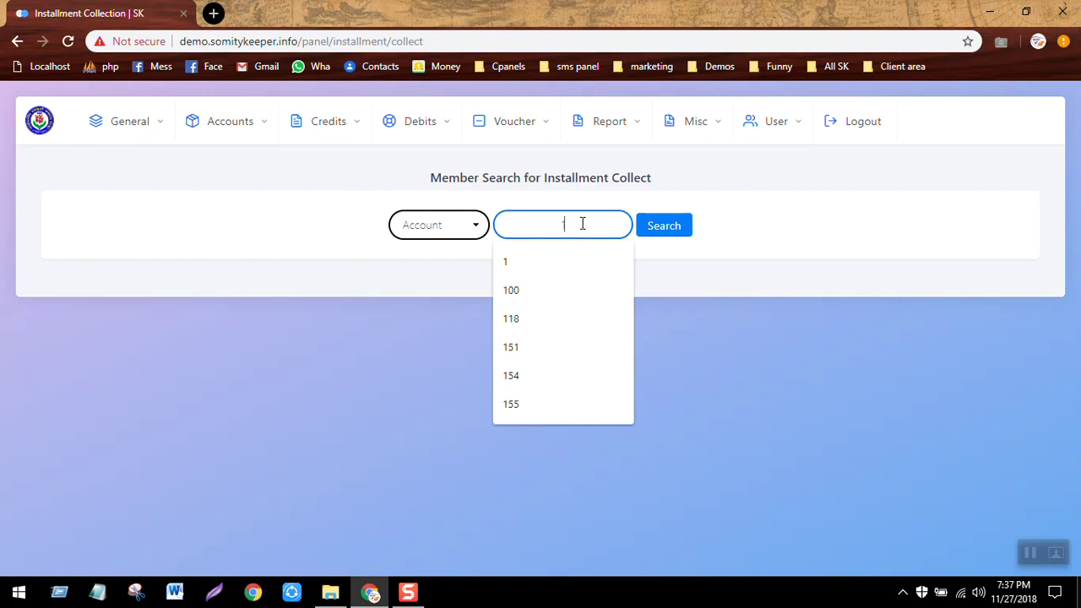
pyautogui.press('Return')
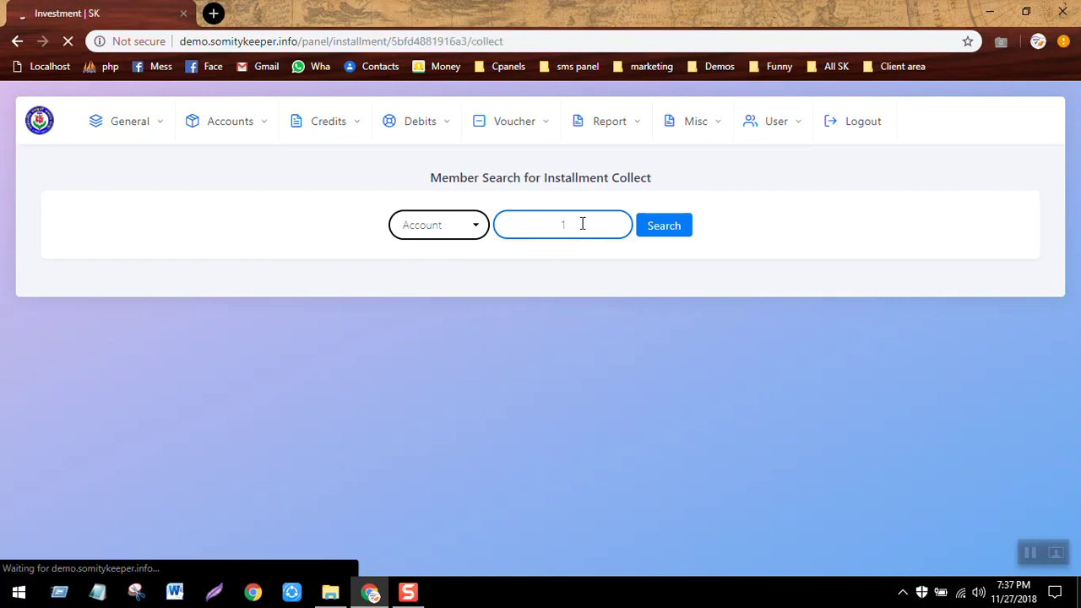
pyautogui.scroll(-1, 582, 223)
pyautogui.scroll(-3, 582, 223)
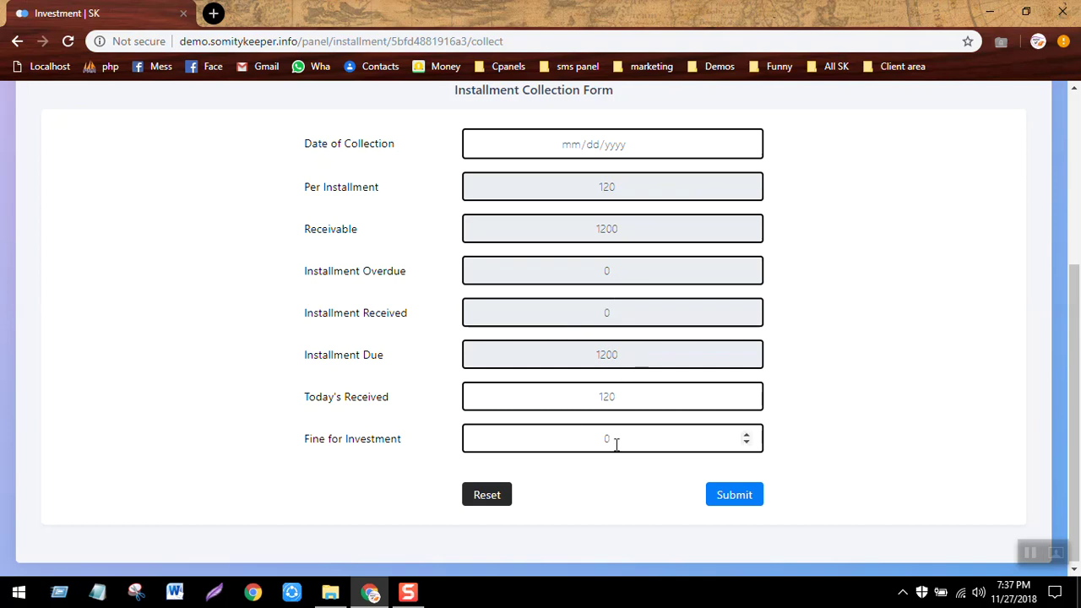
pyautogui.click(745, 494)
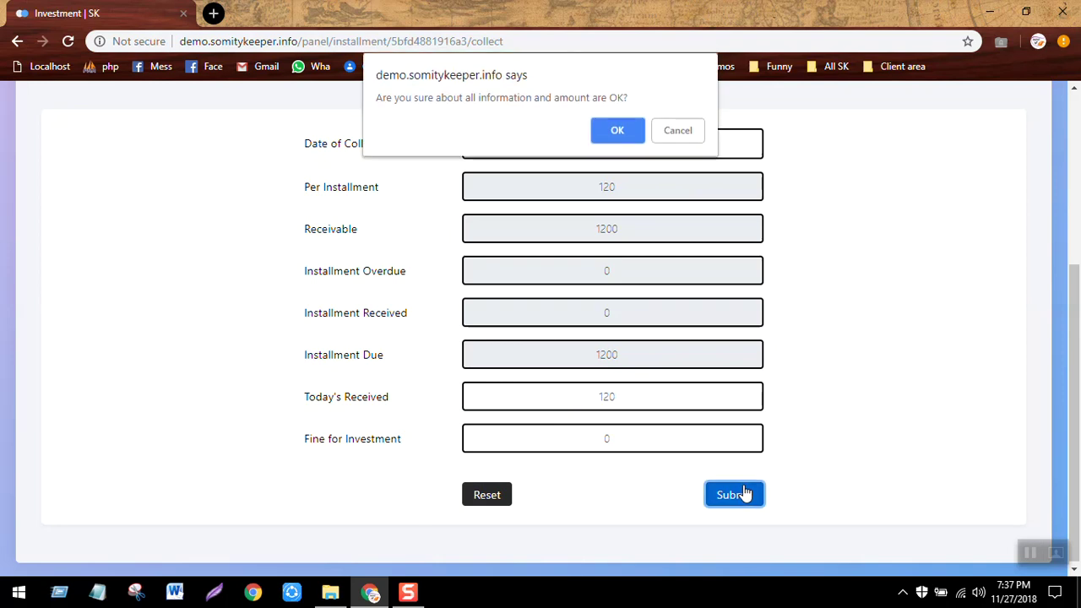
pyautogui.press('Return')
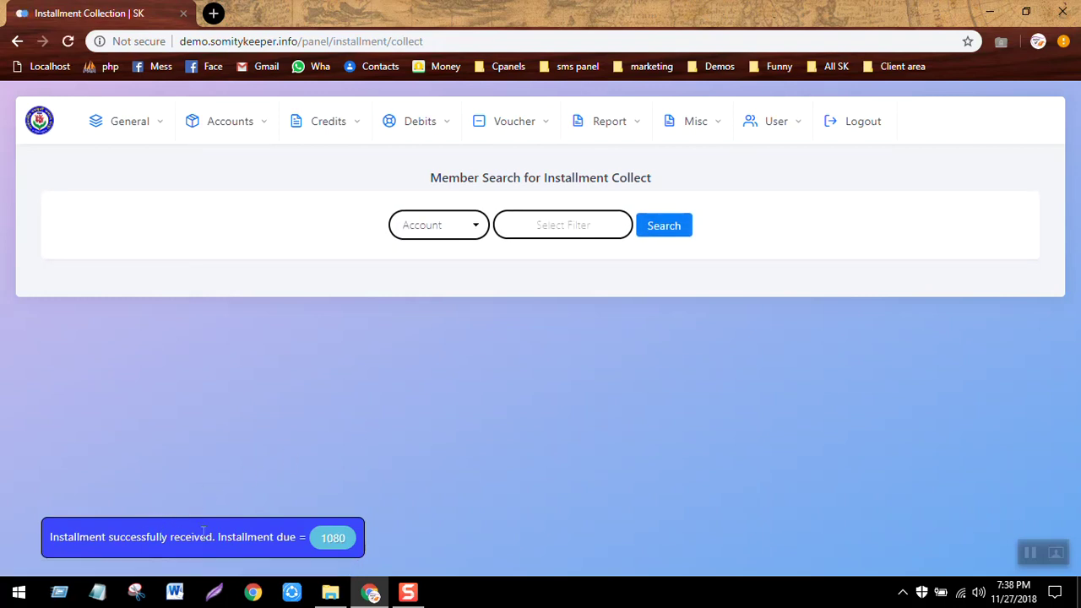
# Re-check account 1's form showing 120 installment received, then open the All Loan AC list.
pyautogui.click(534, 228)
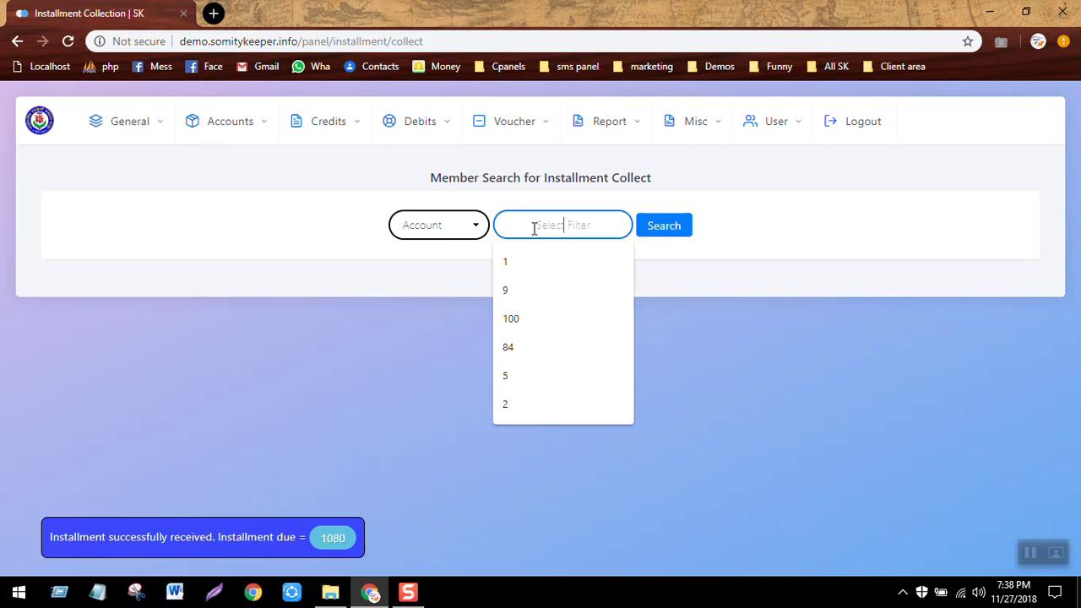
pyautogui.write('1')
pyautogui.press('Return')
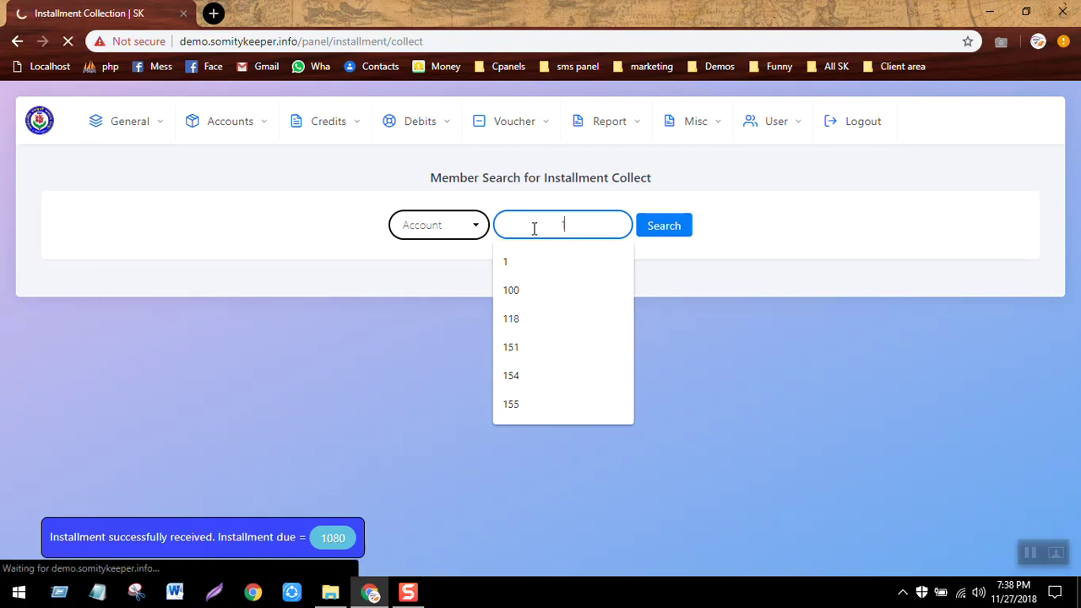
pyautogui.scroll(-2, 534, 228)
pyautogui.scroll(-3, 534, 228)
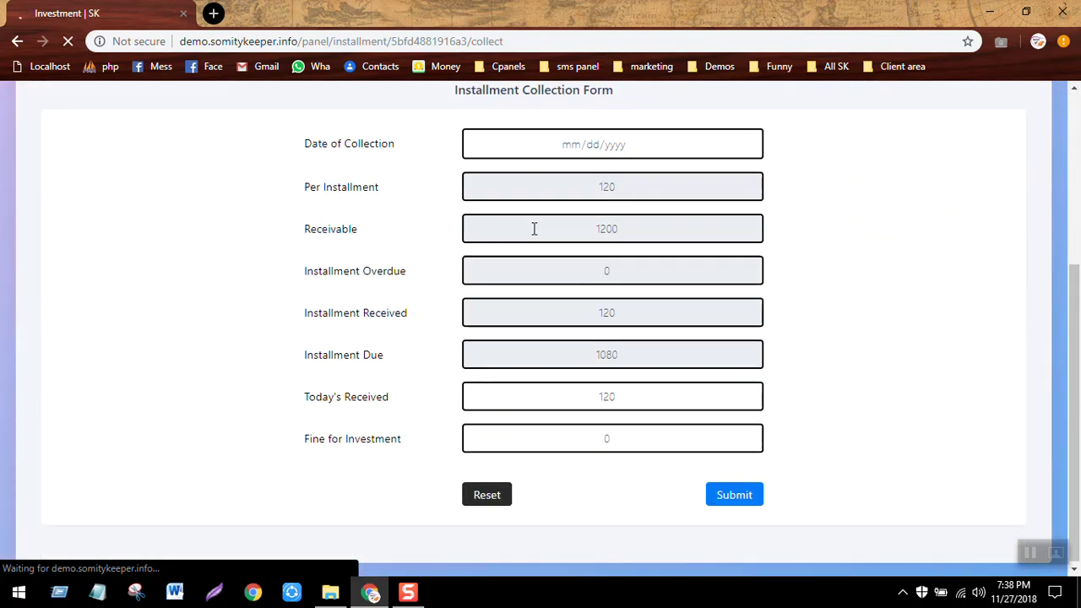
pyautogui.doubleClick(602, 313)
pyautogui.scroll(4, 597, 305)
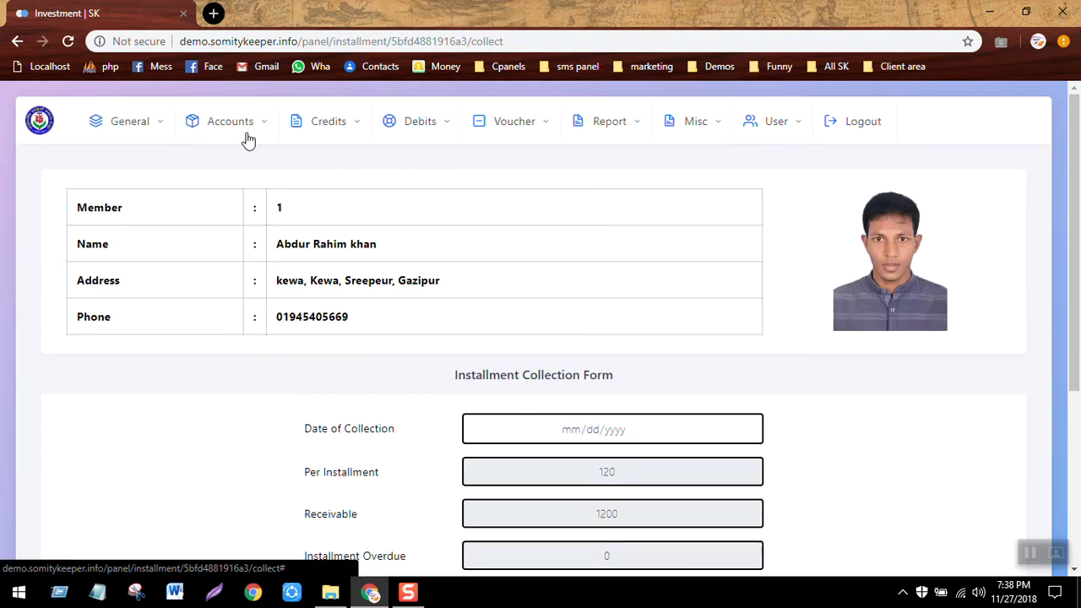
pyautogui.click(244, 133)
pyautogui.click(541, 174)
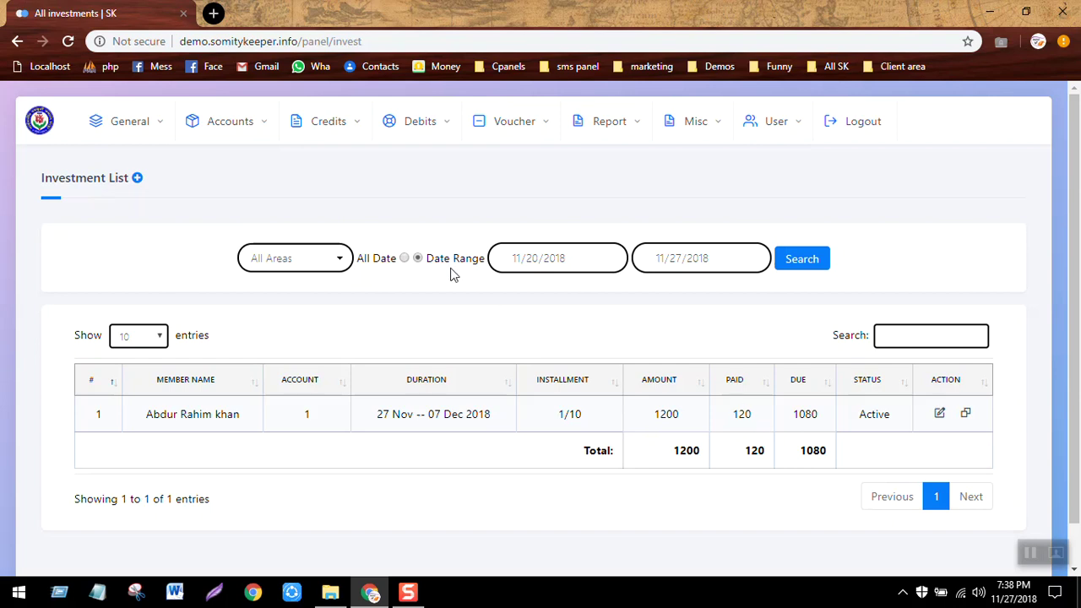
# View the investment report with its 1080 closing total, close it, and return to the dashboard.
pyautogui.click(801, 260)
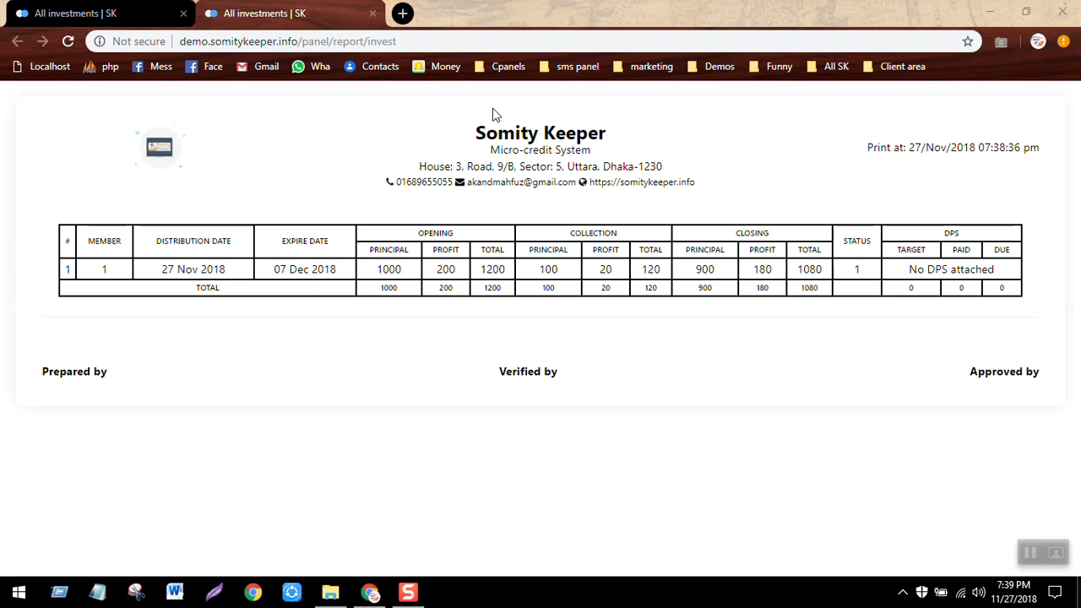
pyautogui.click(372, 14)
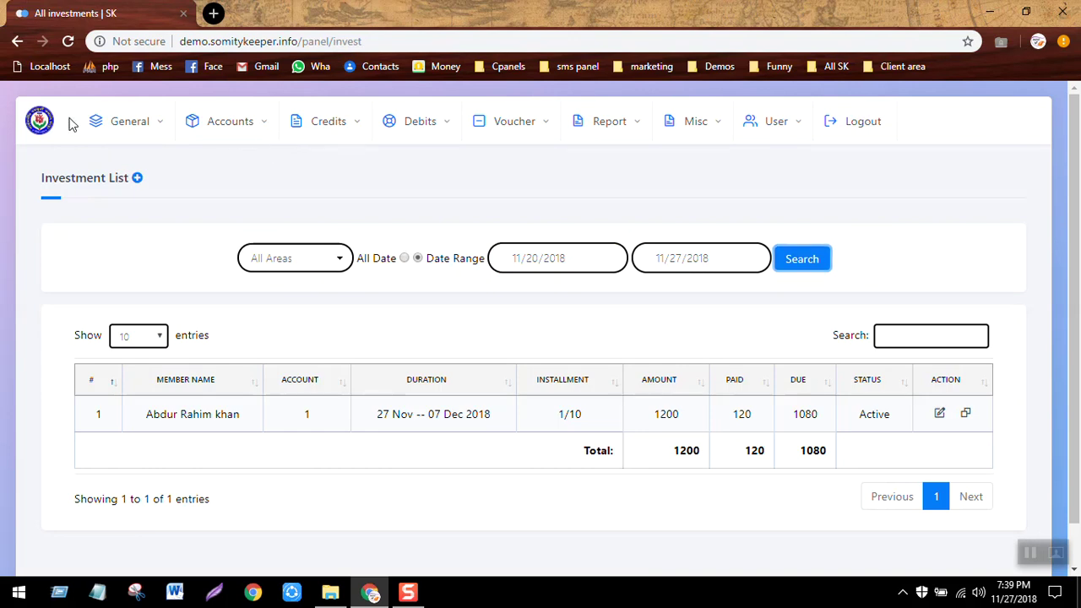
pyautogui.click(40, 121)
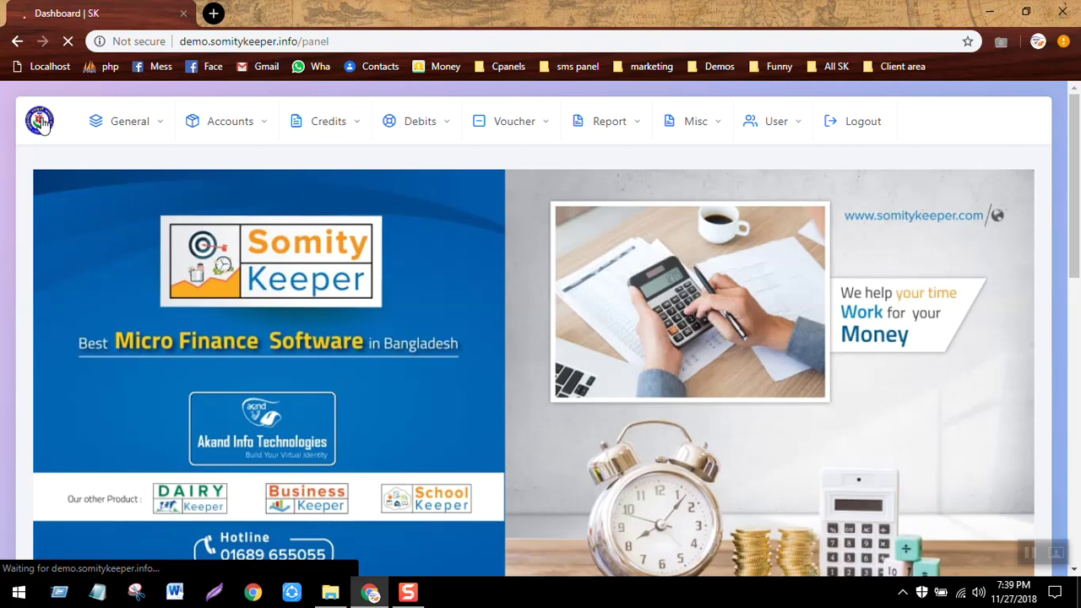
# Open the General Ledger and review its transactions, including the 120 installment pay.
pyautogui.click(605, 140)
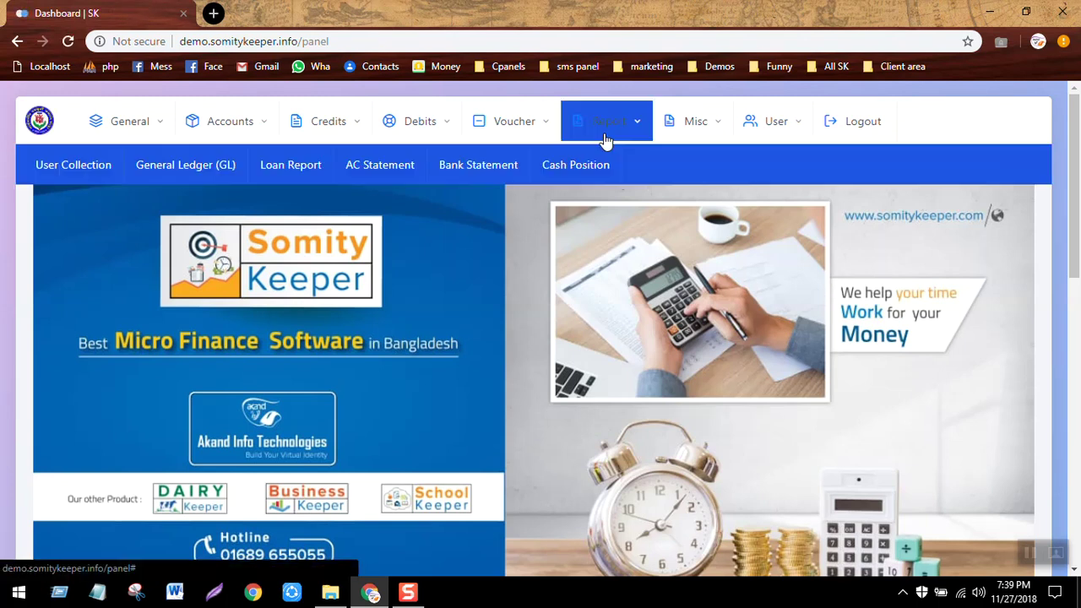
pyautogui.click(177, 166)
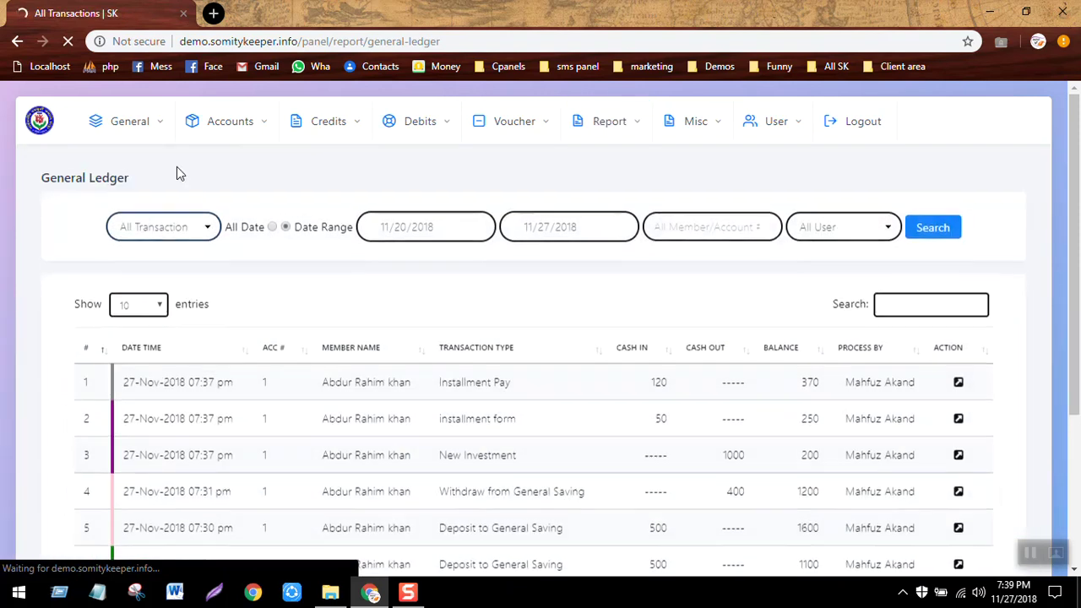
pyautogui.scroll(-2, 541, 338)
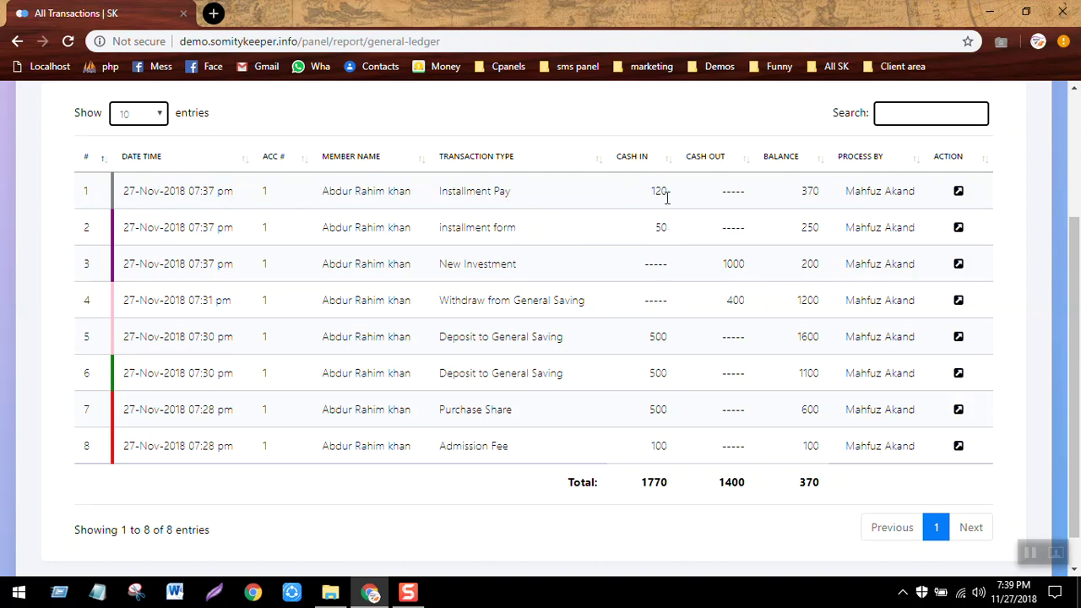
pyautogui.scroll(3, 486, 262)
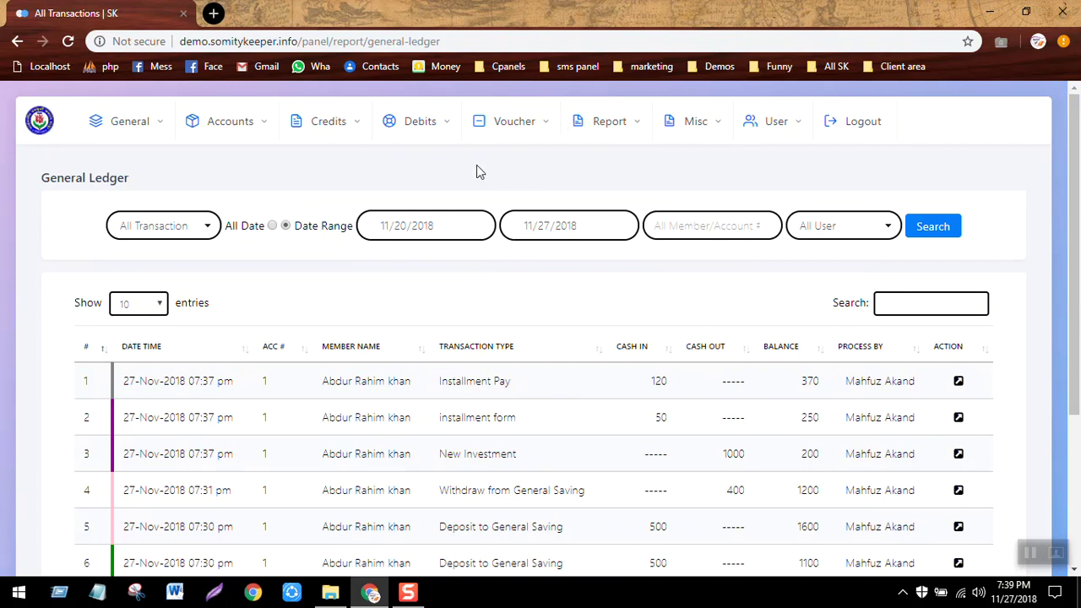
pyautogui.click(228, 133)
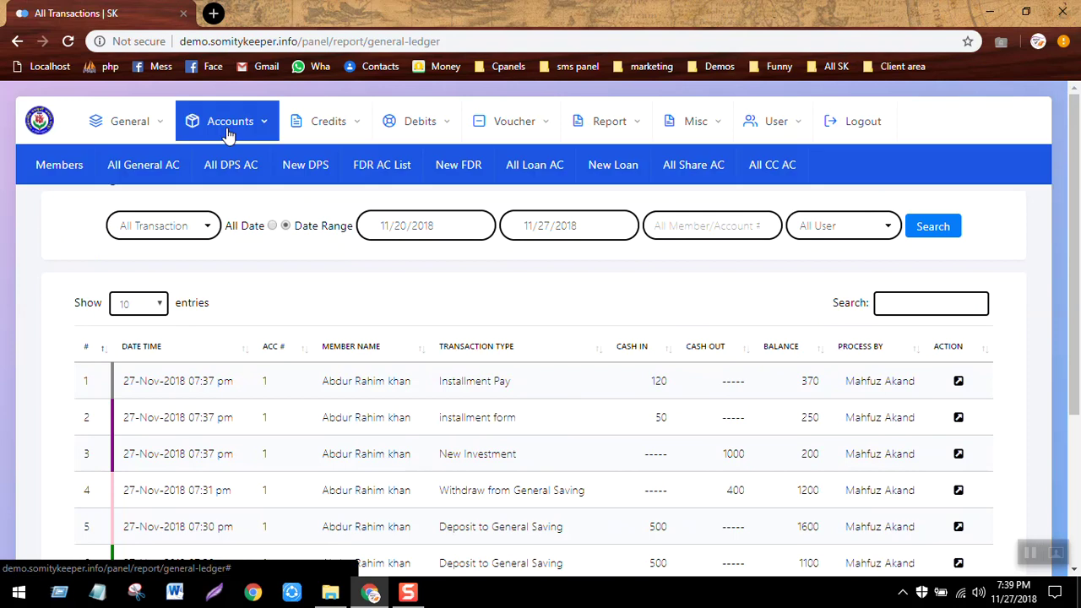
# Go to the FDR Scheme list under General and start a new scheme.
pyautogui.click(382, 165)
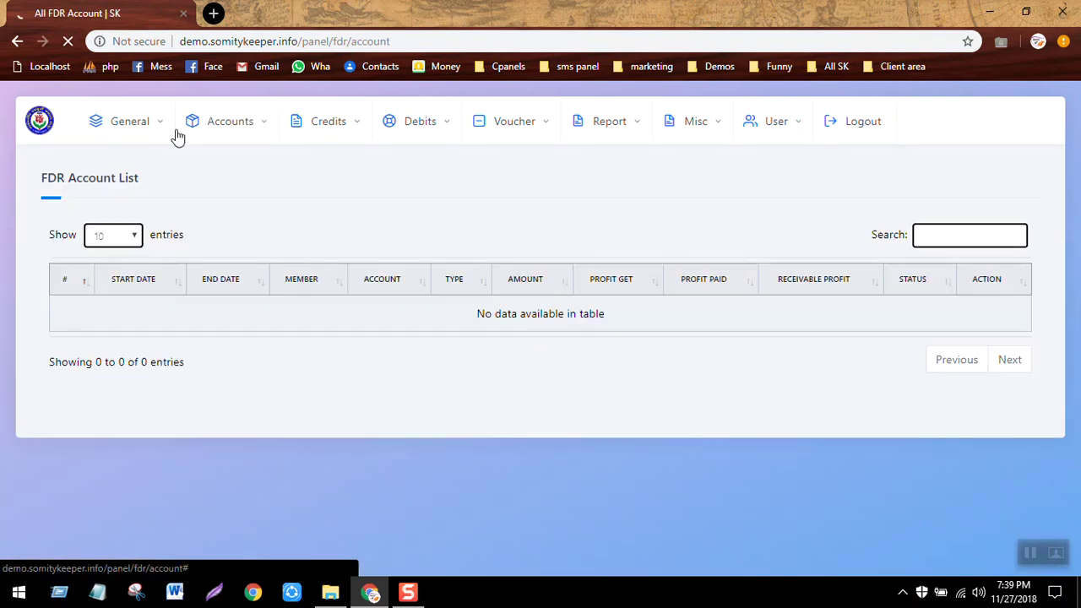
pyautogui.click(131, 126)
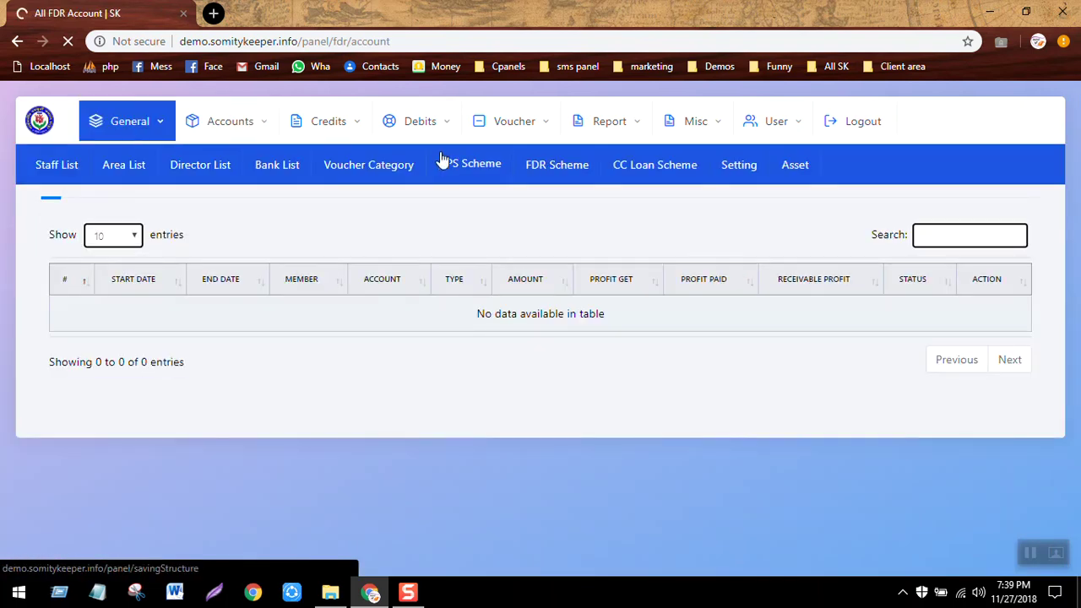
pyautogui.click(572, 169)
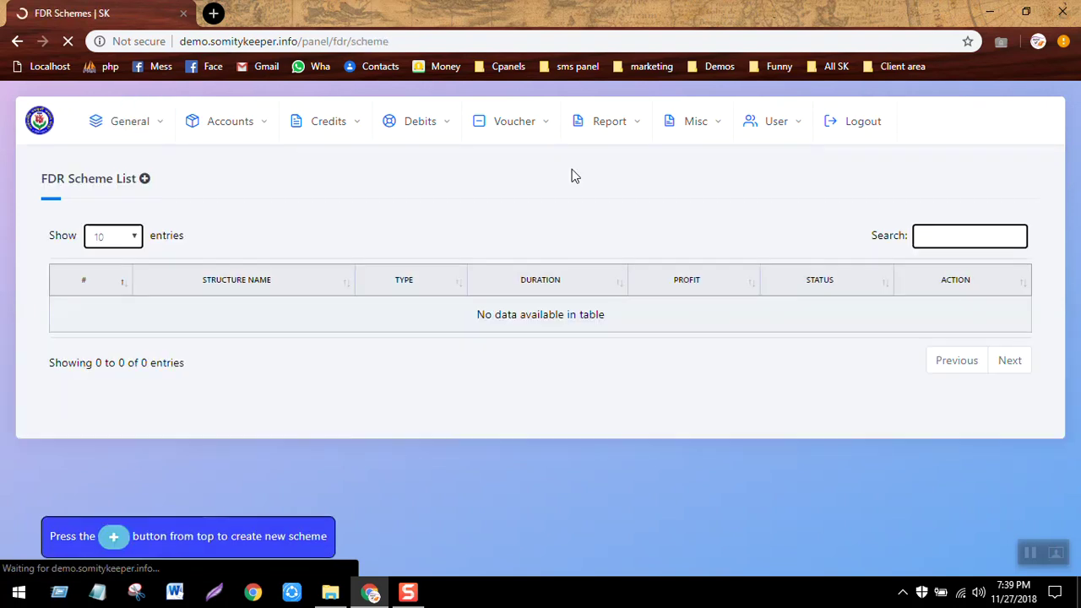
pyautogui.click(146, 182)
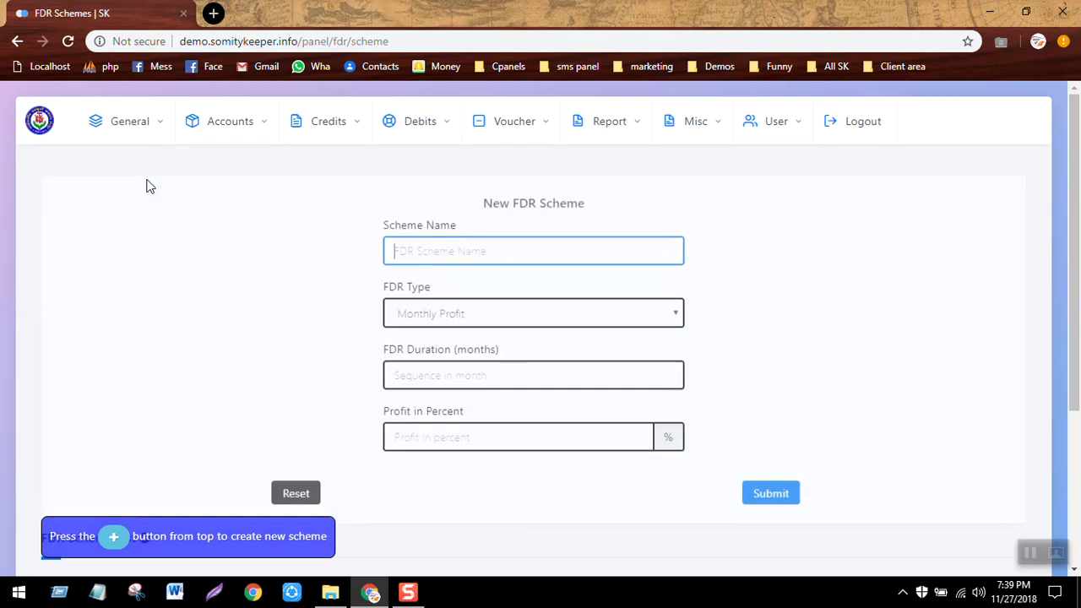
# Name the scheme Monthly Prime 10% with Monthly Profit as its FDR type.
pyautogui.click(451, 244)
pyautogui.write('Mon')
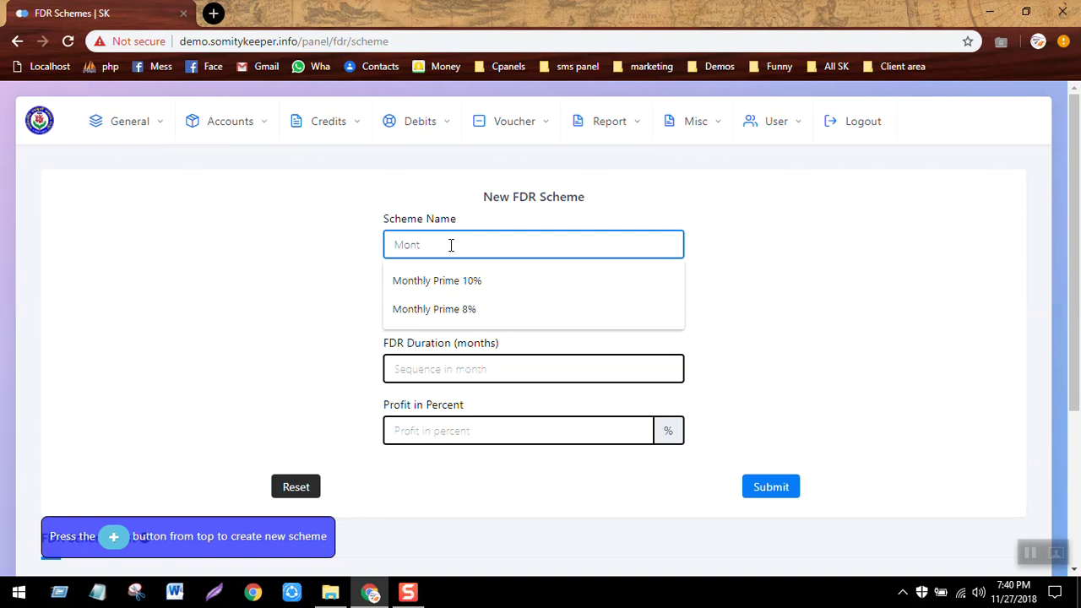
pyautogui.write('t')
pyautogui.press('Down')
pyautogui.press('Return')
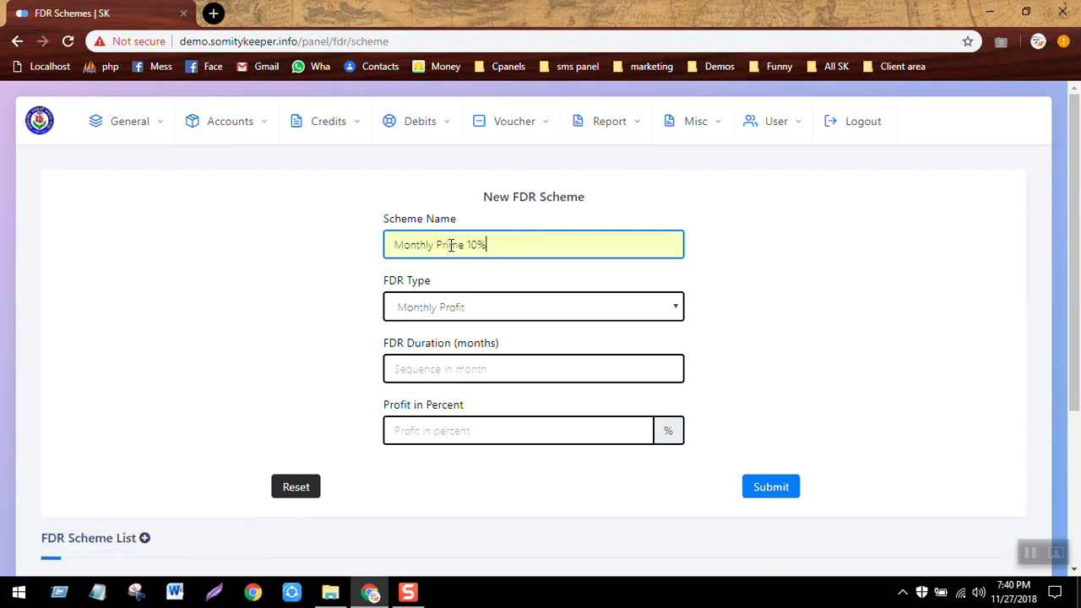
pyautogui.click(469, 307)
pyautogui.click(467, 307)
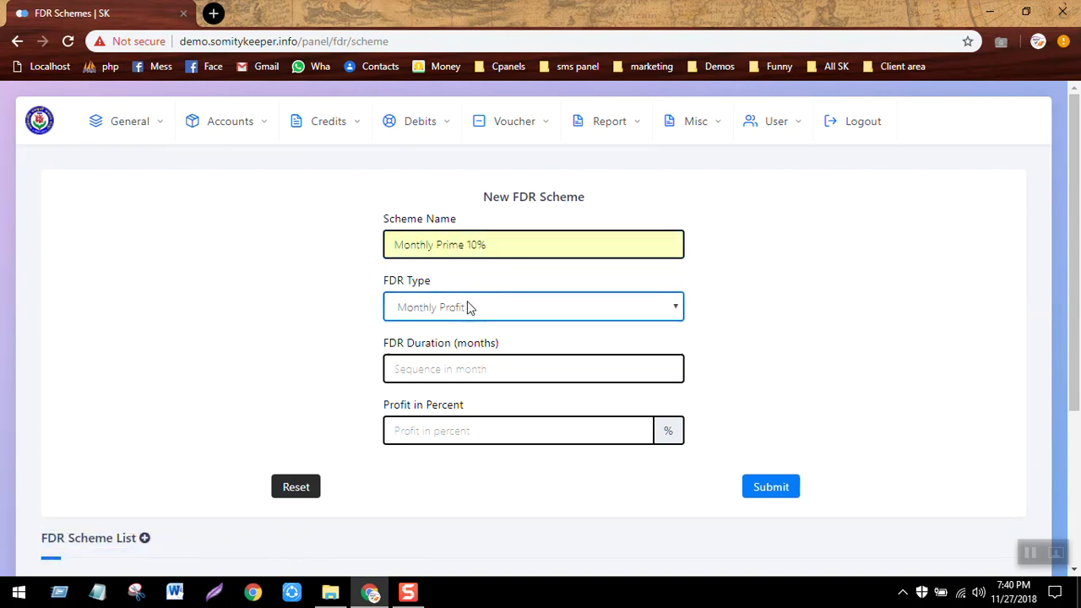
# Set a 12-month duration and 10% profit, then submit and confirm the scheme.
pyautogui.click(451, 374)
pyautogui.write('12')
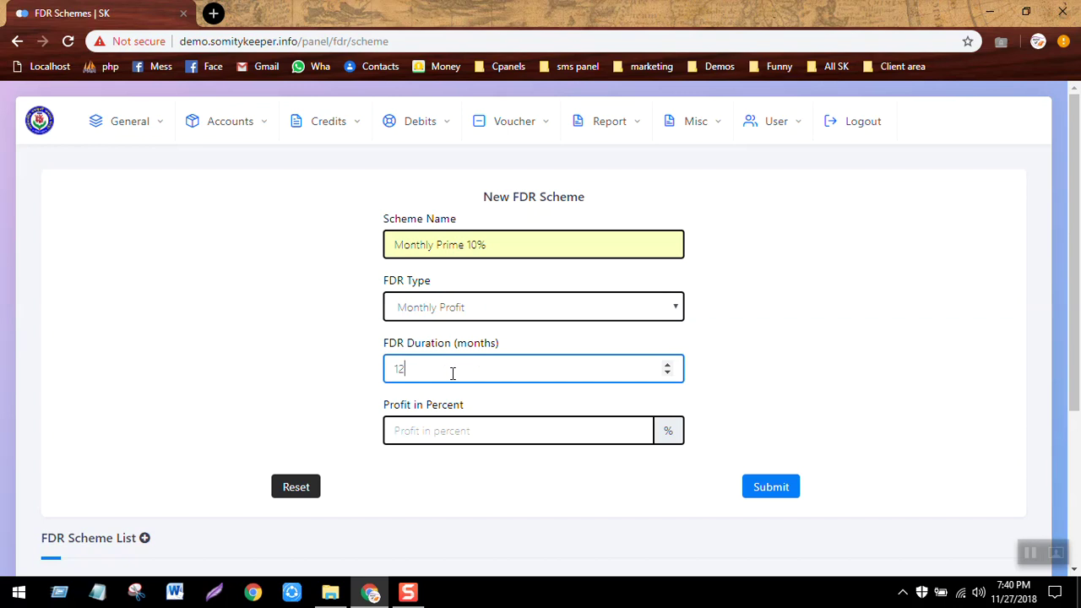
pyautogui.click(554, 435)
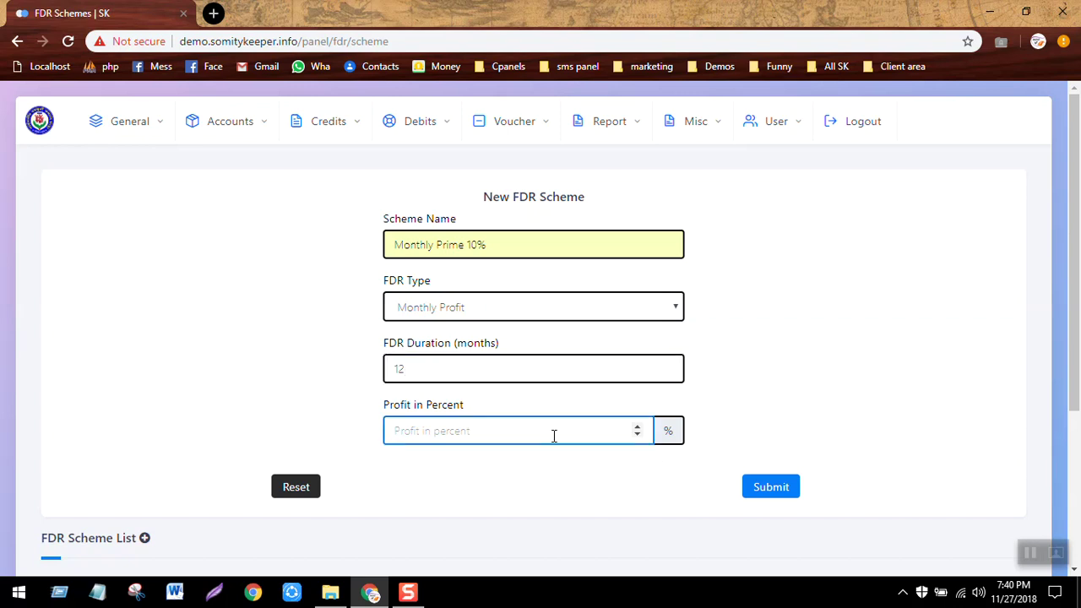
pyautogui.write('10')
pyautogui.click(802, 480)
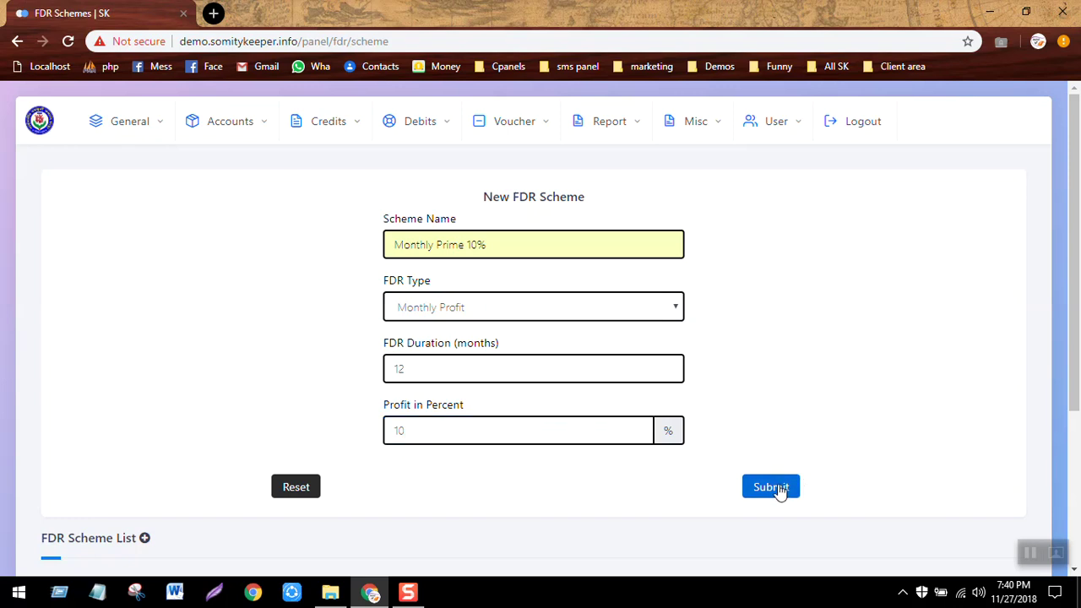
pyautogui.click(771, 488)
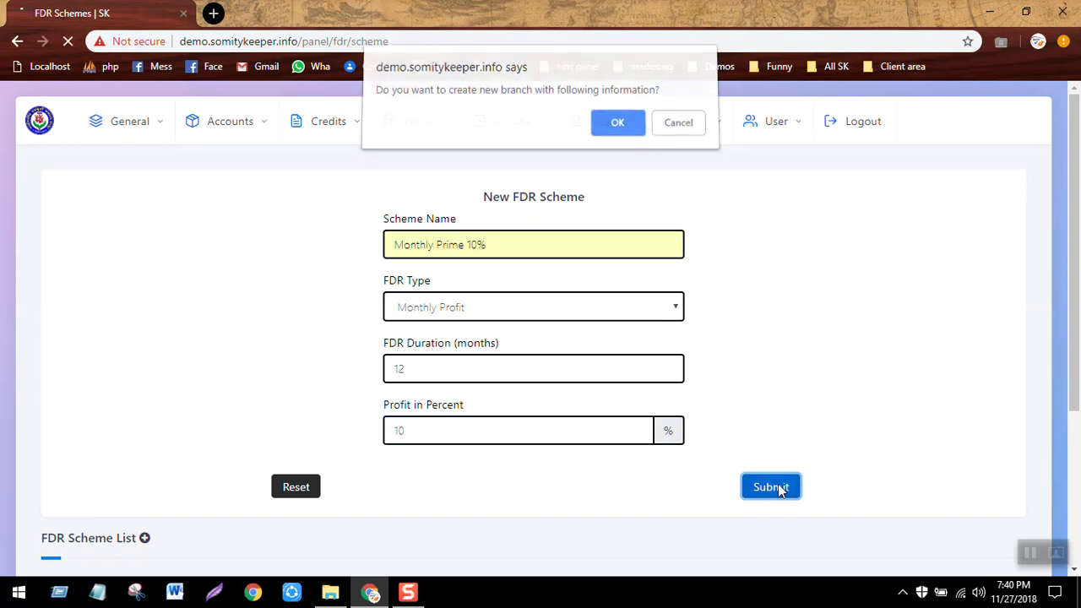
pyautogui.press('Return')
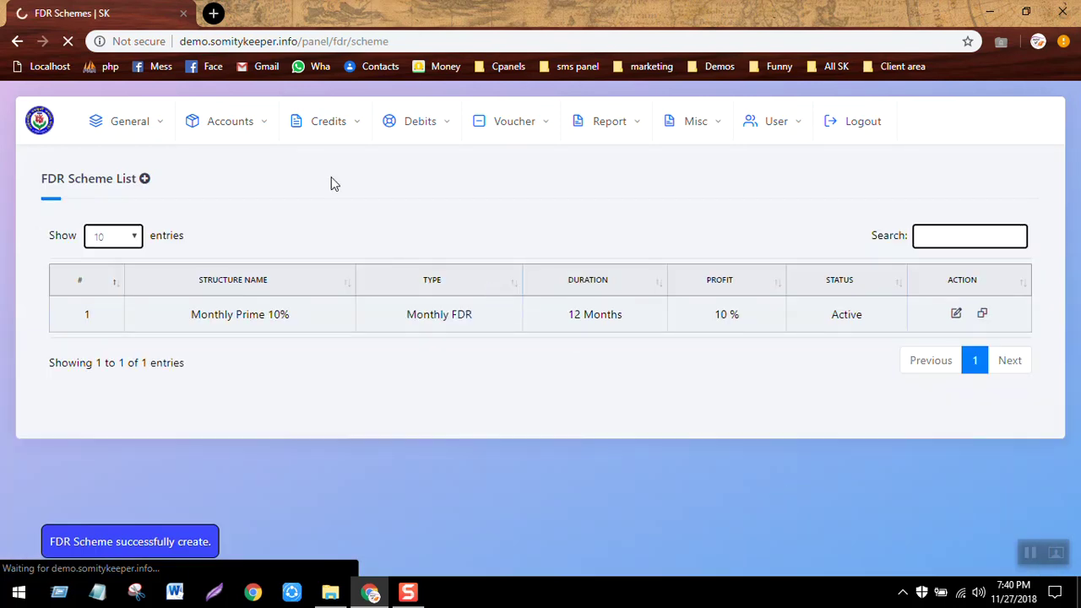
# Start a new FDR with the Monthly Prime 10% scheme for member account 1.
pyautogui.click(250, 129)
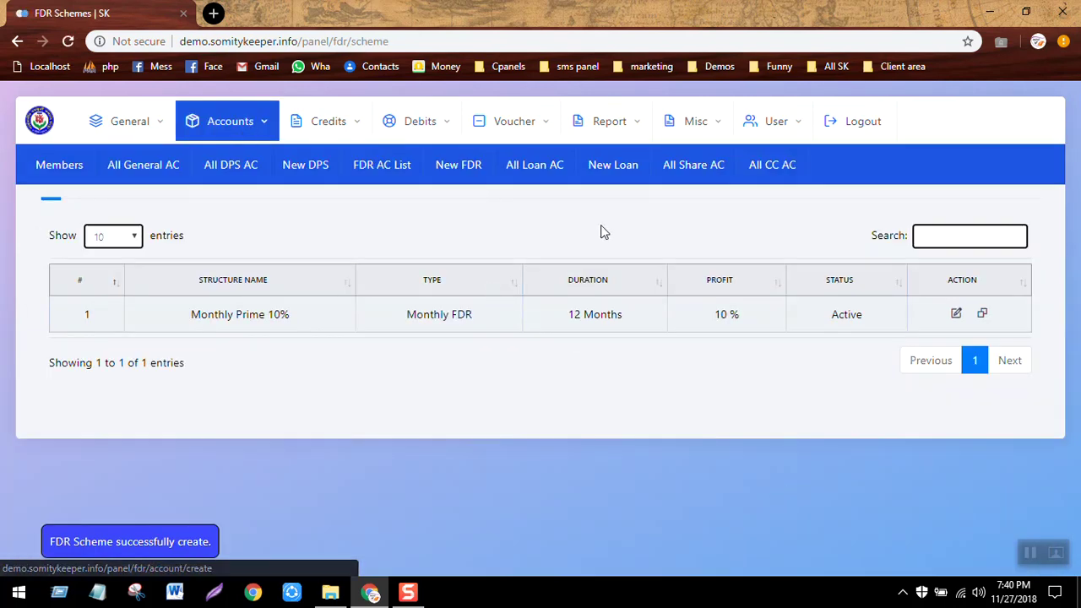
pyautogui.click(457, 164)
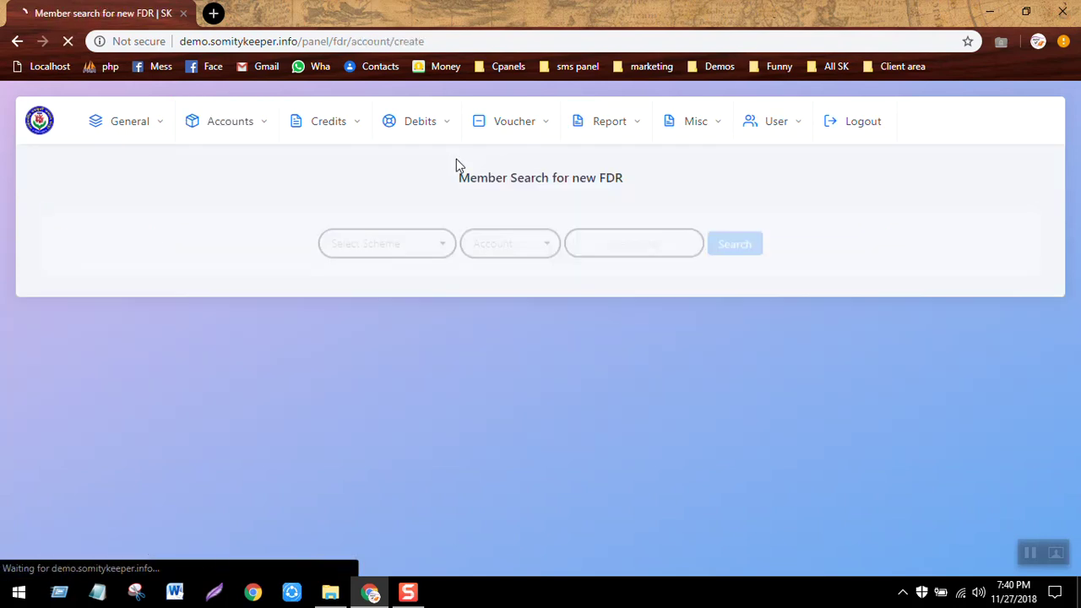
pyautogui.click(392, 230)
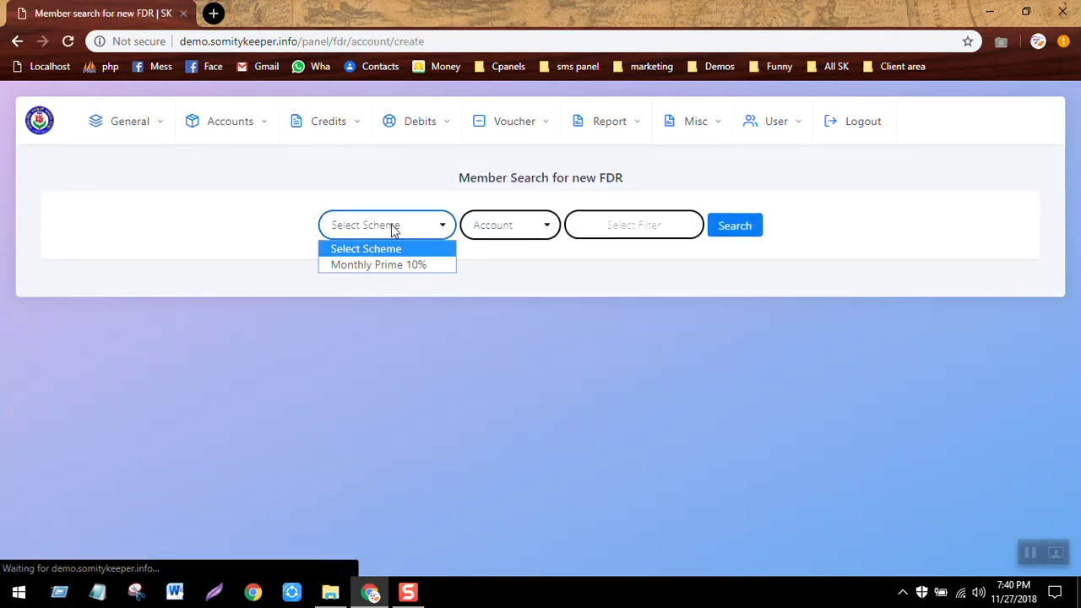
pyautogui.click(413, 270)
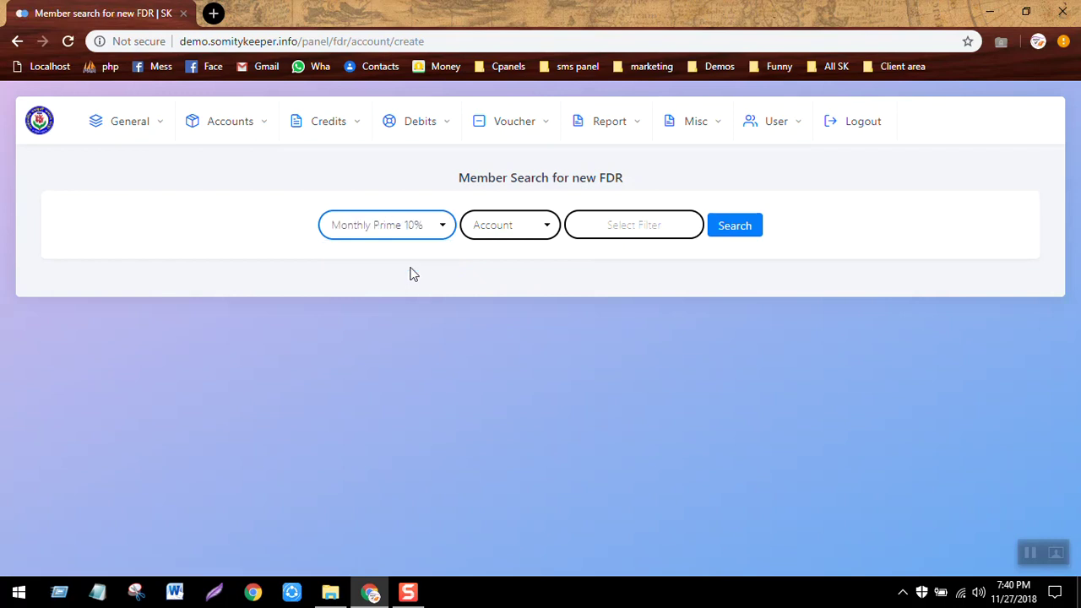
pyautogui.click(633, 226)
pyautogui.write('1')
pyautogui.click(732, 231)
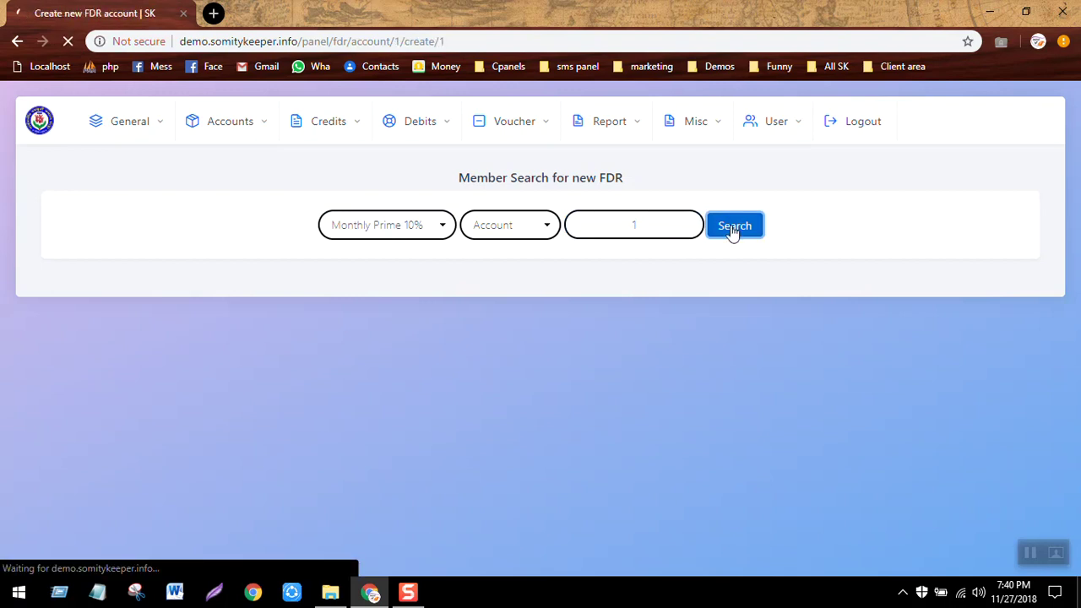
pyautogui.scroll(-1, 733, 233)
pyautogui.scroll(-2, 732, 234)
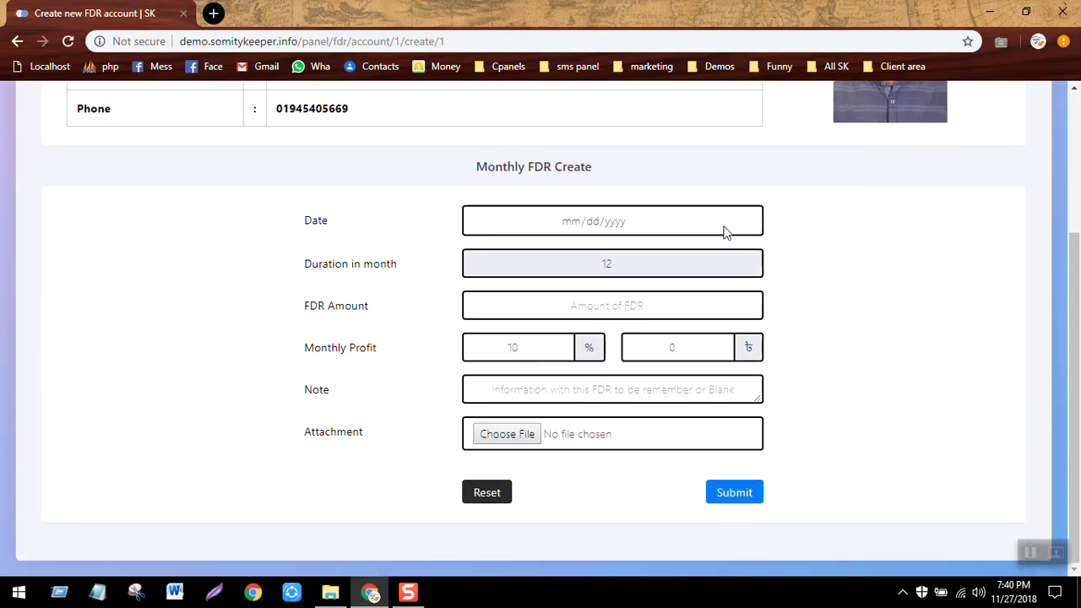
pyautogui.click(623, 261)
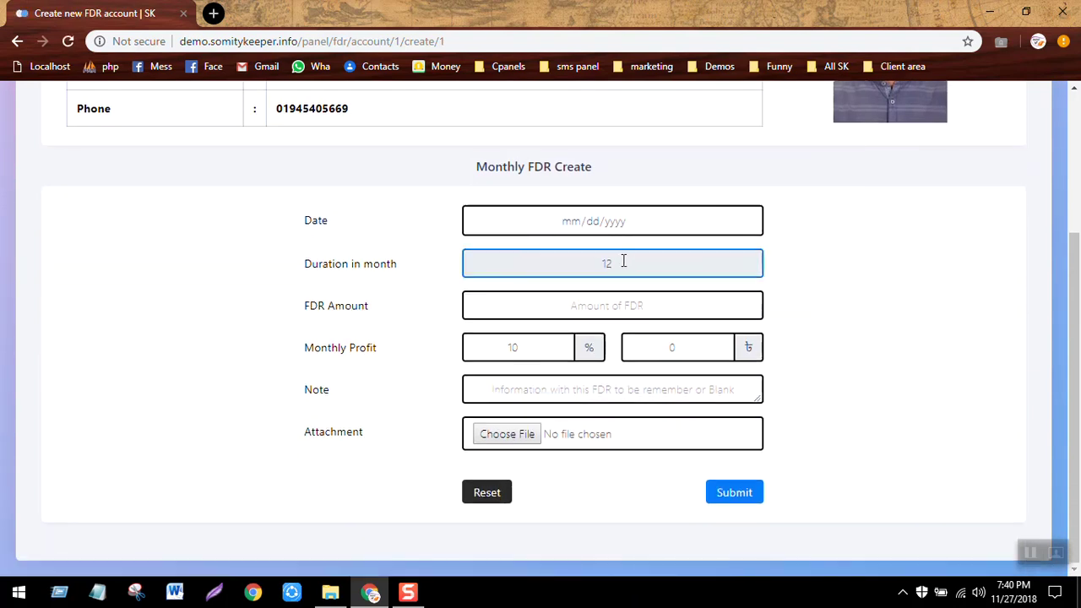
# Enter an FDR amount of 100000 and a 2.5% monthly profit rate.
pyautogui.click(612, 302)
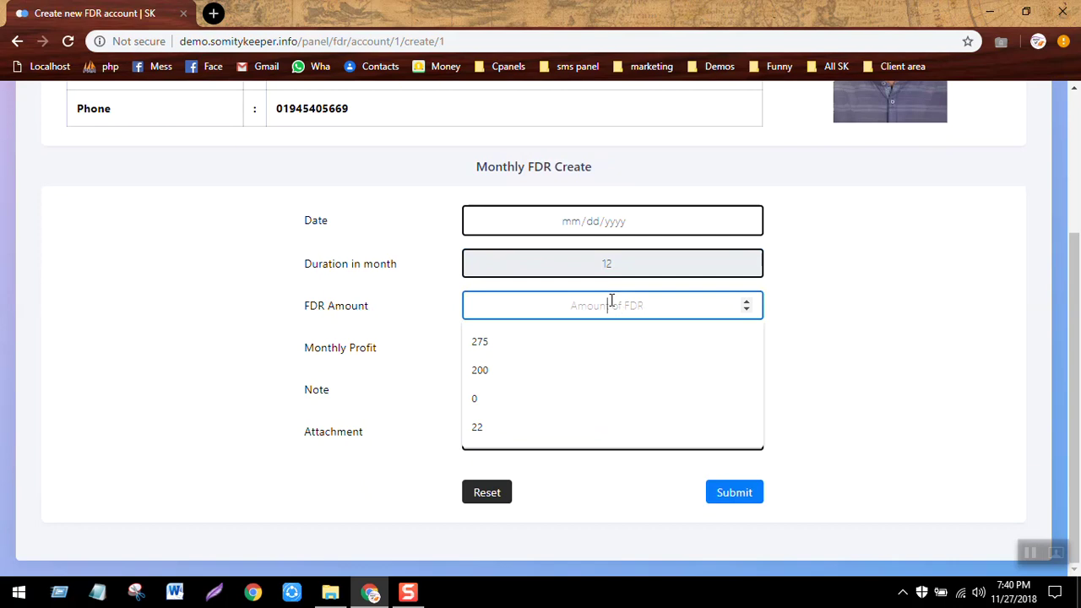
pyautogui.write('100000')
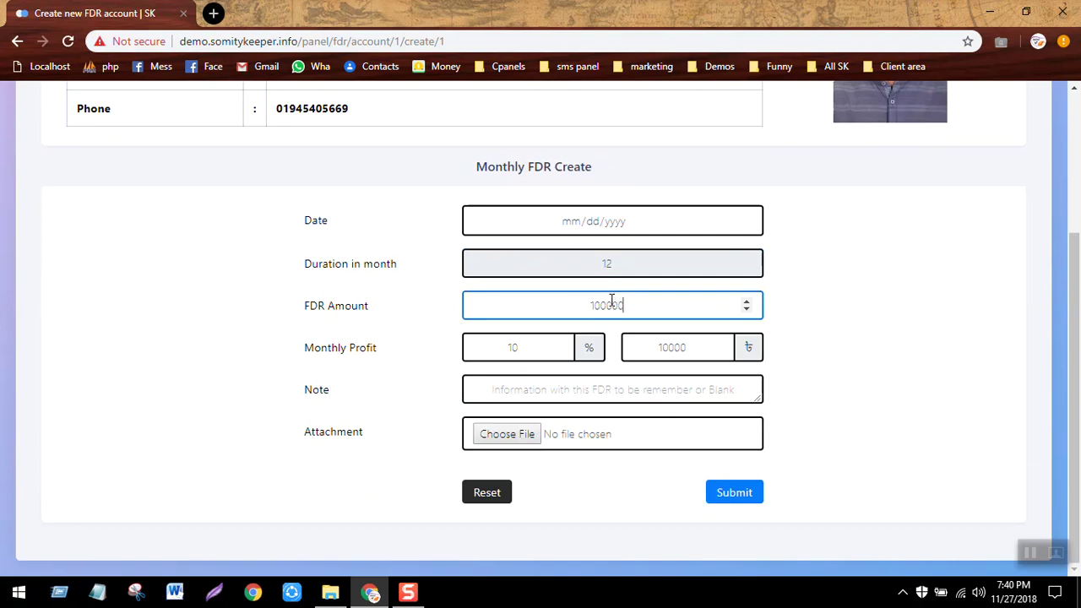
pyautogui.click(815, 317)
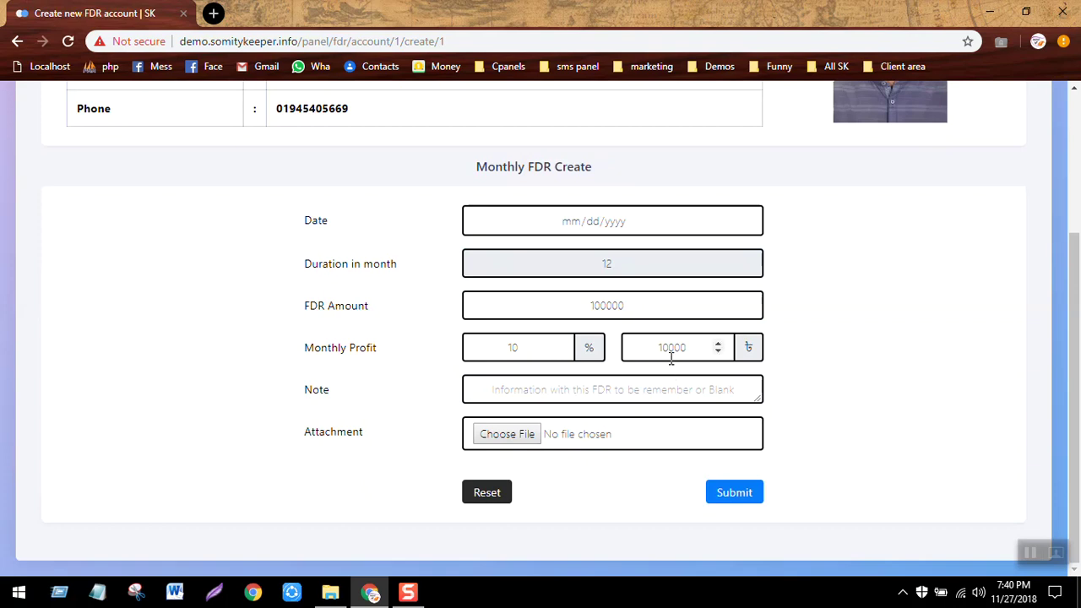
pyautogui.click(528, 351)
pyautogui.press('BackSpace')
pyautogui.press('BackSpace')
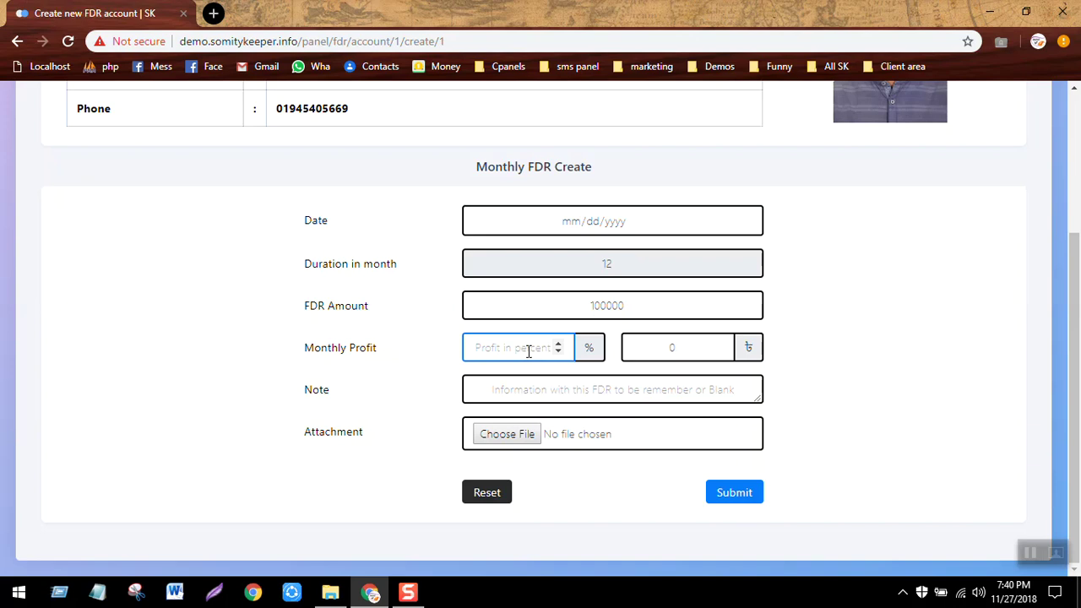
pyautogui.write('2.5')
pyautogui.click(845, 335)
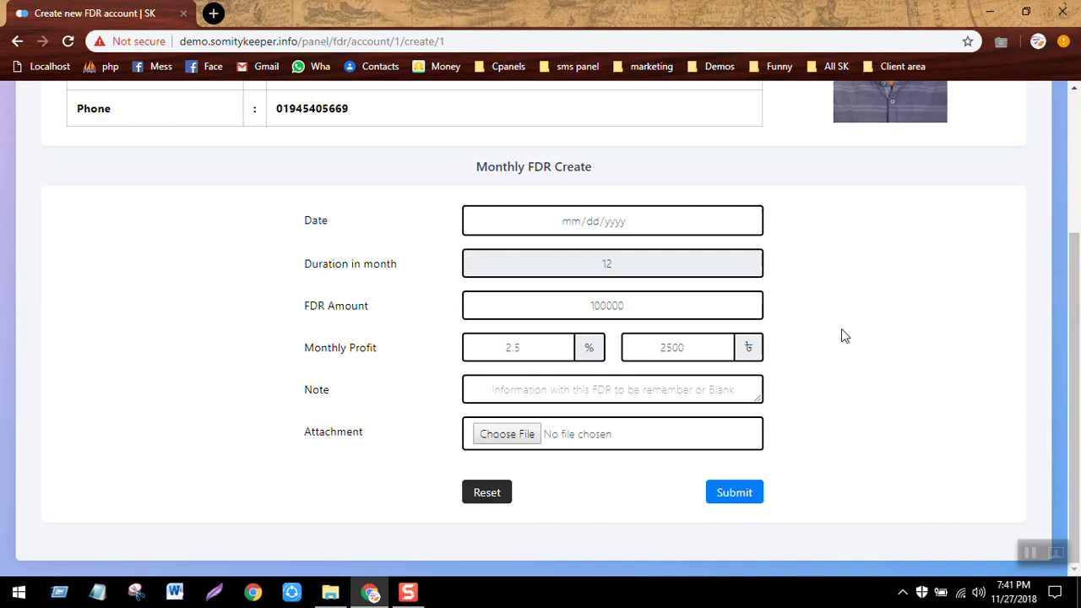
# Correct the monthly profit to 3%, then submit and confirm the FDR account.
pyautogui.click(611, 378)
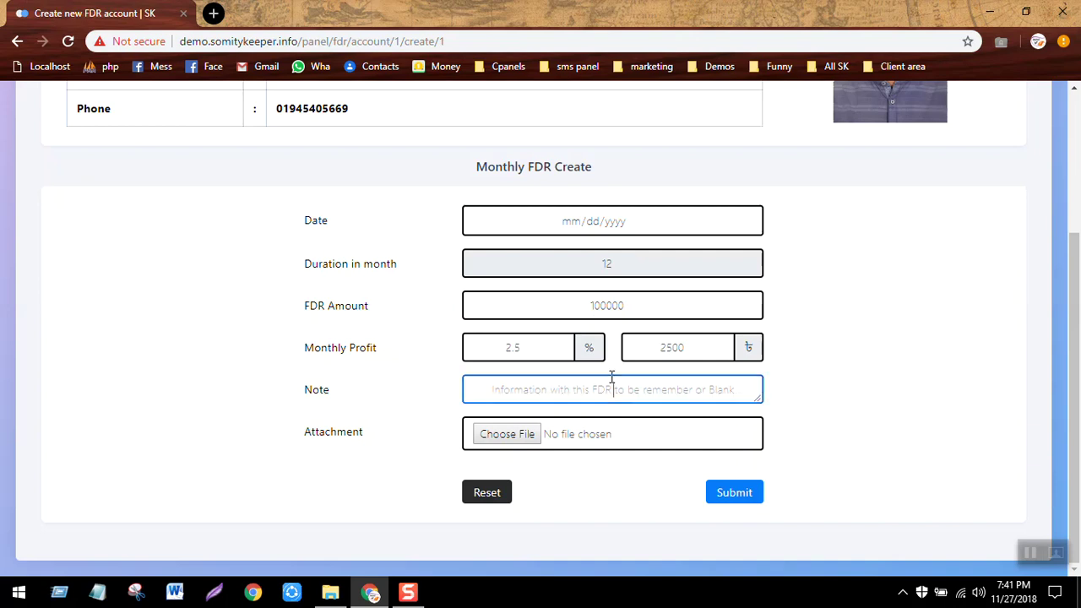
pyautogui.click(748, 495)
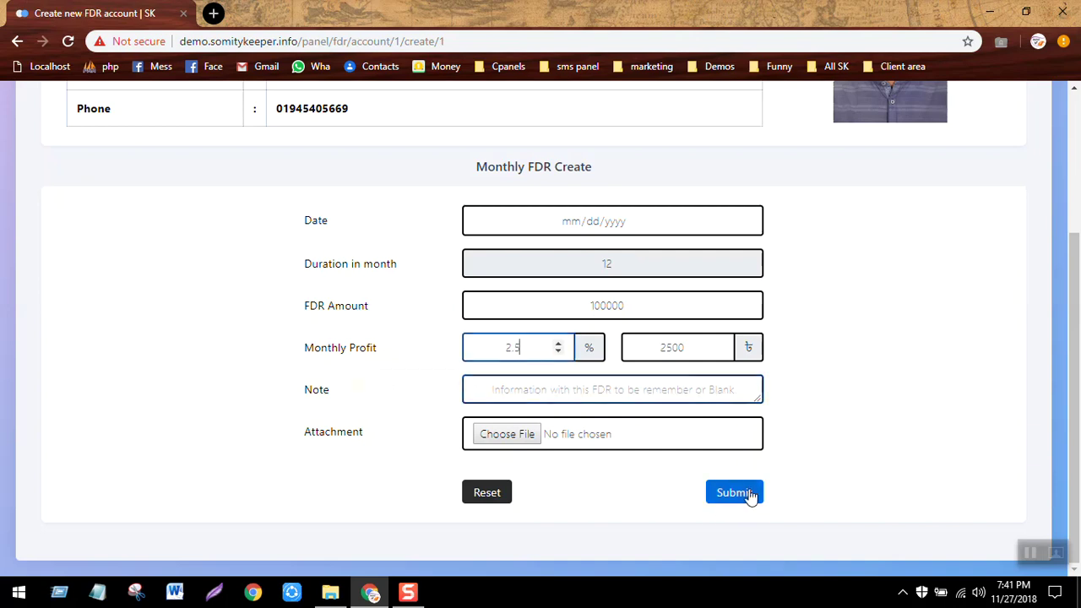
pyautogui.click(750, 496)
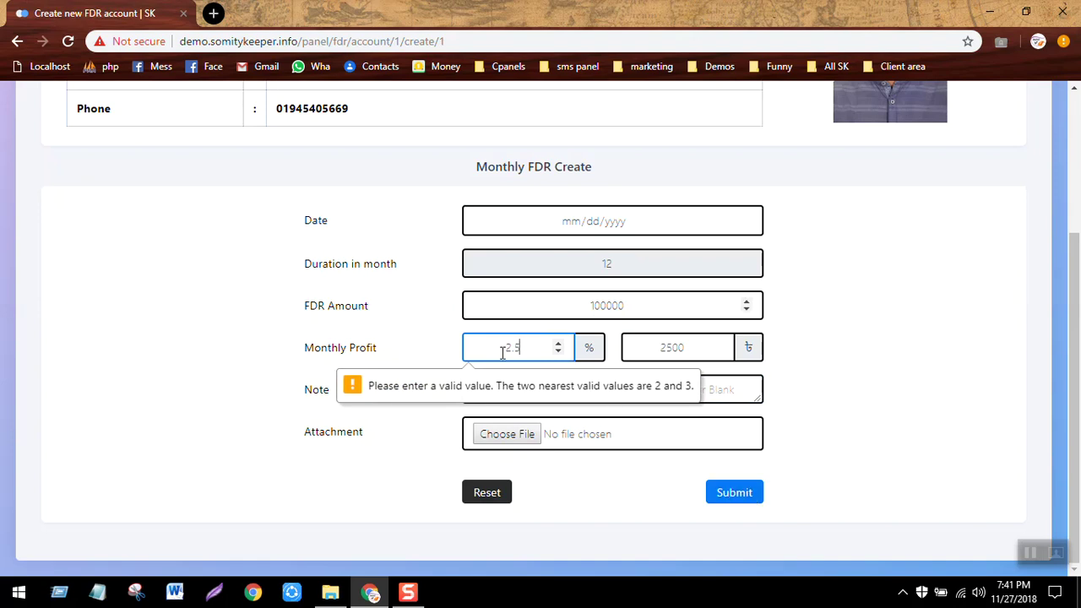
pyautogui.press('BackSpace')
pyautogui.press('BackSpace')
pyautogui.press('BackSpace')
pyautogui.write('3')
pyautogui.click(738, 505)
pyautogui.press('Return')
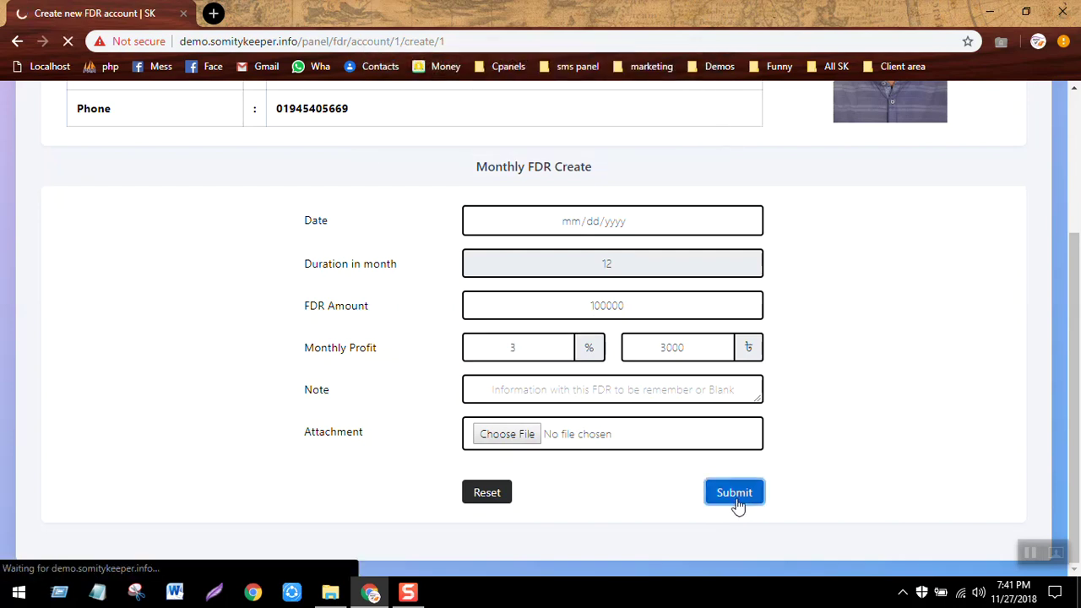
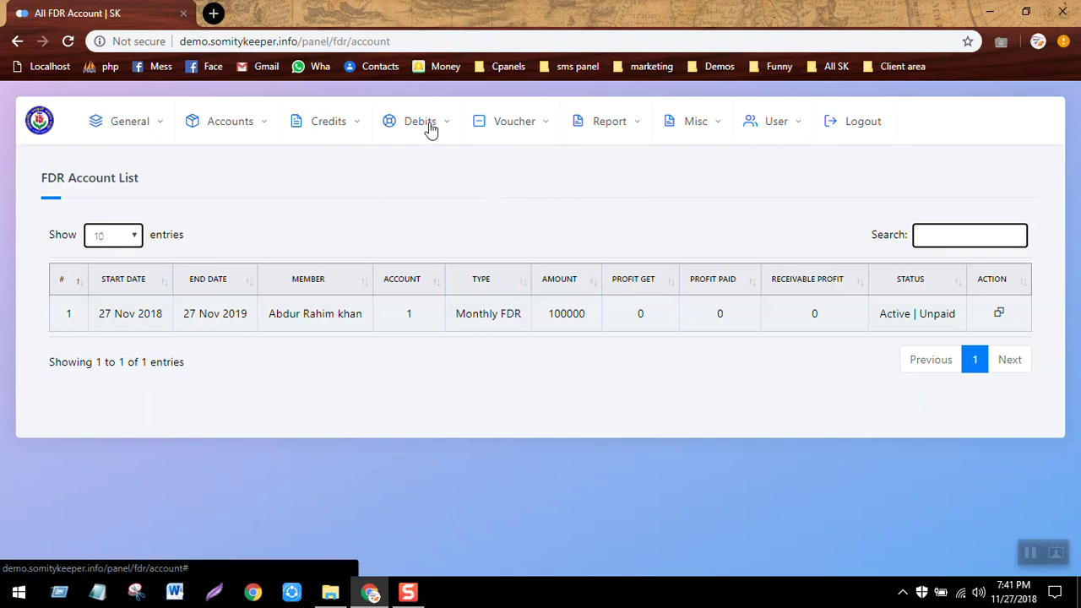
# Open Debits > FDR Profit Withdraw and search for account 1.
pyautogui.click(336, 127)
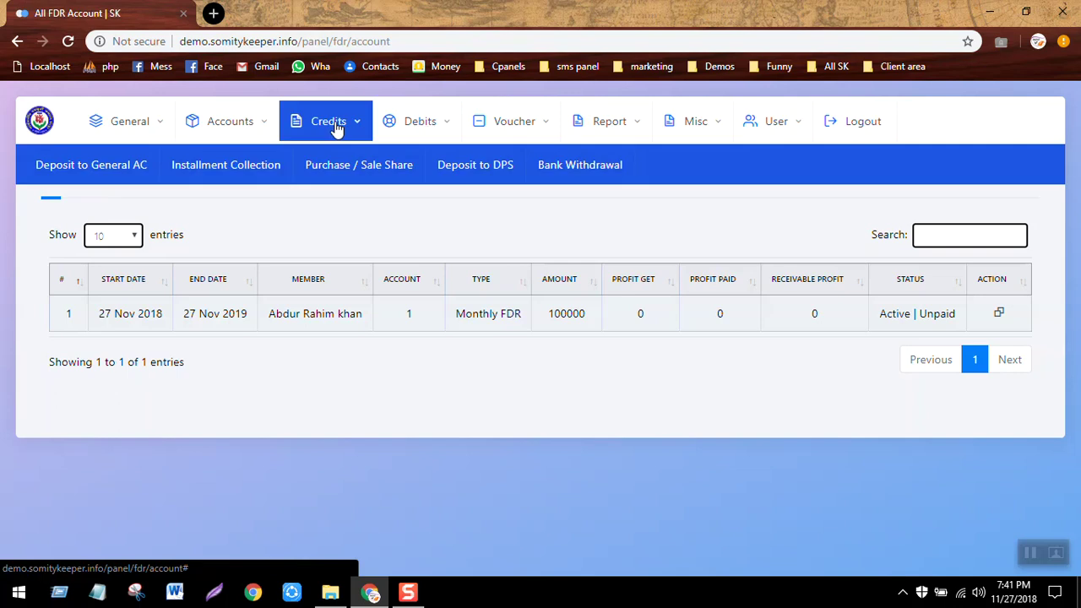
pyautogui.click(419, 120)
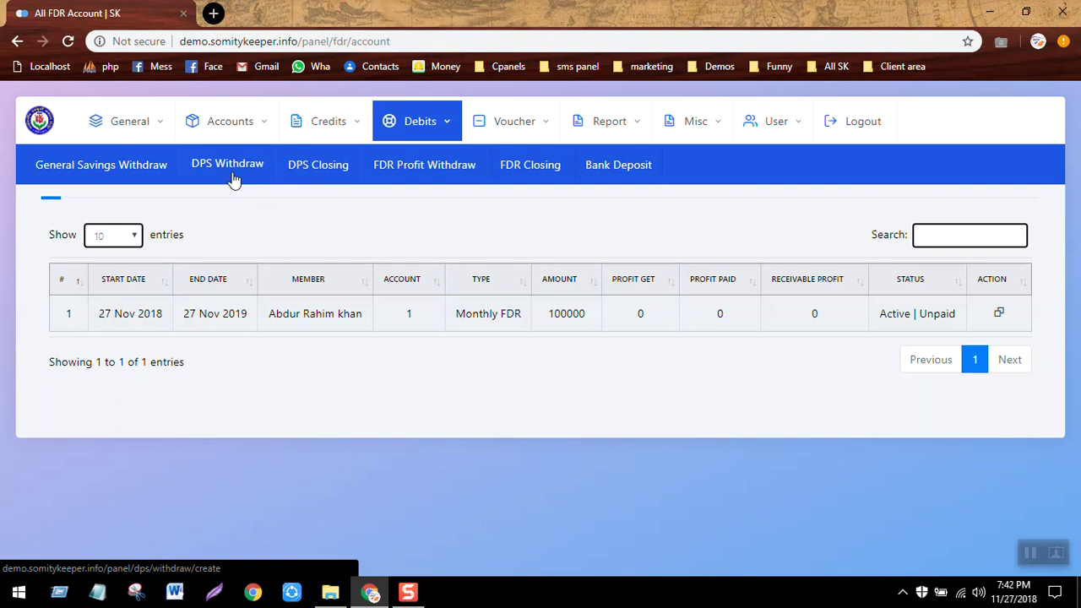
pyautogui.click(438, 166)
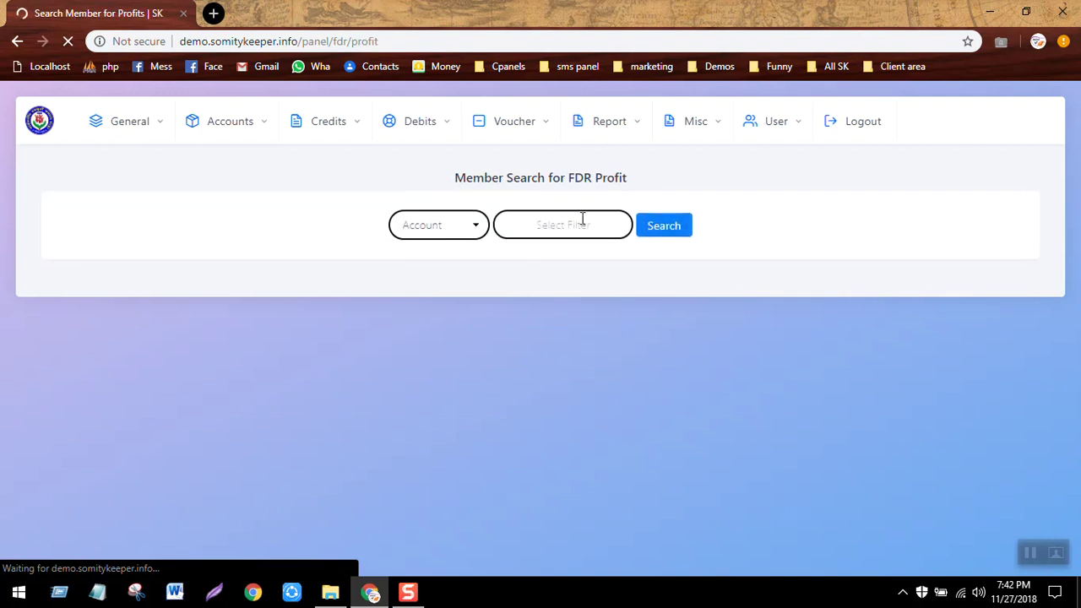
pyautogui.click(581, 219)
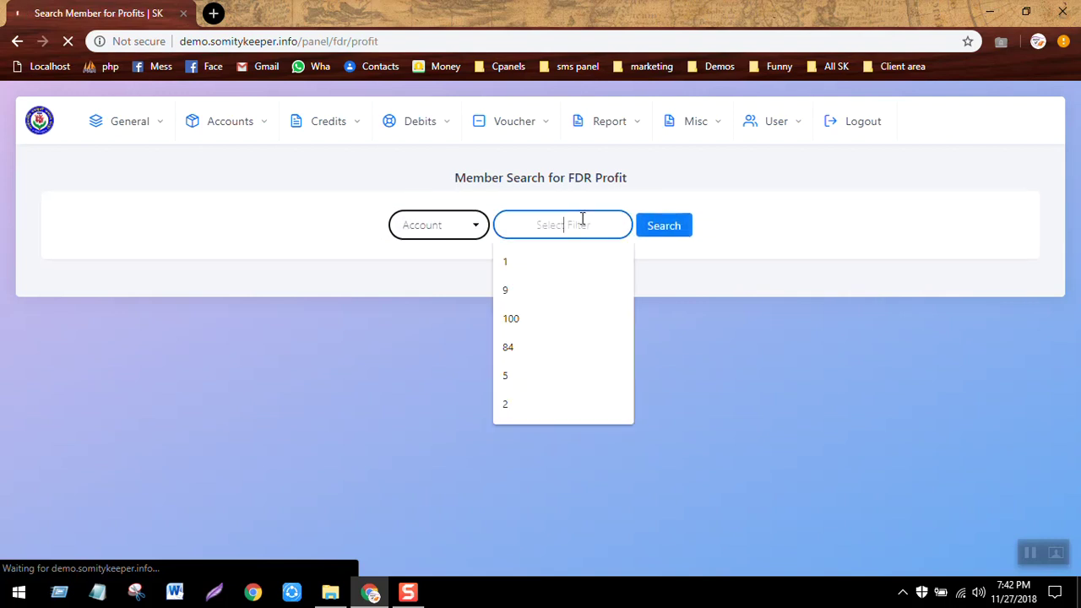
pyautogui.click(513, 256)
pyautogui.click(663, 228)
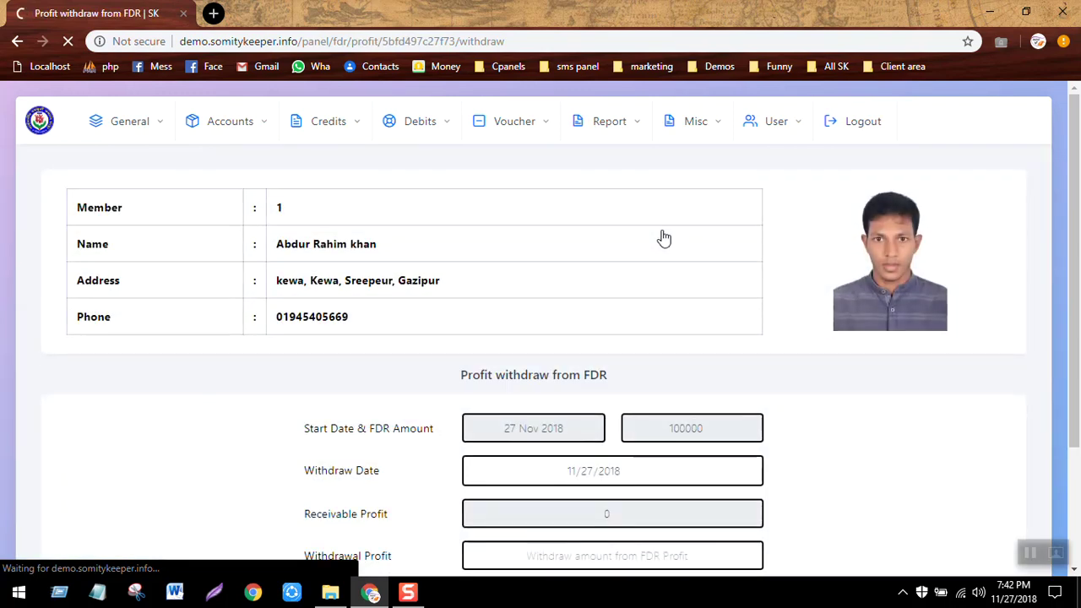
# Review the 100000 FDR from 27 Nov 2018, leaving the 0 receivable profit unwithdrawn.
pyautogui.scroll(-1, 663, 238)
pyautogui.scroll(-2, 664, 238)
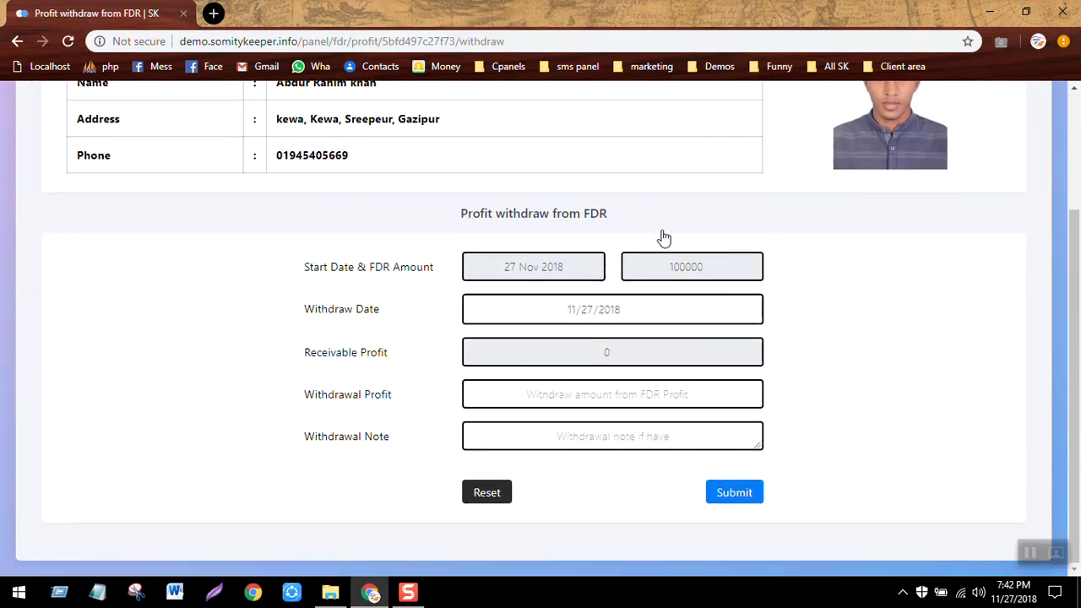
pyautogui.click(616, 353)
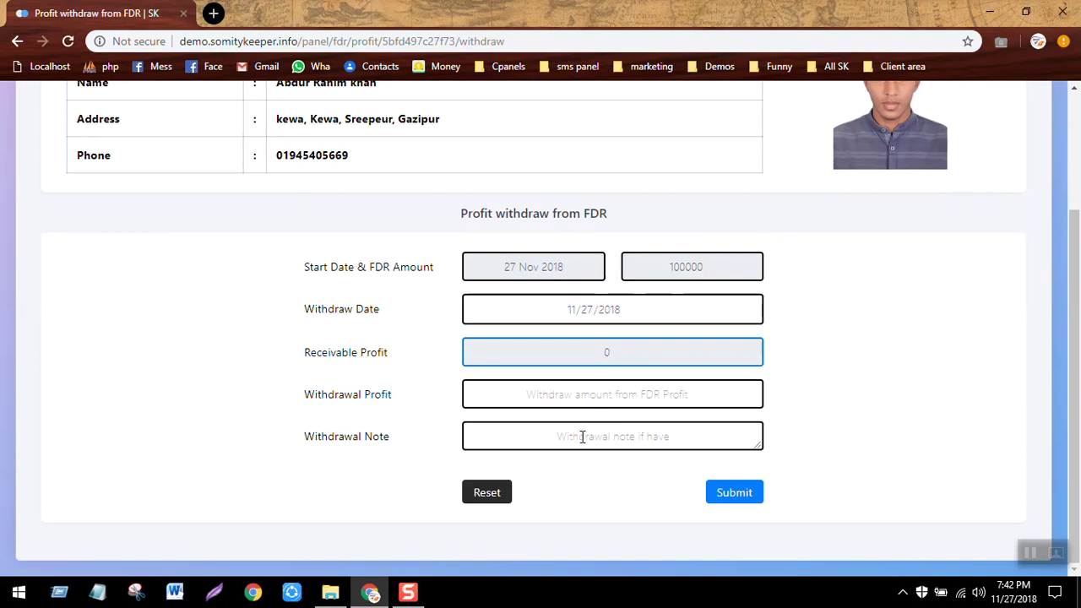
pyautogui.click(619, 395)
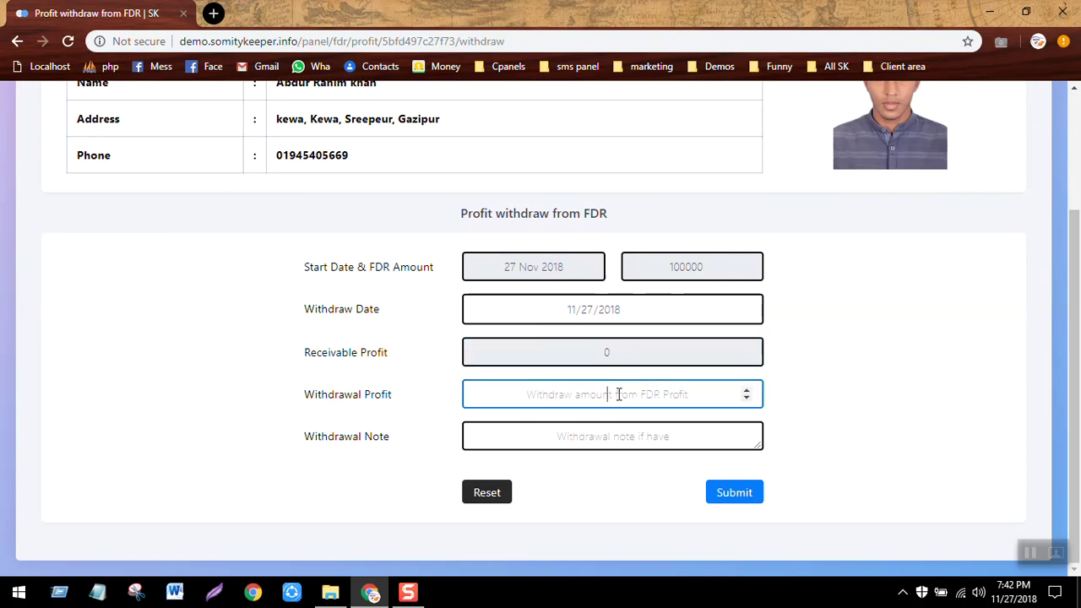
pyautogui.click(811, 437)
pyautogui.scroll(1, 809, 436)
pyautogui.scroll(3, 809, 435)
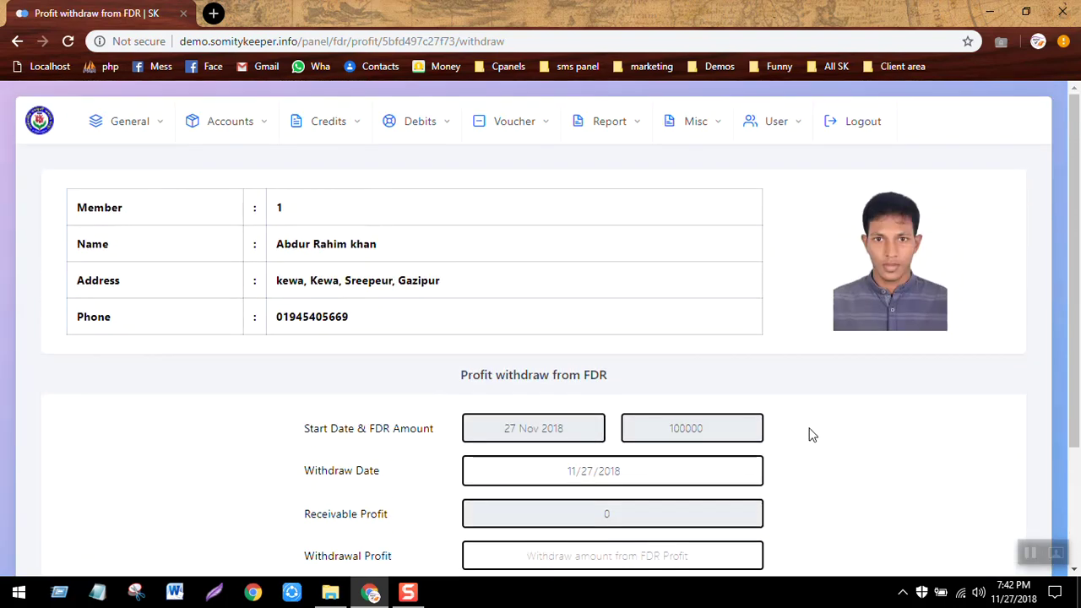
# View the General Ledger with the 100000 Create FDR entry, dismissing the Action Center.
pyautogui.click(616, 133)
pyautogui.click(200, 175)
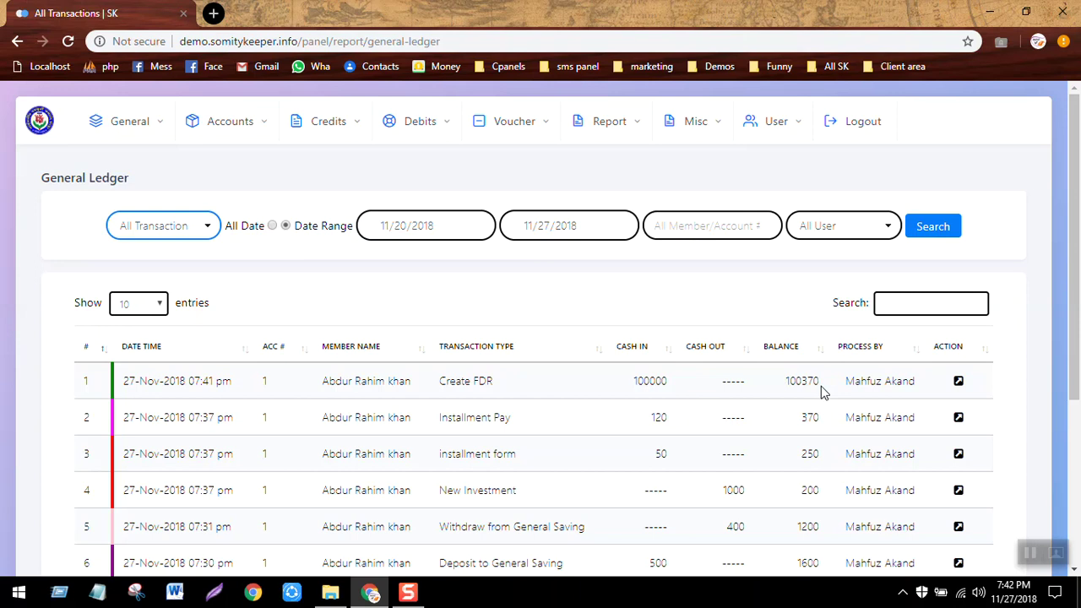
pyautogui.press('super+a')
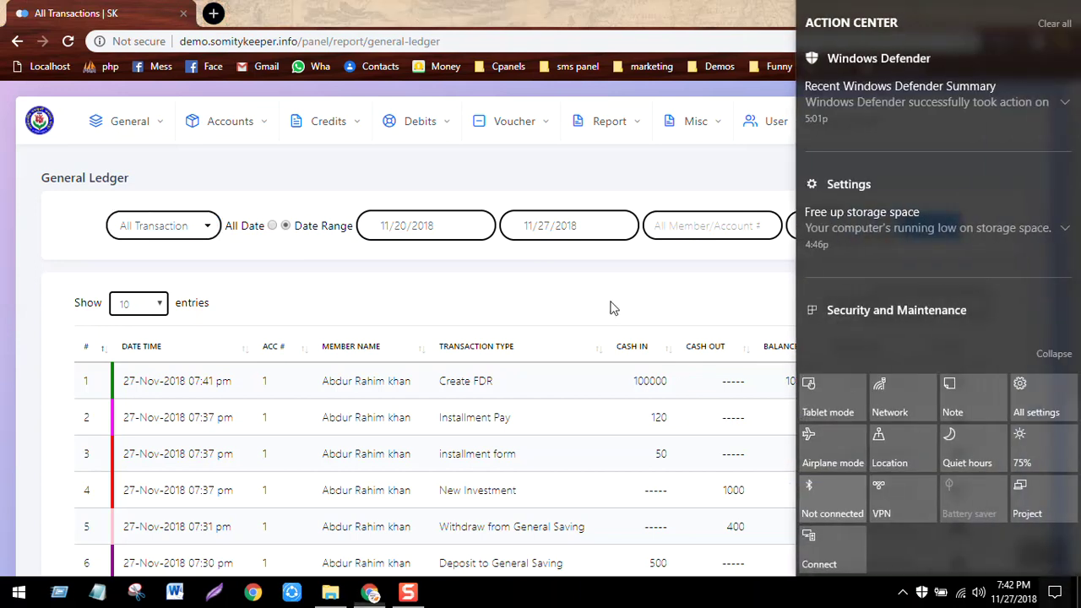
pyautogui.click(611, 307)
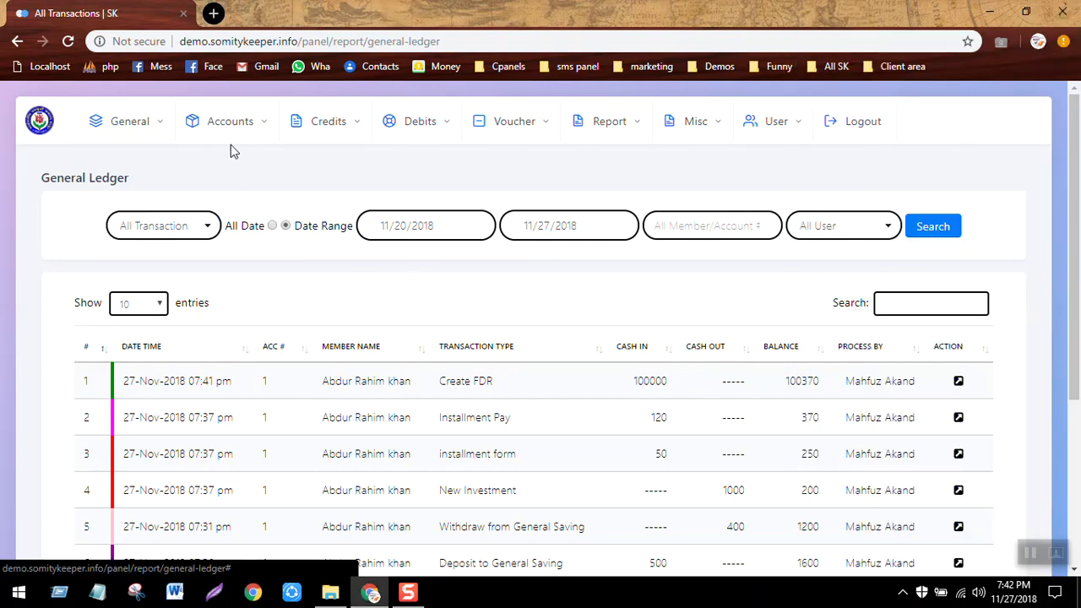
pyautogui.click(411, 128)
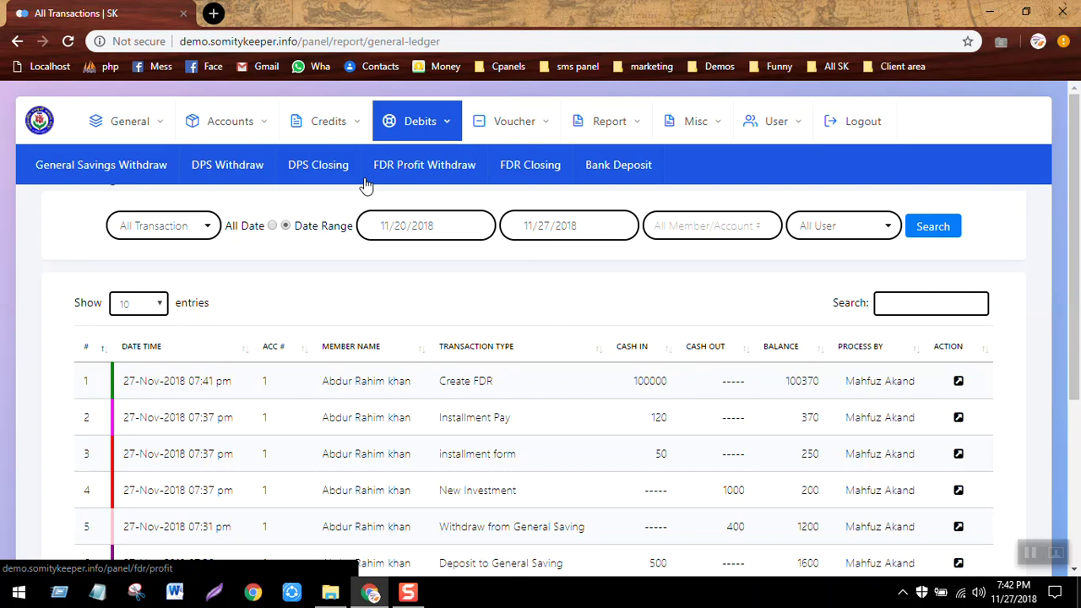
# Record a 50000 Bank Deposit into the UCB account and confirm the success message.
pyautogui.click(615, 169)
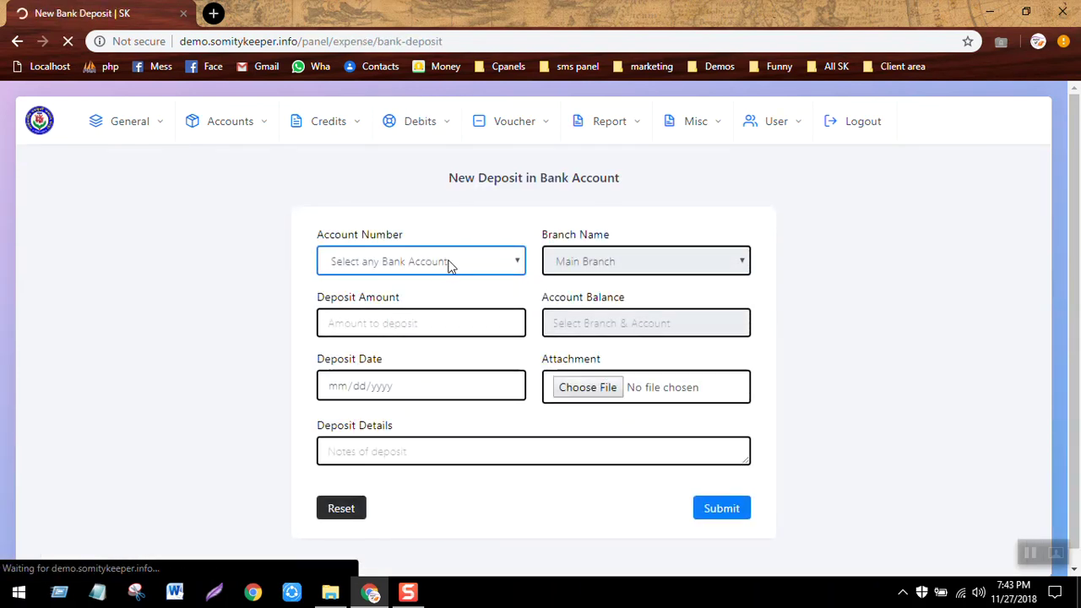
pyautogui.click(450, 266)
pyautogui.click(409, 300)
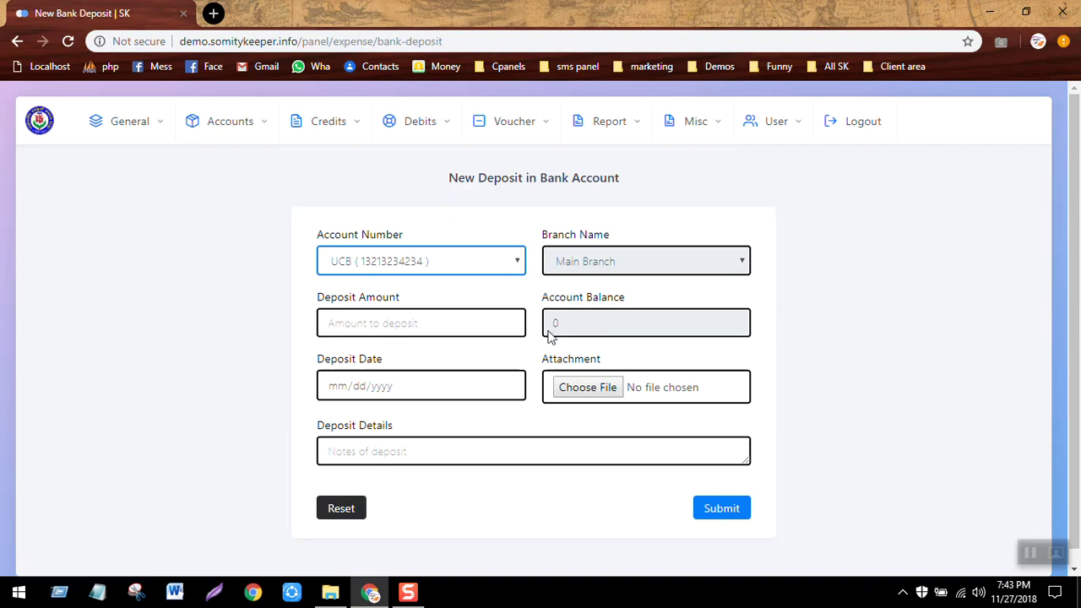
pyautogui.click(390, 319)
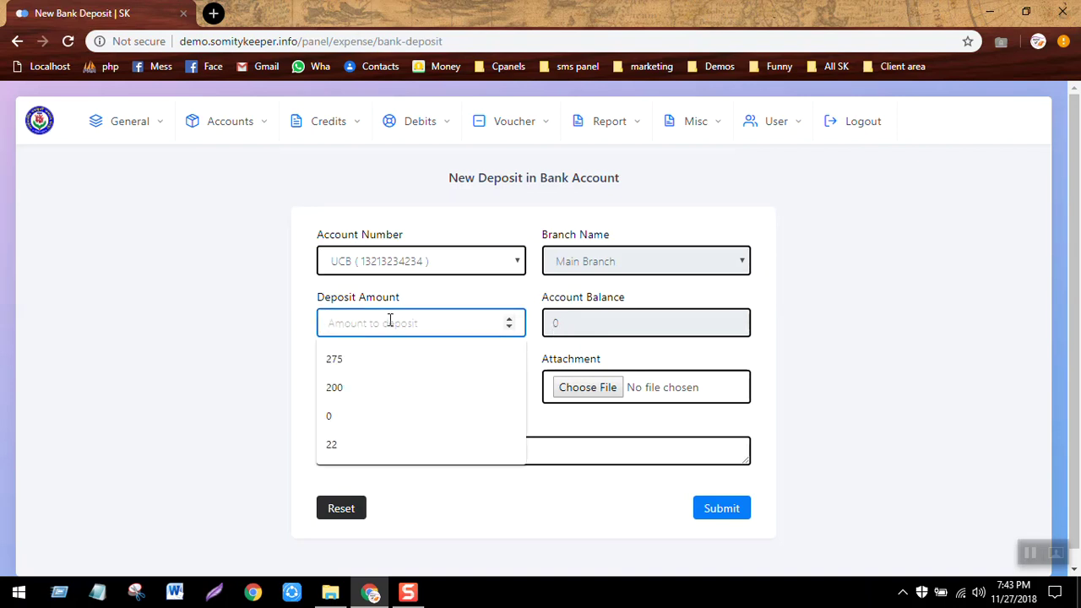
pyautogui.write('50000')
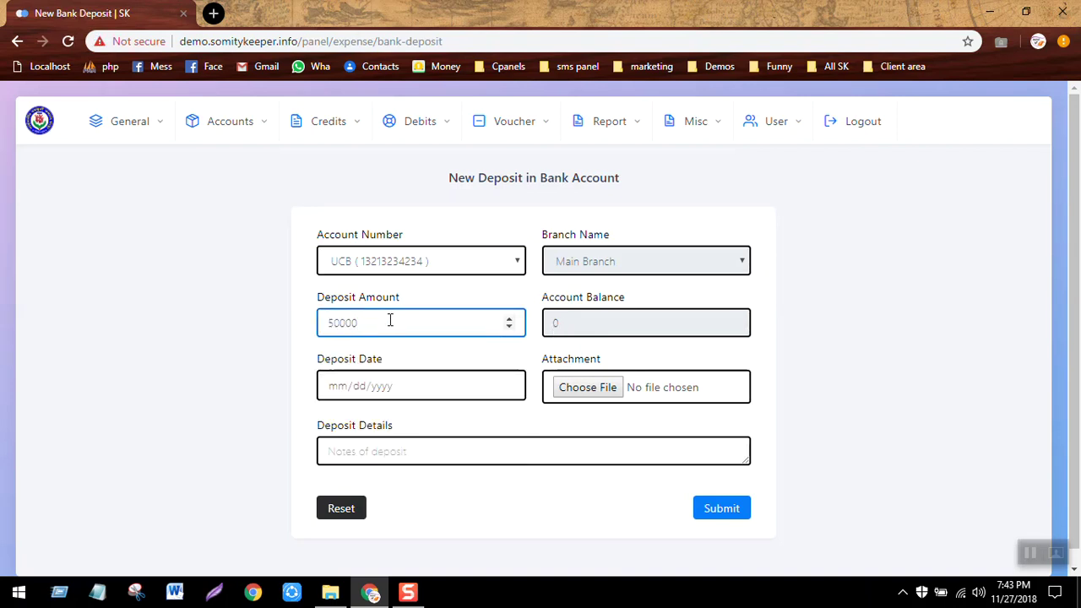
pyautogui.click(286, 384)
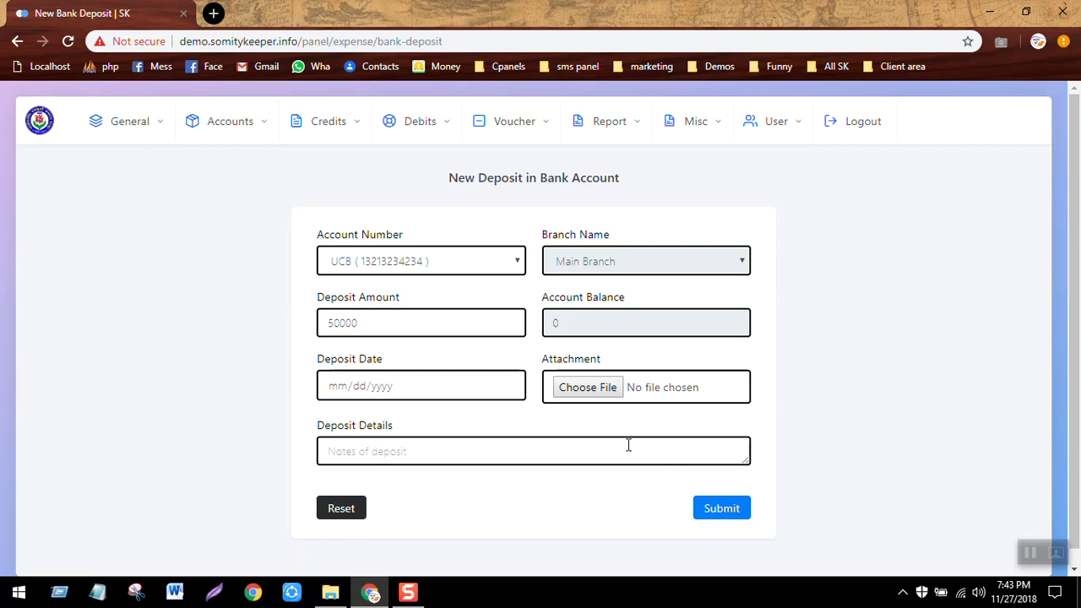
pyautogui.click(717, 517)
pyautogui.press('Return')
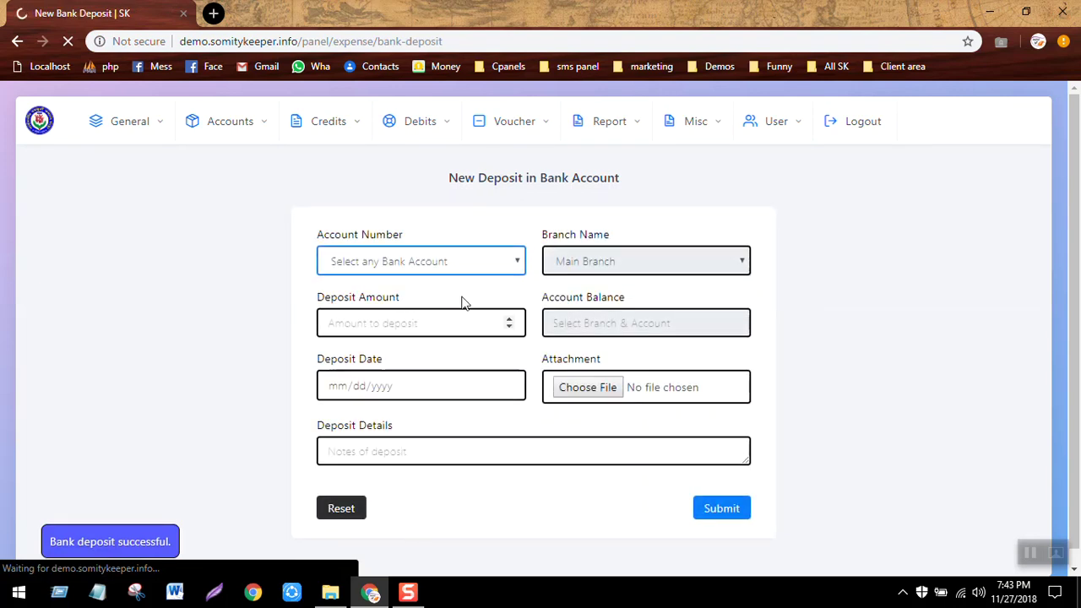
pyautogui.click(625, 133)
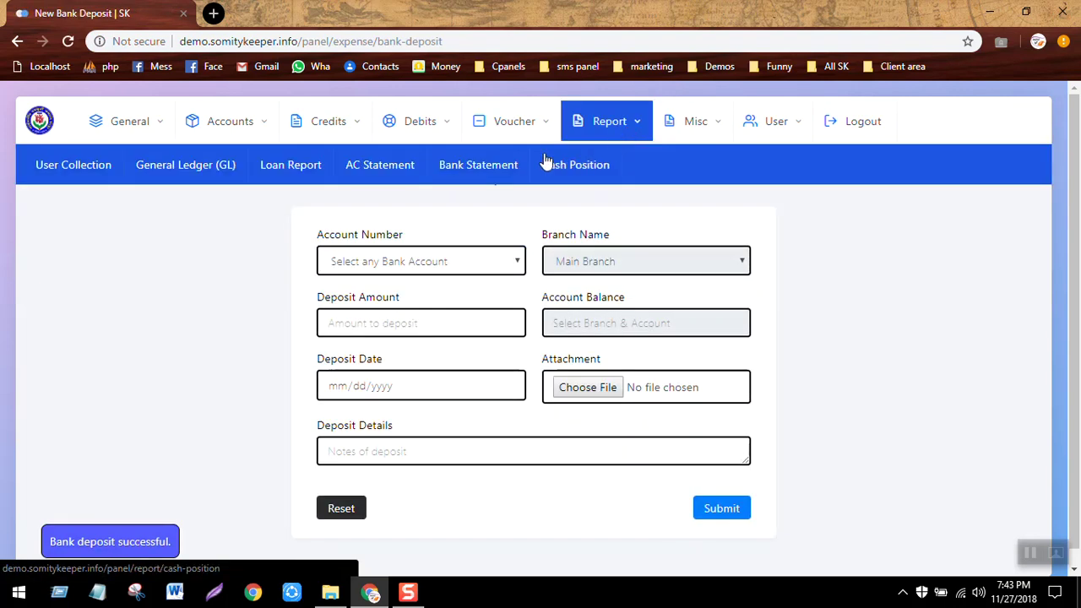
# Check the General Ledger for the 50000 Bank Deposit entry with a 50370 balance.
pyautogui.click(221, 178)
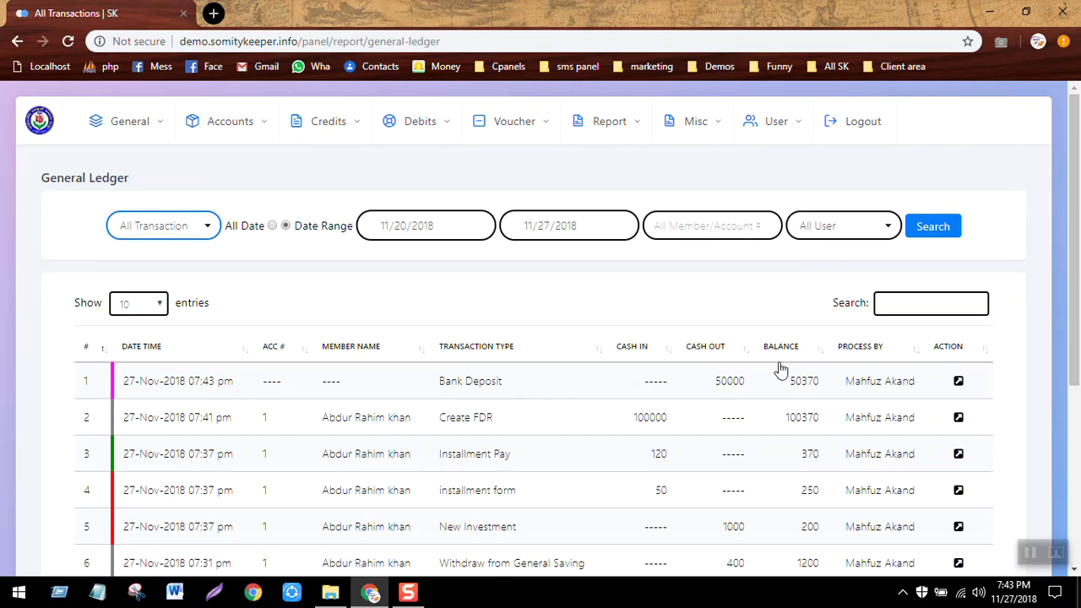
pyautogui.click(618, 125)
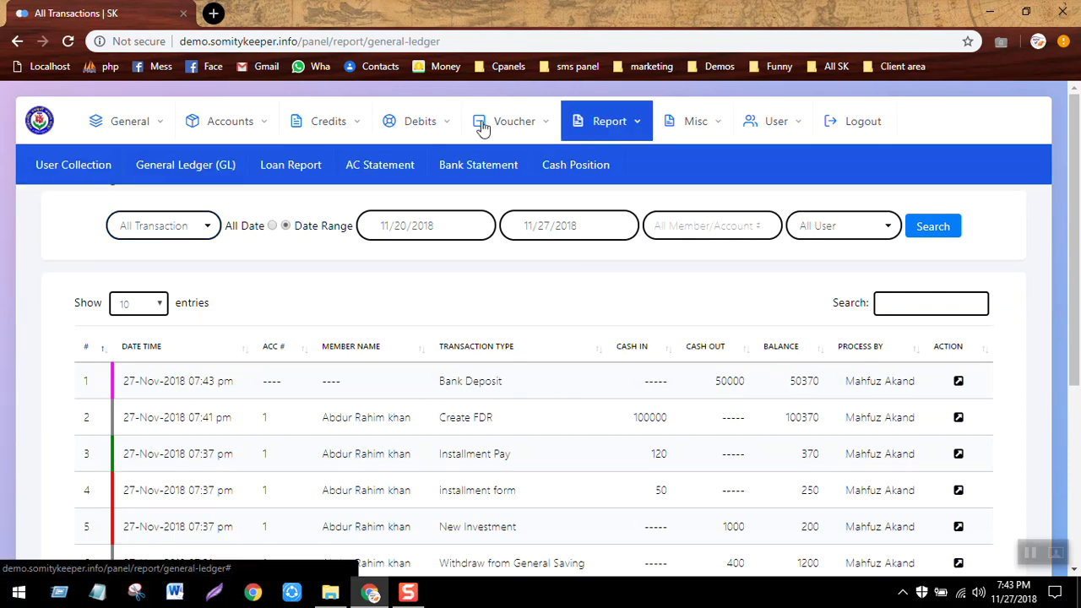
pyautogui.click(319, 121)
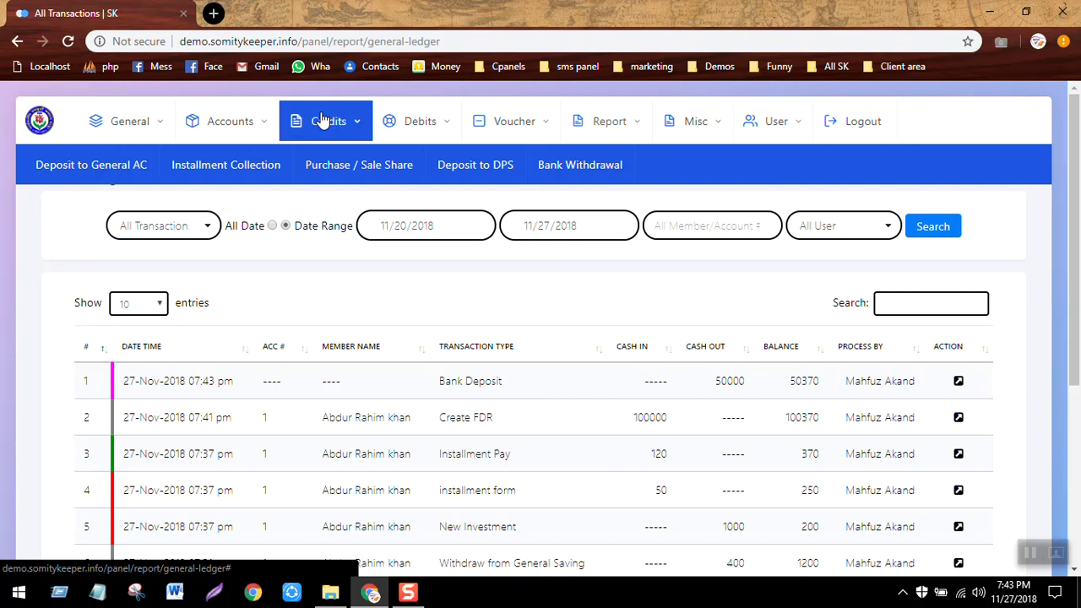
pyautogui.click(591, 181)
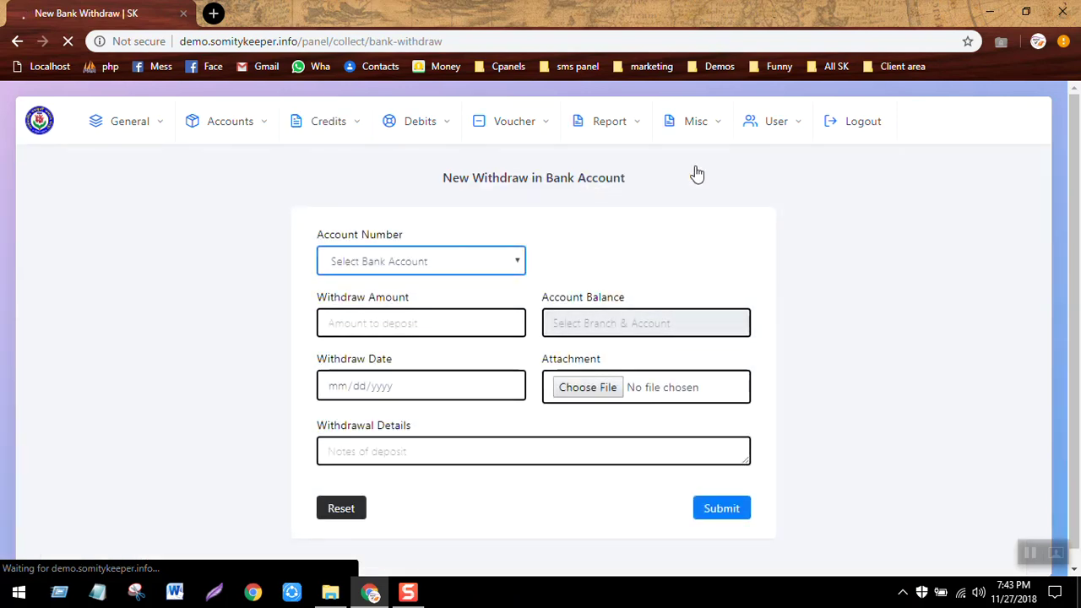
# Withdraw 20000 from the UCB bank account and confirm the success message.
pyautogui.click(479, 253)
pyautogui.click(478, 250)
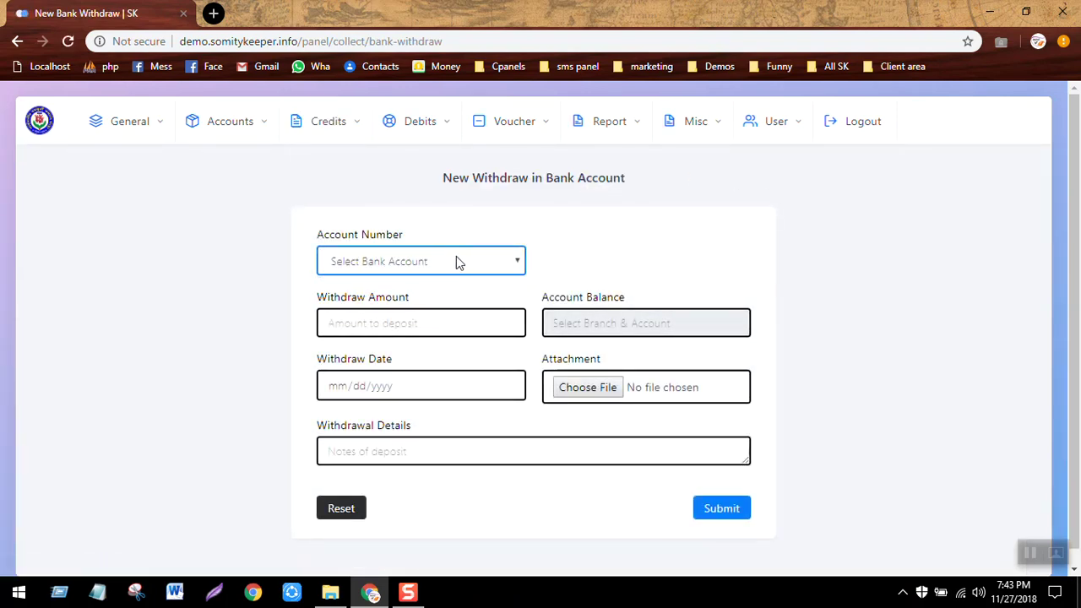
pyautogui.click(456, 258)
pyautogui.click(433, 301)
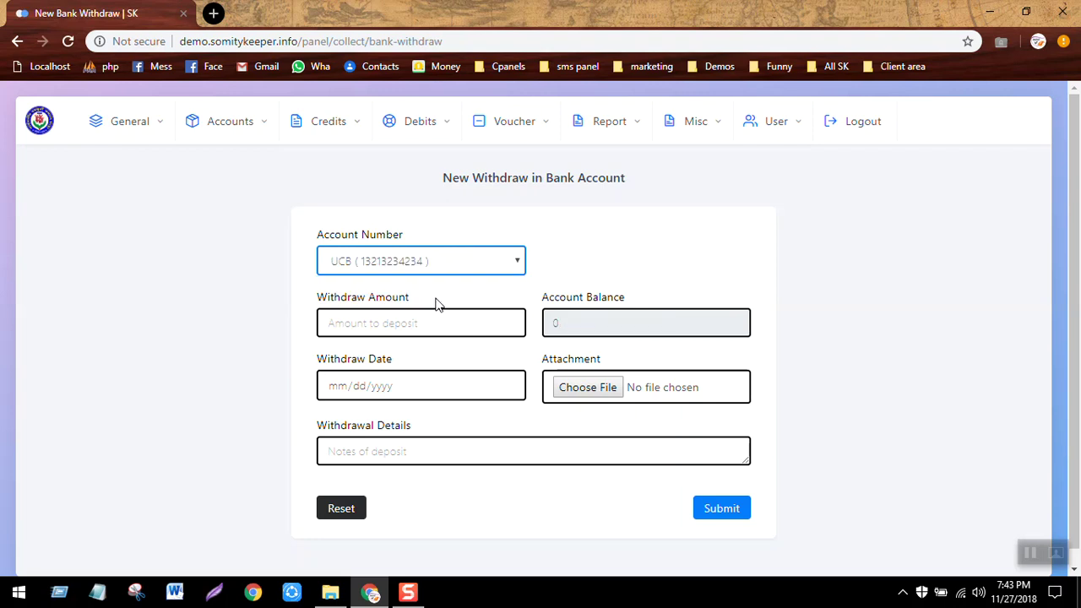
pyautogui.click(451, 295)
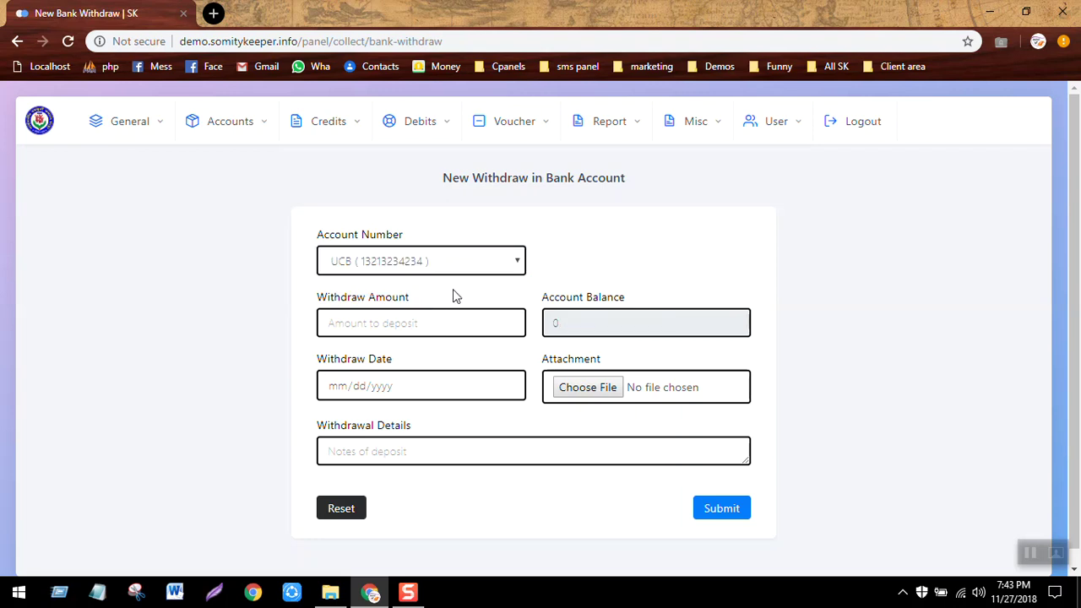
pyautogui.click(364, 327)
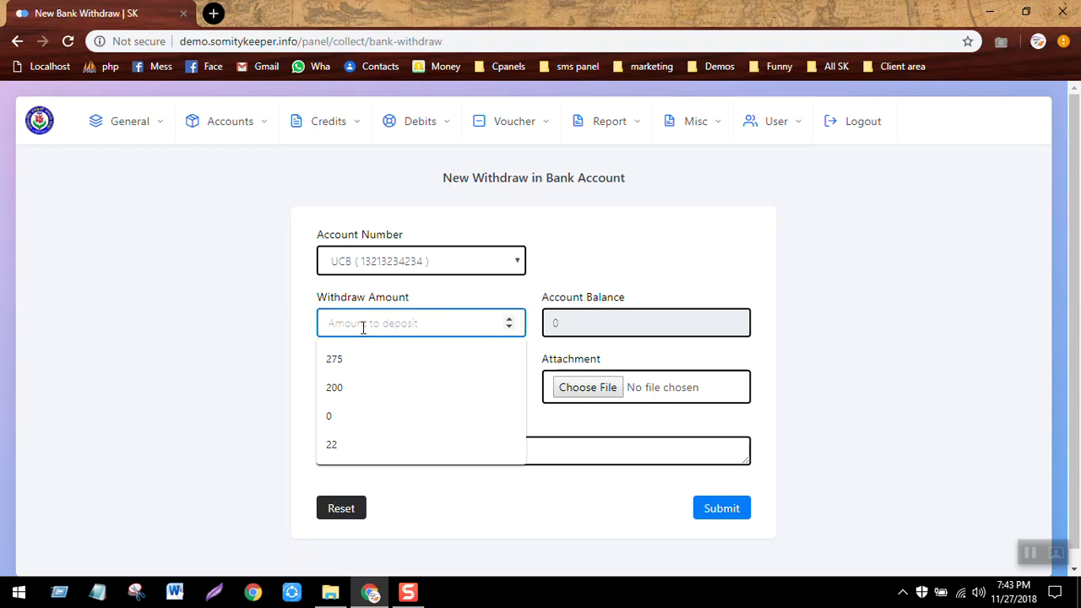
pyautogui.write('20000')
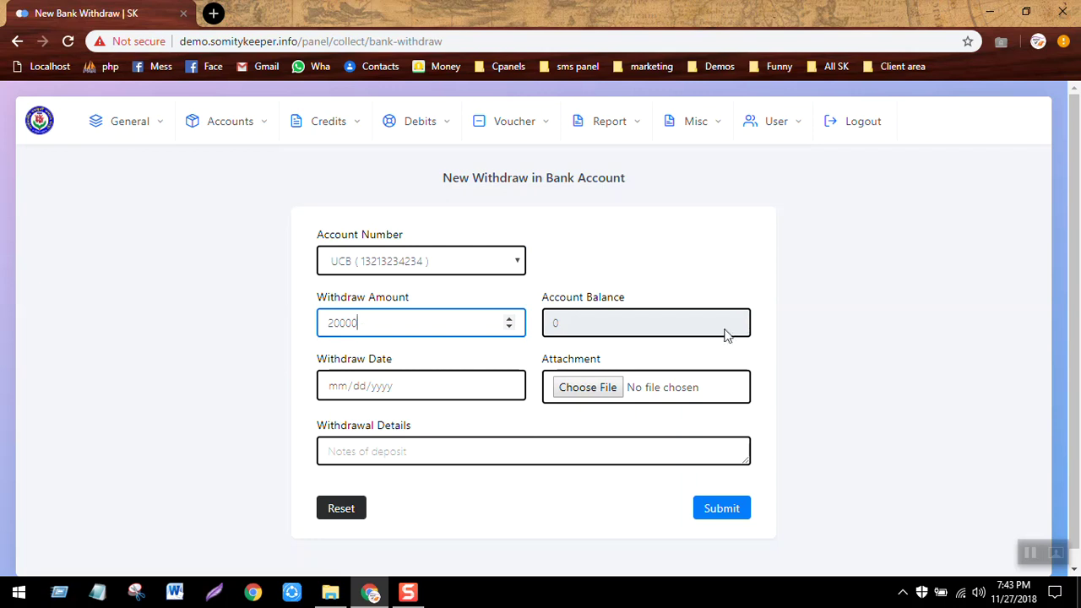
pyautogui.click(720, 510)
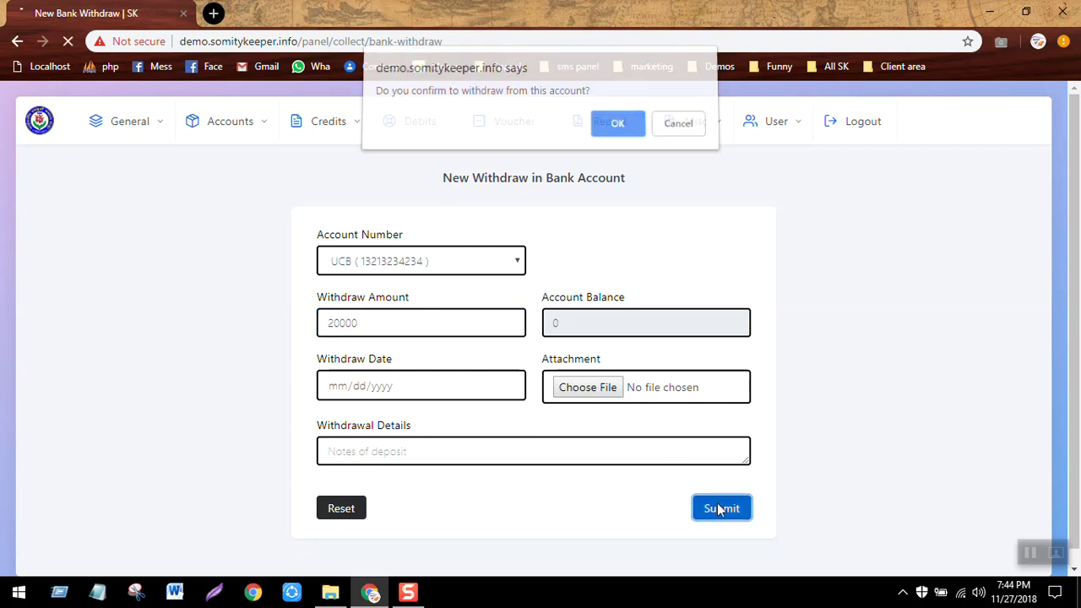
pyautogui.press('Return')
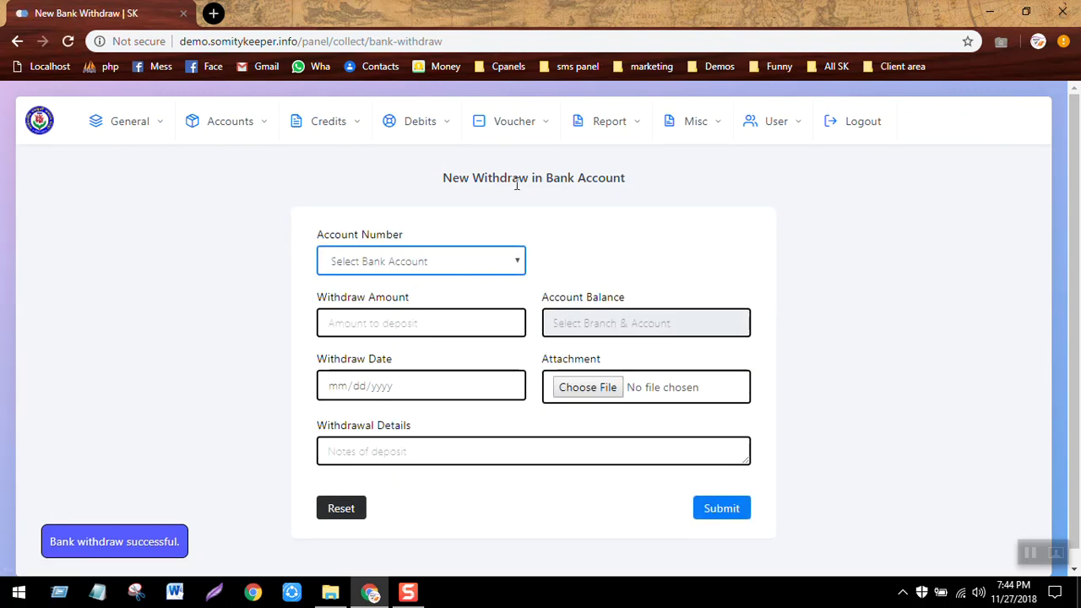
pyautogui.click(613, 127)
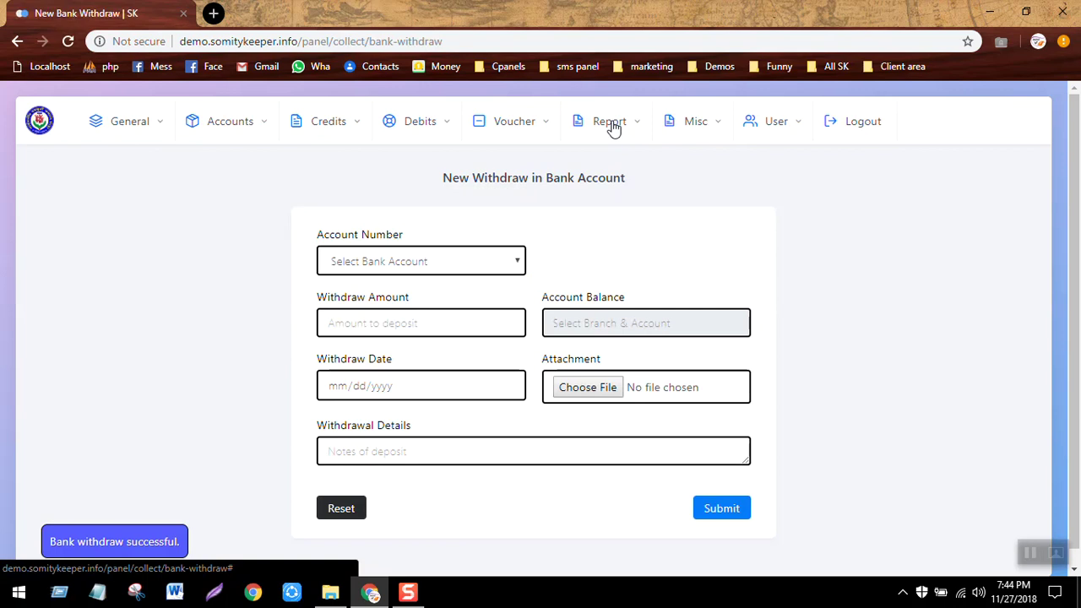
# Review the General Ledger, then view the Bank List showing UCB Tongi with 30000.
pyautogui.click(193, 158)
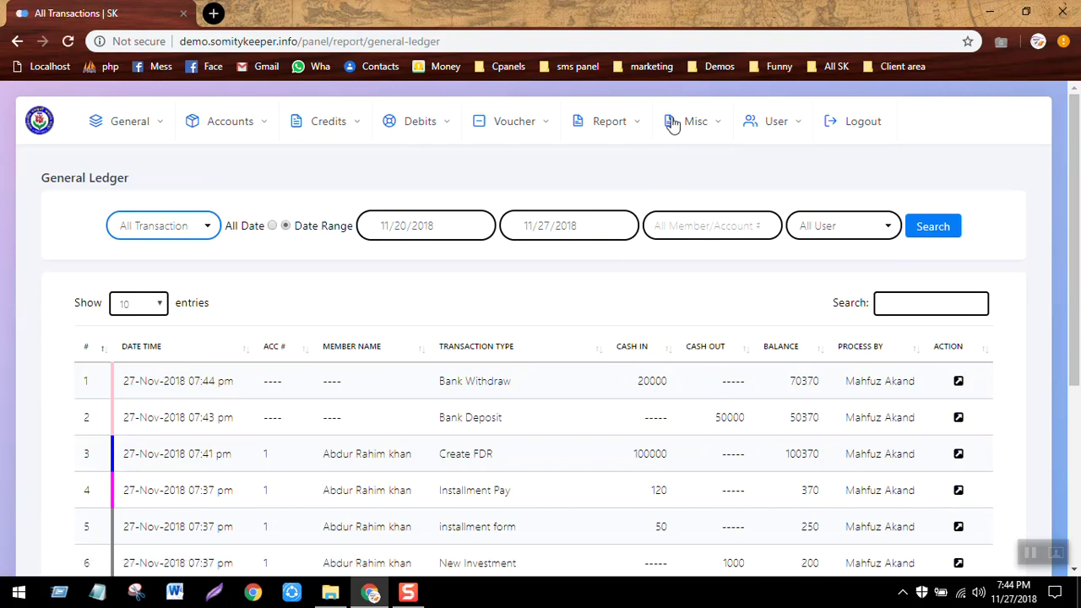
pyautogui.click(242, 141)
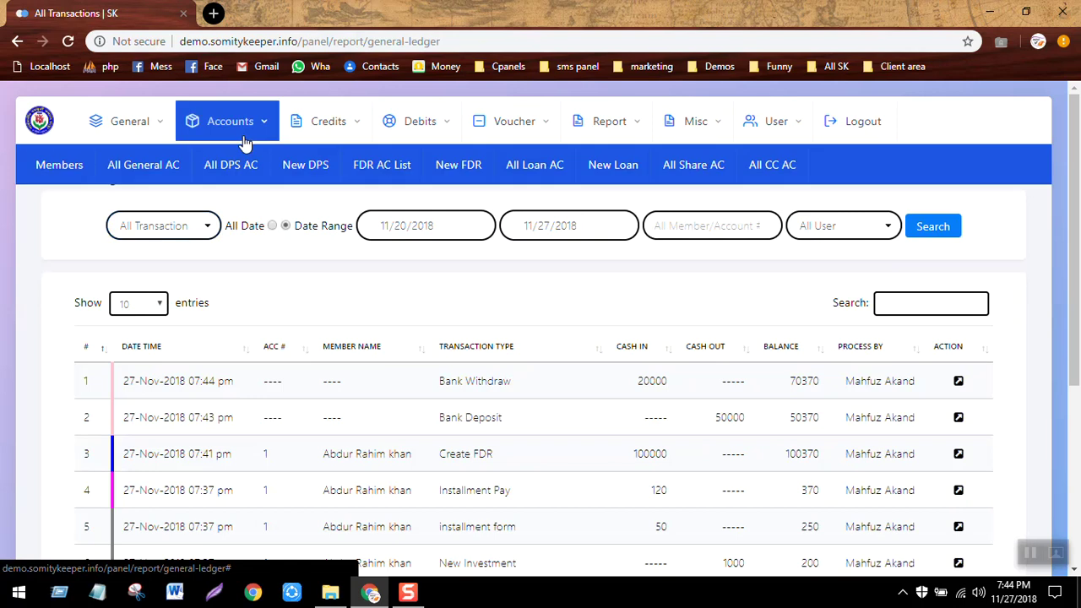
pyautogui.click(160, 127)
pyautogui.click(305, 175)
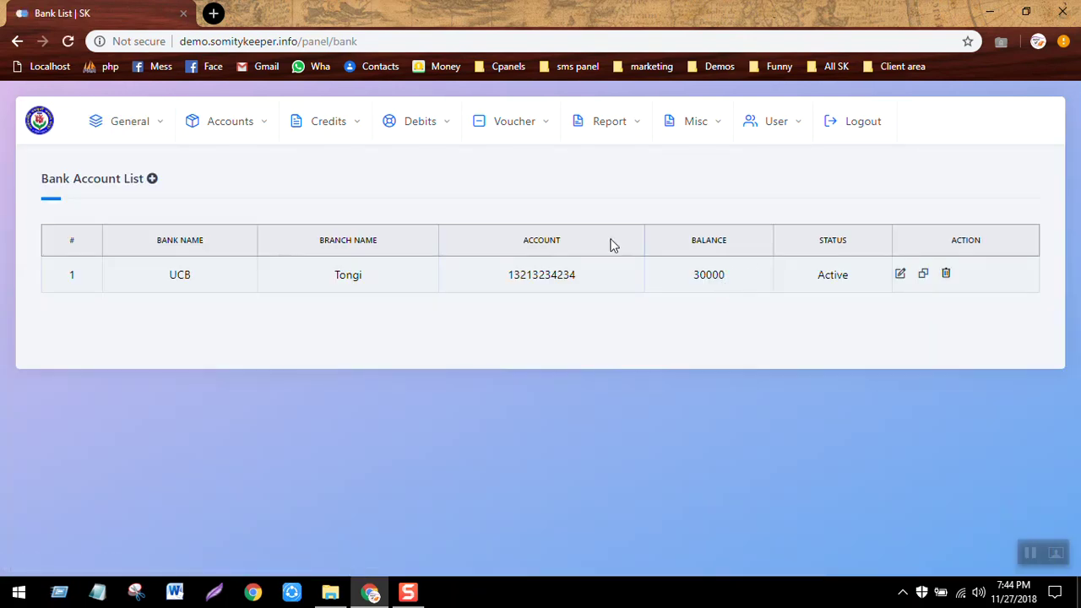
pyautogui.click(640, 127)
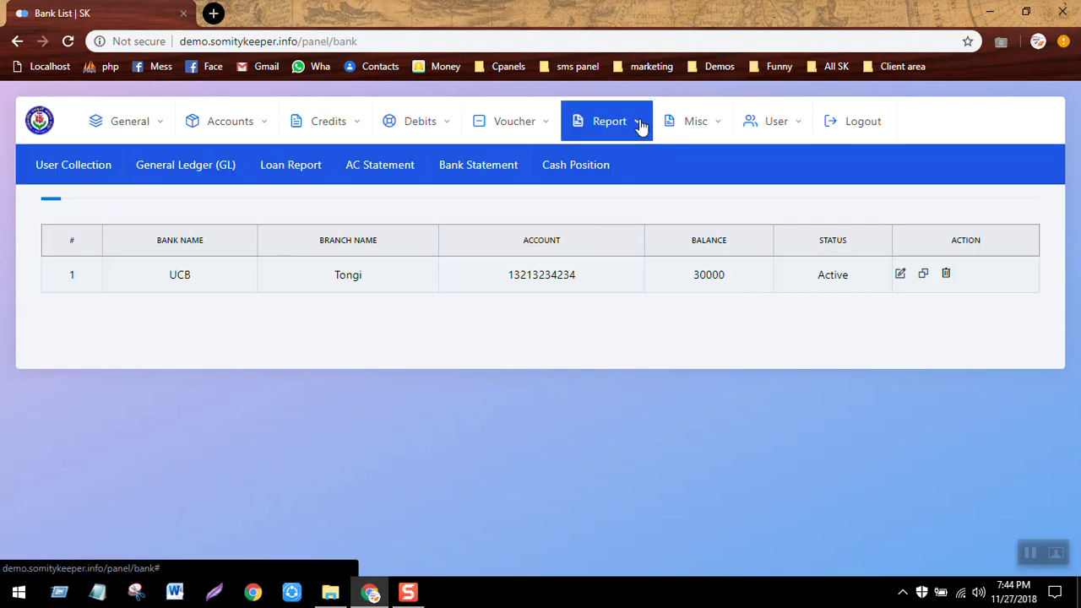
# Generate the All Date bank statement (50000 in, 20000 out, 30000 balance), then close it.
pyautogui.click(441, 179)
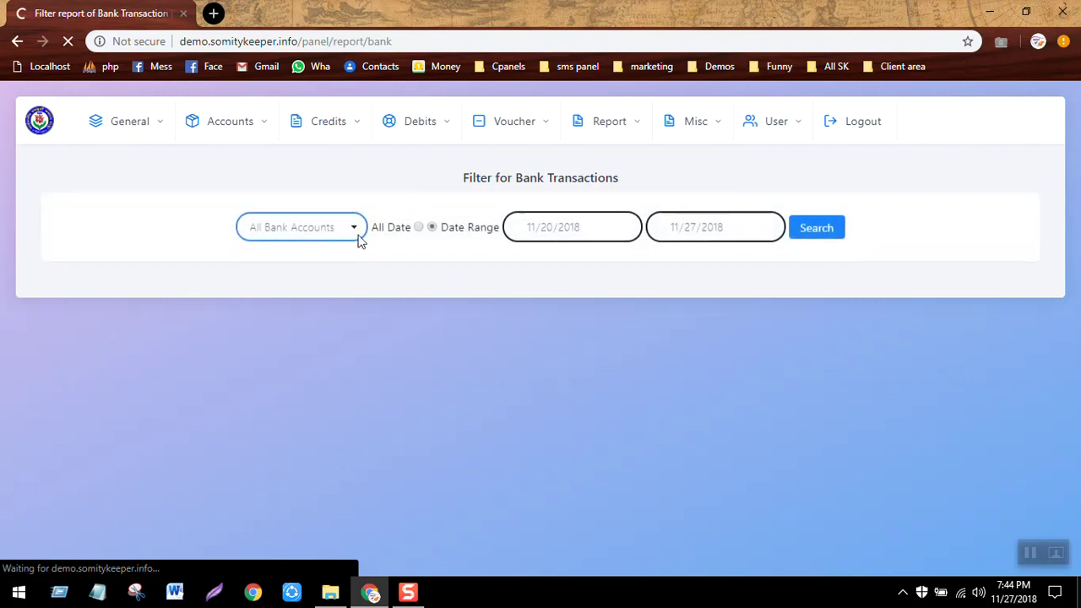
pyautogui.click(317, 242)
pyautogui.click(316, 243)
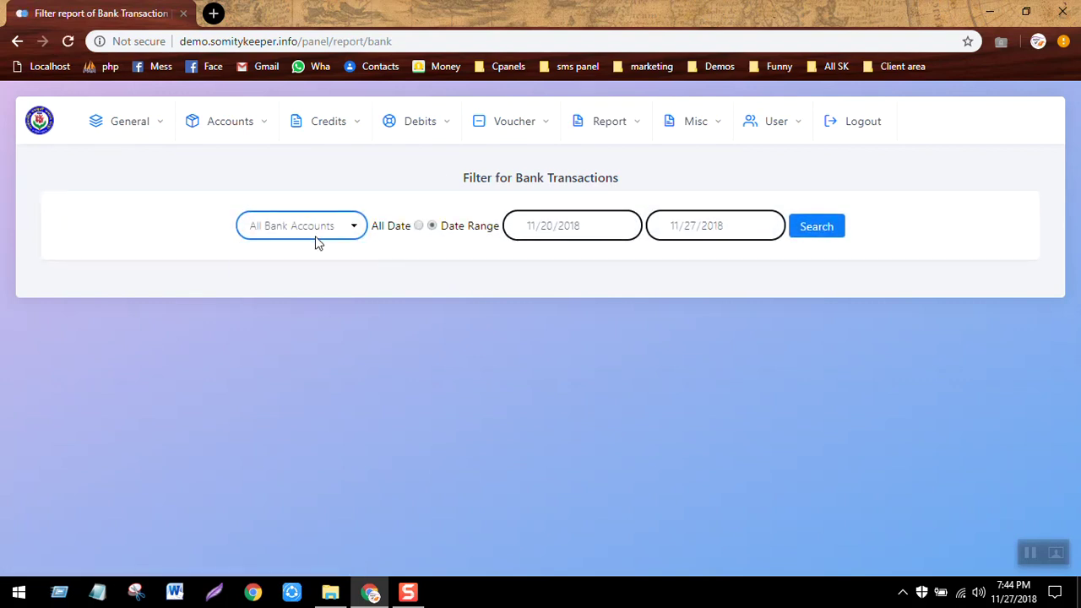
pyautogui.click(418, 226)
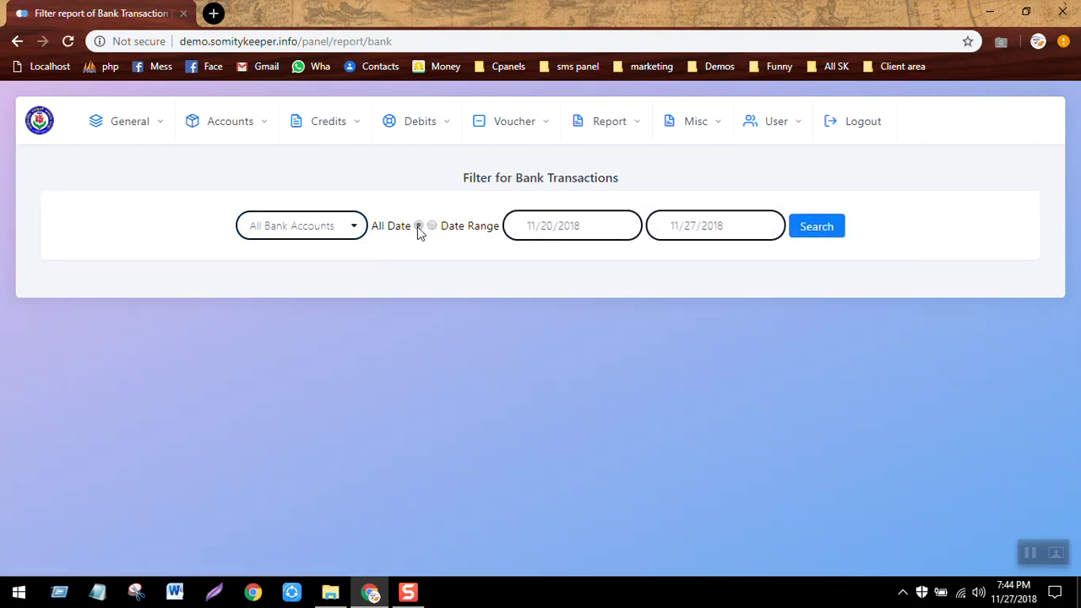
pyautogui.click(828, 228)
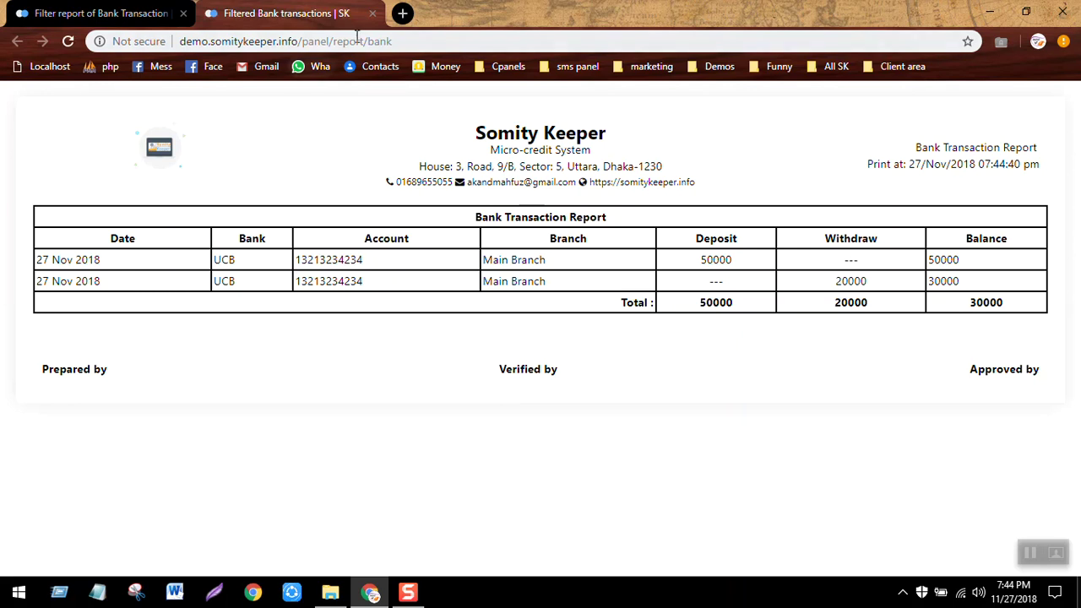
pyautogui.click(372, 14)
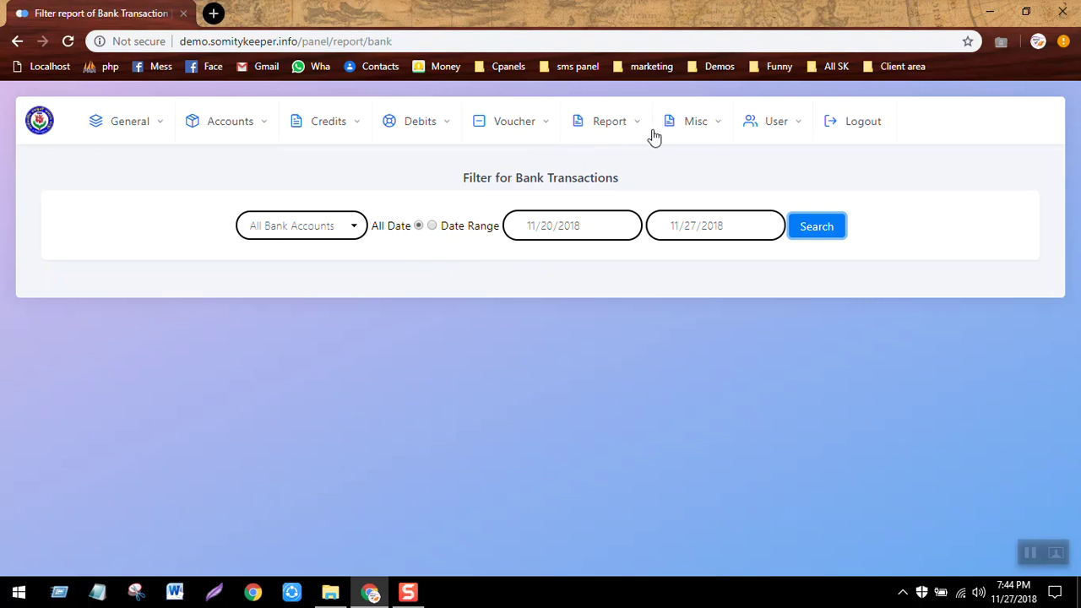
# Start a new General Expenditure voucher with the Entertainment category.
pyautogui.click(41, 124)
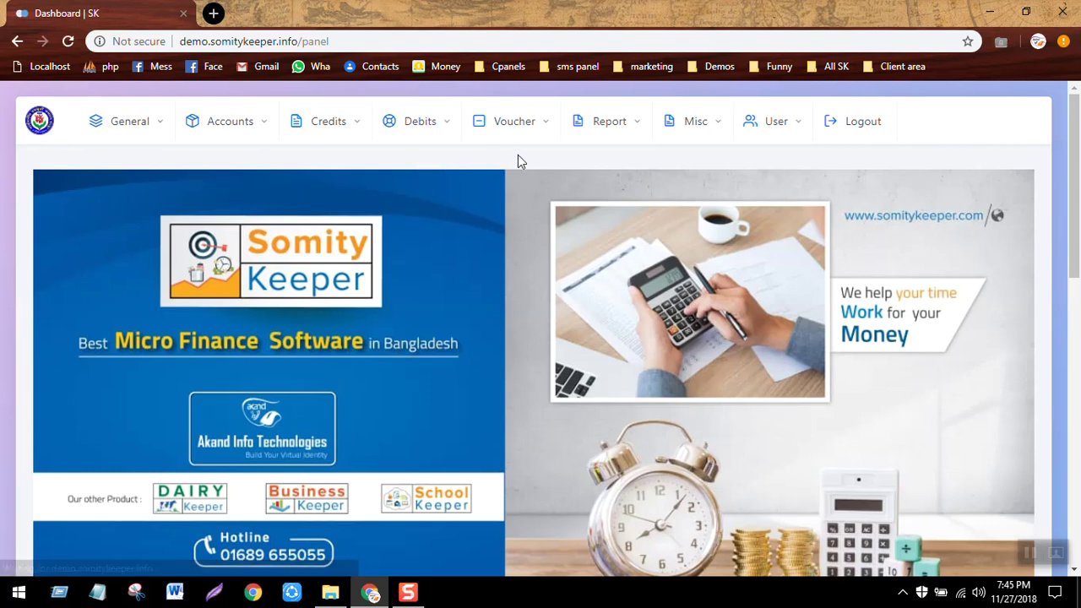
pyautogui.click(533, 131)
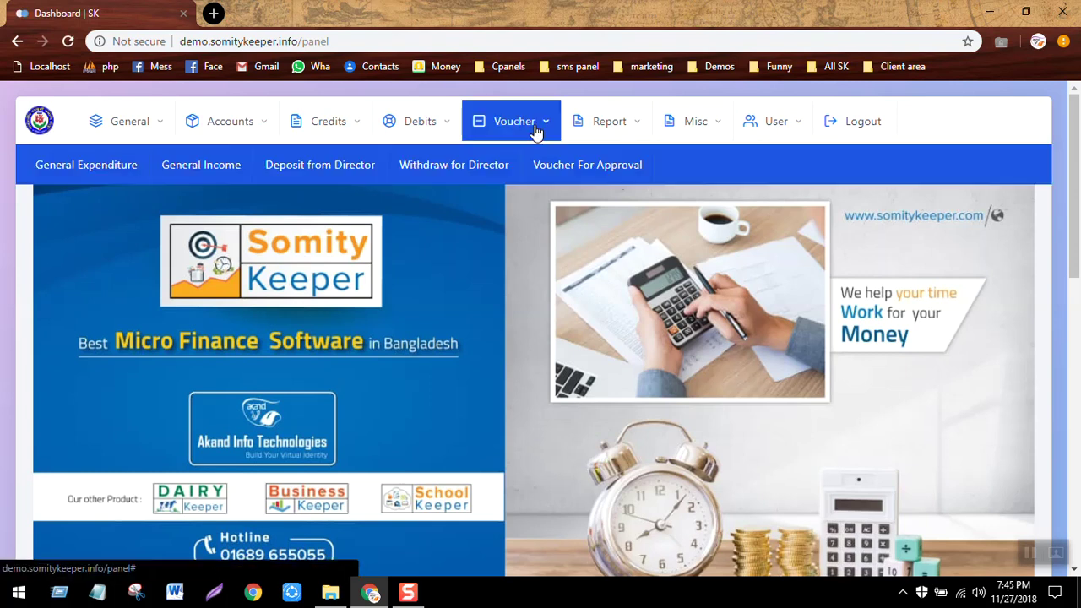
pyautogui.click(83, 167)
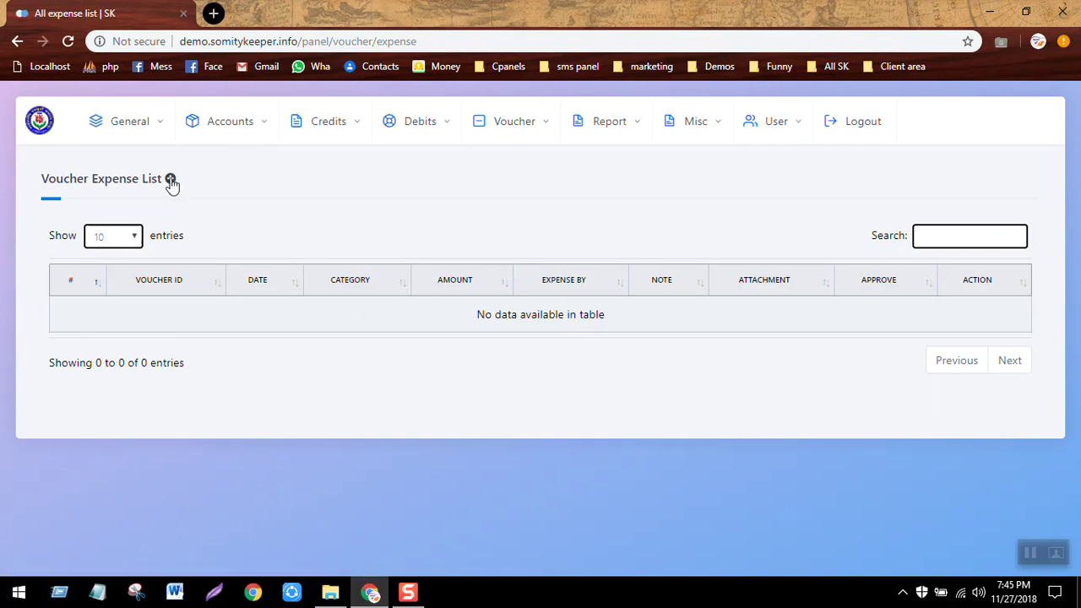
pyautogui.click(170, 181)
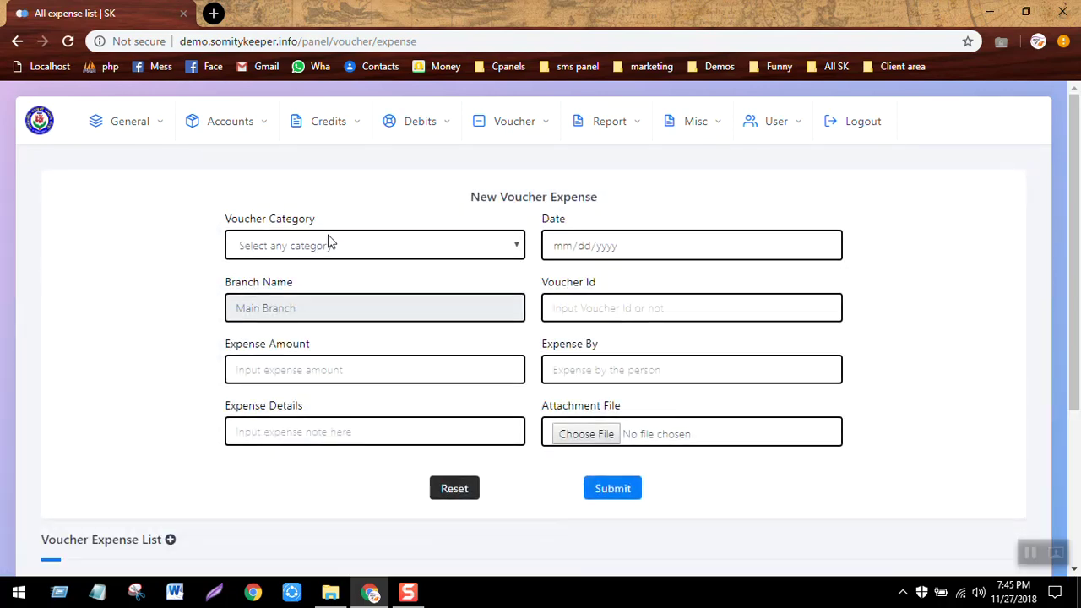
pyautogui.click(329, 244)
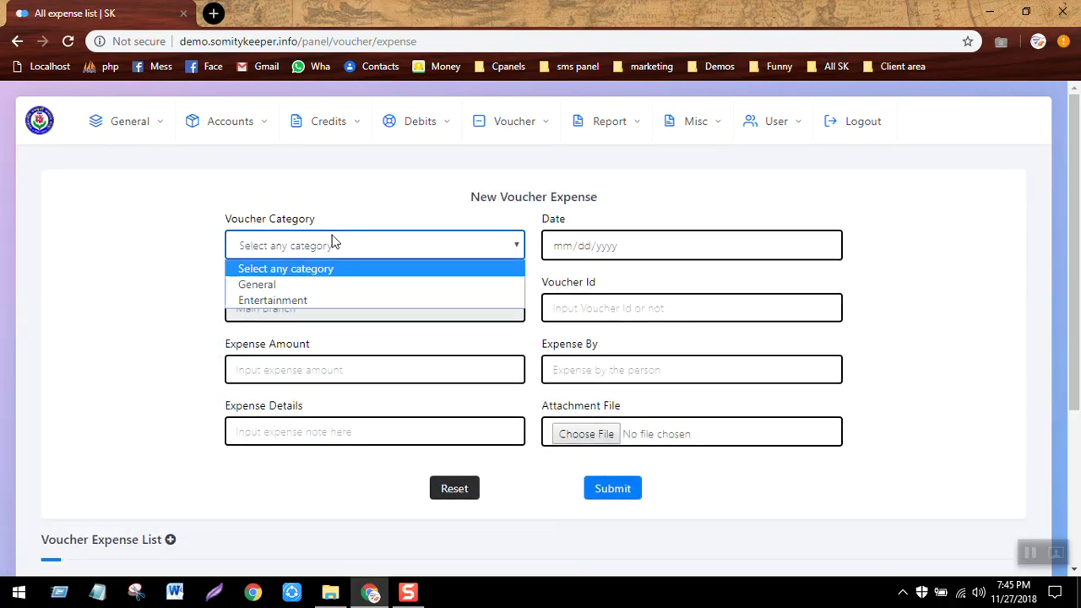
pyautogui.click(286, 302)
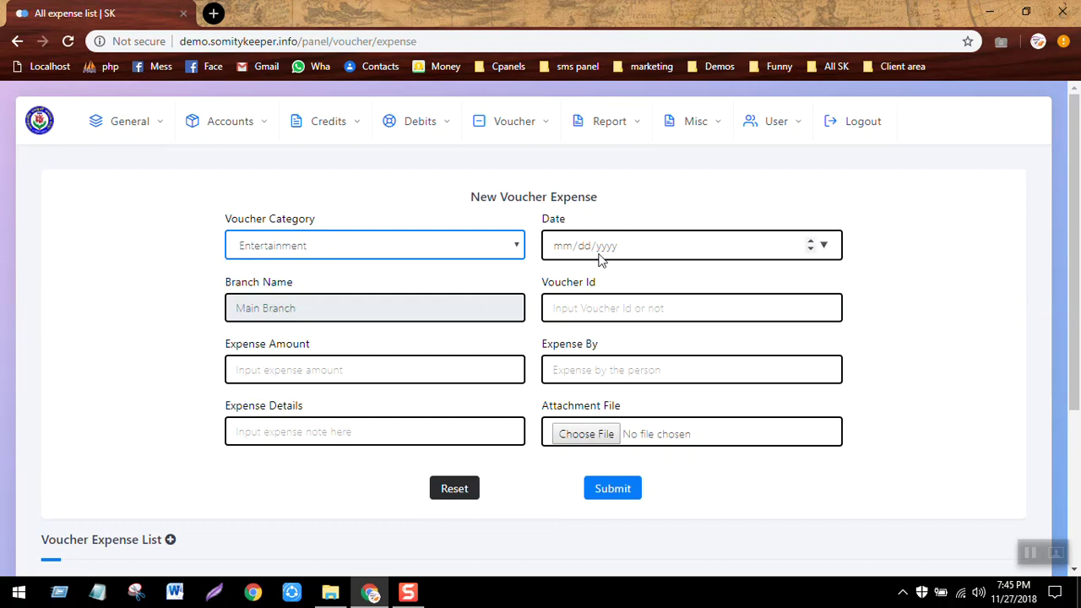
# Fill in voucher id 1, amount 250, Expense By and details 'Tea Bill', then submit.
pyautogui.click(637, 307)
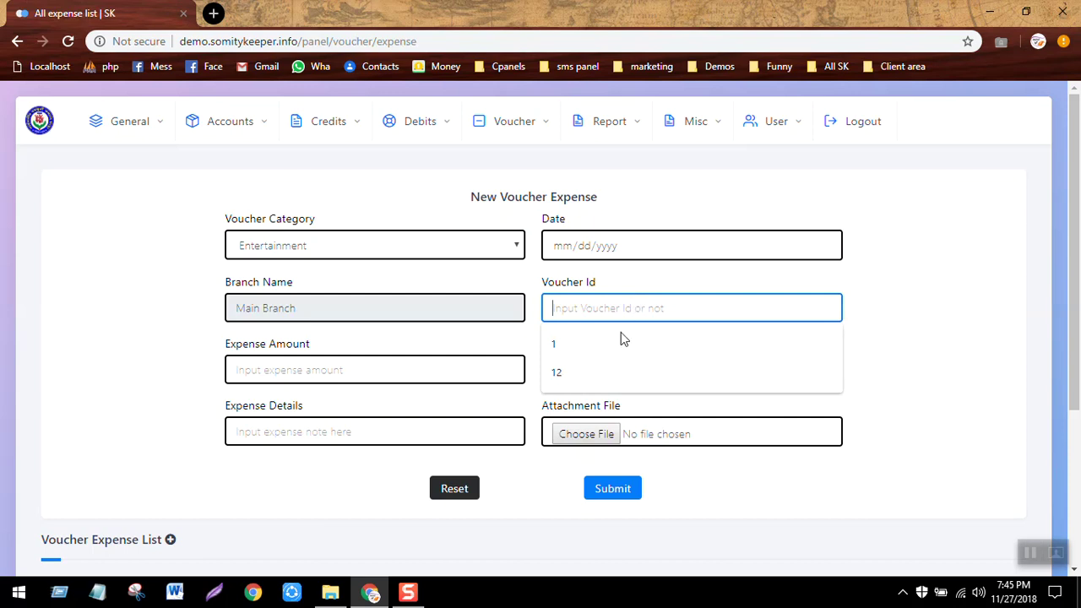
pyautogui.click(603, 356)
pyautogui.click(365, 380)
pyautogui.write('250')
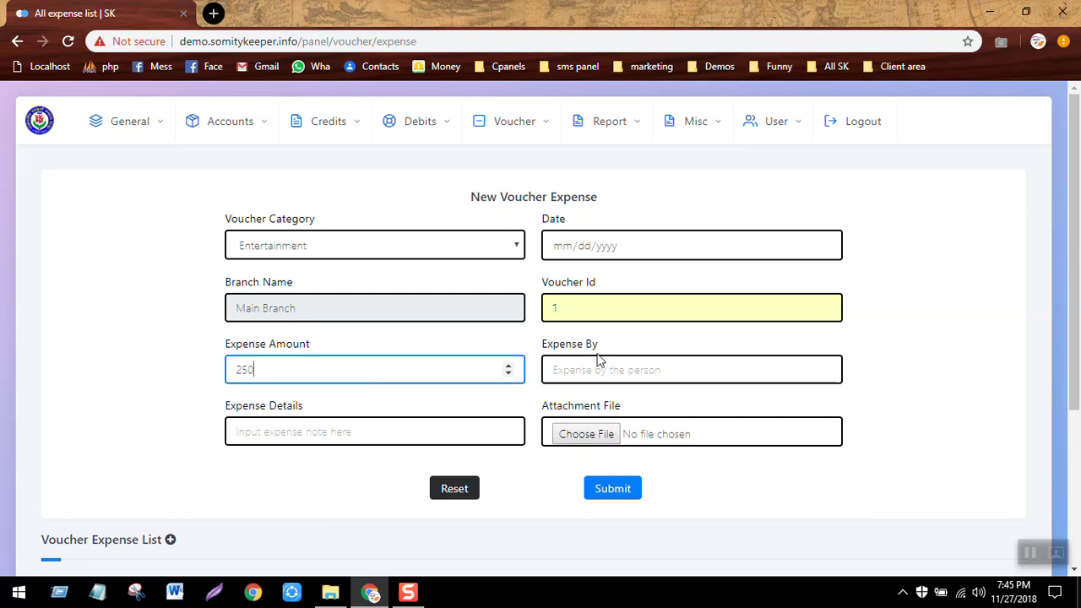
pyautogui.click(600, 362)
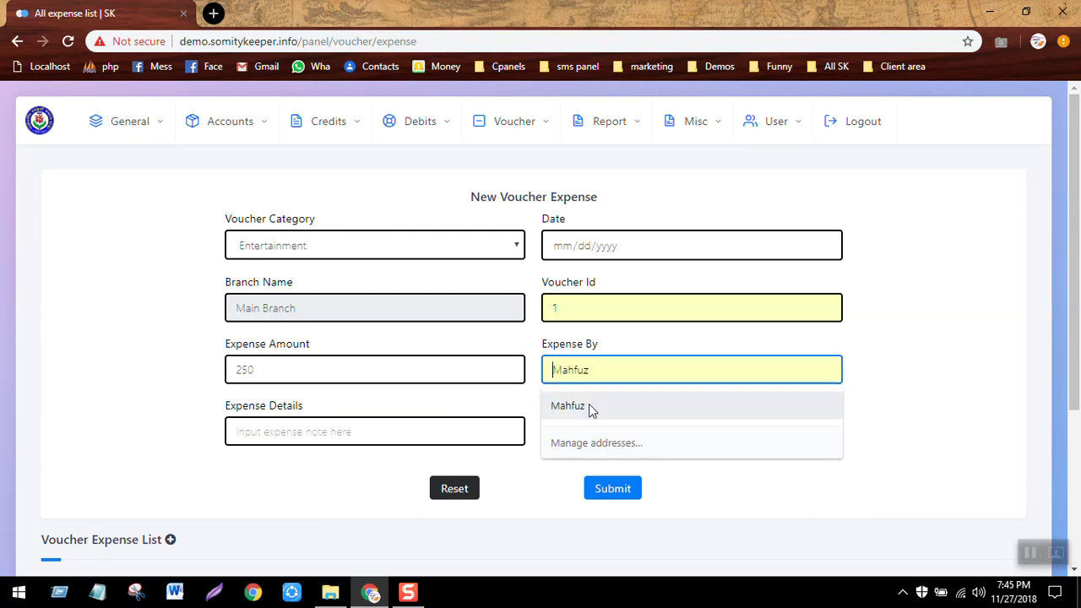
pyautogui.click(588, 418)
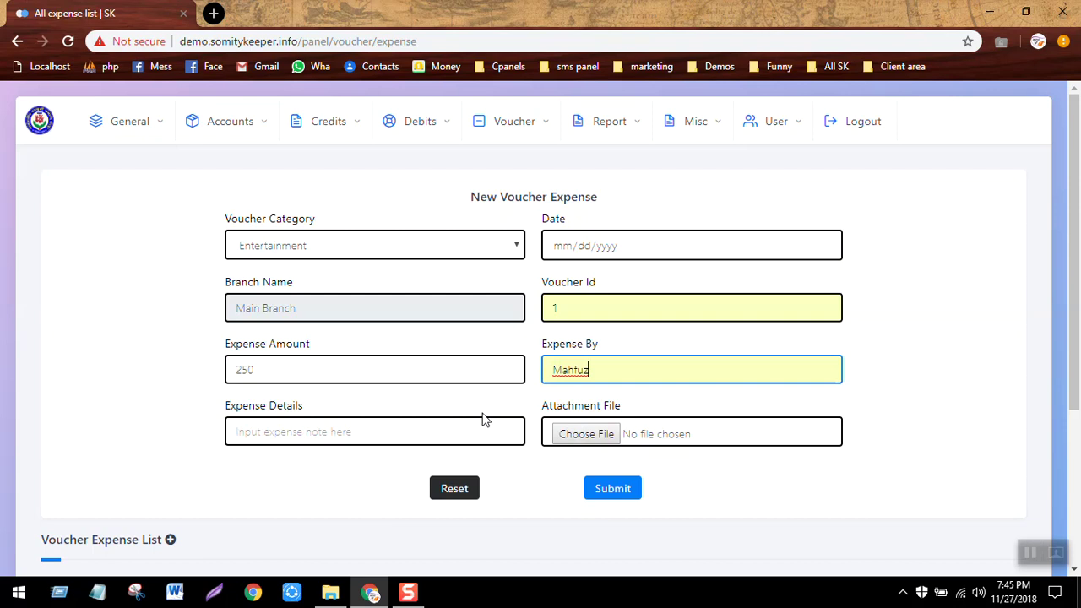
pyautogui.click(420, 434)
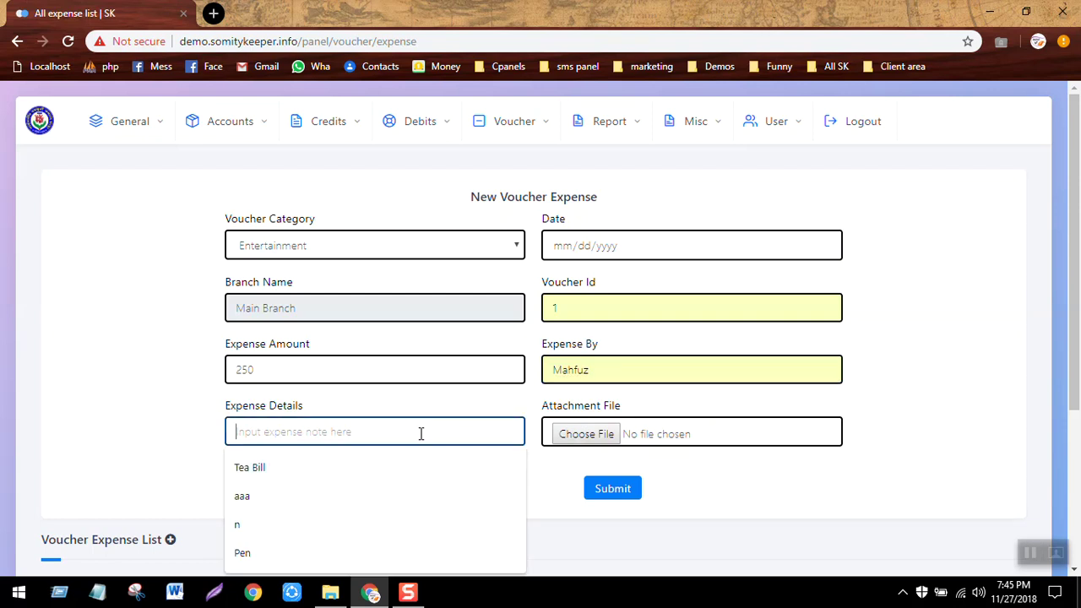
pyautogui.click(313, 475)
pyautogui.click(626, 498)
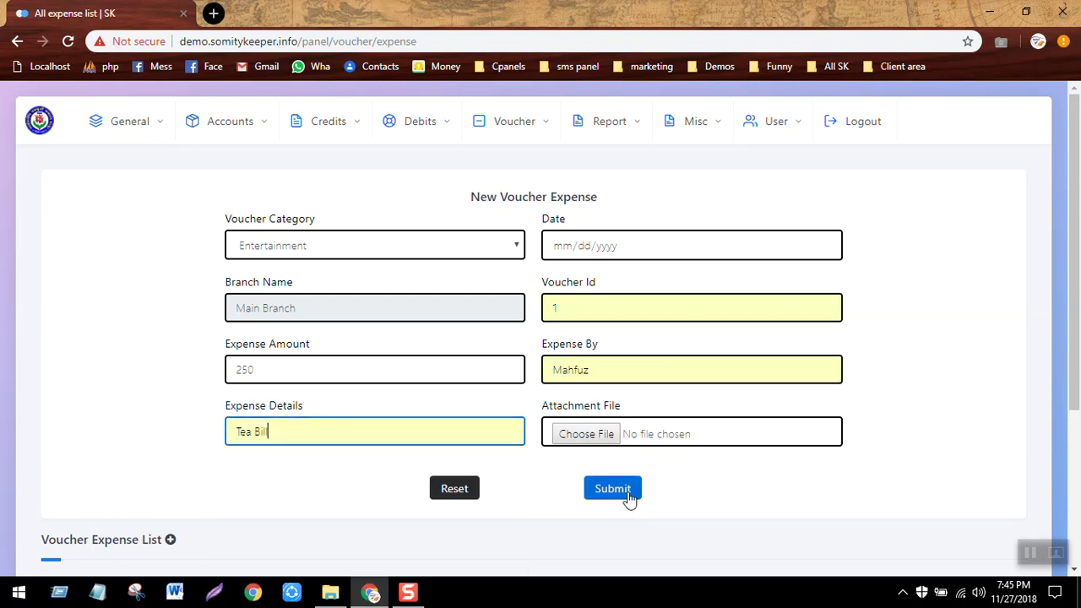
pyautogui.press('Return')
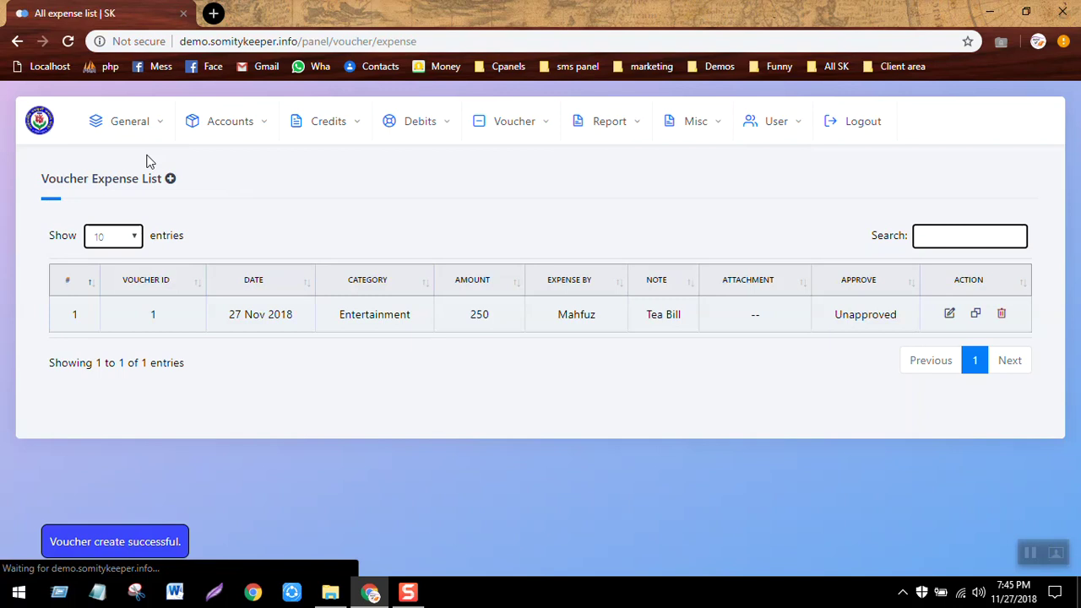
# Add a General category voucher, id 12, for 500 with Expense By filled, and submit.
pyautogui.click(170, 187)
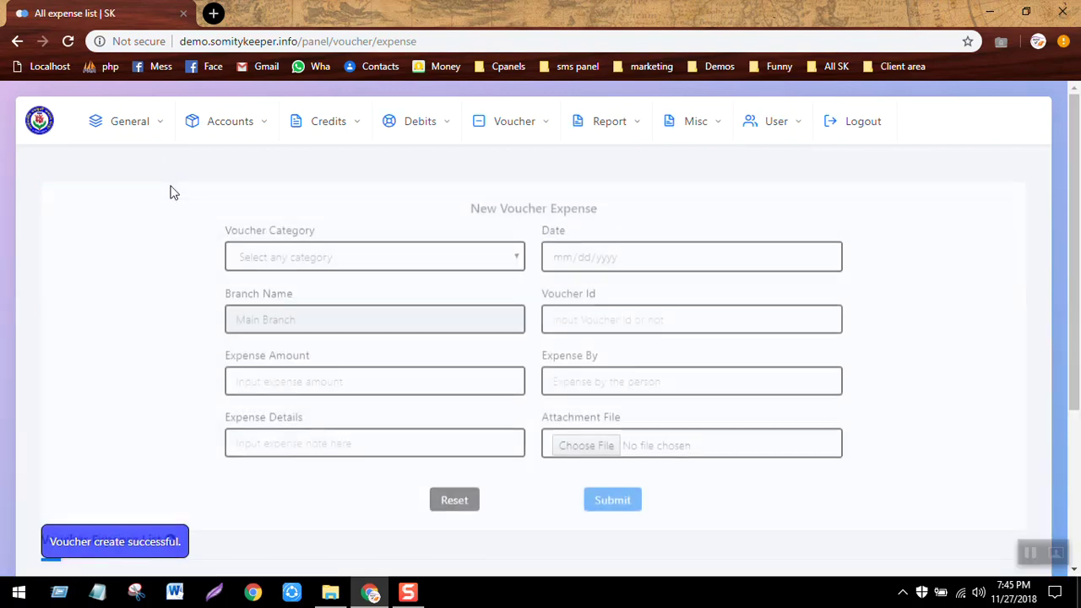
pyautogui.click(327, 239)
pyautogui.click(267, 288)
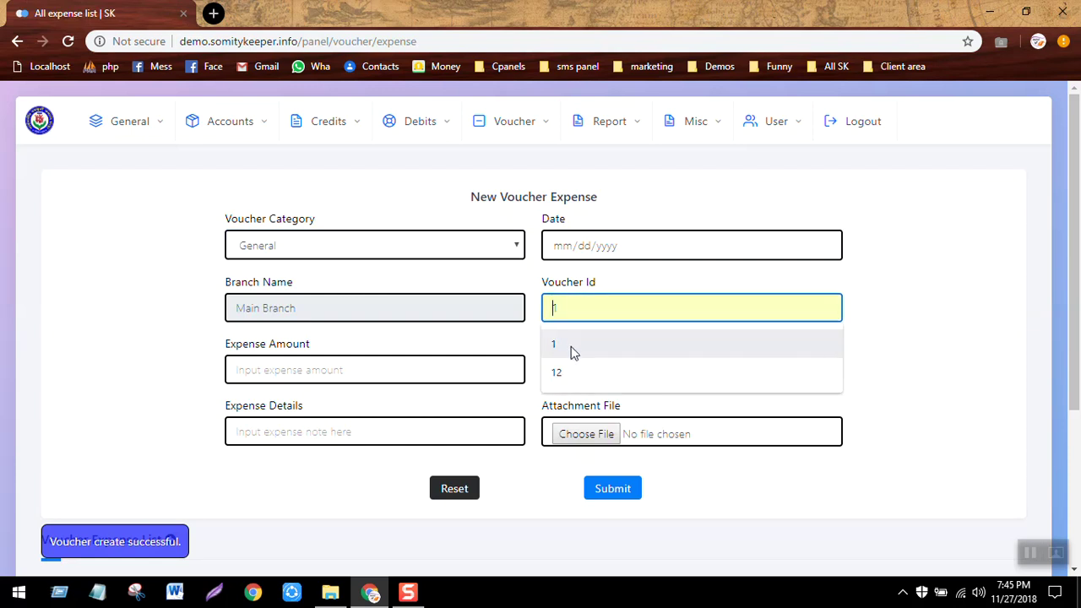
pyautogui.click(579, 372)
pyautogui.click(380, 377)
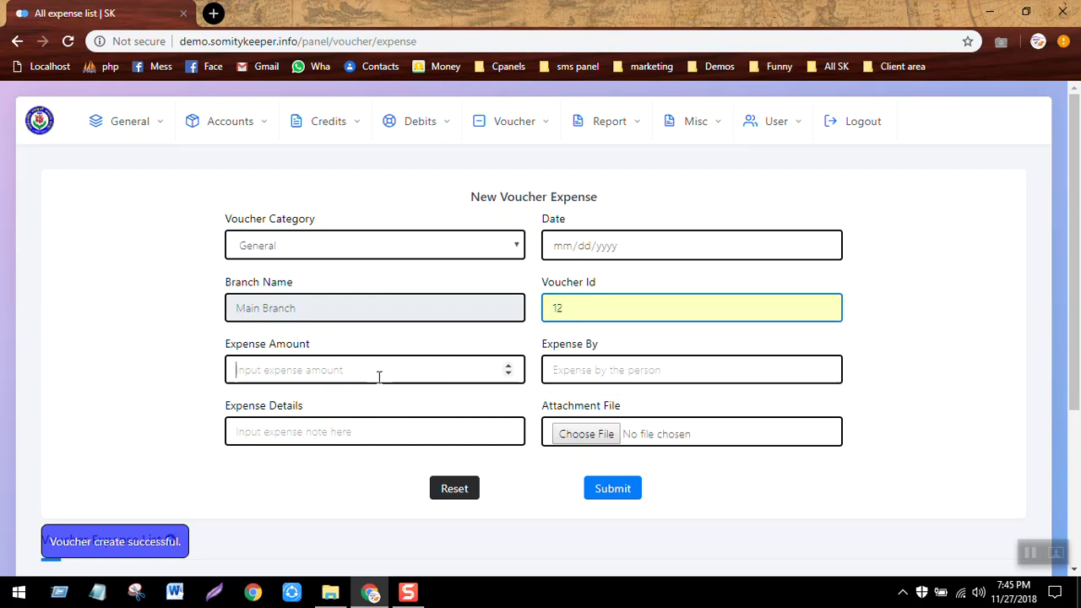
pyautogui.write('500')
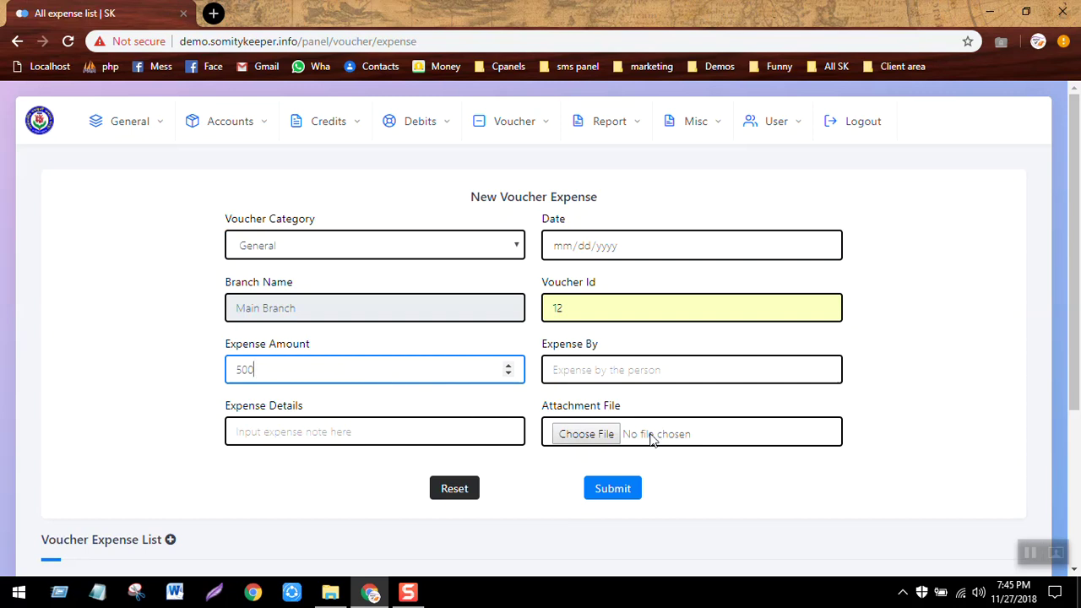
pyautogui.click(712, 369)
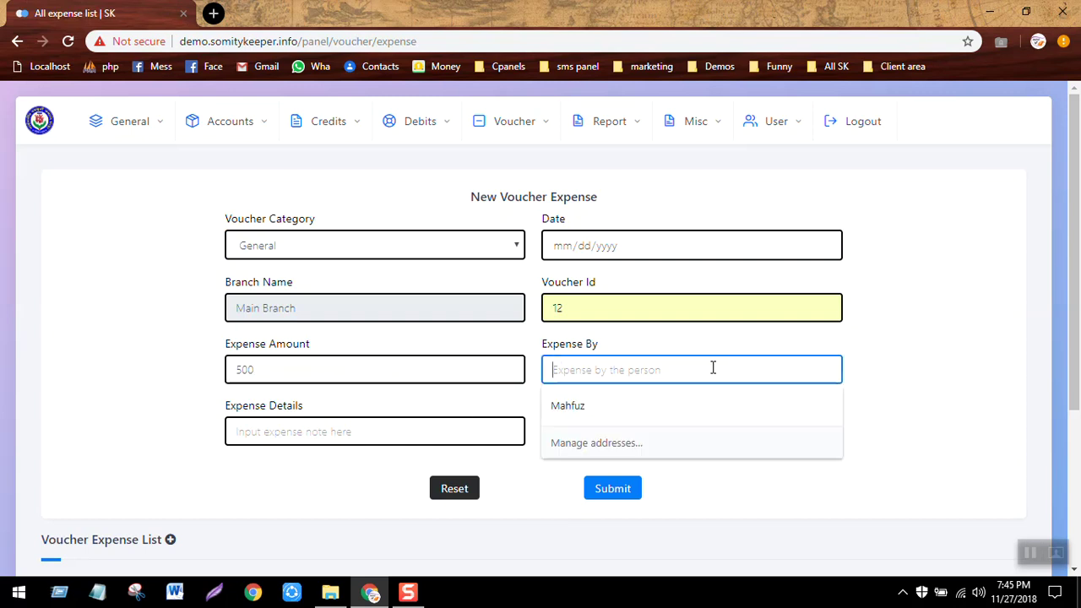
pyautogui.click(618, 415)
pyautogui.click(623, 496)
pyautogui.press('Return')
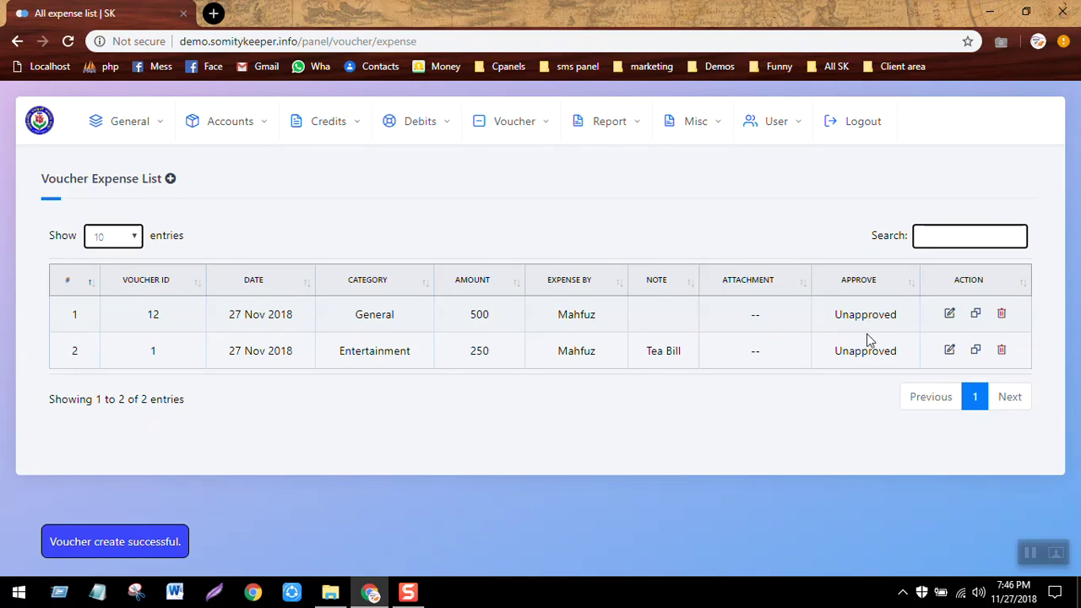
# Approve the pending Entertainment 250 and General 500 vouchers in Voucher For Approval.
pyautogui.click(617, 127)
pyautogui.click(196, 164)
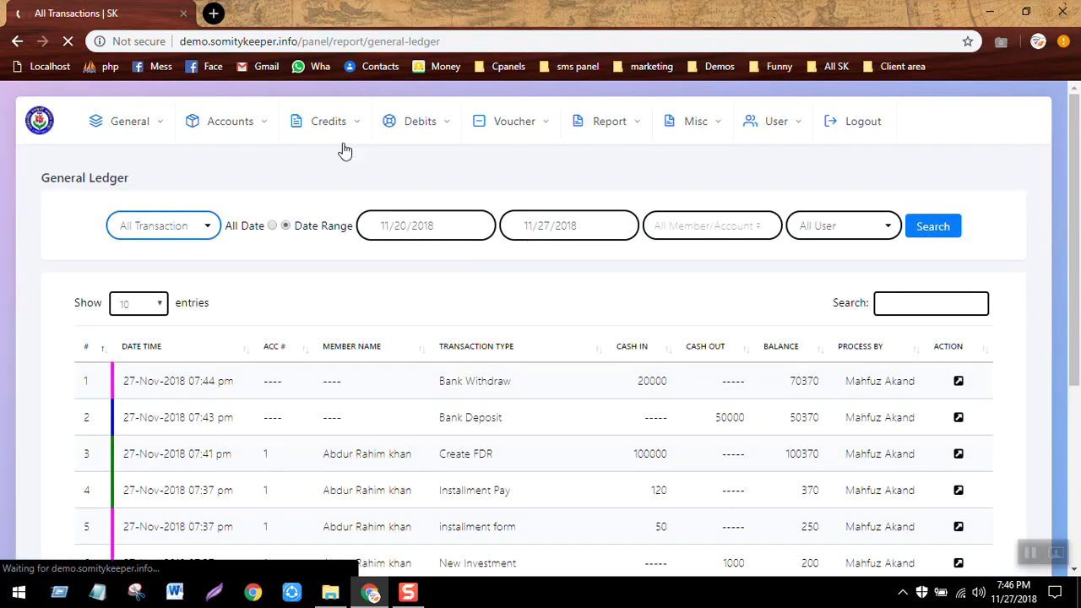
pyautogui.click(511, 122)
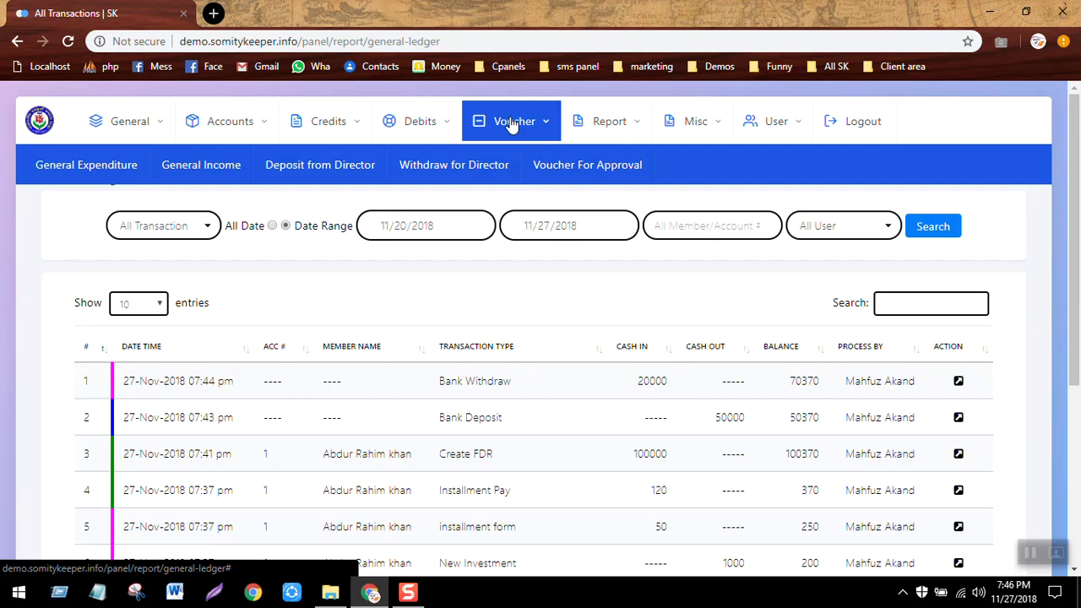
pyautogui.click(623, 173)
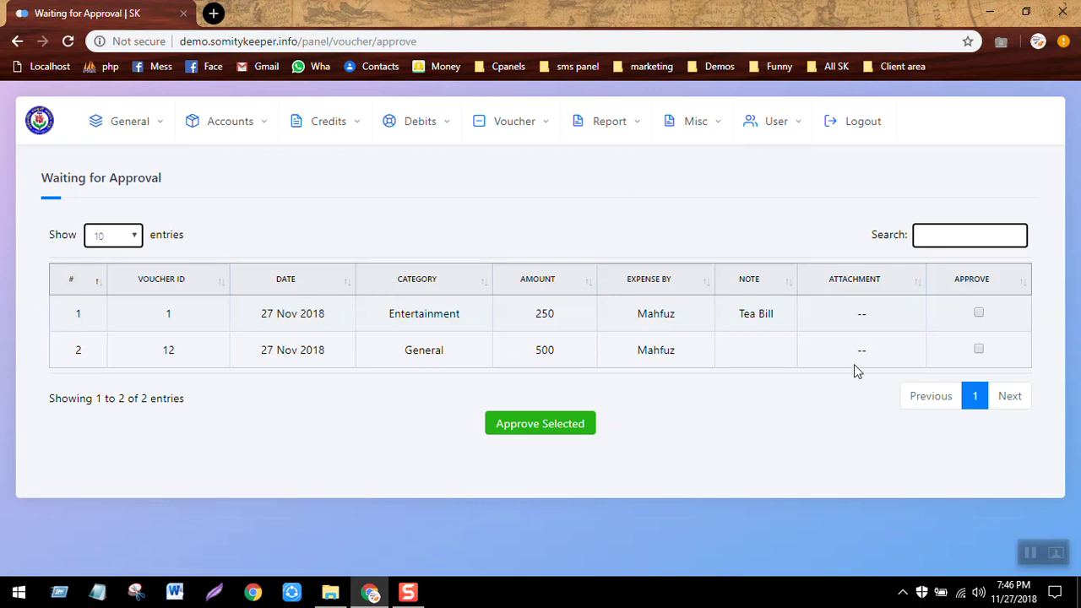
pyautogui.click(978, 314)
pyautogui.click(979, 350)
pyautogui.click(574, 429)
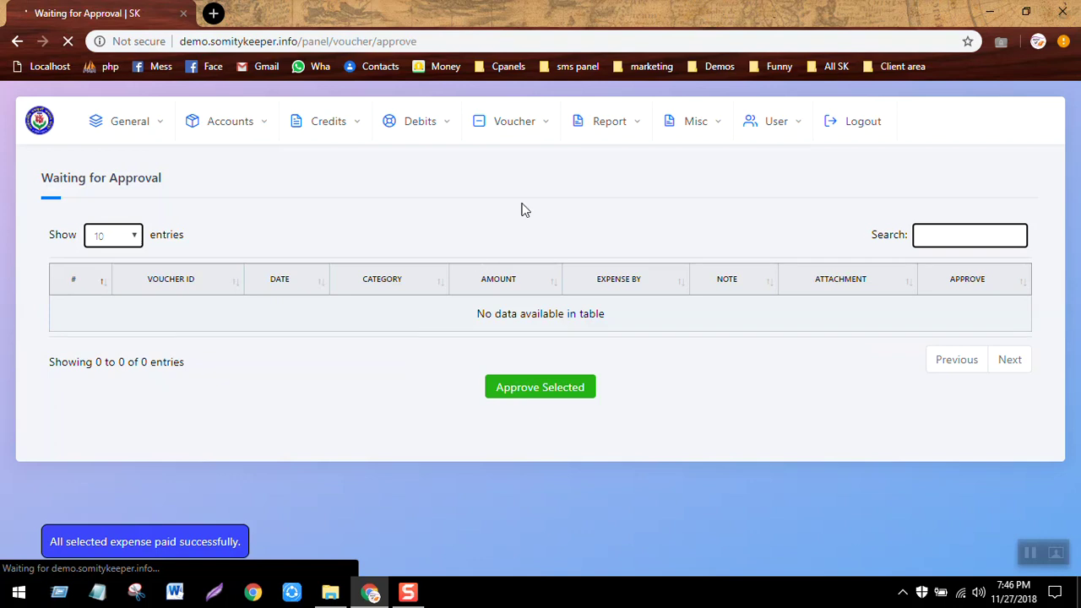
pyautogui.click(614, 129)
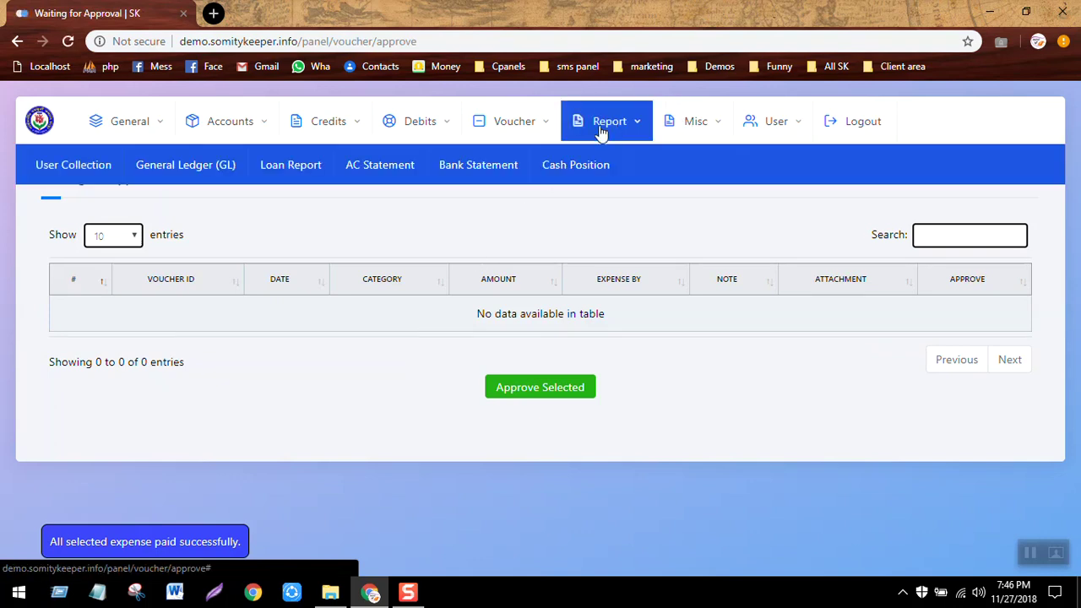
# Check the two voucher expense rows in the general ledger, then open the Cash Position report.
pyautogui.click(195, 177)
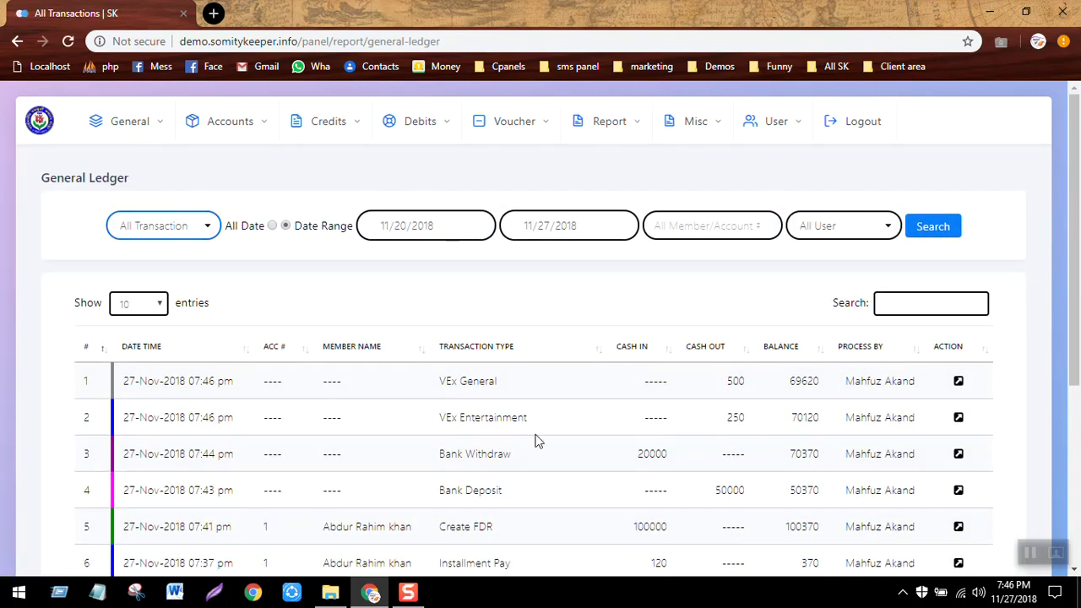
pyautogui.moveTo(595, 419); pyautogui.dragTo(696, 454)
pyautogui.doubleClick(756, 430)
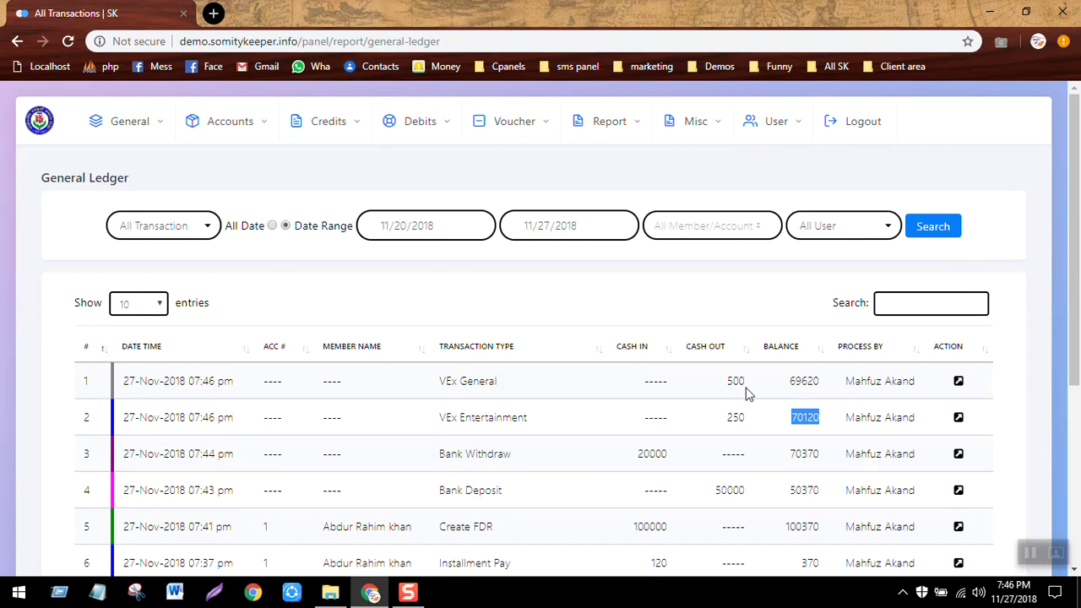
pyautogui.click(628, 127)
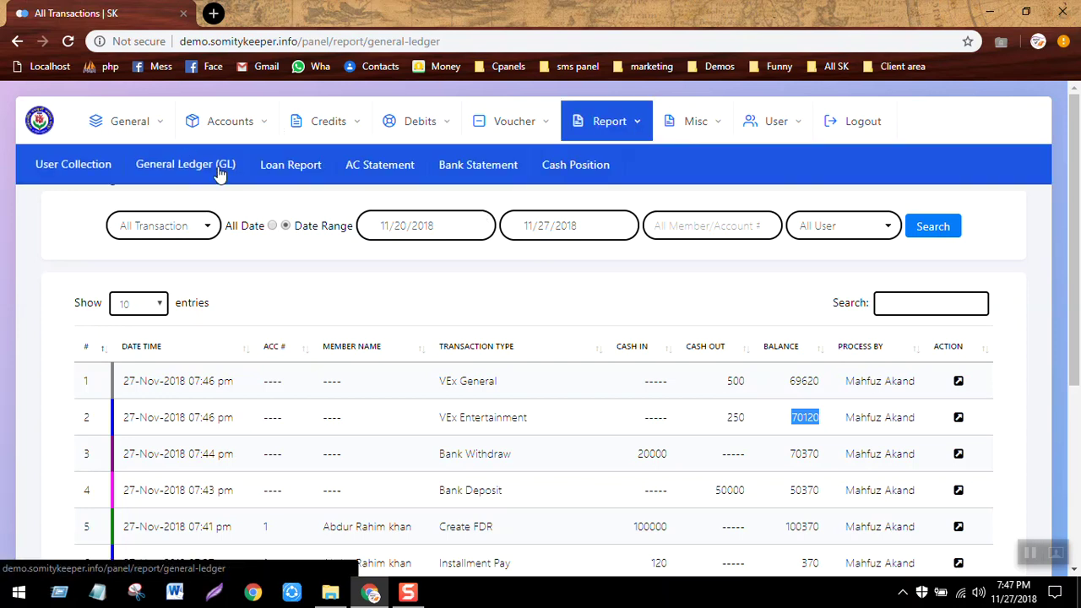
pyautogui.click(578, 164)
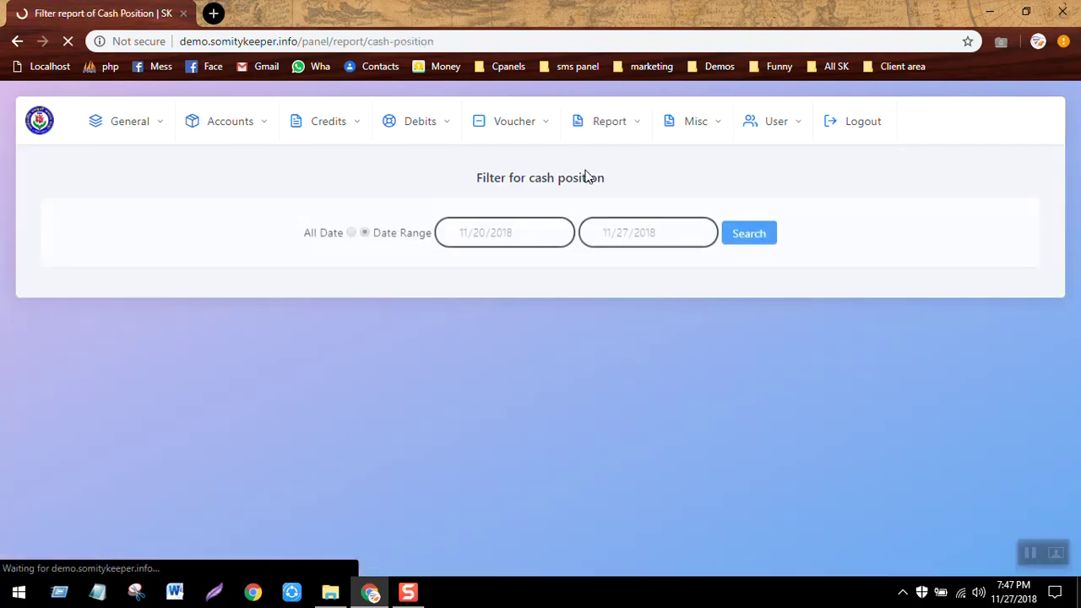
pyautogui.click(749, 227)
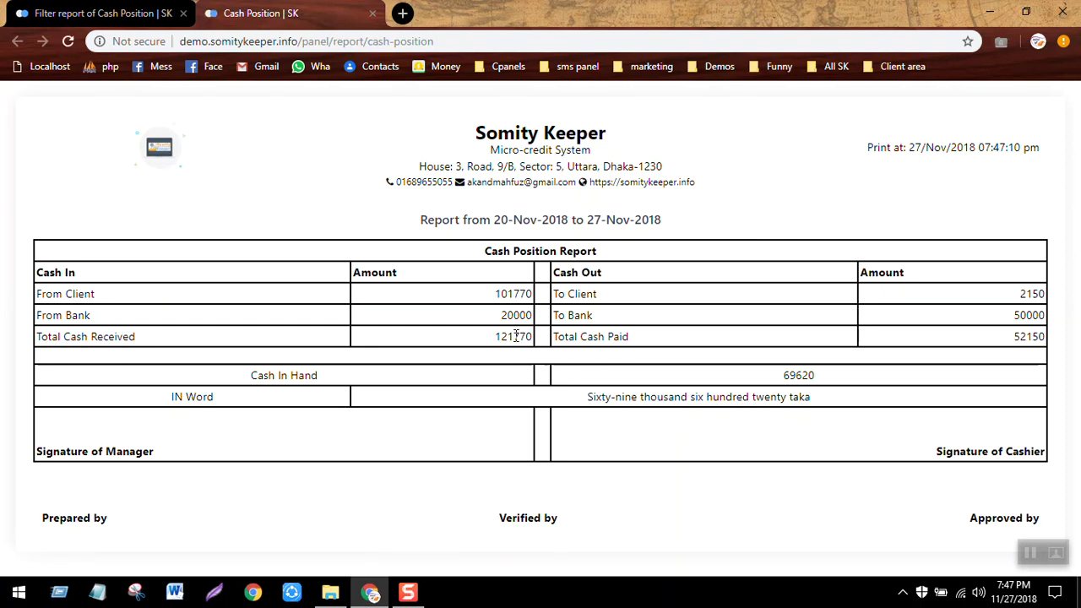
pyautogui.doubleClick(1034, 336)
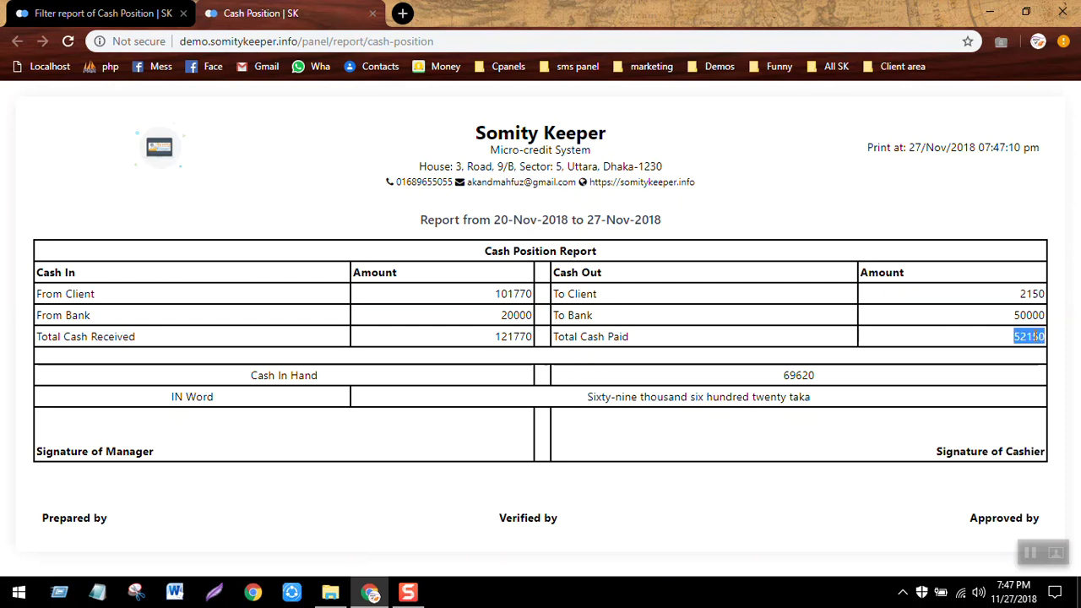
pyautogui.doubleClick(799, 376)
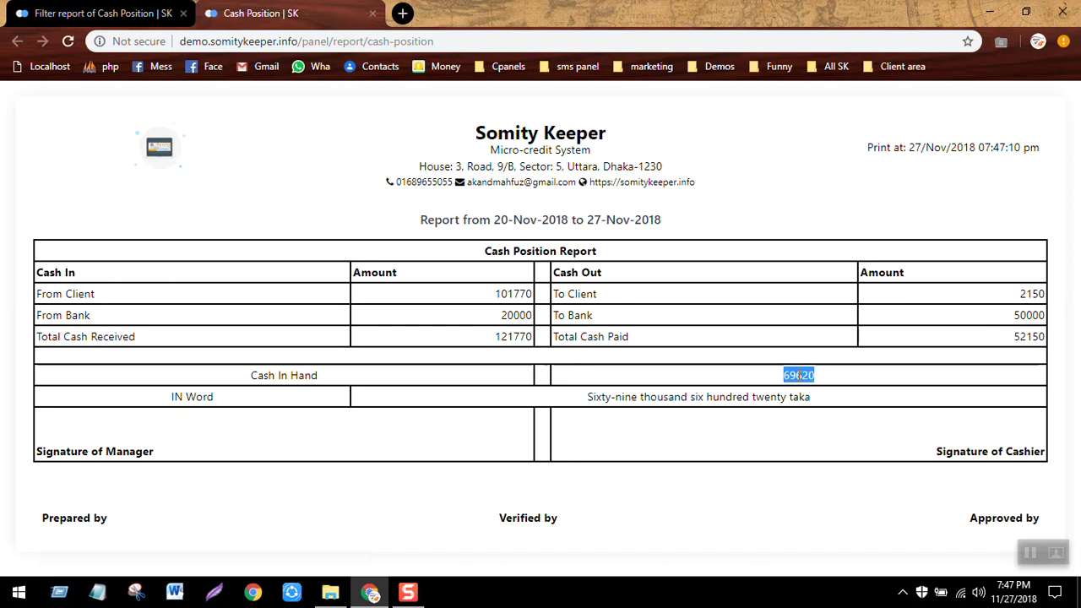
pyautogui.doubleClick(699, 397)
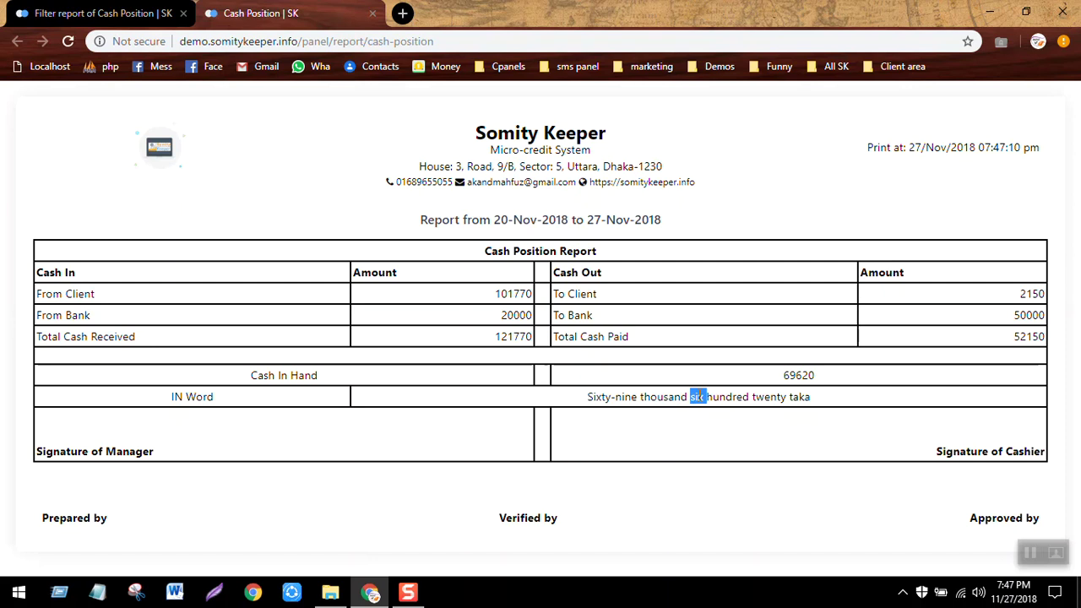
pyautogui.click(651, 464)
pyautogui.click(373, 13)
pyautogui.click(611, 123)
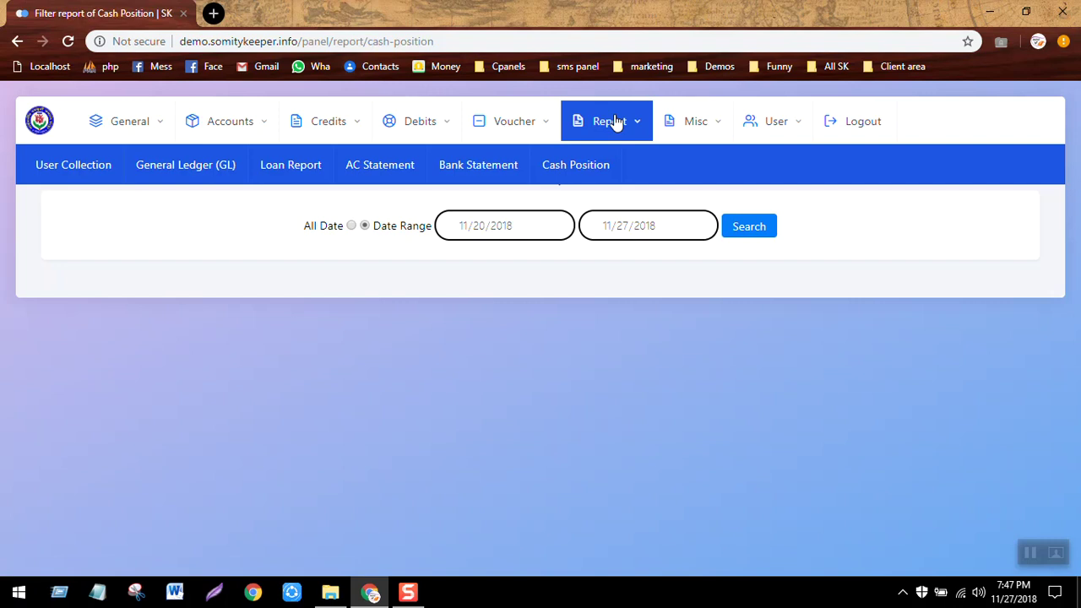
# Browse the Voucher, Credits, Debits and General menus, then open the empty Asset List.
pyautogui.click(614, 122)
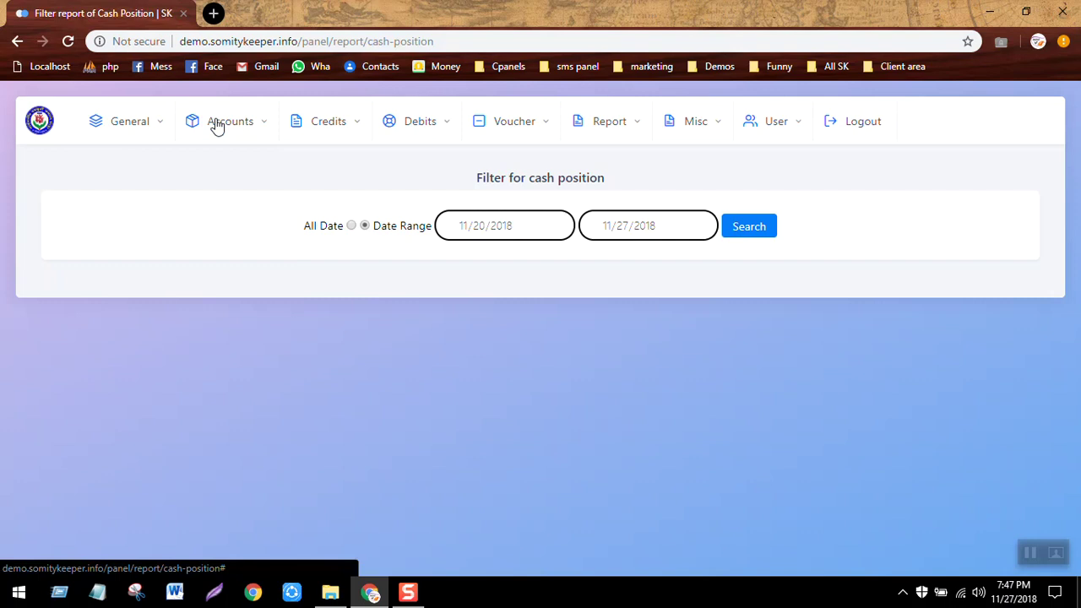
pyautogui.click(508, 124)
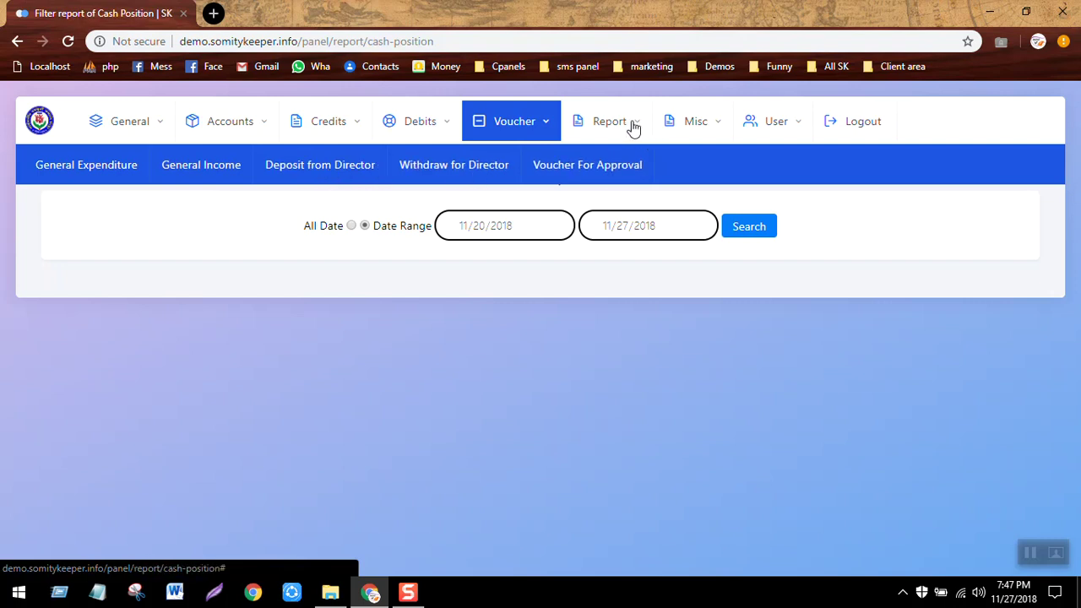
pyautogui.click(330, 127)
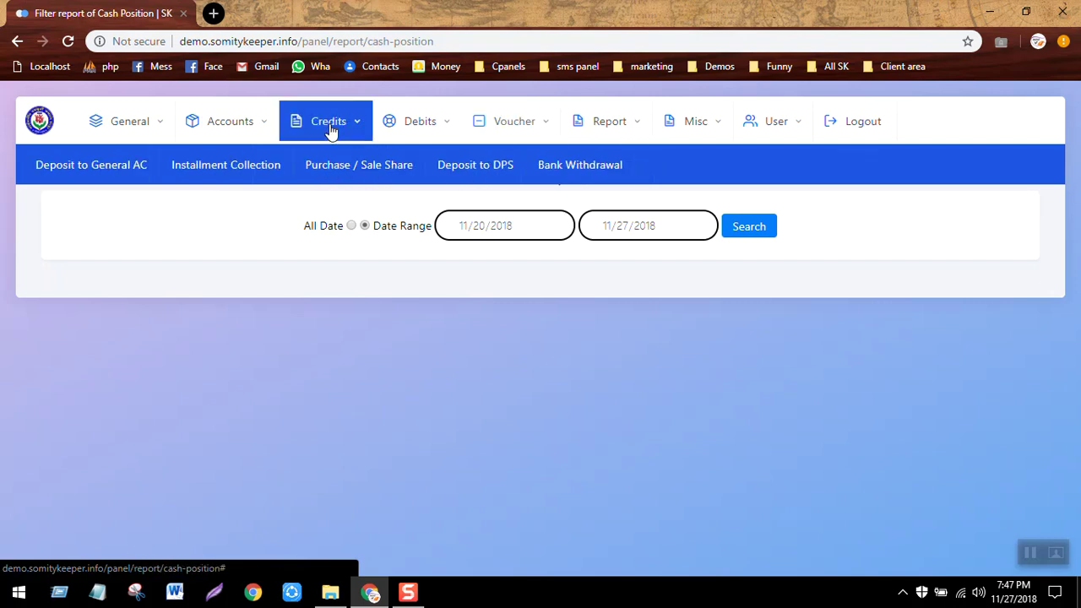
pyautogui.click(420, 131)
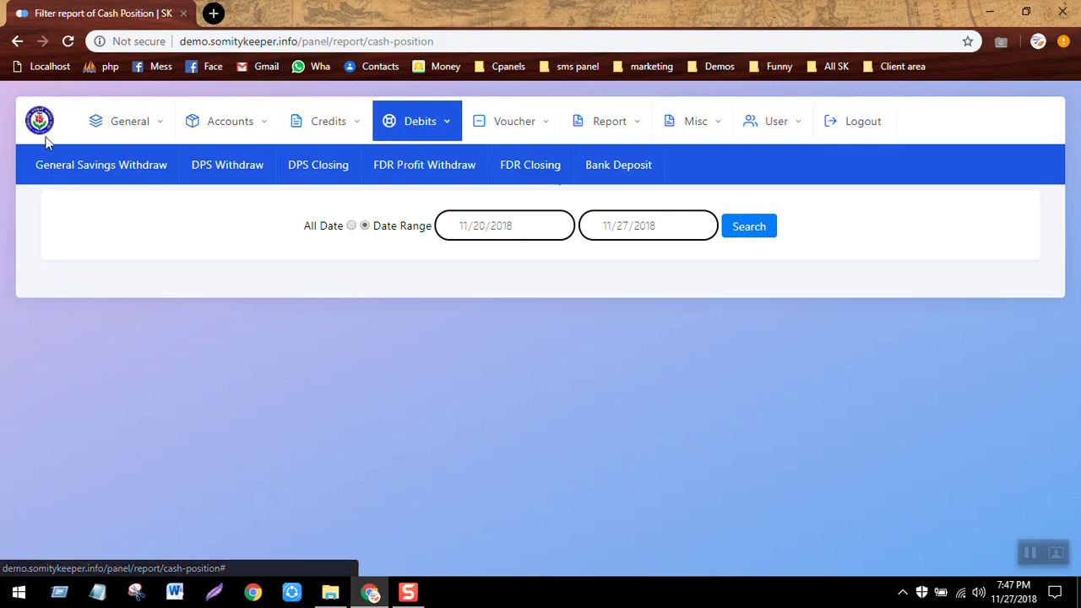
pyautogui.click(140, 128)
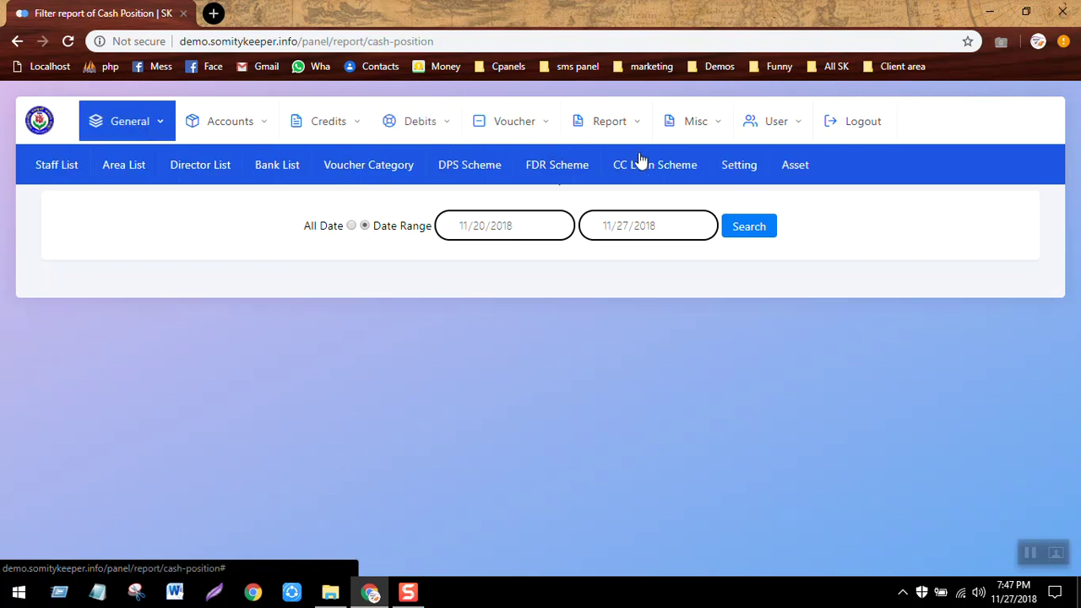
pyautogui.click(794, 169)
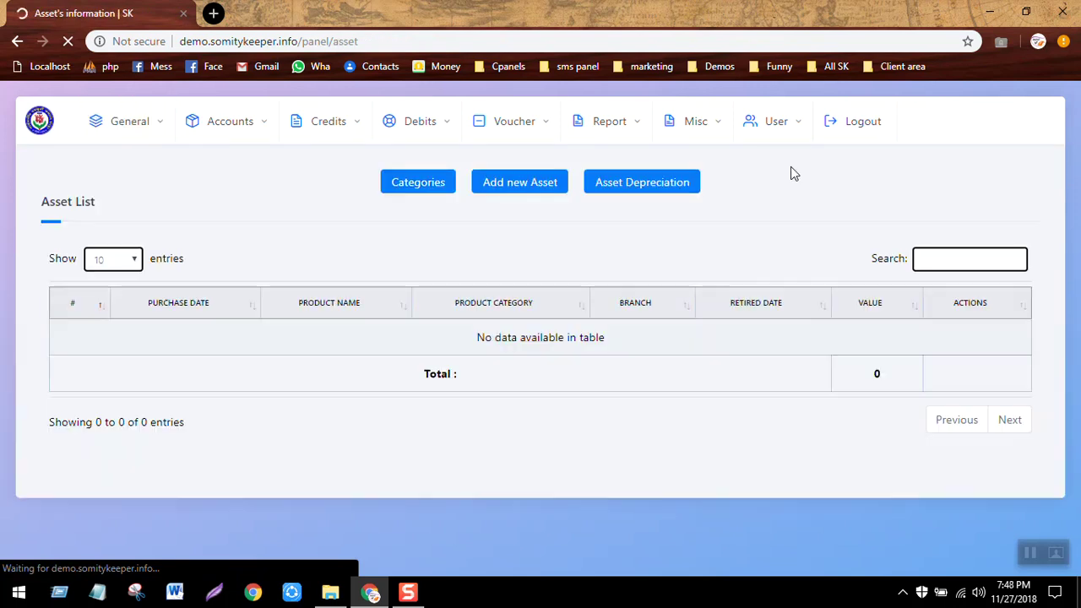
# Add a Furniture asset category from the asset categories page.
pyautogui.click(433, 193)
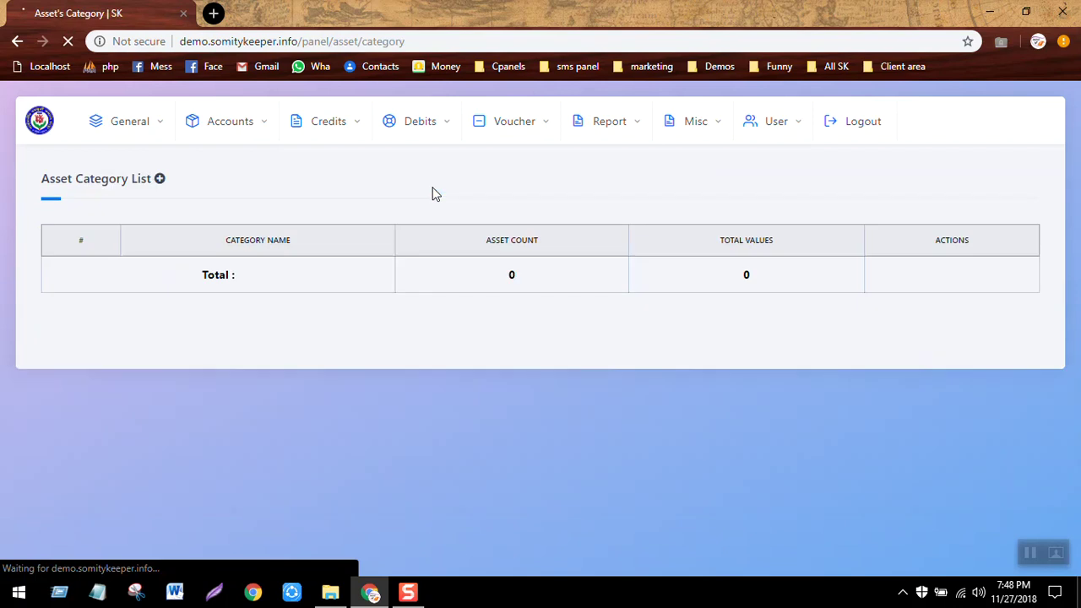
pyautogui.click(159, 179)
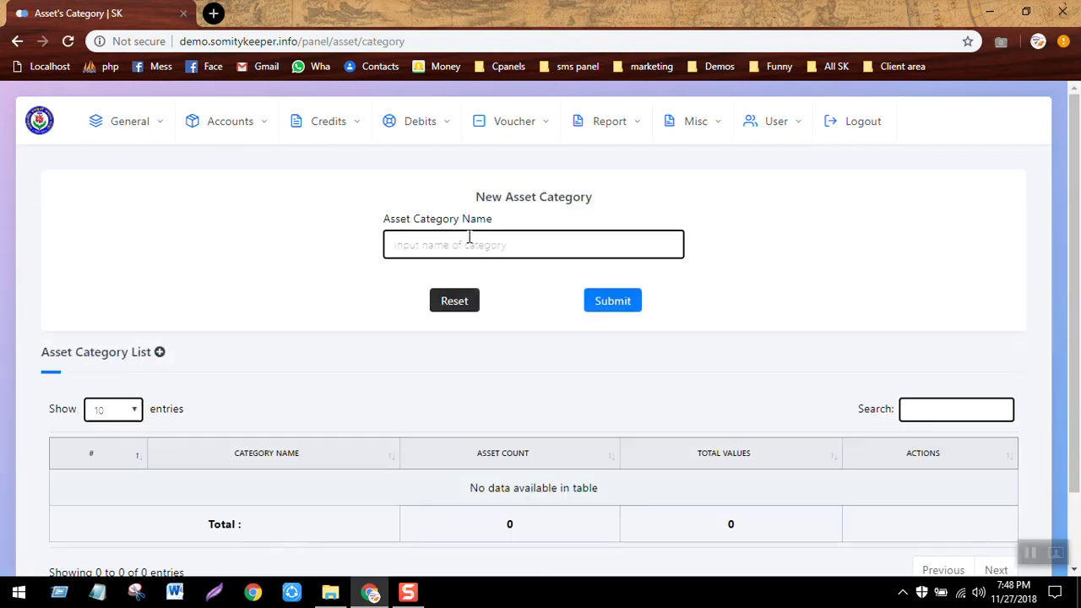
pyautogui.click(469, 242)
pyautogui.write('F')
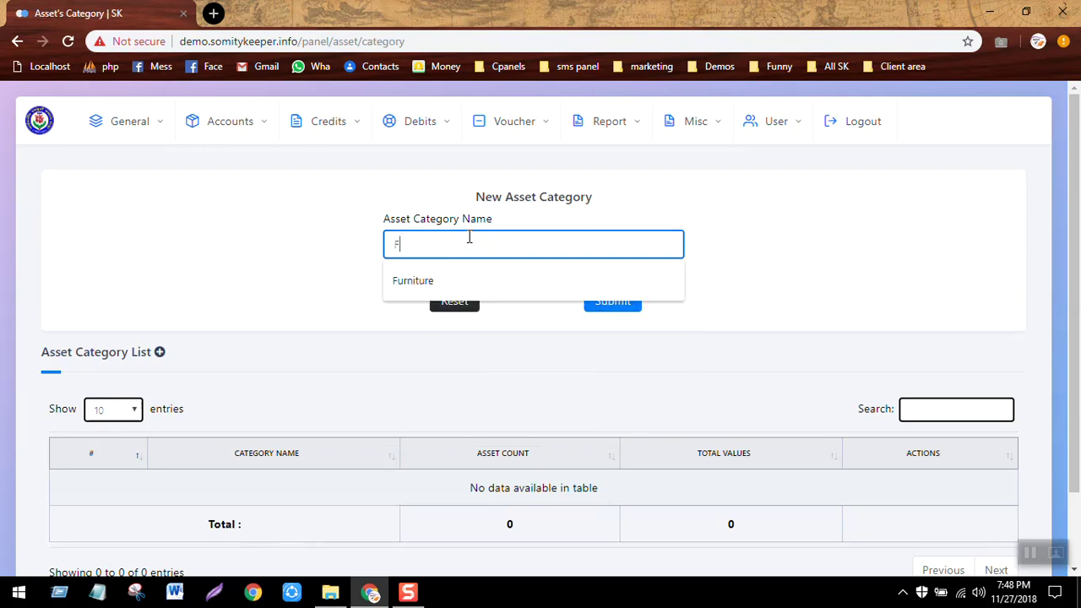
pyautogui.press('Down')
pyautogui.press('Return')
pyautogui.press('Return')
pyautogui.press('Return')
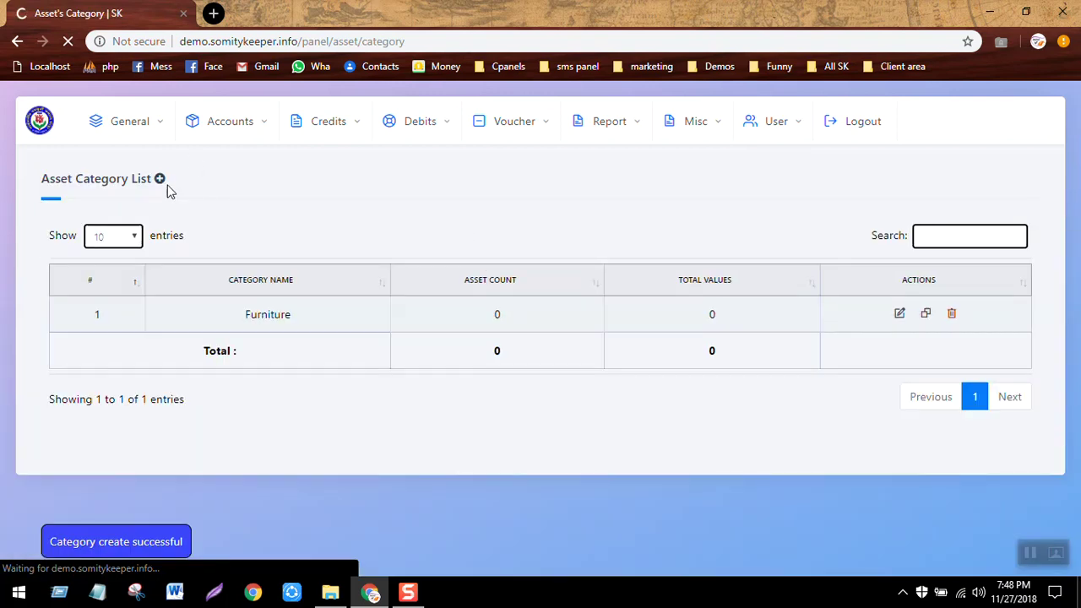
# Add a second asset category named Equipments.
pyautogui.click(160, 179)
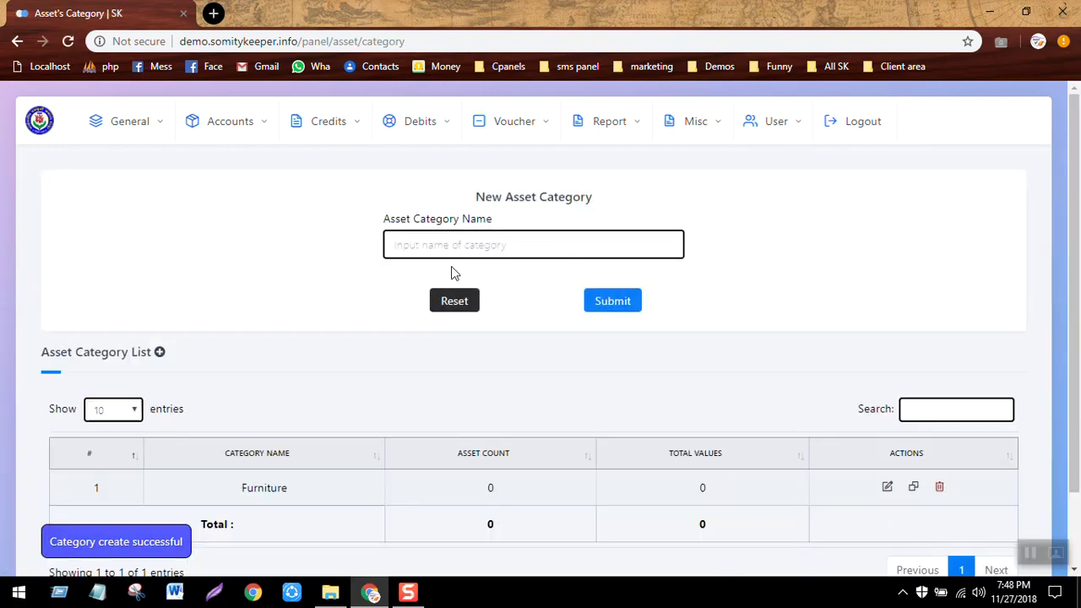
pyautogui.click(501, 251)
pyautogui.write('Equipments')
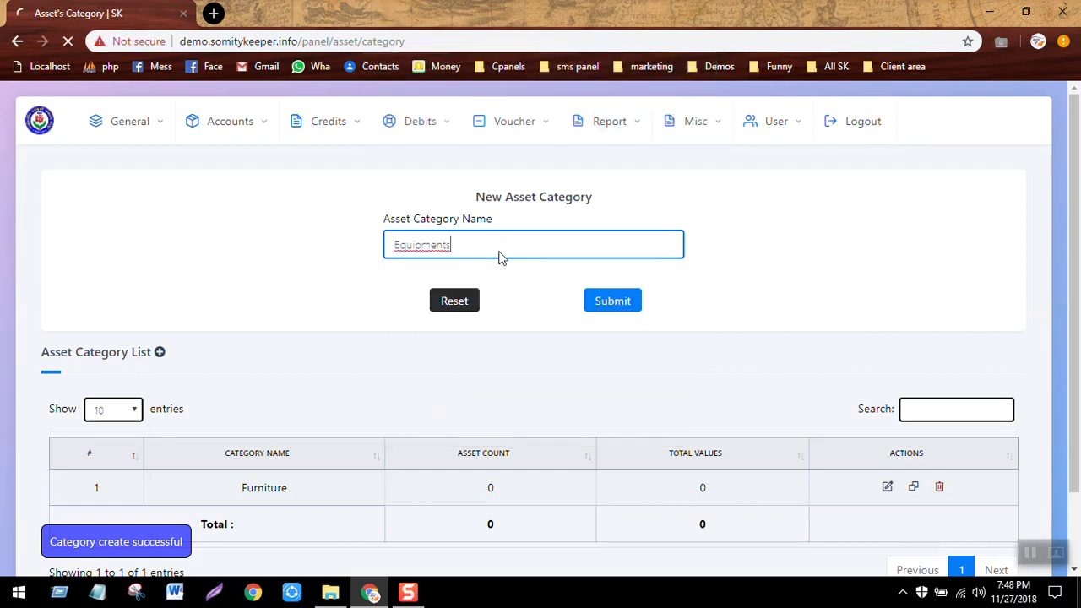
pyautogui.press('Return')
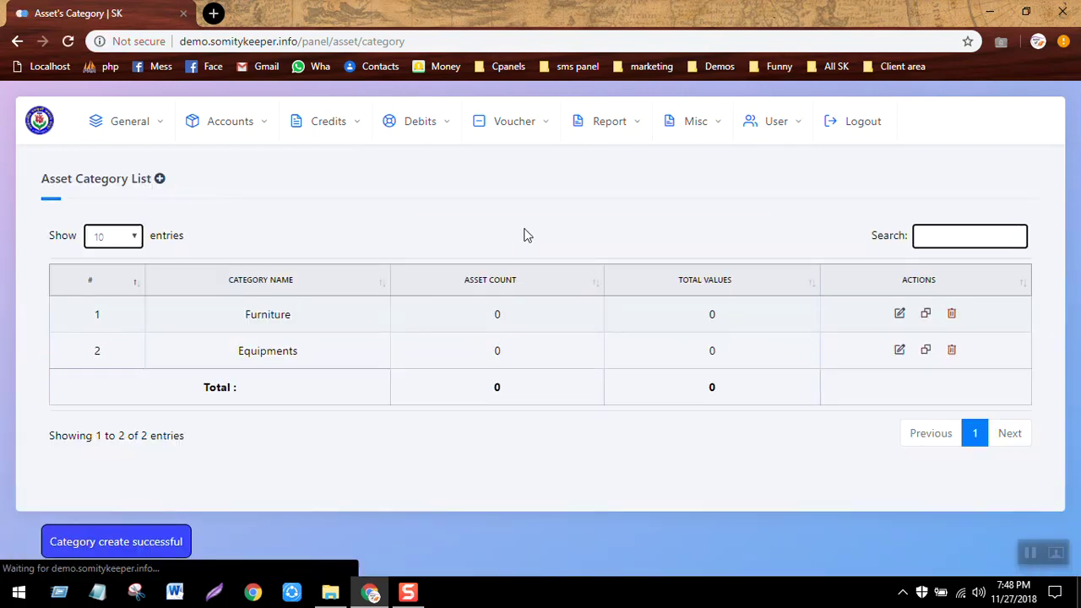
pyautogui.click(160, 129)
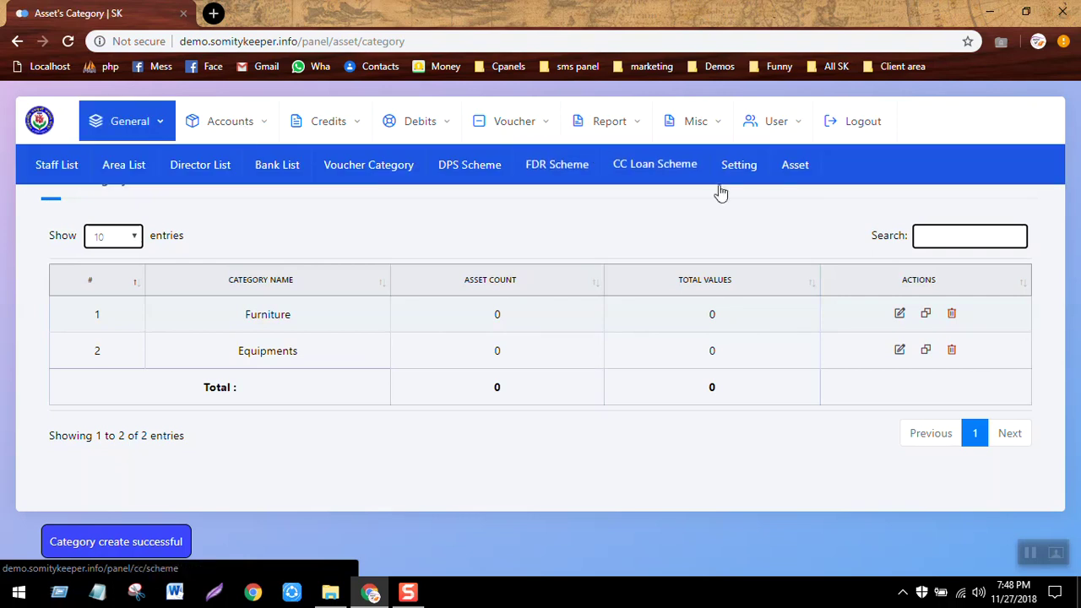
# Go to the Asset List and start a blank new asset entry.
pyautogui.click(799, 181)
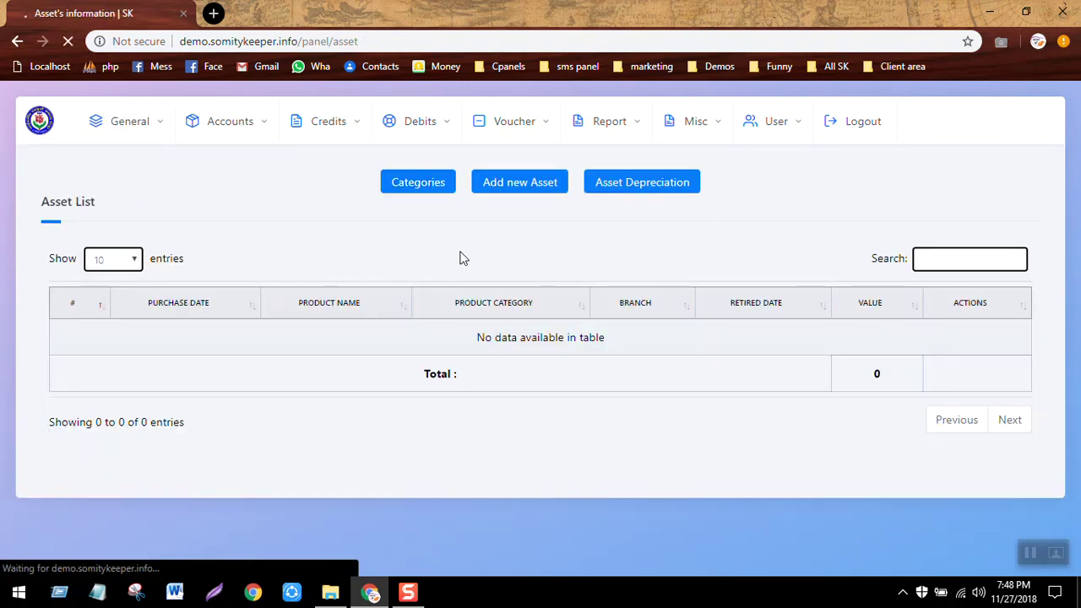
pyautogui.click(532, 186)
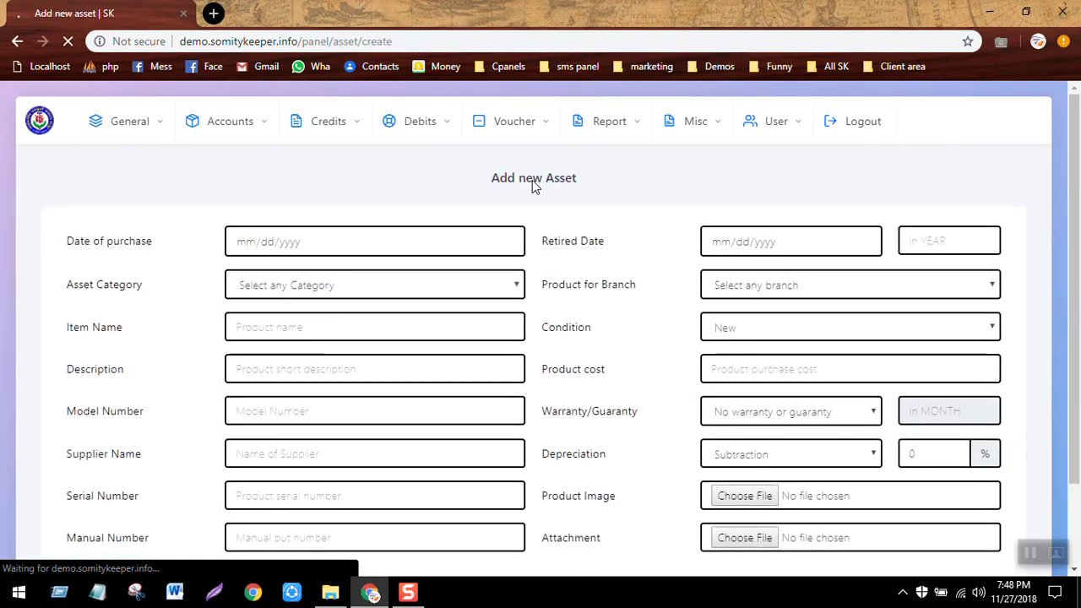
# Set the asset category to Furniture and the item name to Boss table.
pyautogui.click(473, 289)
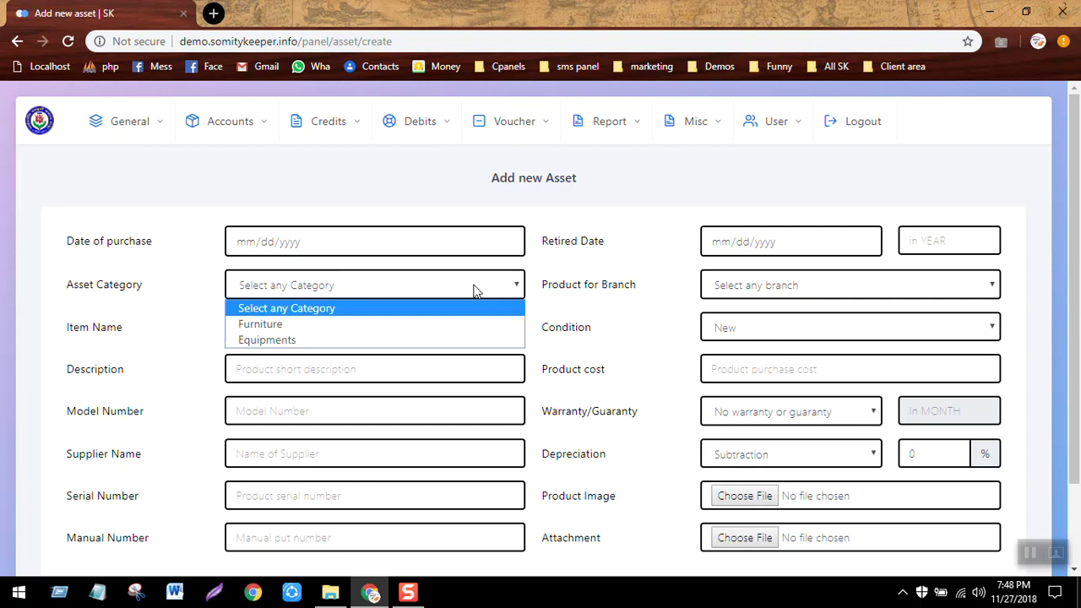
pyautogui.click(358, 330)
pyautogui.click(359, 329)
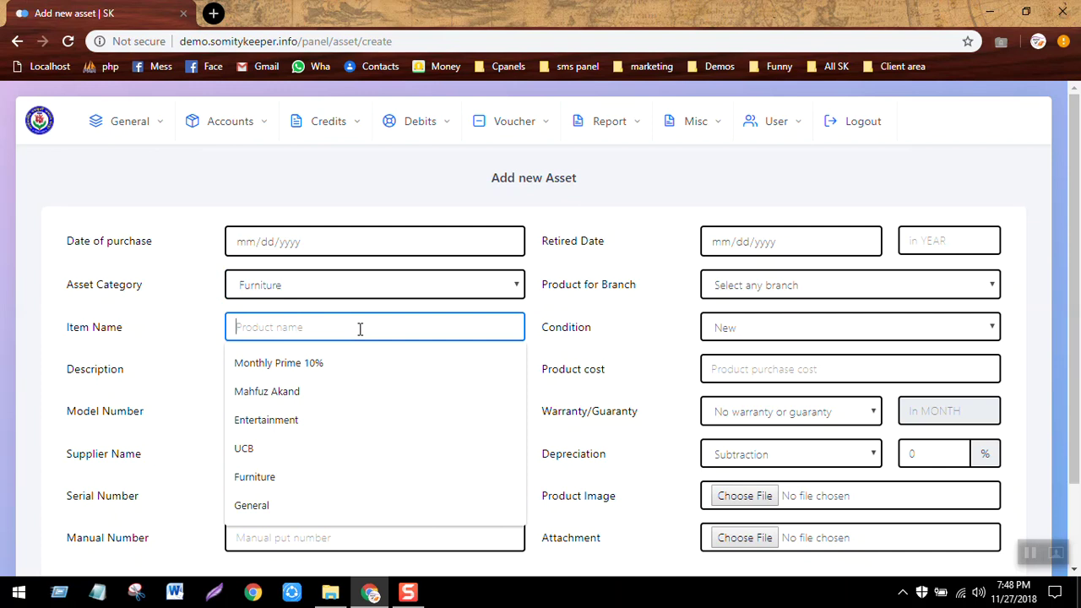
pyautogui.write('Bo')
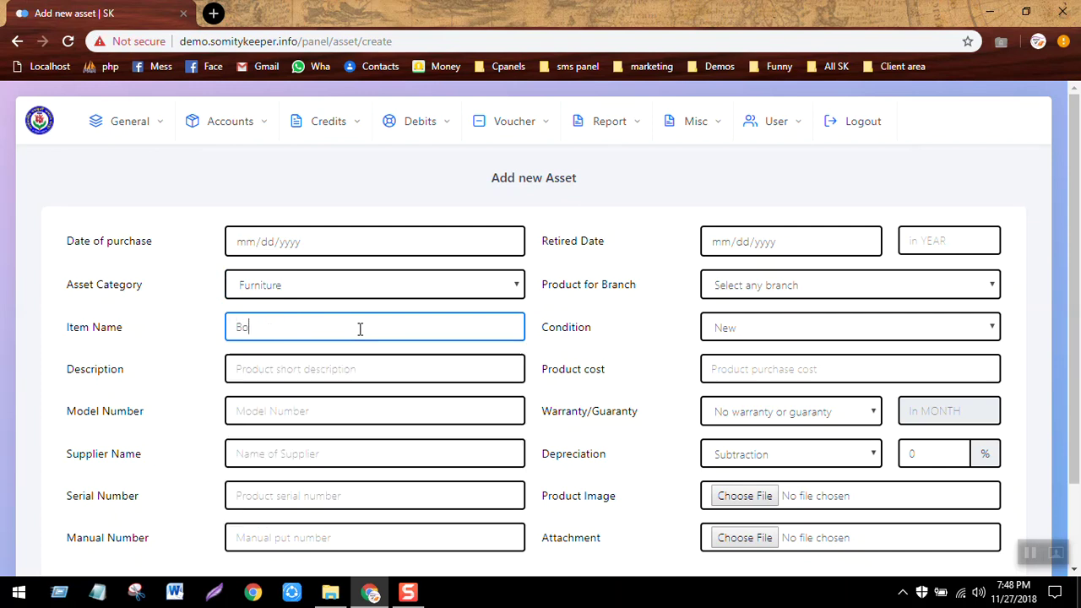
pyautogui.write('ss table')
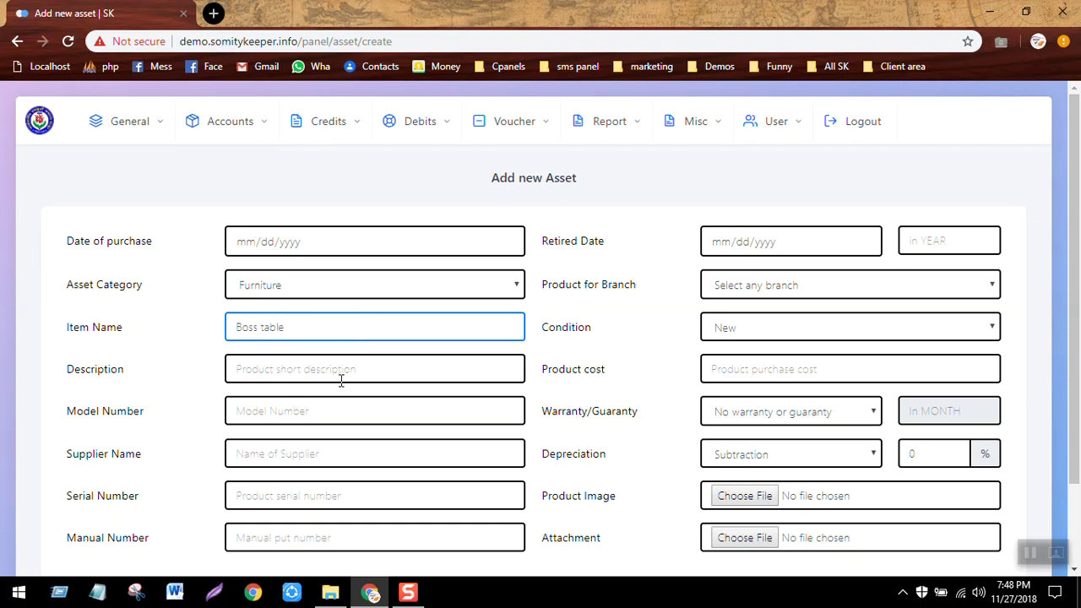
pyautogui.click(341, 381)
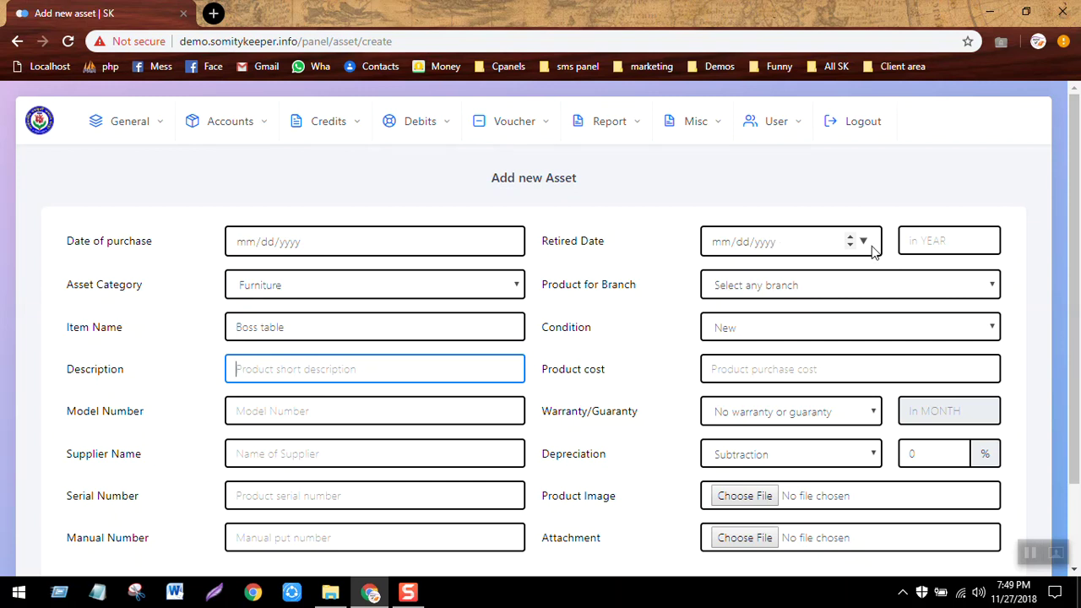
# Give the asset a 5-year lifetime, assign it to Main Branch, and keep condition New.
pyautogui.click(929, 240)
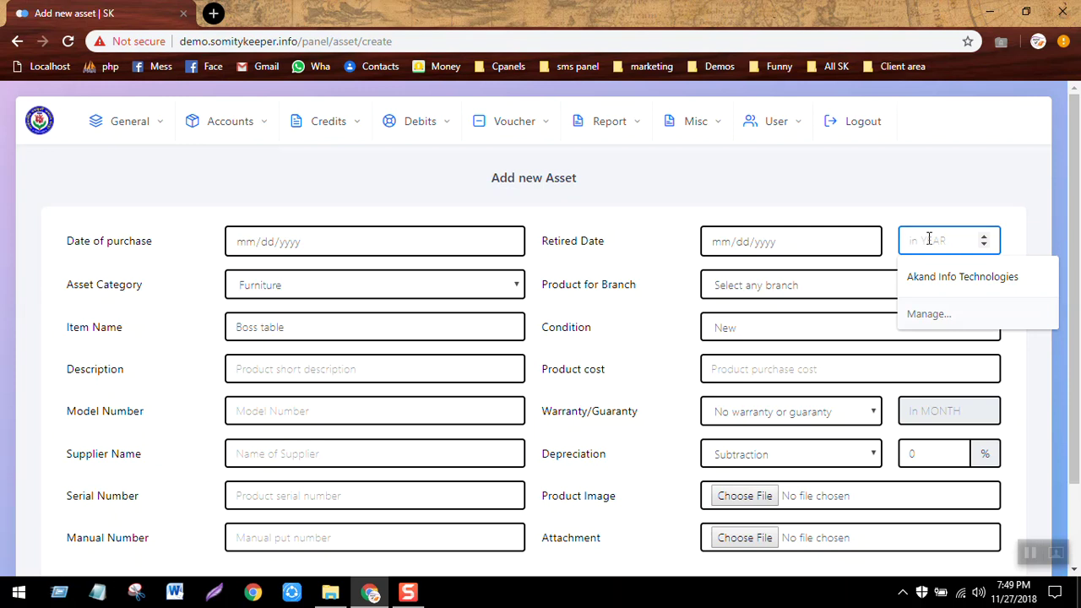
pyautogui.write('5')
pyautogui.click(819, 179)
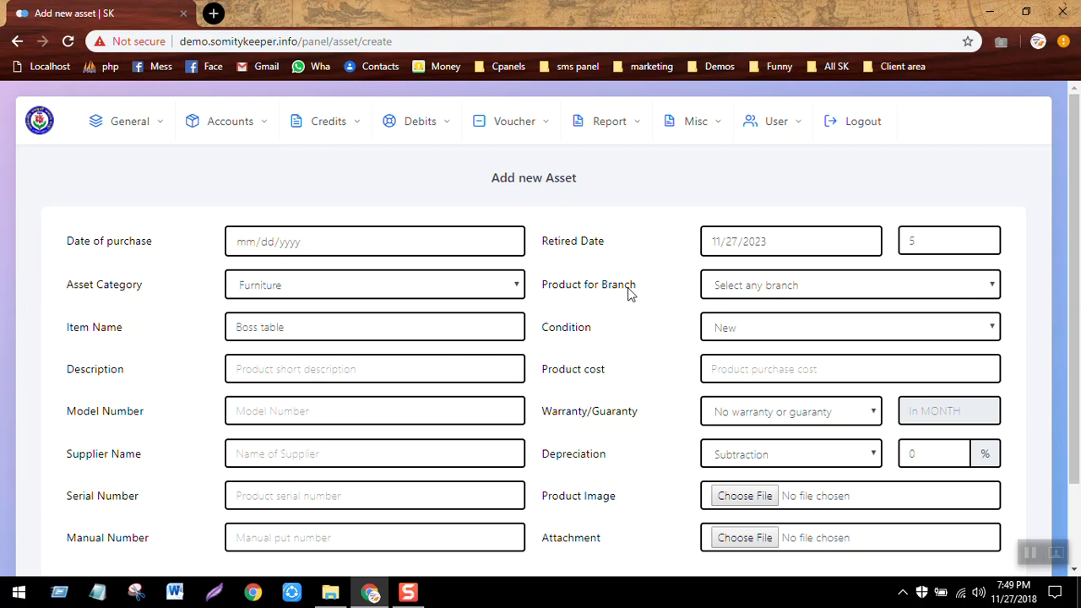
pyautogui.click(774, 285)
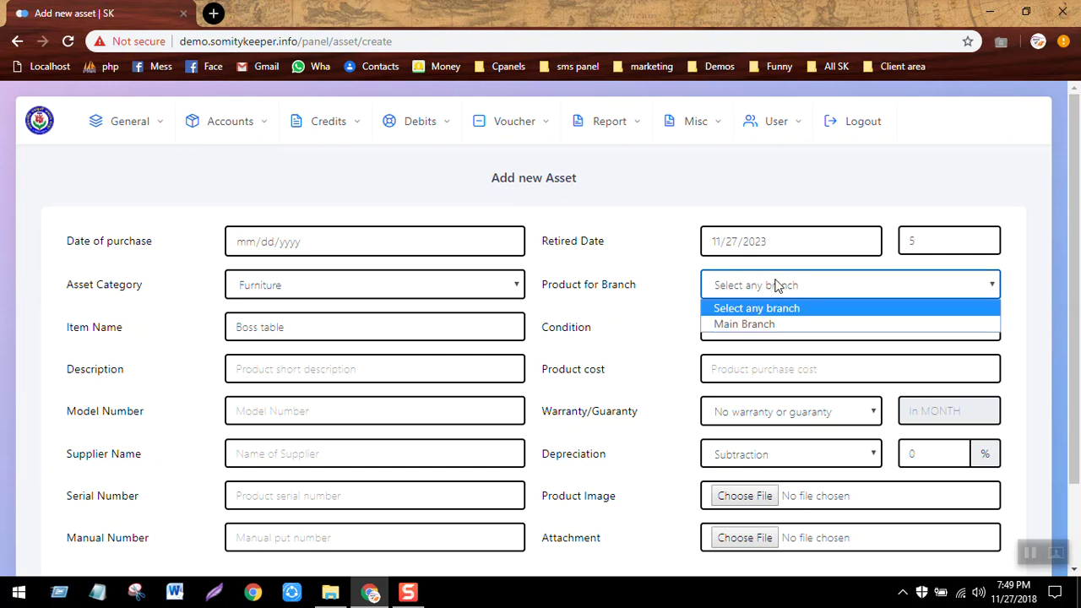
pyautogui.click(758, 325)
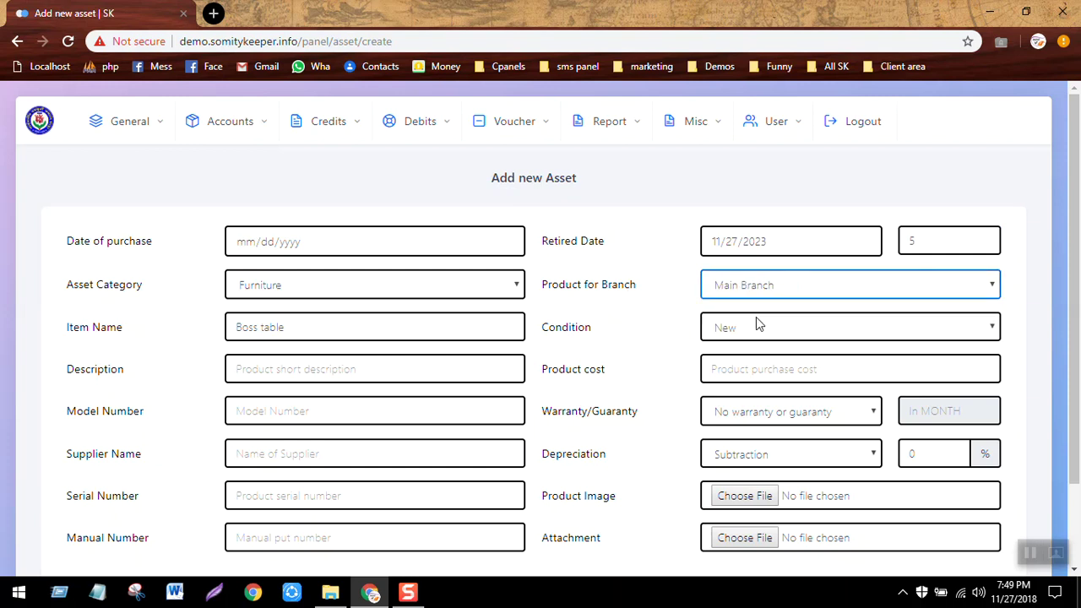
pyautogui.press('Tab')
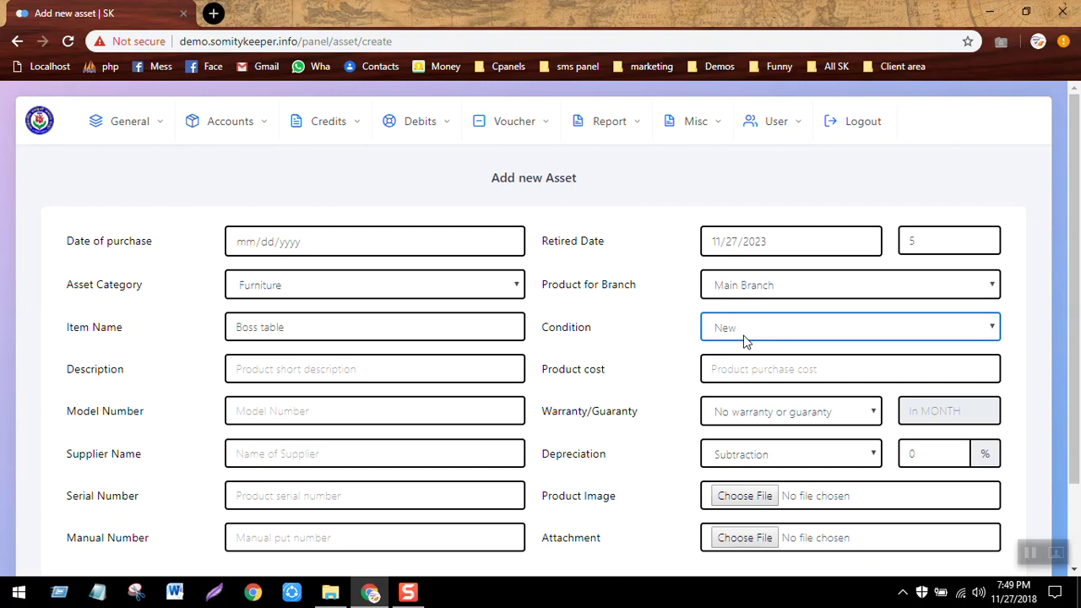
pyautogui.click(745, 338)
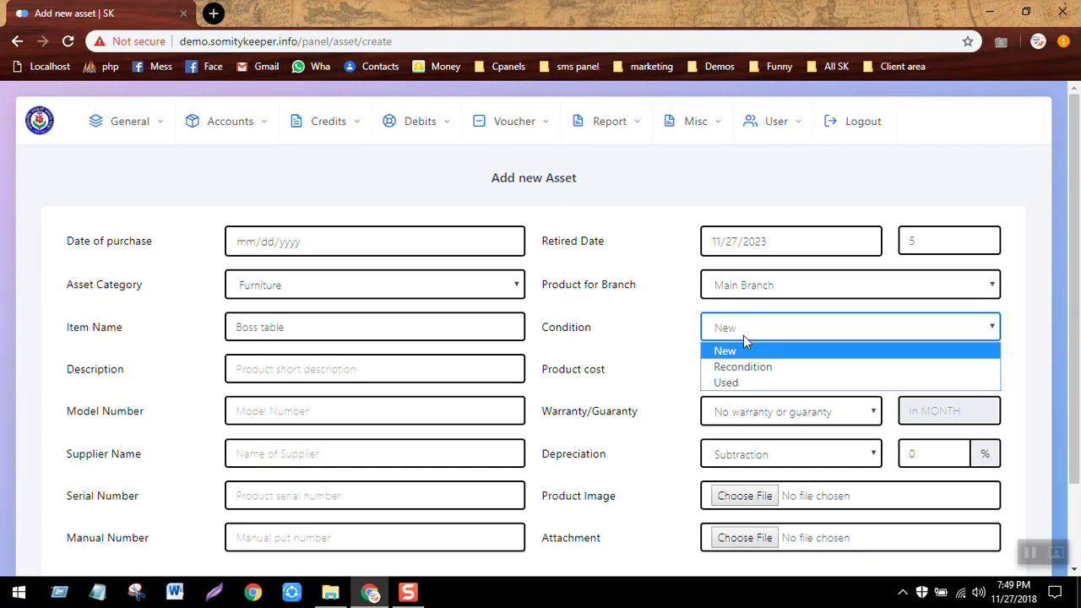
pyautogui.click(625, 354)
# Enter a product cost of 12000 with Subtraction depreciation at 10%.
pyautogui.click(738, 368)
pyautogui.write('12000')
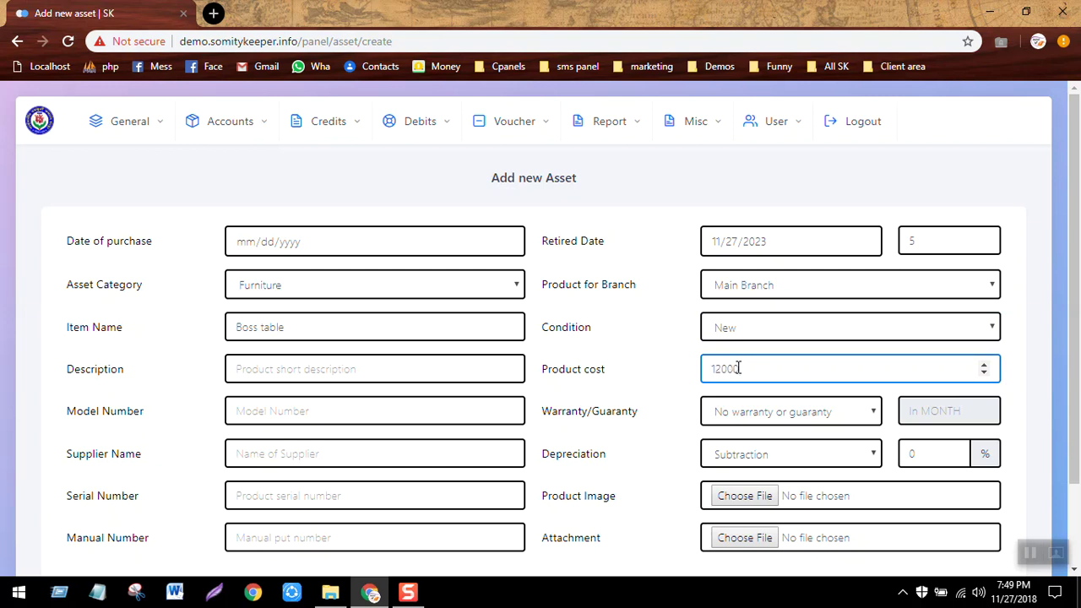
pyautogui.click(779, 410)
pyautogui.press('Tab')
pyautogui.press('a')
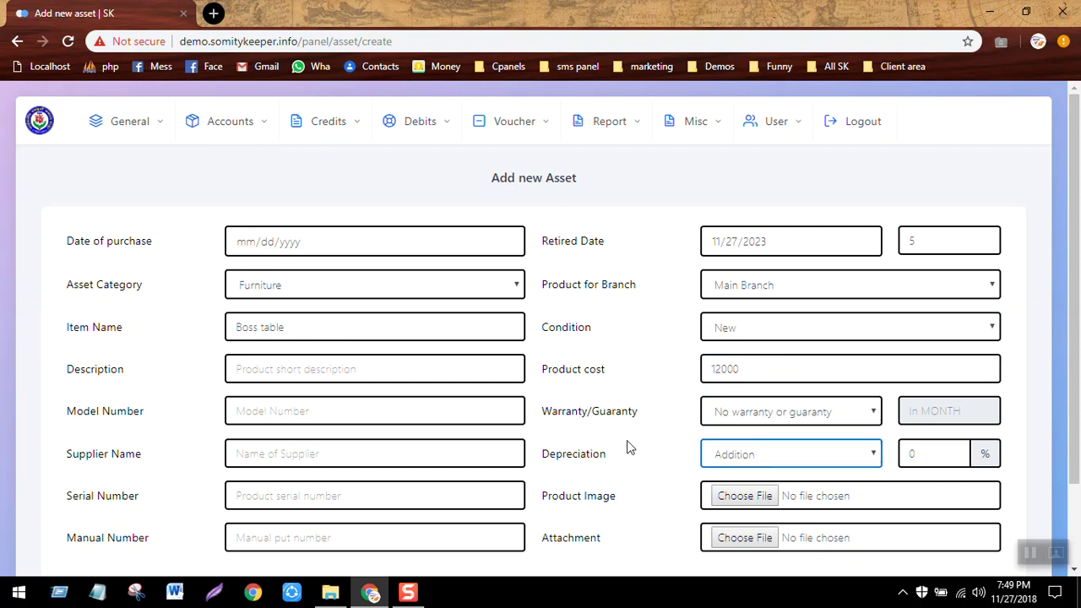
pyautogui.scroll(-1, 1078, 429)
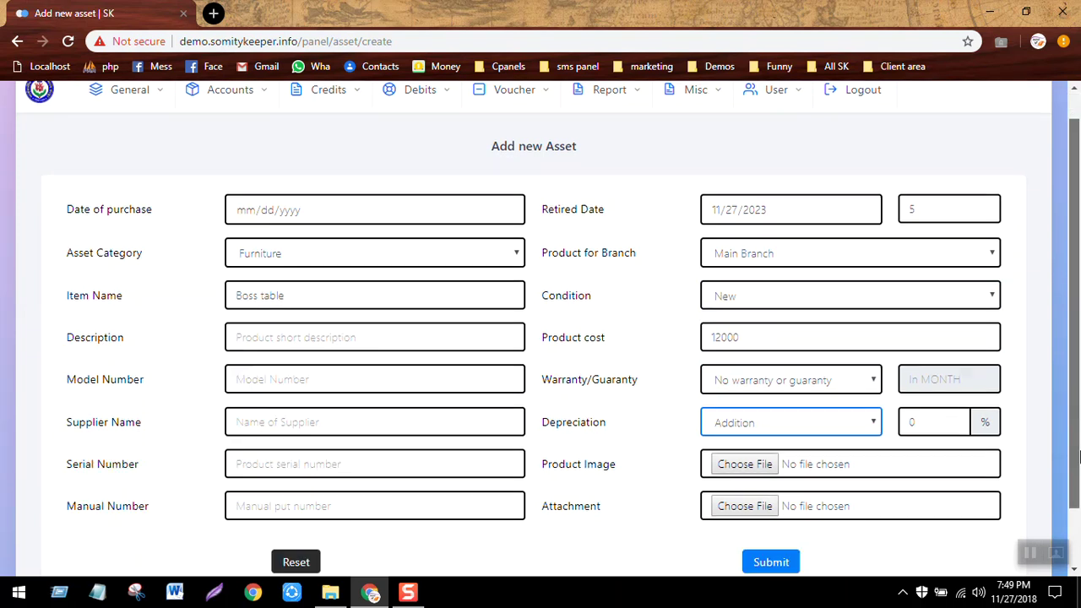
pyautogui.click(828, 372)
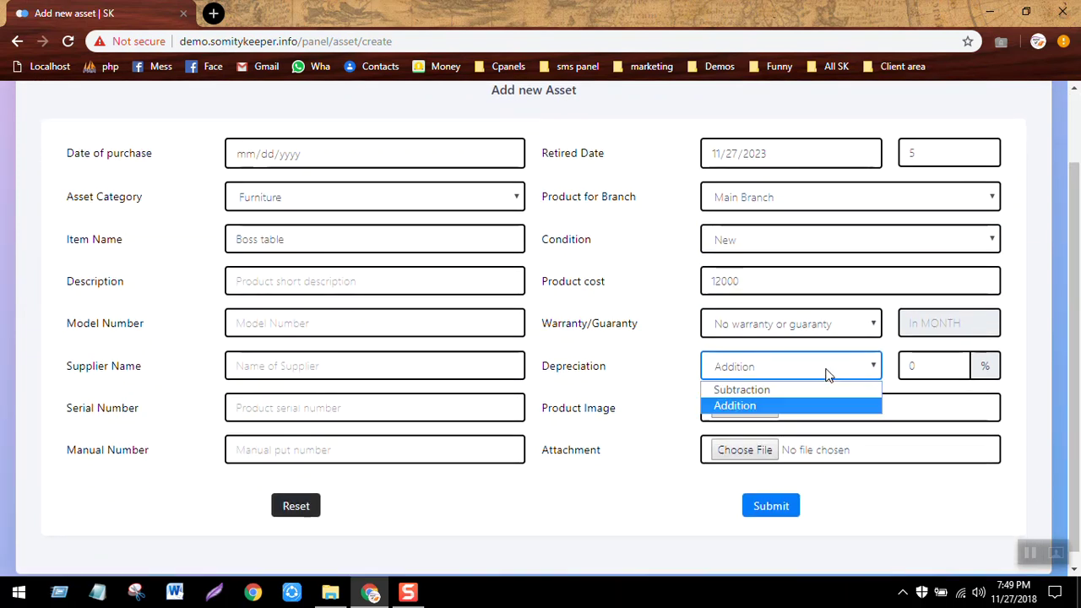
pyautogui.click(778, 389)
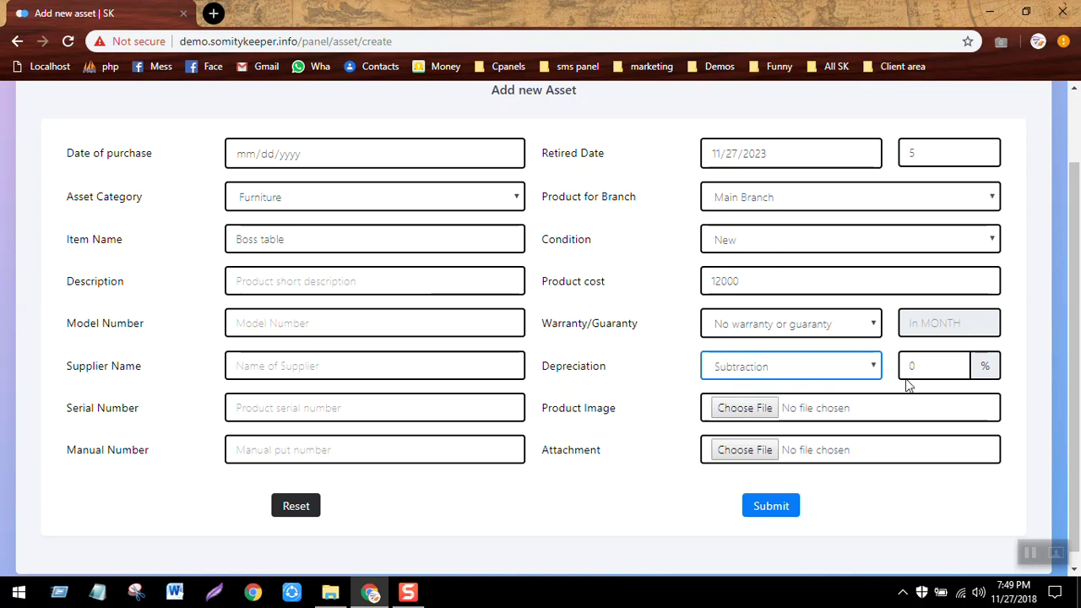
pyautogui.click(931, 369)
pyautogui.press('BackSpace')
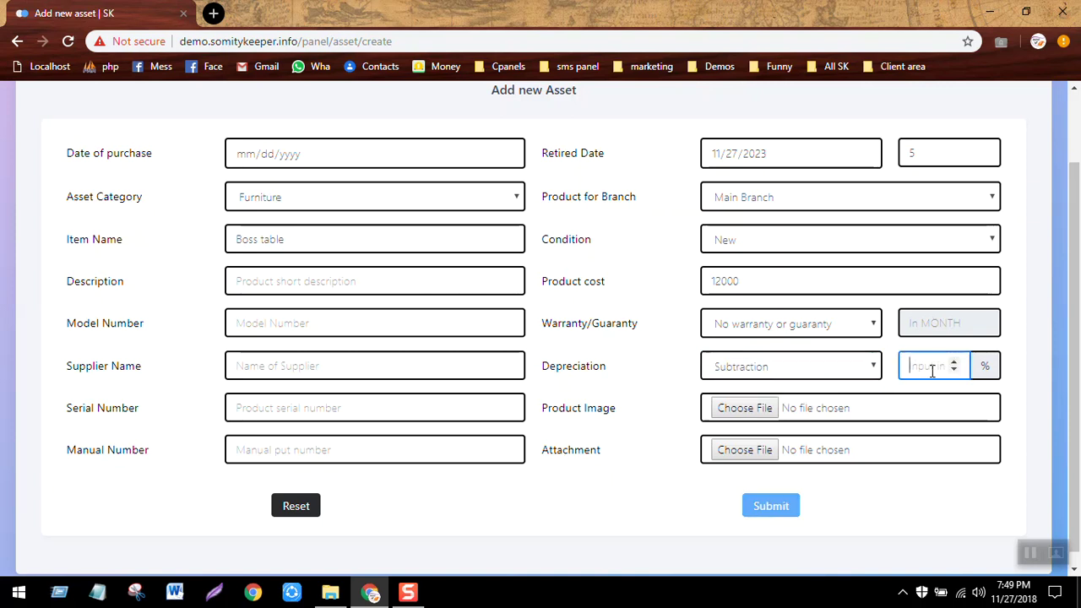
pyautogui.write('10')
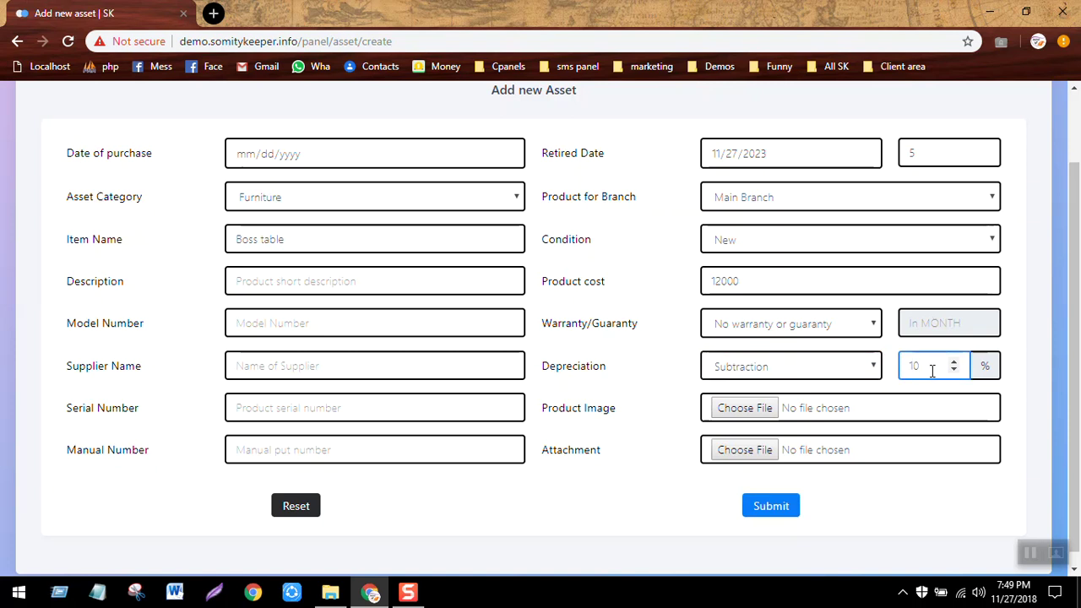
pyautogui.click(592, 315)
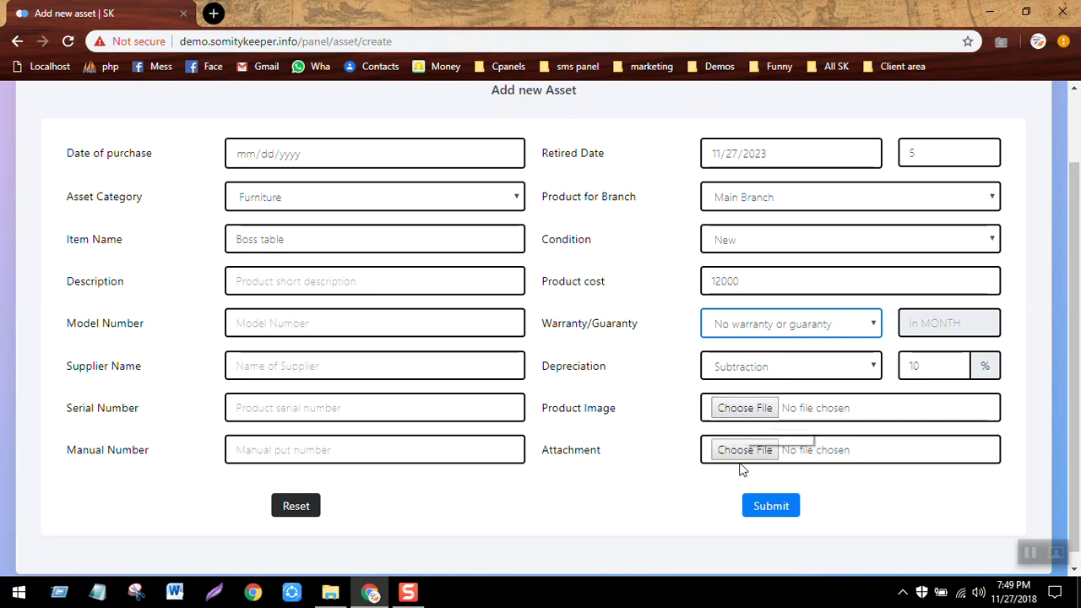
# Save the Boss table asset and confirm it appears in the Asset List valued 12000.
pyautogui.click(771, 510)
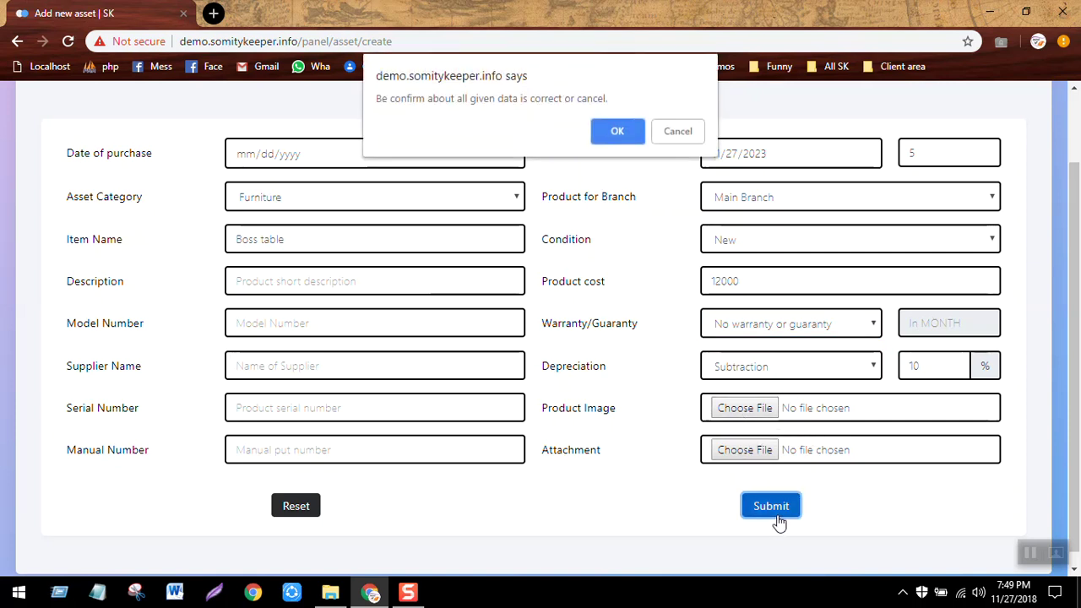
pyautogui.press('Return')
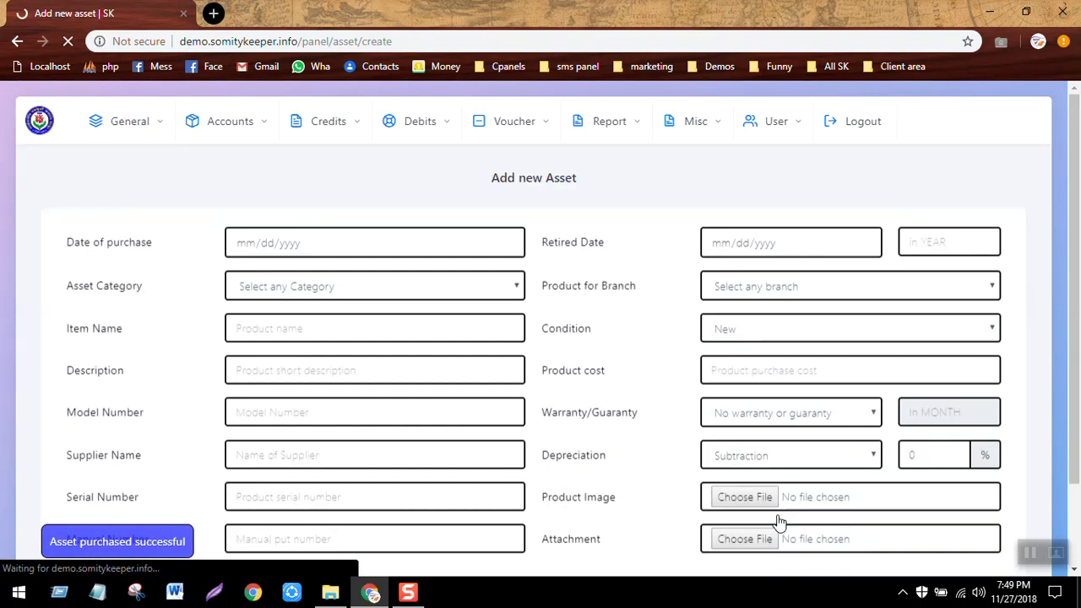
pyautogui.click(139, 124)
pyautogui.click(785, 166)
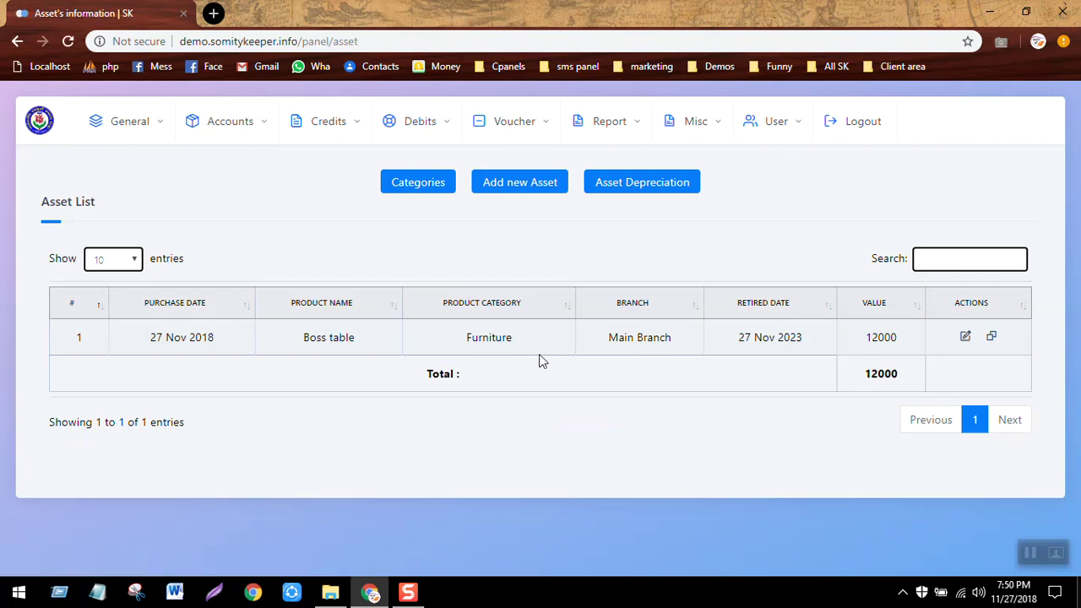
pyautogui.click(40, 123)
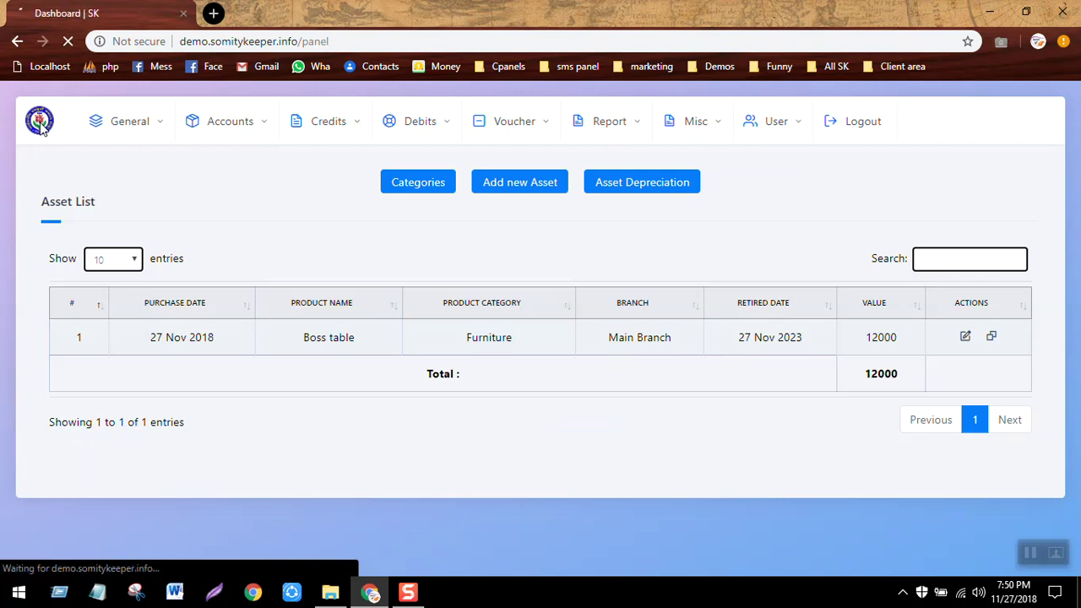
# Scroll the dashboard to the asset tiles showing 1 asset worth 12000, then reload it.
pyautogui.scroll(-4, 39, 126)
pyautogui.scroll(-4, 40, 126)
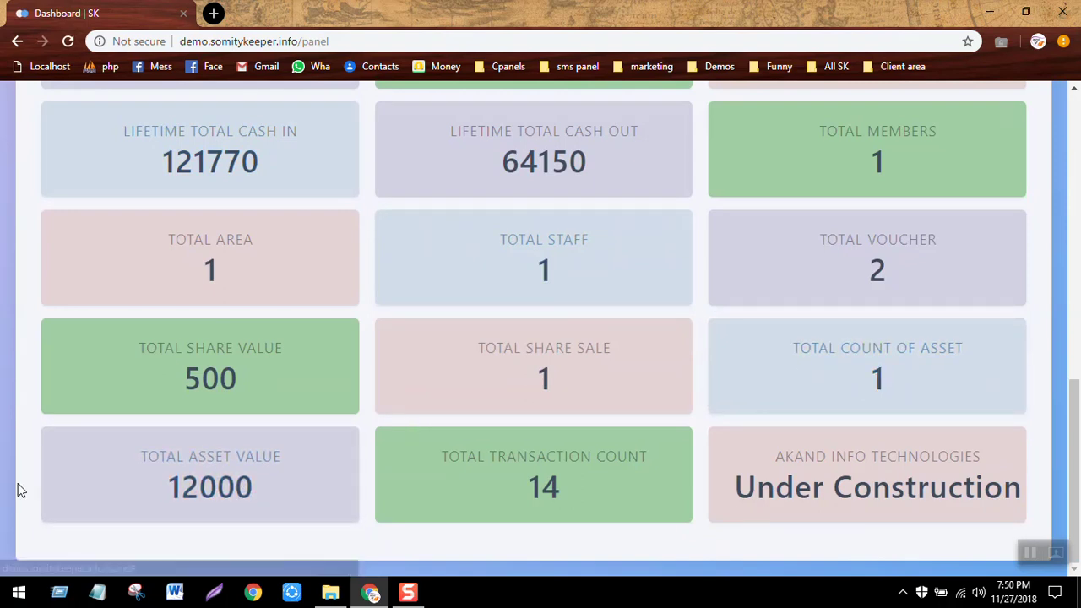
pyautogui.scroll(9, 17, 483)
pyautogui.scroll(1, 20, 490)
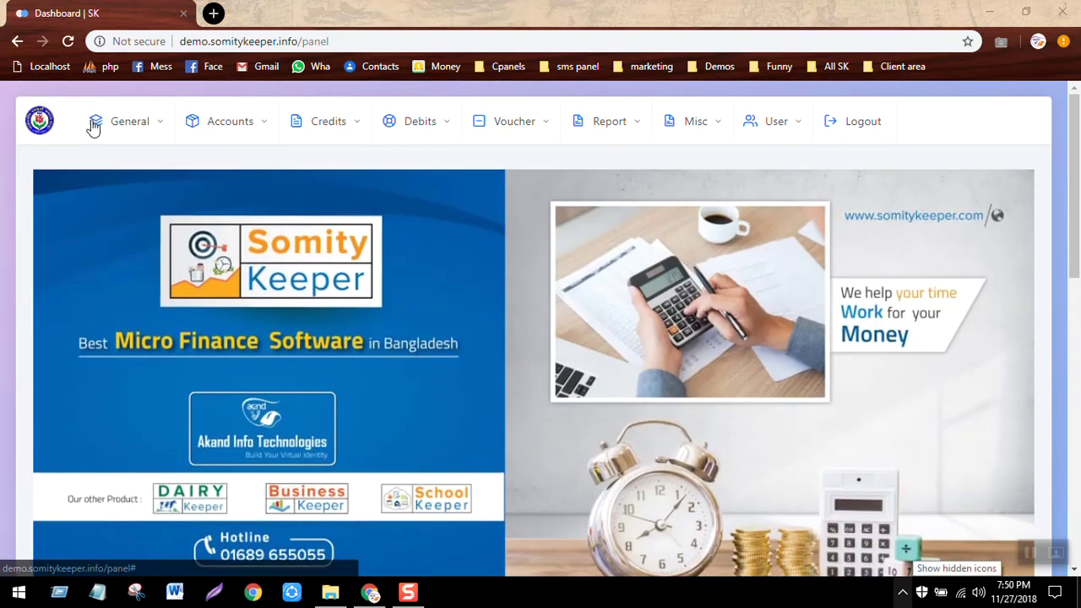
pyautogui.click(38, 125)
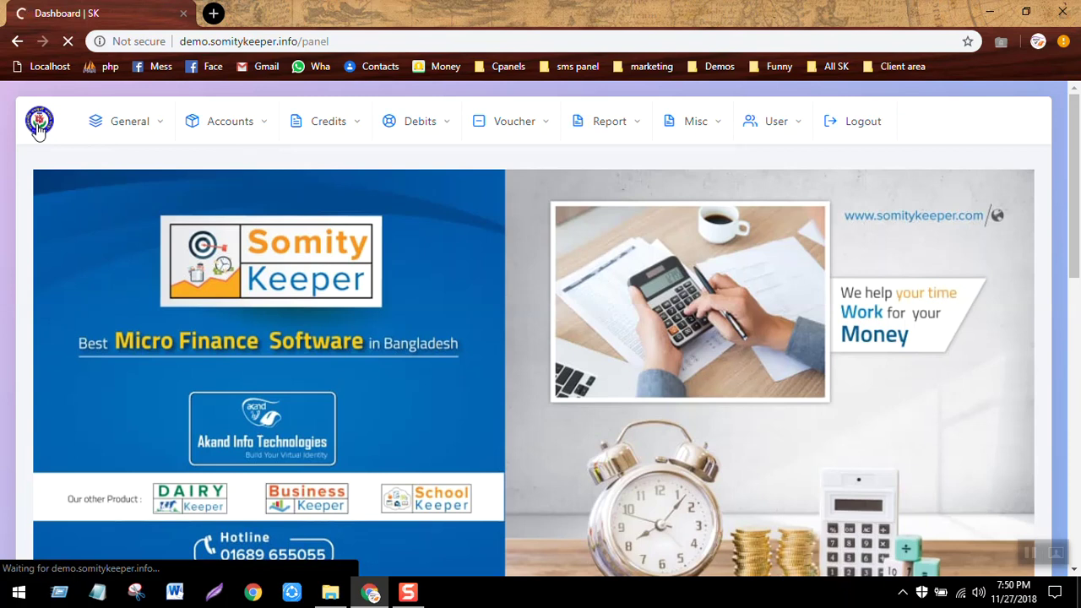
pyautogui.click(624, 129)
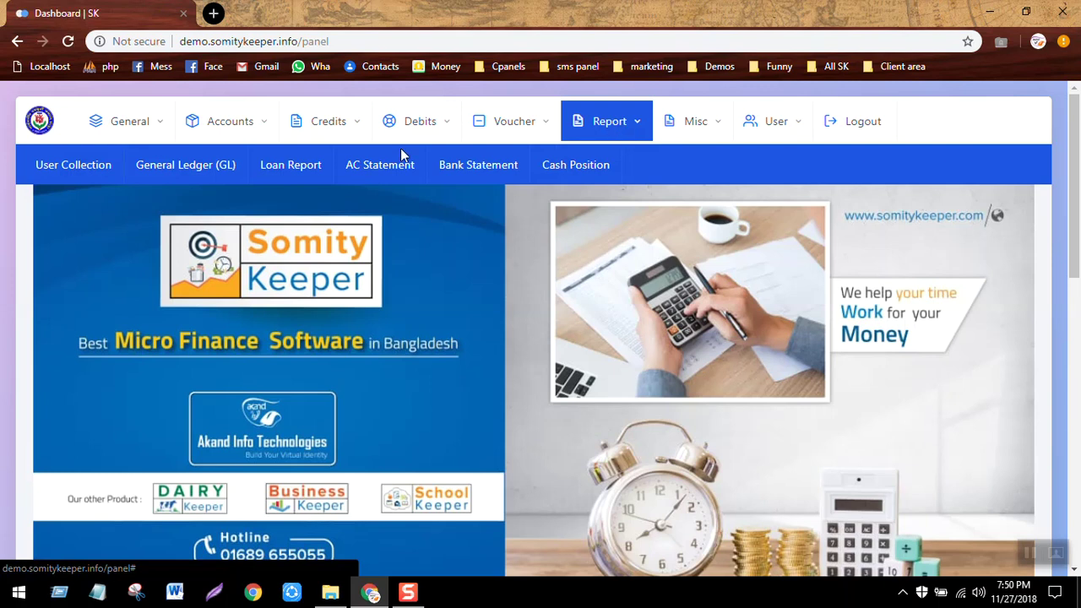
pyautogui.click(35, 125)
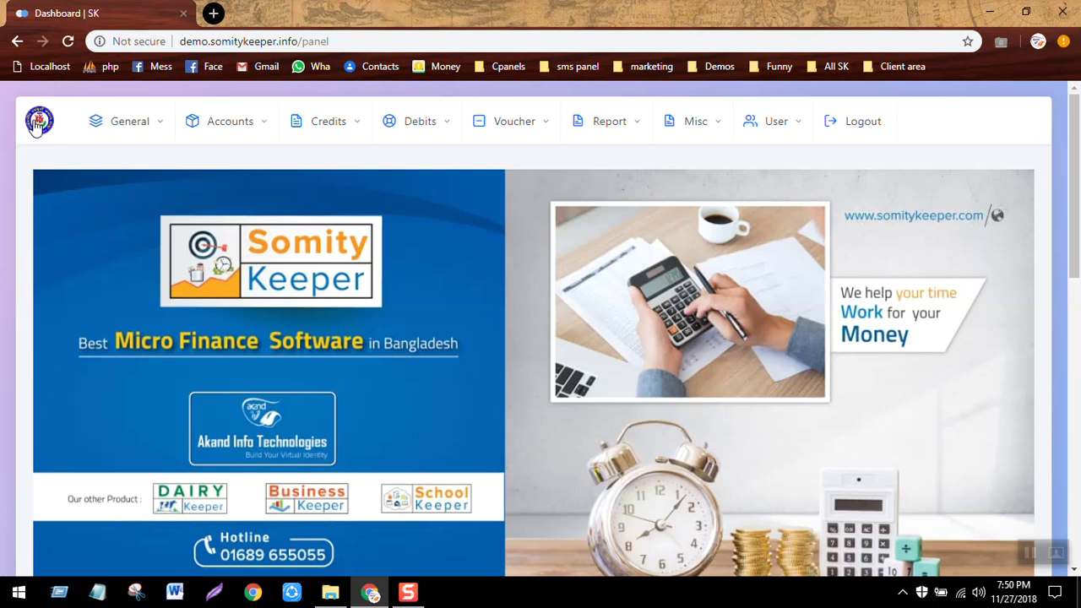
# View System Settings: title Somity Keeper, subtitle Micro-credit System, short name SK.
pyautogui.click(139, 123)
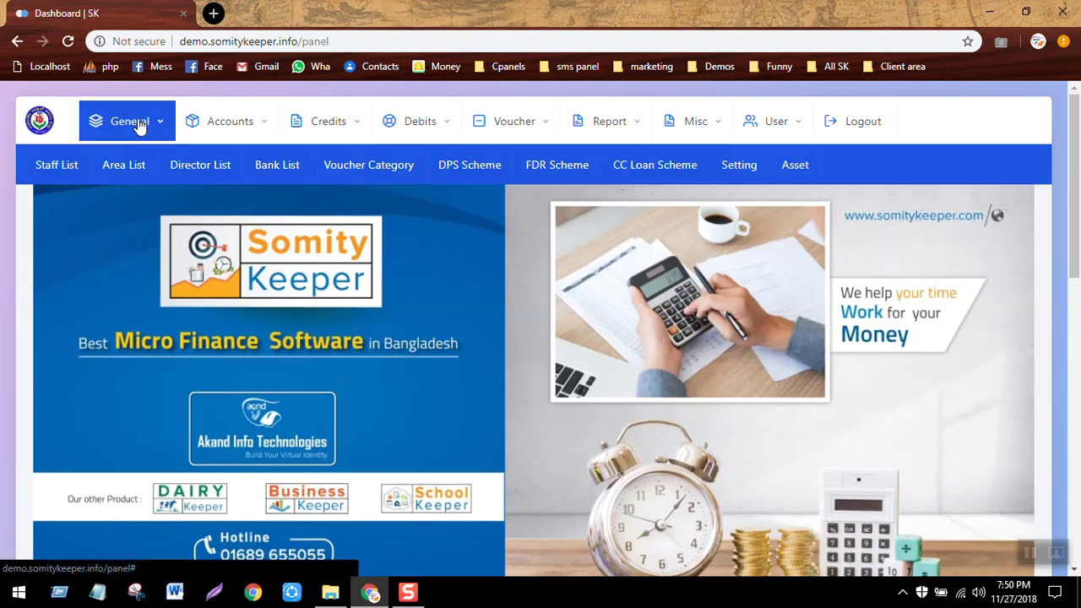
pyautogui.click(754, 170)
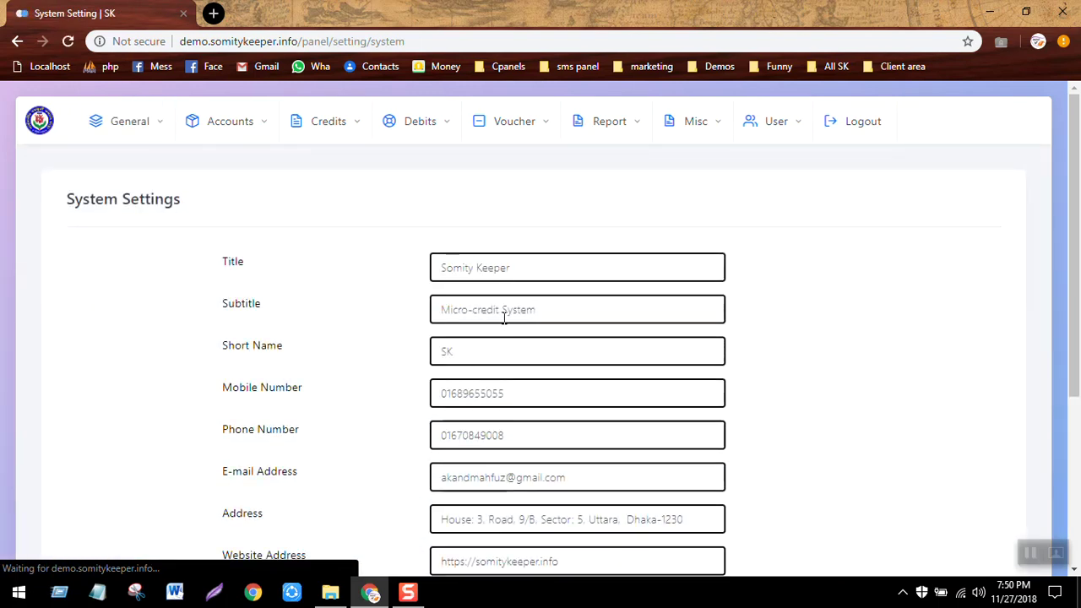
pyautogui.scroll(-3, 827, 344)
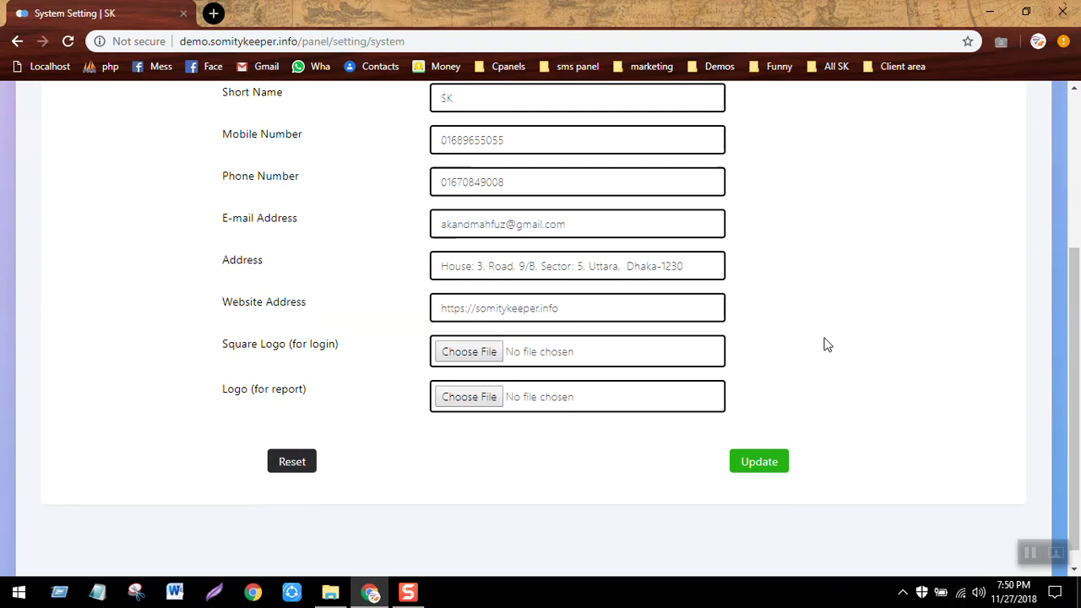
pyautogui.scroll(3, 827, 345)
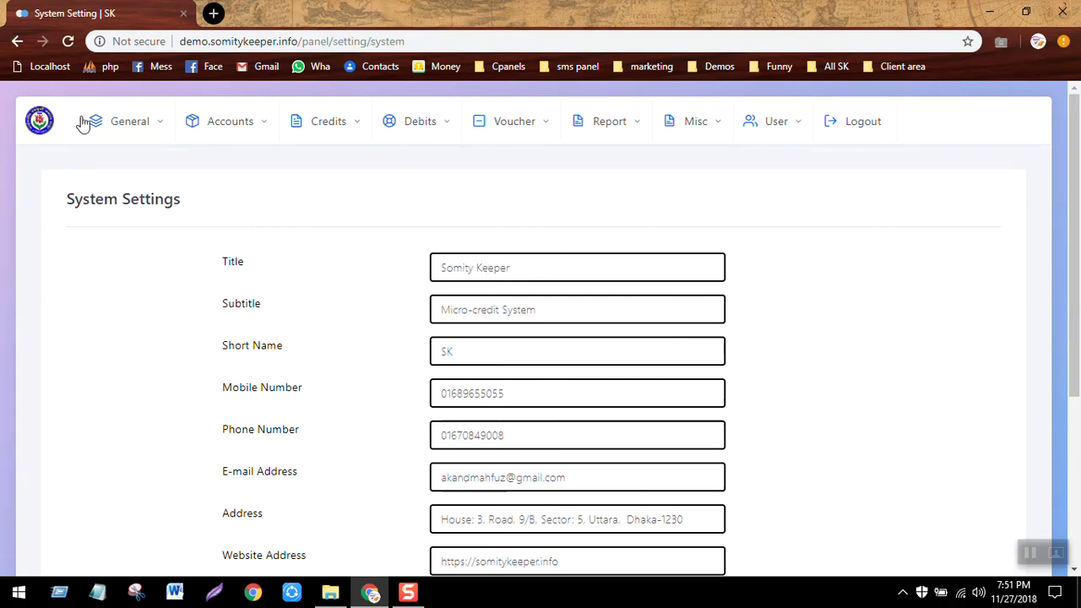
pyautogui.click(39, 119)
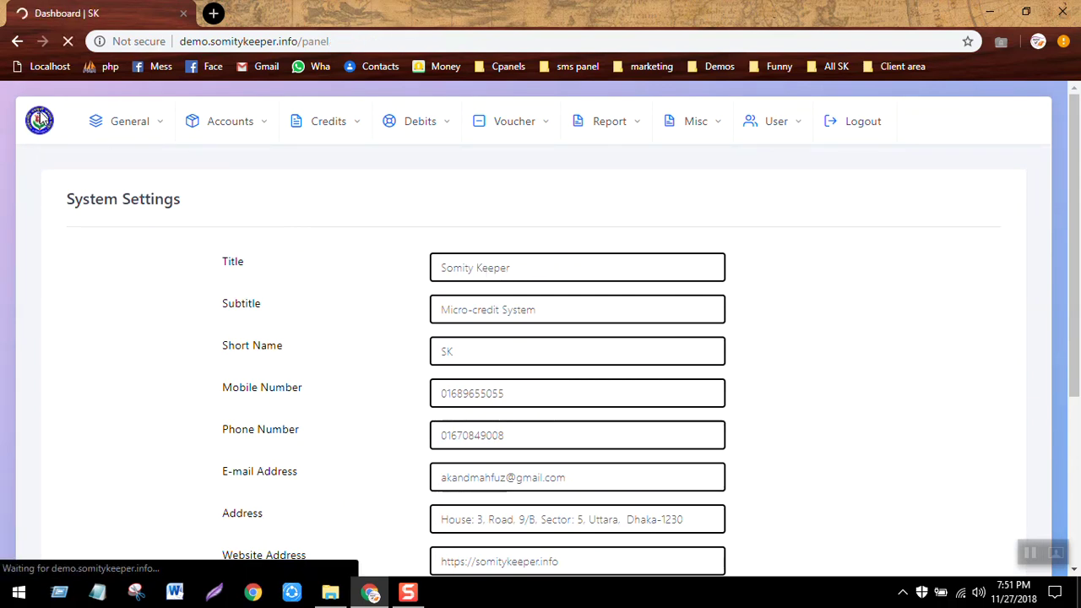